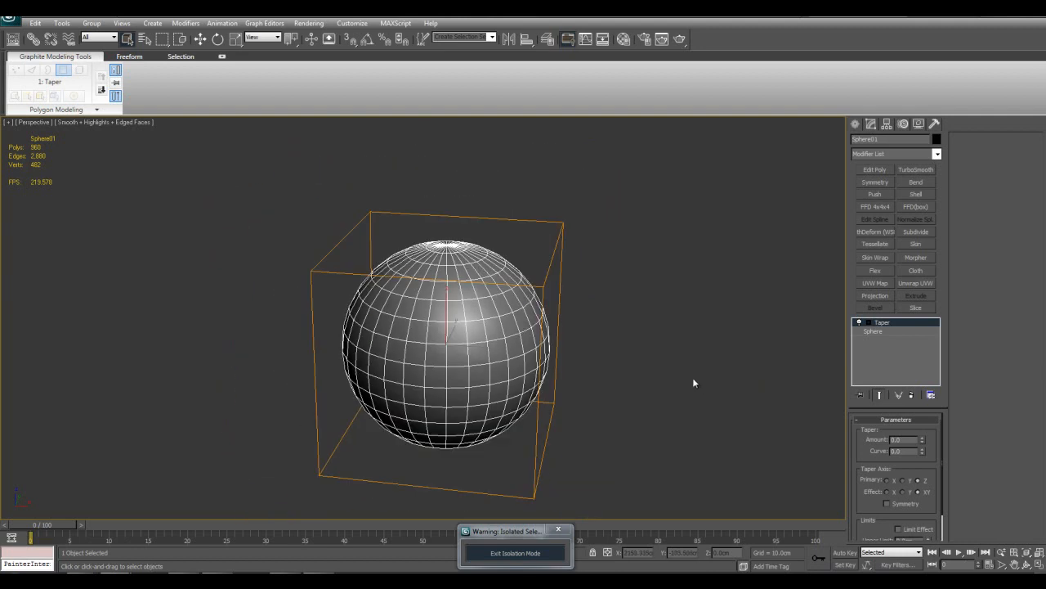
Step: Delete the Taper modifier from the sphere and exit isolation mode
{"action": "scroll", "coordinate": [704, 358], "scroll_direction": "up", "scroll_amount": 2}
{"action": "scroll", "coordinate": [703, 356], "scroll_direction": "up", "scroll_amount": 2}
{"action": "scroll", "coordinate": [679, 338], "scroll_direction": "down", "scroll_amount": 4}
{"action": "middle_click_drag", "start_coordinate": [605, 305], "coordinate": [588, 287]}
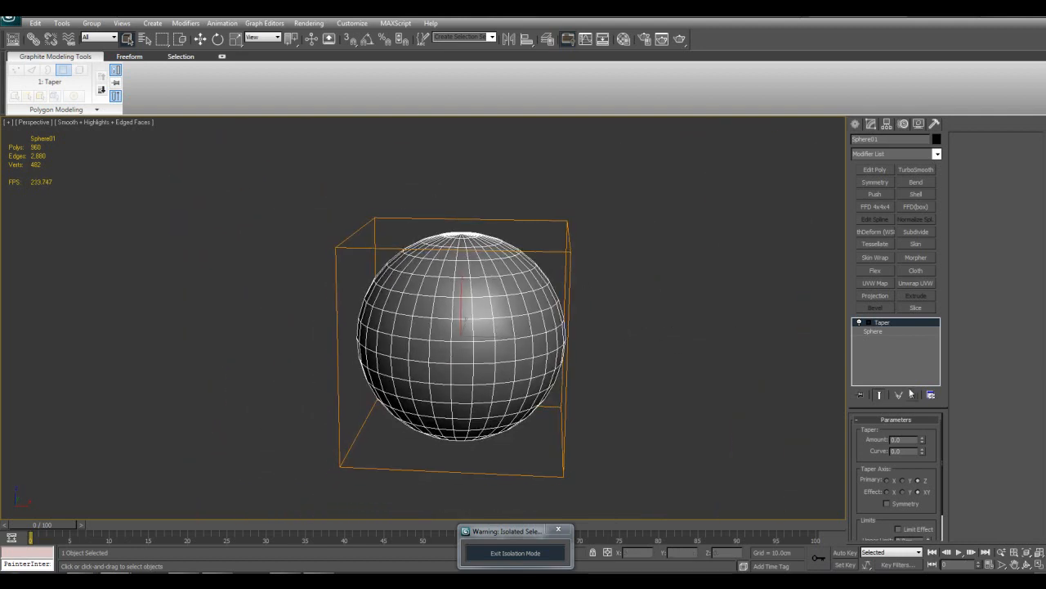
{"action": "left_click_drag", "start_coordinate": [923, 442], "coordinate": [891, 343]}
{"action": "right_click", "coordinate": [891, 343]}
{"action": "left_click", "coordinate": [907, 340]}
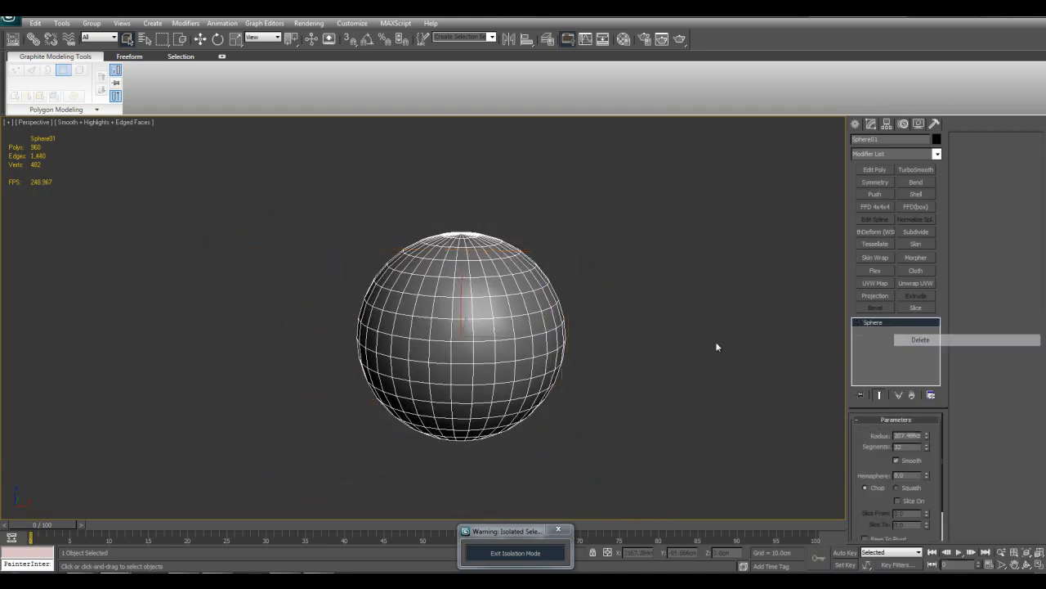
{"action": "left_click", "coordinate": [513, 553]}
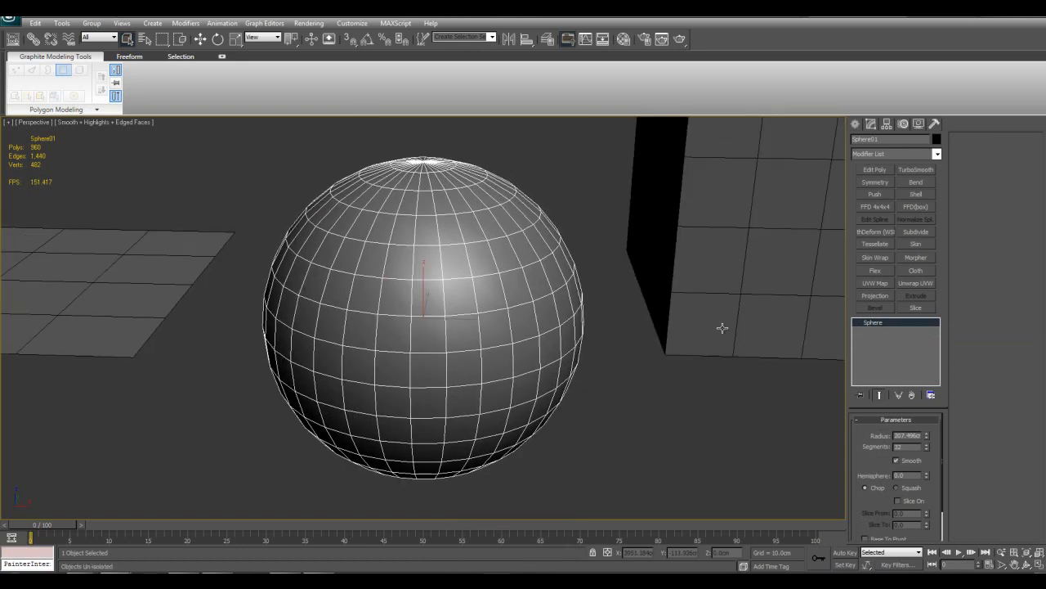
Step: Clone the box and place the copy beside the original, on the side away from the sphere
{"action": "left_click", "coordinate": [722, 327]}
{"action": "scroll", "coordinate": [603, 297], "scroll_direction": "down", "scroll_amount": 3}
{"action": "middle_click_drag", "start_coordinate": [603, 297], "coordinate": [643, 312]}
{"action": "scroll", "coordinate": [621, 314], "scroll_direction": "down", "scroll_amount": 2}
{"action": "key", "text": "w"}
{"action": "left_click_drag", "start_coordinate": [483, 364], "coordinate": [620, 378], "text": "shift"}
{"action": "left_click", "coordinate": [535, 341]}
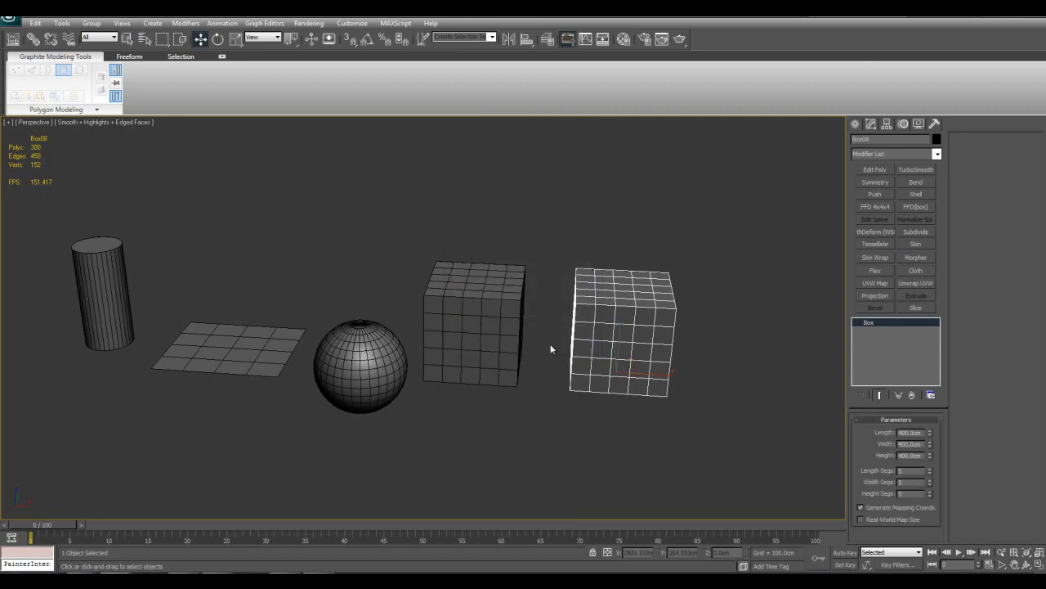
Step: Stretch the copied box into a tall tower by raising its height to about 2400 cm
{"action": "scroll", "coordinate": [544, 339], "scroll_direction": "up", "scroll_amount": 5}
{"action": "scroll", "coordinate": [550, 341], "scroll_direction": "down", "scroll_amount": 5}
{"action": "middle_click_drag", "start_coordinate": [556, 349], "coordinate": [558, 397]}
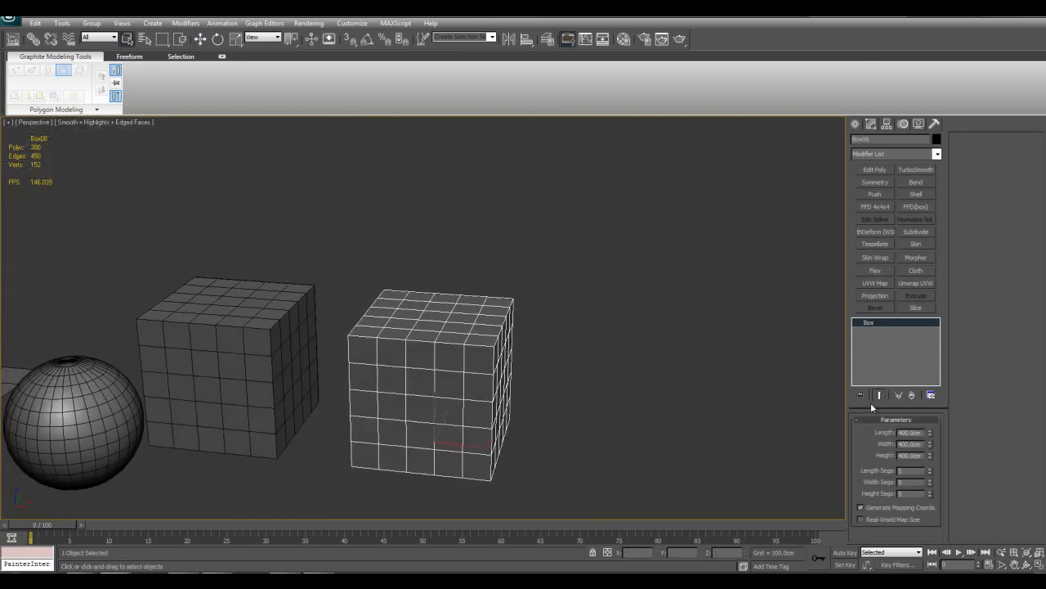
{"action": "left_click_drag", "start_coordinate": [931, 455], "coordinate": [930, 384]}
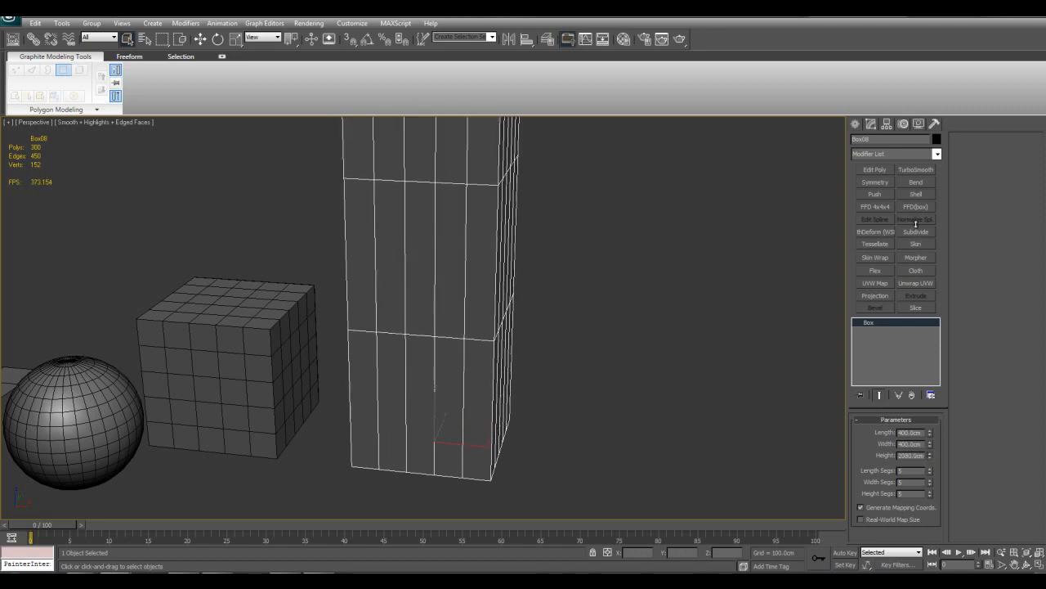
{"action": "scroll", "coordinate": [553, 300], "scroll_direction": "down", "scroll_amount": 4}
{"action": "left_click_drag", "start_coordinate": [930, 455], "coordinate": [930, 425]}
{"action": "middle_click_drag", "start_coordinate": [768, 327], "coordinate": [770, 371]}
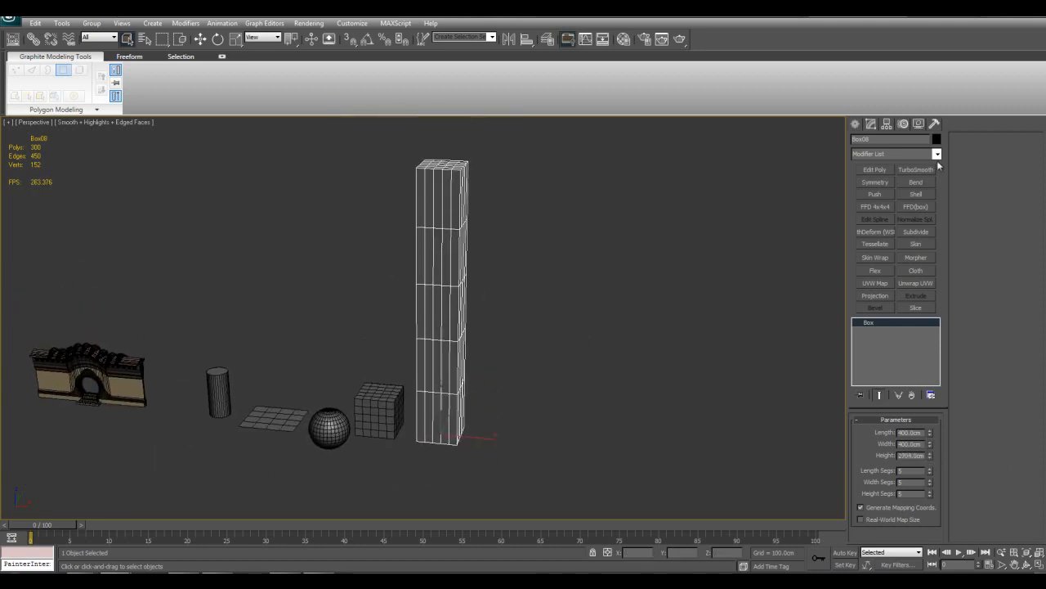
Step: Apply a Taper modifier to the tall box with an amount of -0.52
{"action": "left_click", "coordinate": [937, 154]}
{"action": "left_click_drag", "start_coordinate": [938, 207], "coordinate": [938, 421]}
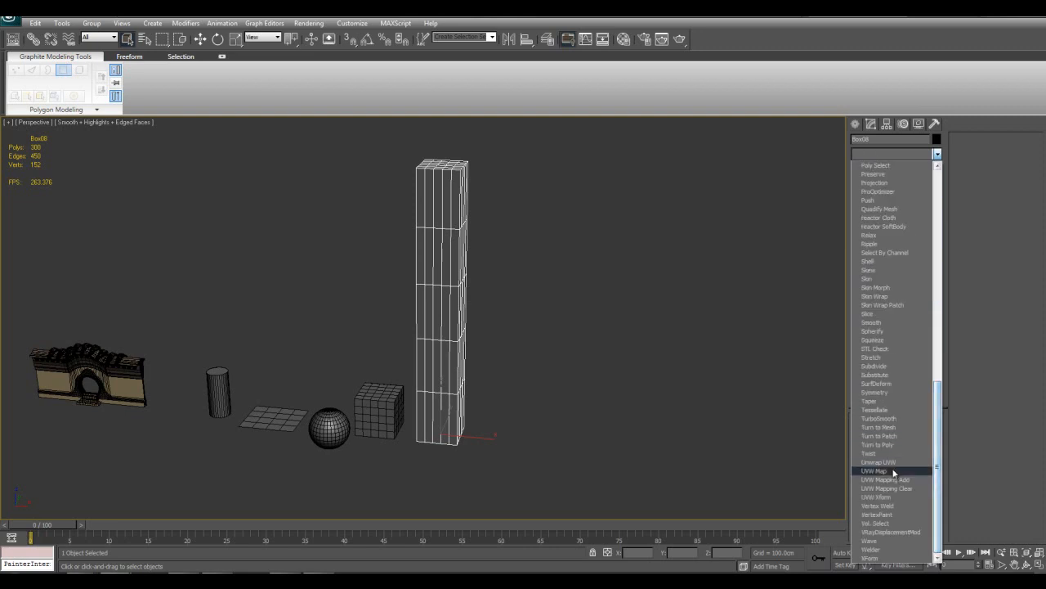
{"action": "left_click", "coordinate": [890, 399]}
{"action": "left_click_drag", "start_coordinate": [926, 442], "coordinate": [927, 468]}
{"action": "left_click", "coordinate": [600, 359]}
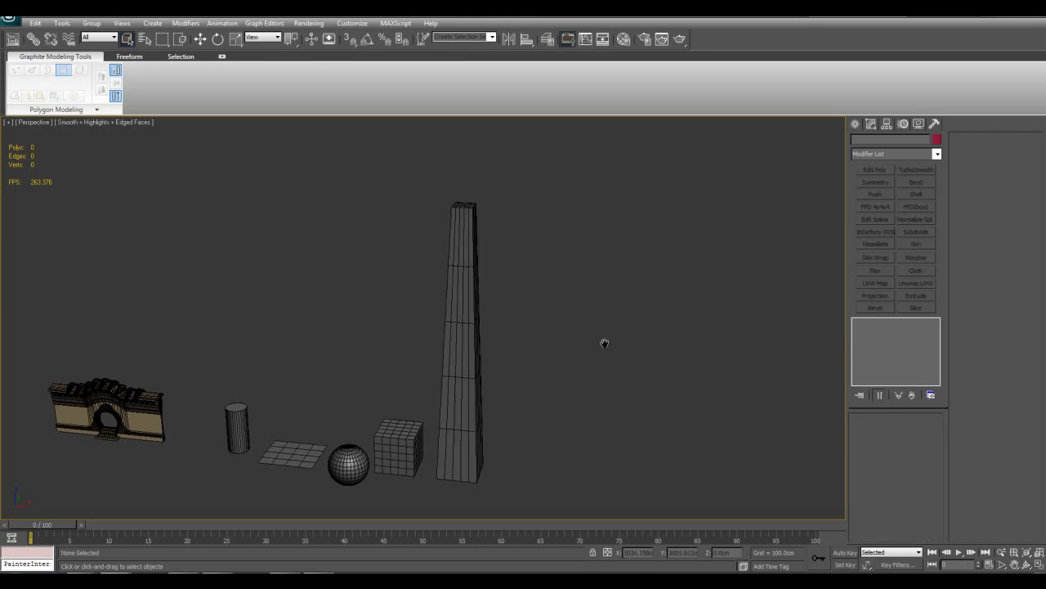
{"action": "middle_click_drag", "start_coordinate": [600, 359], "coordinate": [606, 328], "text": "alt"}
{"action": "middle_click_drag", "start_coordinate": [623, 281], "coordinate": [492, 320], "text": "alt"}
Step: Insert an Edit Poly modifier between the tall box and its Taper, and select vertices at the tower's top
{"action": "left_click", "coordinate": [471, 322]}
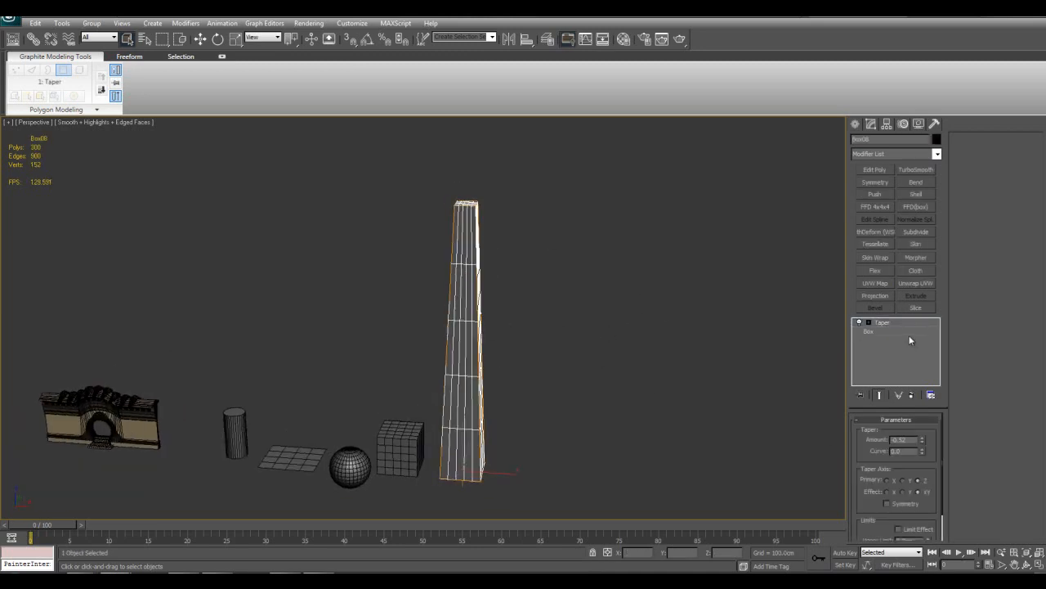
{"action": "left_click", "coordinate": [870, 331]}
{"action": "left_click", "coordinate": [874, 170]}
{"action": "key", "text": "1"}
{"action": "left_click_drag", "start_coordinate": [398, 206], "coordinate": [514, 196]}
Step: Examine the tall box's Edit Poly and Taper levels in the modifier stack and look through the available modifiers
{"action": "left_click", "coordinate": [891, 329]}
{"action": "left_click", "coordinate": [891, 323]}
{"action": "middle_click_drag", "start_coordinate": [682, 308], "coordinate": [577, 246], "text": "alt"}
{"action": "scroll", "coordinate": [569, 217], "scroll_direction": "up", "scroll_amount": 3}
{"action": "right_click", "coordinate": [890, 322]}
{"action": "left_click", "coordinate": [884, 331]}
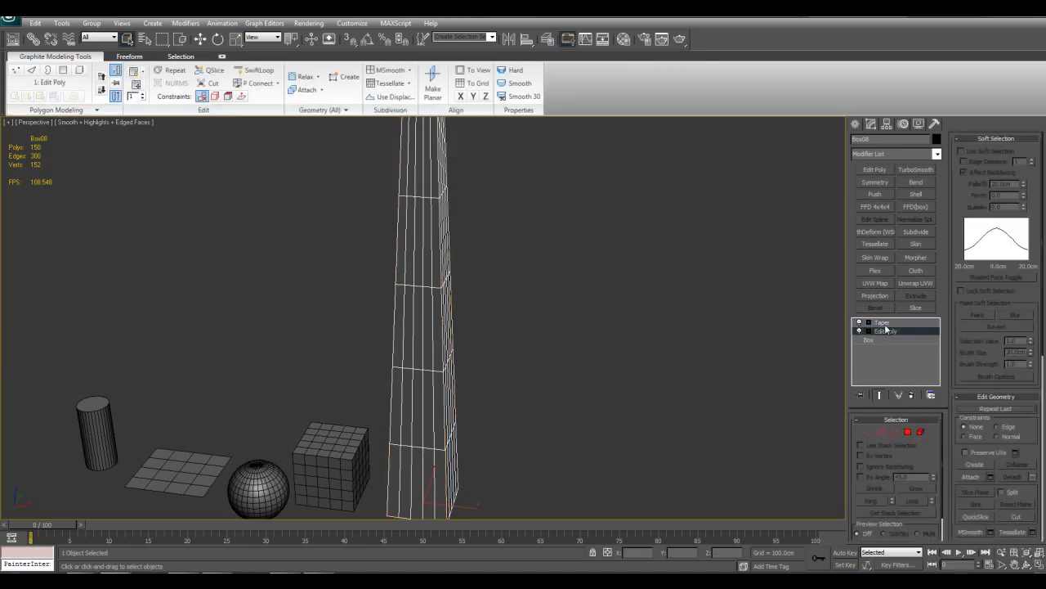
{"action": "left_click", "coordinate": [883, 323]}
{"action": "left_click", "coordinate": [937, 153]}
{"action": "scroll", "coordinate": [932, 441], "scroll_direction": "down", "scroll_amount": 15}
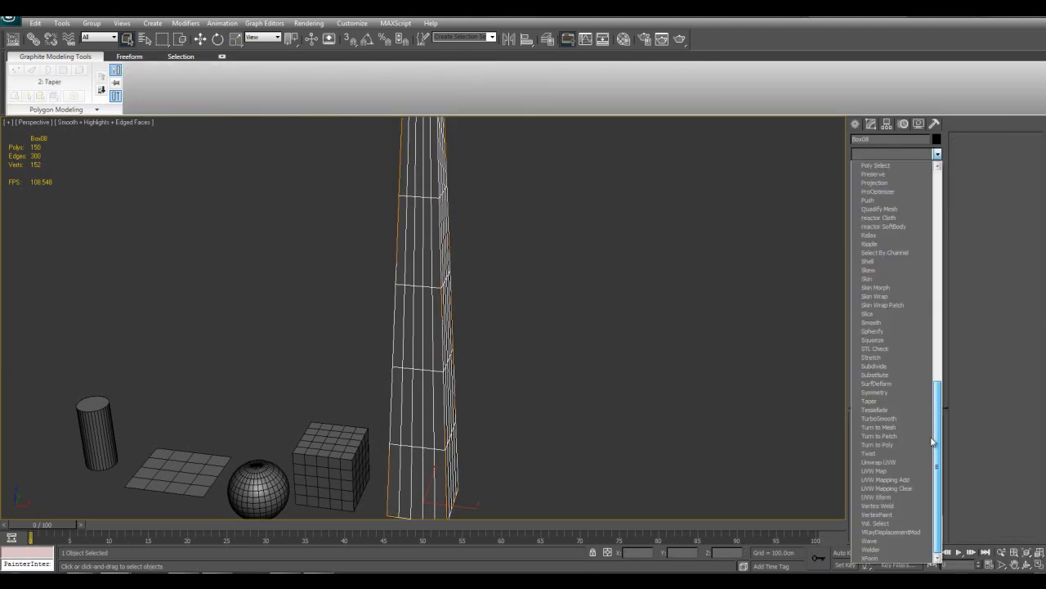
{"action": "left_click", "coordinate": [588, 359]}
Step: Select the stairs in front of the archway and isolate them
{"action": "middle_click_drag", "start_coordinate": [373, 337], "coordinate": [462, 319]}
{"action": "scroll", "coordinate": [397, 338], "scroll_direction": "down", "scroll_amount": 5}
{"action": "scroll", "coordinate": [458, 323], "scroll_direction": "up", "scroll_amount": 4}
{"action": "scroll", "coordinate": [469, 360], "scroll_direction": "up", "scroll_amount": 4}
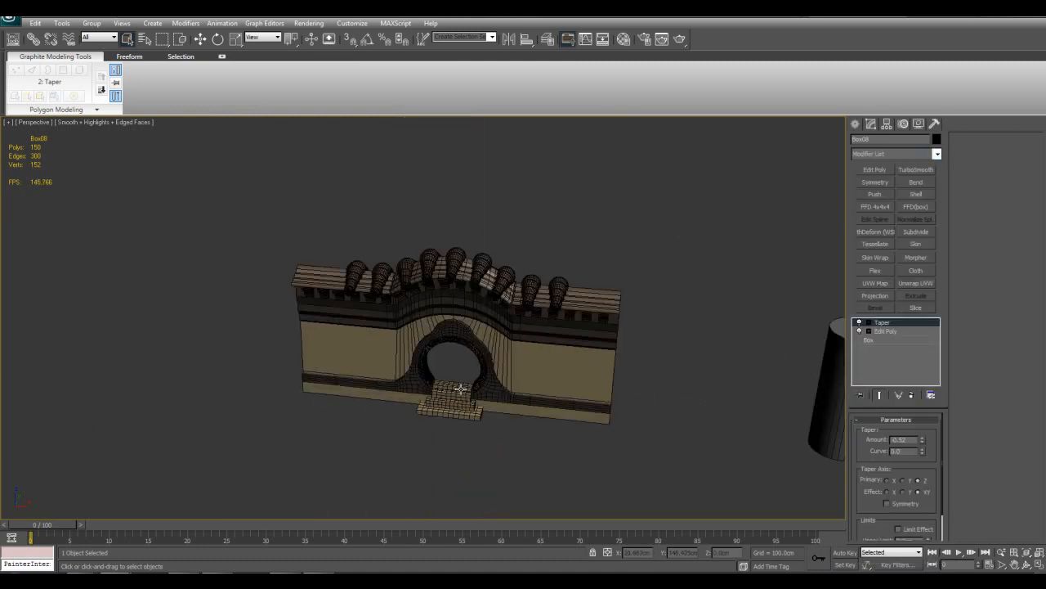
{"action": "left_click", "coordinate": [450, 399]}
{"action": "key", "text": "z"}
{"action": "key", "text": "alt+q"}
{"action": "scroll", "coordinate": [585, 378], "scroll_direction": "down", "scroll_amount": 6}
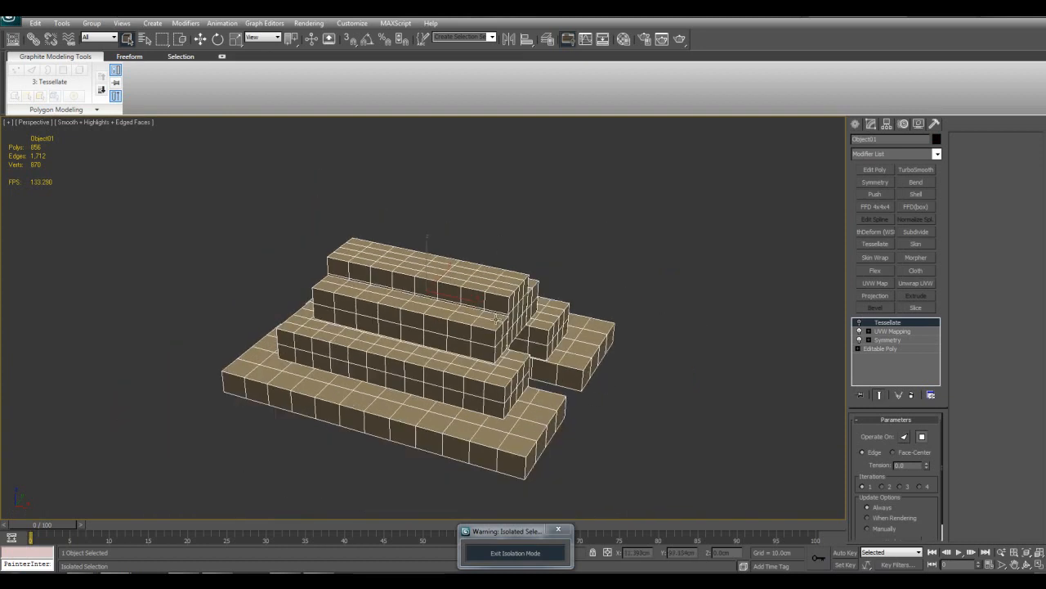
Step: Apply a TurboSmooth modifier with 2 iterations to the stairs
{"action": "scroll", "coordinate": [478, 213], "scroll_direction": "up", "scroll_amount": 3}
{"action": "middle_click_drag", "start_coordinate": [525, 288], "coordinate": [546, 288], "text": "alt"}
{"action": "left_click", "coordinate": [915, 170]}
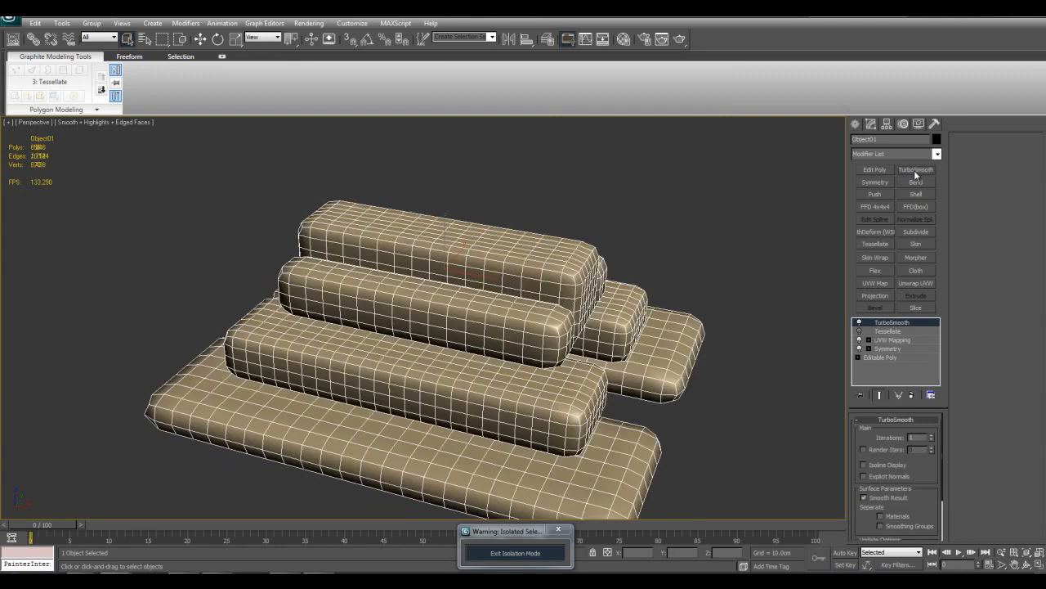
{"action": "left_click", "coordinate": [932, 438]}
{"action": "middle_click_drag", "start_coordinate": [565, 307], "coordinate": [564, 392], "text": "alt"}
{"action": "scroll", "coordinate": [607, 342], "scroll_direction": "up", "scroll_amount": 3}
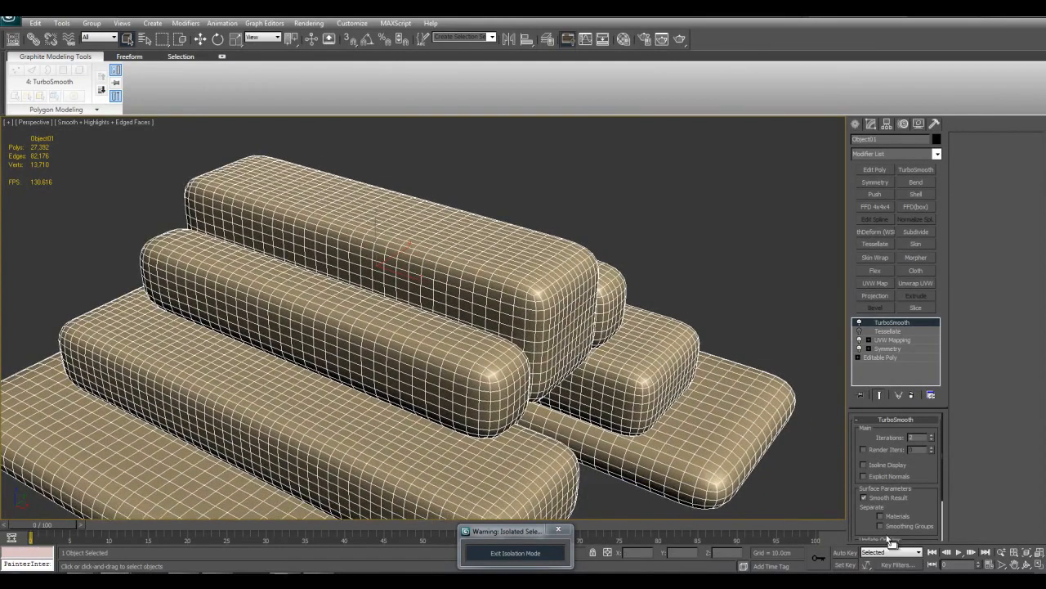
Step: Delete the TurboSmooth and the existing Tessellate modifiers from the stairs
{"action": "right_click", "coordinate": [895, 329]}
{"action": "left_click", "coordinate": [909, 344]}
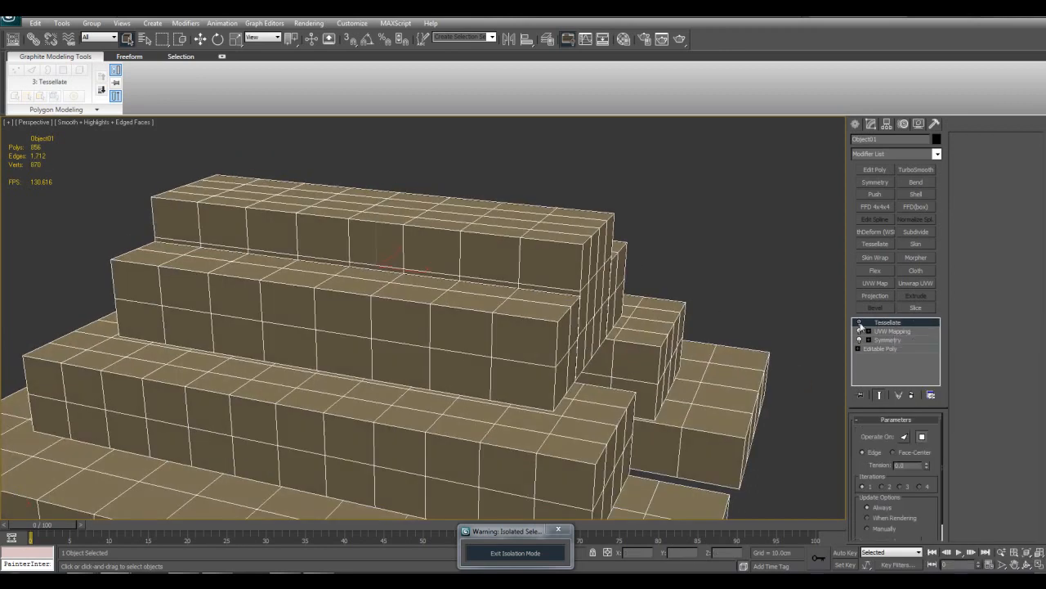
{"action": "right_click", "coordinate": [893, 323]}
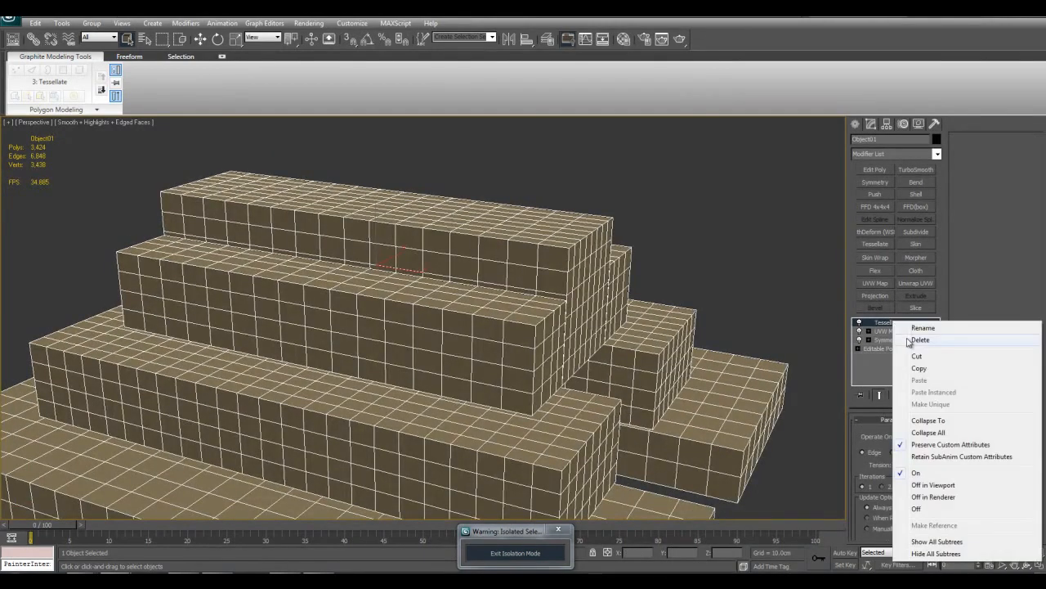
{"action": "left_click", "coordinate": [912, 338]}
Step: Add a new Tessellate modifier to the stairs, operating on polygons
{"action": "left_click", "coordinate": [937, 153]}
{"action": "scroll", "coordinate": [924, 447], "scroll_direction": "down", "scroll_amount": 10}
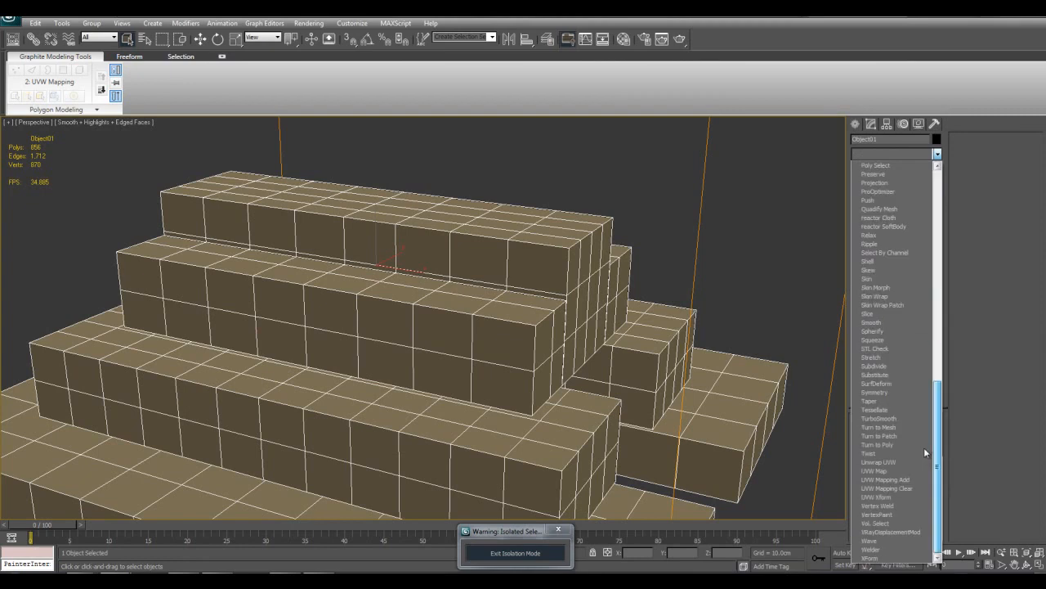
{"action": "left_click", "coordinate": [907, 411]}
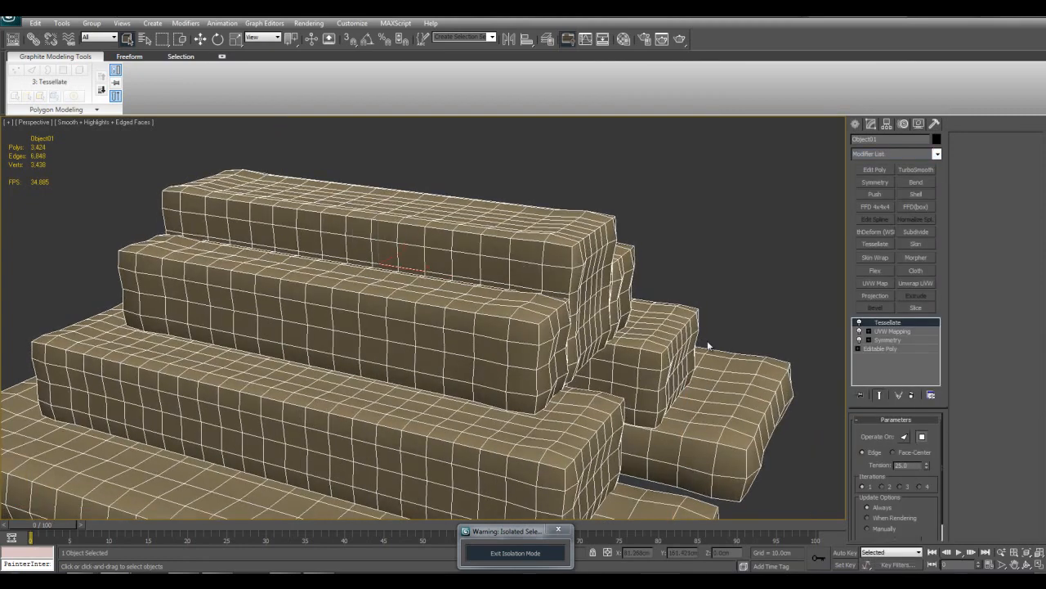
{"action": "middle_click_drag", "start_coordinate": [707, 341], "coordinate": [744, 305]}
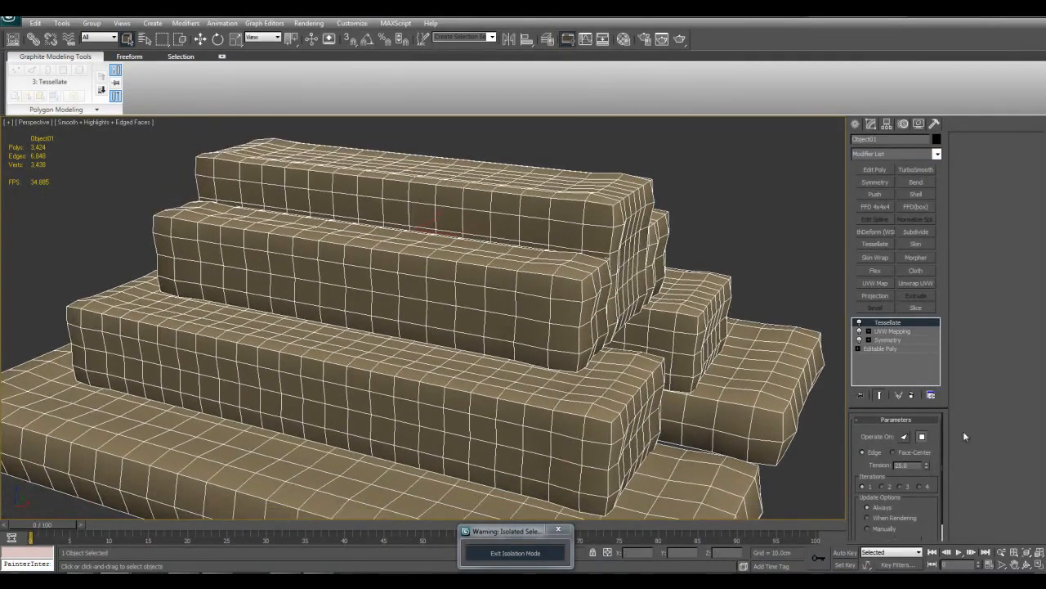
Step: Try the Tessellate modifier on faces, switch it back to polygons and reset its tension to 0
{"action": "left_click", "coordinate": [905, 437]}
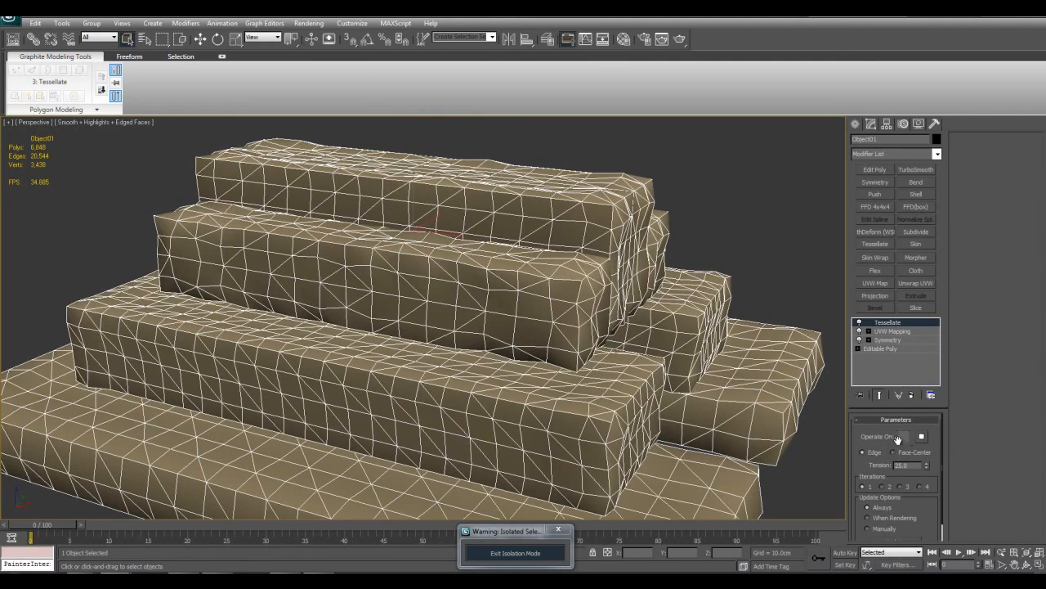
{"action": "middle_click_drag", "start_coordinate": [781, 384], "coordinate": [754, 405]}
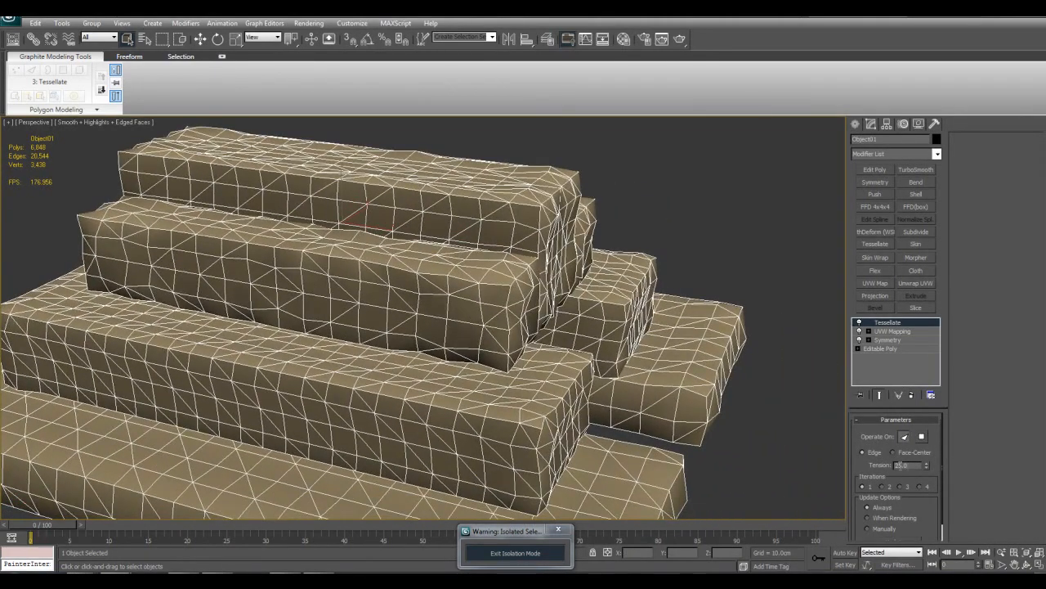
{"action": "left_click", "coordinate": [920, 436]}
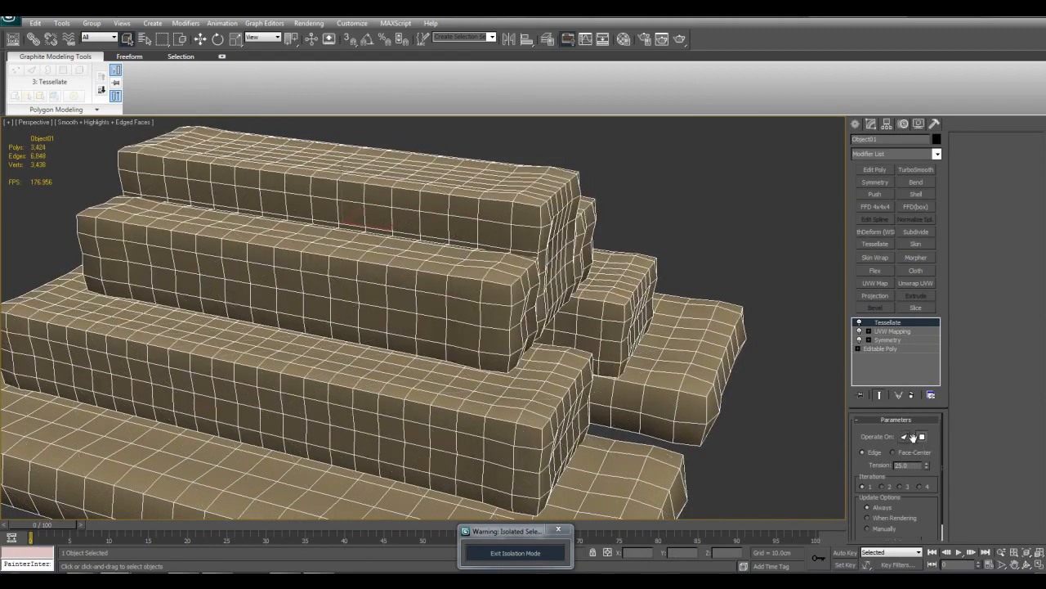
{"action": "left_click", "coordinate": [907, 440]}
{"action": "left_click", "coordinate": [921, 440]}
{"action": "middle_click_drag", "start_coordinate": [664, 365], "coordinate": [685, 375]}
{"action": "right_click", "coordinate": [926, 463]}
{"action": "middle_click_drag", "start_coordinate": [807, 393], "coordinate": [799, 407]}
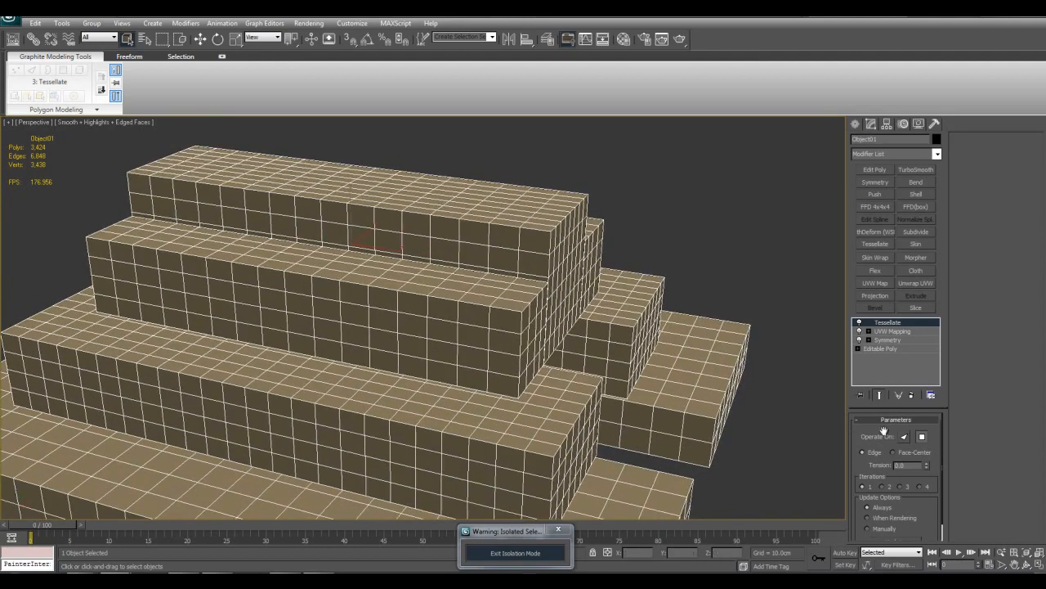
Step: Raise the Tessellate tension on the stairs to 100
{"action": "left_click_drag", "start_coordinate": [927, 440], "coordinate": [871, 382]}
{"action": "mouse_move", "coordinate": [489, 346]}
{"action": "middle_mouse_down", "text": "alt"}
{"action": "mouse_move", "coordinate": [586, 323]}
{"action": "mouse_move", "coordinate": [497, 351]}
{"action": "mouse_move", "coordinate": [558, 334]}
{"action": "mouse_move", "coordinate": [498, 363]}
{"action": "middle_mouse_up", "text": "alt"}
{"action": "scroll", "coordinate": [501, 349], "scroll_direction": "down", "scroll_amount": 1}
{"action": "scroll", "coordinate": [505, 348], "scroll_direction": "down", "scroll_amount": 3}
{"action": "scroll", "coordinate": [500, 360], "scroll_direction": "up", "scroll_amount": 2}
{"action": "middle_click_drag", "start_coordinate": [627, 248], "coordinate": [692, 316], "text": "alt"}
Step: Add a TurboSmooth modifier above the Tessellate and inspect the stairs with edged faces on and off
{"action": "left_click", "coordinate": [930, 172]}
{"action": "key", "text": "F4"}
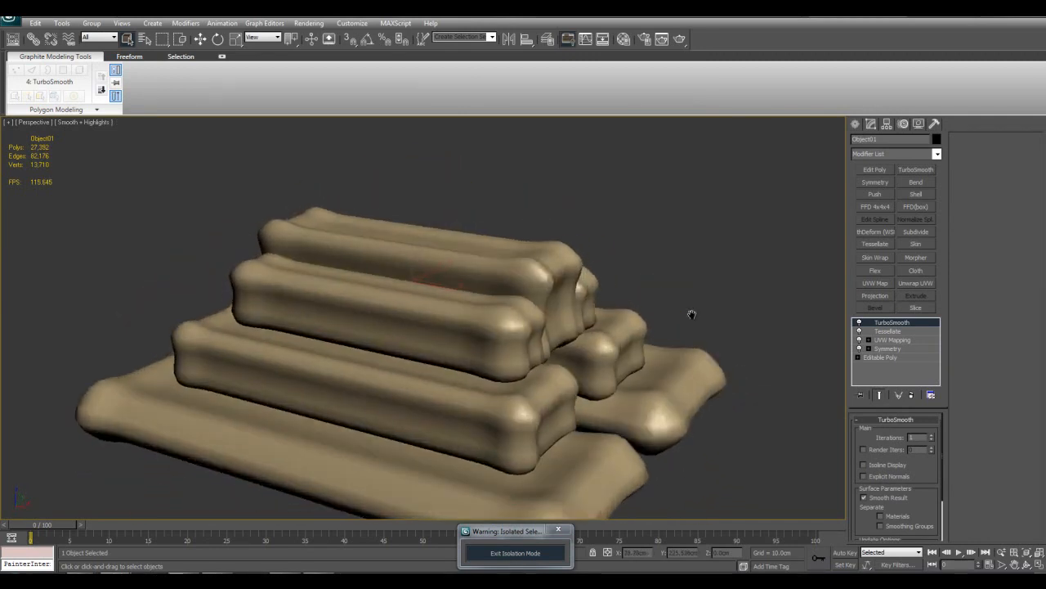
{"action": "scroll", "coordinate": [692, 315], "scroll_direction": "up", "scroll_amount": 5}
{"action": "key", "text": "F4"}
{"action": "scroll", "coordinate": [683, 321], "scroll_direction": "down", "scroll_amount": 5}
{"action": "key", "text": "F4"}
{"action": "scroll", "coordinate": [665, 351], "scroll_direction": "up", "scroll_amount": 3}
{"action": "key", "text": "F4"}
Step: Delete the TurboSmooth modifier and set the Tessellate tension back to 0
{"action": "right_click", "coordinate": [899, 322]}
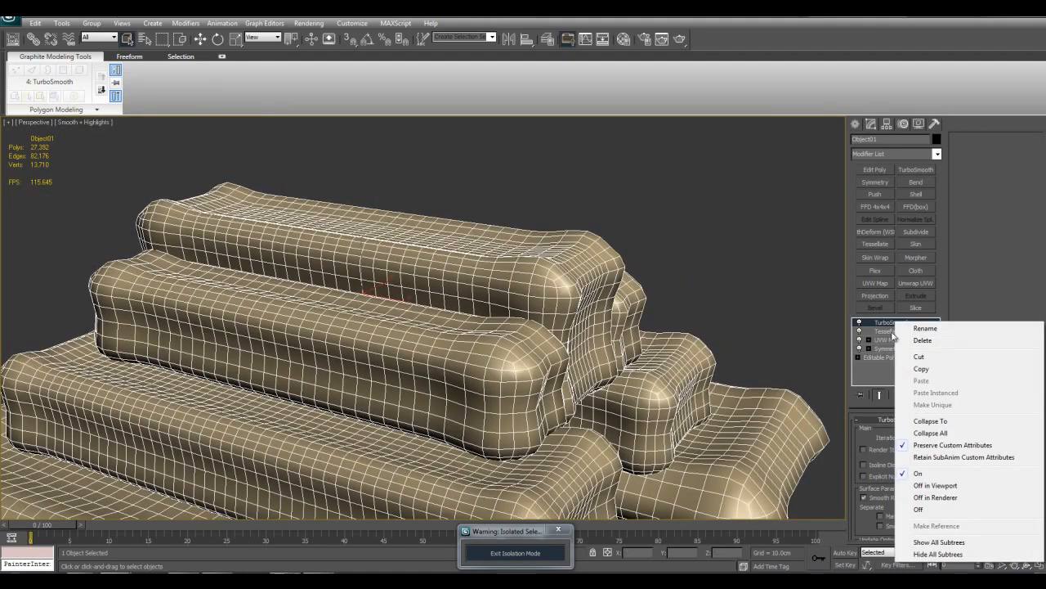
{"action": "left_click", "coordinate": [923, 340]}
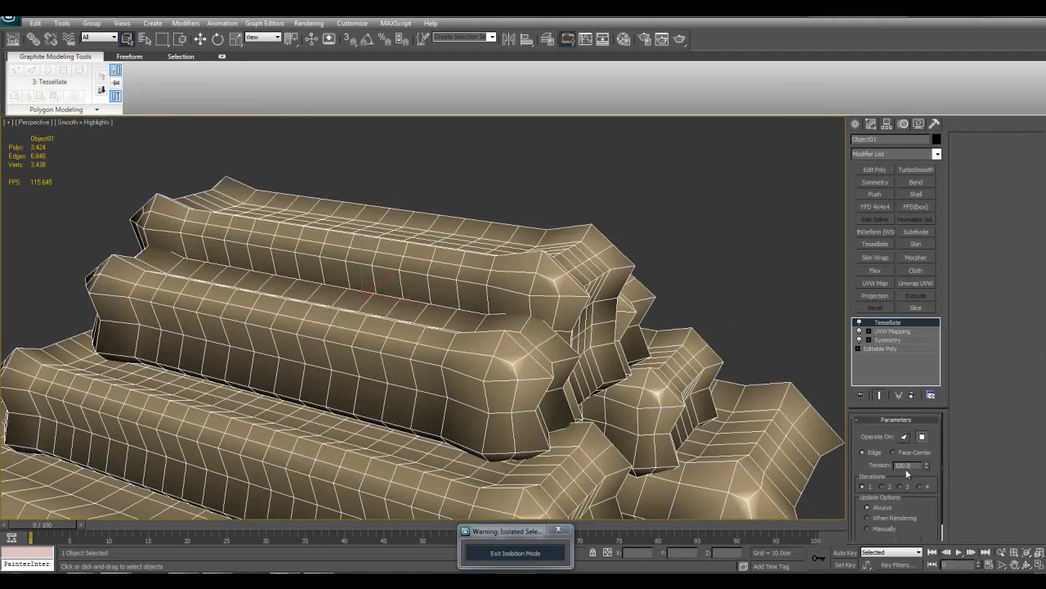
{"action": "right_click", "coordinate": [927, 463]}
{"action": "middle_click_drag", "start_coordinate": [732, 366], "coordinate": [761, 401], "text": "alt"}
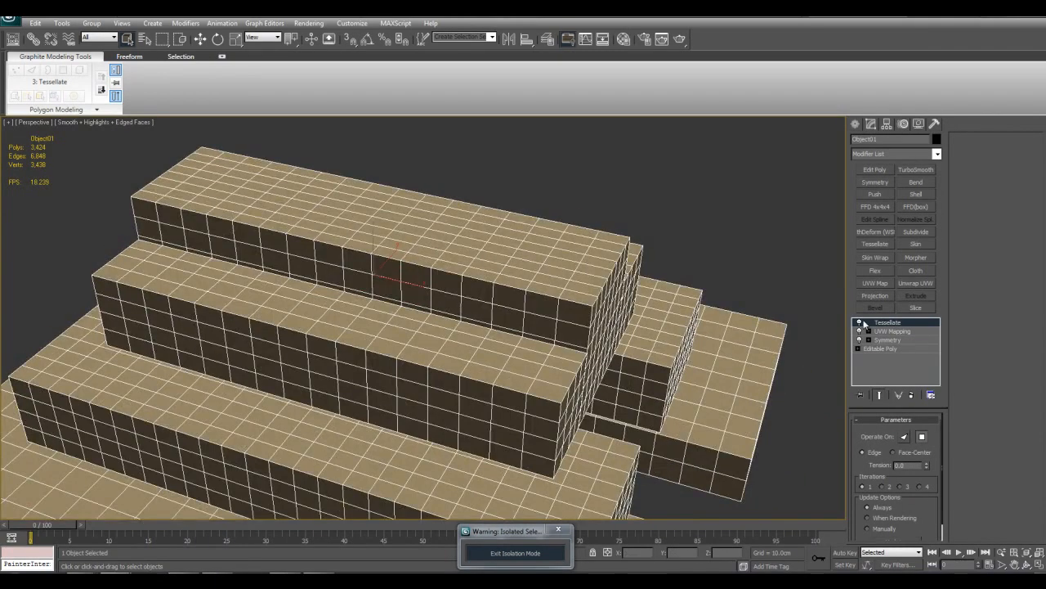
Step: Turn the Tessellate modifier off and on repeatedly to compare the mesh density of the stairs
{"action": "left_click", "coordinate": [860, 323]}
{"action": "middle_click_drag", "start_coordinate": [667, 267], "coordinate": [630, 255], "text": "alt"}
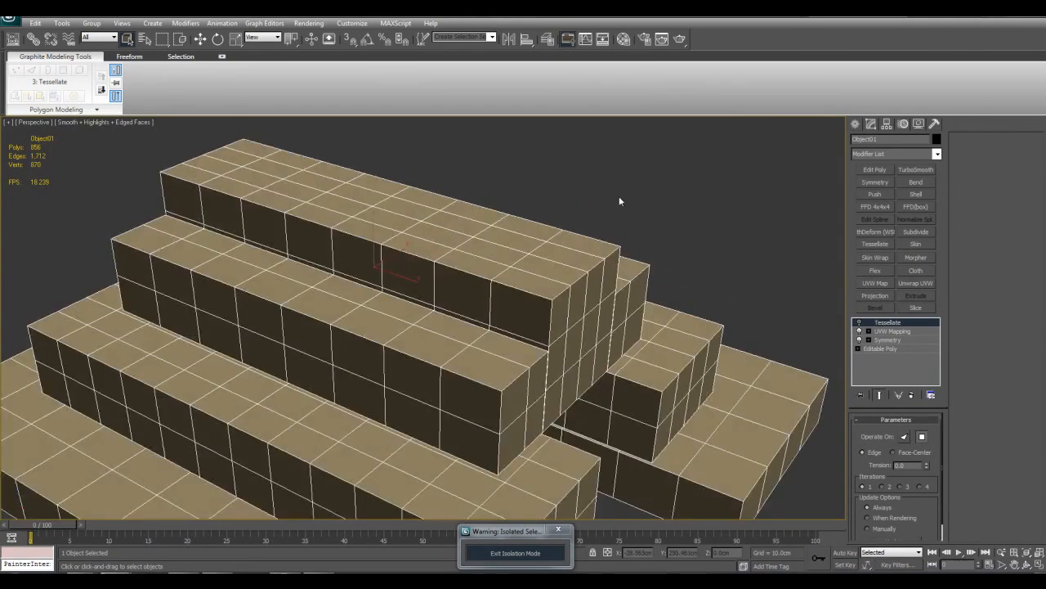
{"action": "middle_click_drag", "start_coordinate": [559, 259], "coordinate": [657, 326], "text": "alt"}
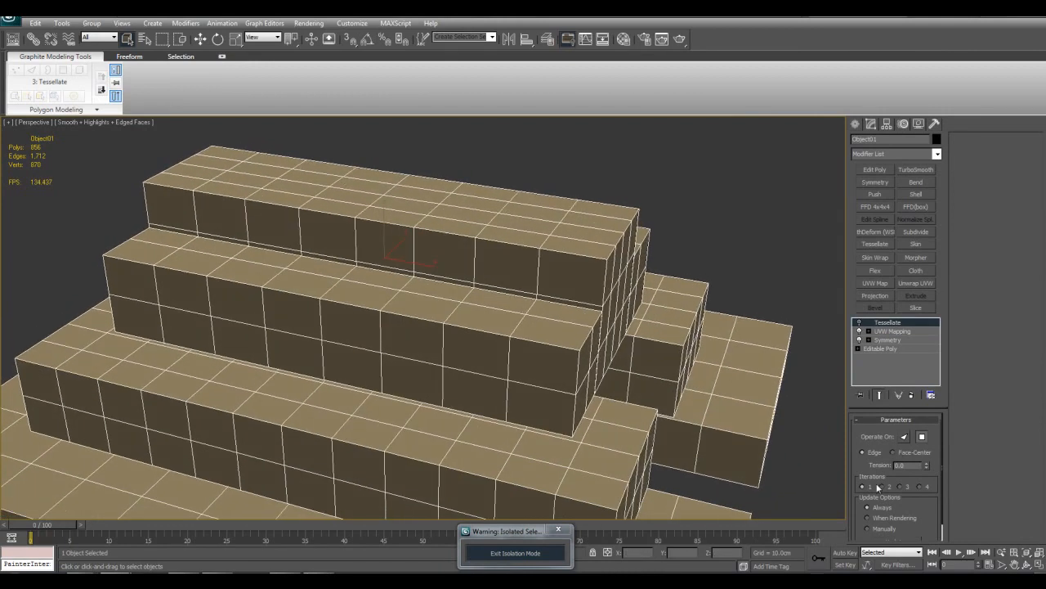
{"action": "left_click", "coordinate": [859, 323]}
{"action": "left_click", "coordinate": [858, 324]}
{"action": "left_click", "coordinate": [858, 324]}
{"action": "left_click", "coordinate": [859, 324]}
{"action": "left_click", "coordinate": [858, 324]}
{"action": "left_click", "coordinate": [858, 324]}
{"action": "left_click", "coordinate": [858, 324]}
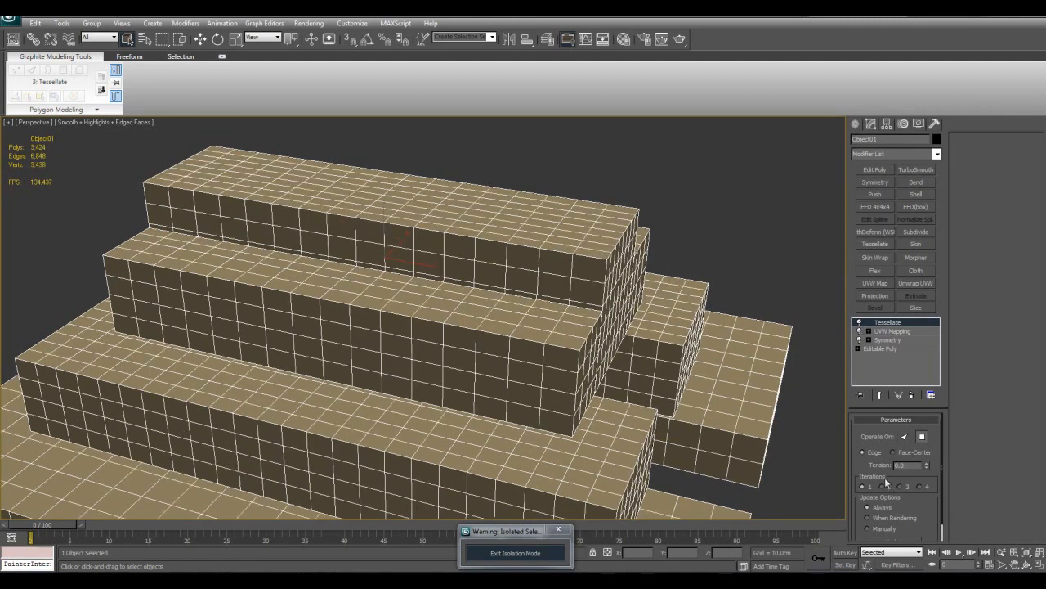
Step: Set the Tessellate iterations to 3 and add a TurboSmooth modifier on top of it
{"action": "left_click", "coordinate": [901, 487]}
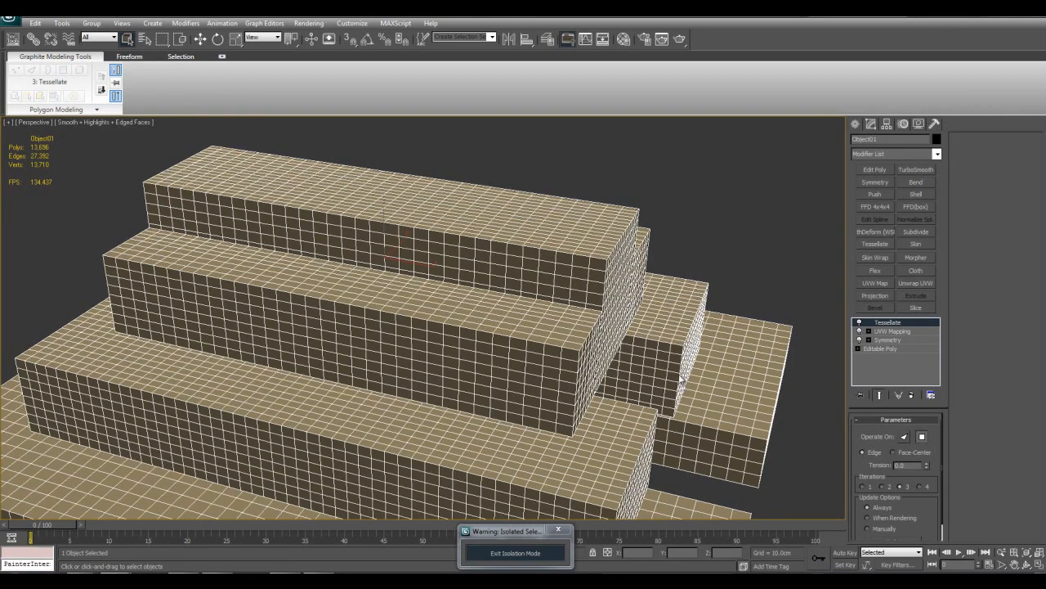
{"action": "middle_click_drag", "start_coordinate": [679, 374], "coordinate": [669, 324]}
{"action": "key", "text": "F4"}
{"action": "key", "text": "F4"}
{"action": "key", "text": "F4"}
{"action": "key", "text": "F4"}
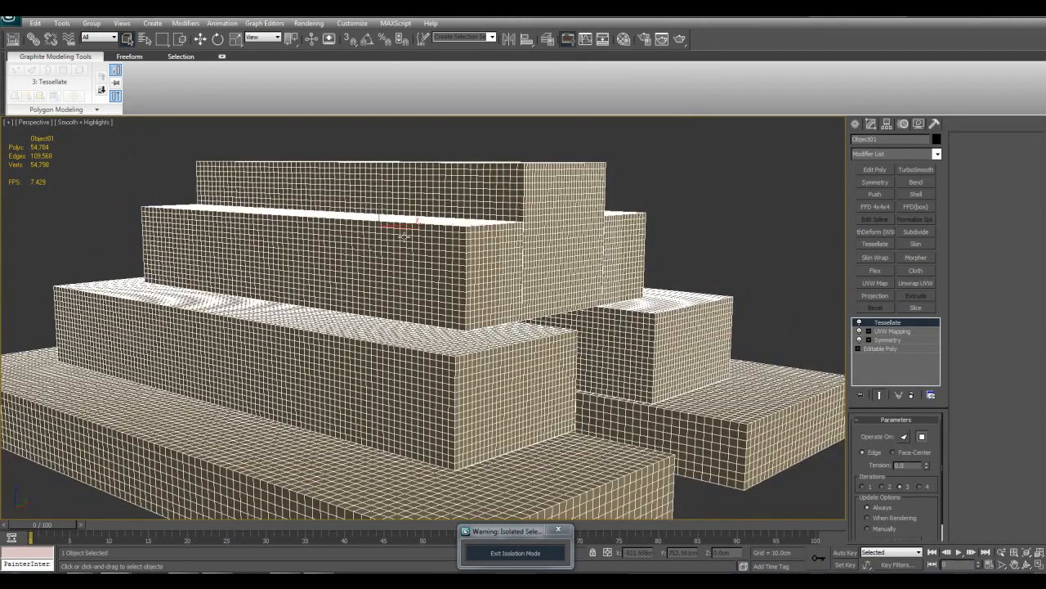
{"action": "middle_click_drag", "start_coordinate": [513, 231], "coordinate": [546, 258], "text": "alt"}
{"action": "left_click", "coordinate": [913, 170]}
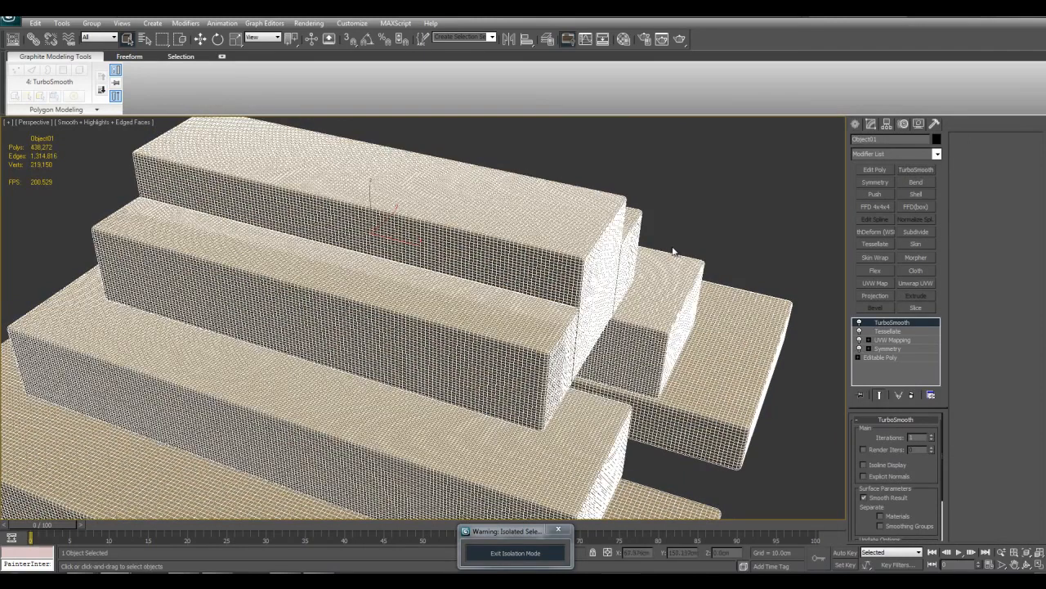
Step: Inspect the smoothed stairs from several distances with edged faces on and off
{"action": "middle_click_drag", "start_coordinate": [666, 230], "coordinate": [627, 240]}
{"action": "key", "text": "F4"}
{"action": "middle_click_drag", "start_coordinate": [596, 205], "coordinate": [563, 258], "text": "alt"}
{"action": "scroll", "coordinate": [485, 237], "scroll_direction": "down", "scroll_amount": 4}
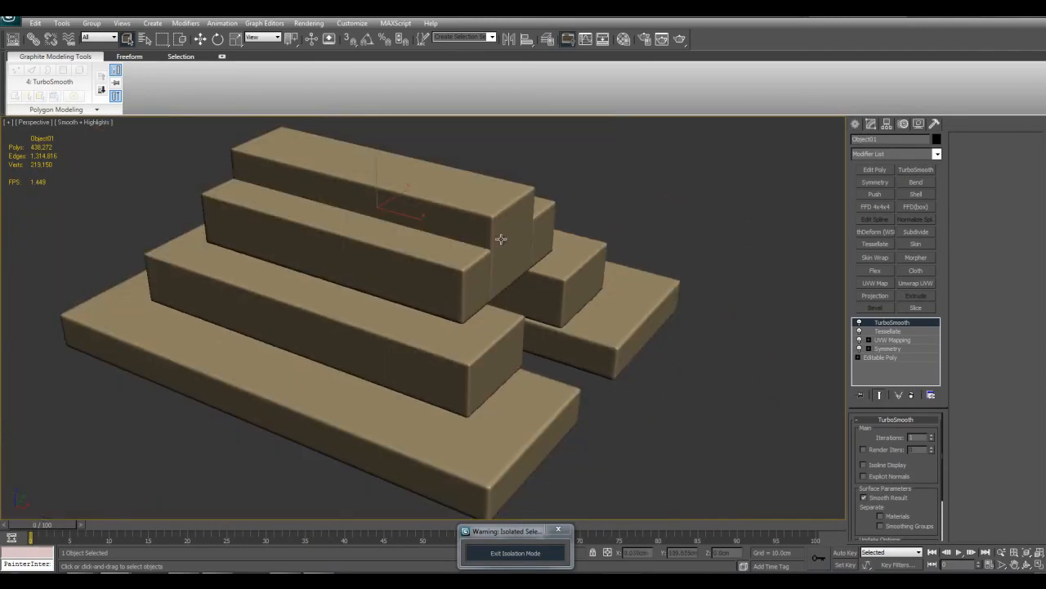
{"action": "key", "text": "F4"}
{"action": "scroll", "coordinate": [507, 282], "scroll_direction": "up", "scroll_amount": 5}
{"action": "key", "text": "F4"}
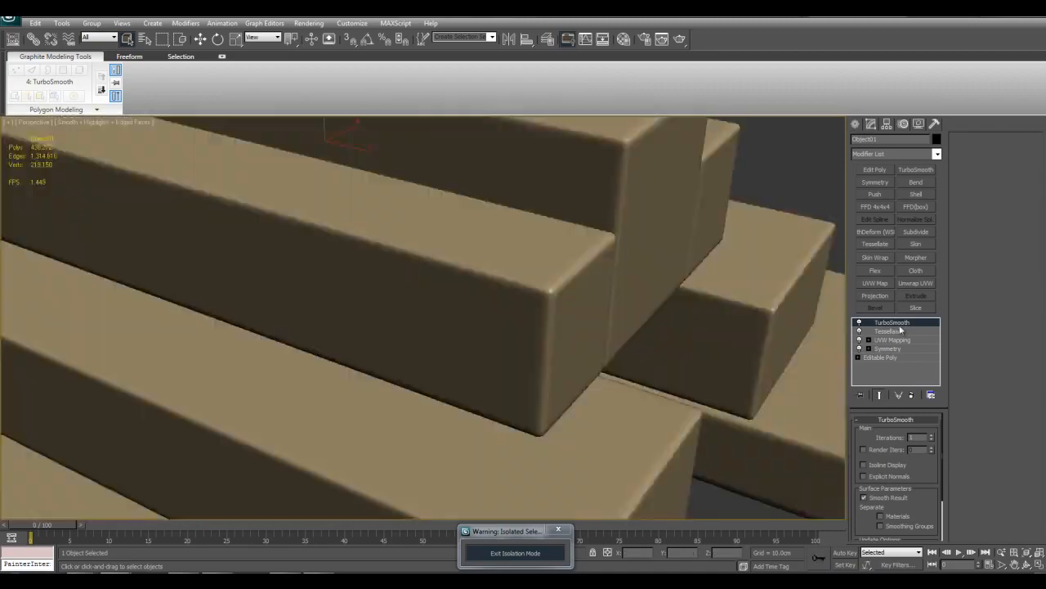
Step: Delete the TurboSmooth modifier from the stairs and set the Tessellate iterations to 1
{"action": "key", "text": "F4"}
{"action": "right_click", "coordinate": [899, 325]}
{"action": "left_click", "coordinate": [920, 340]}
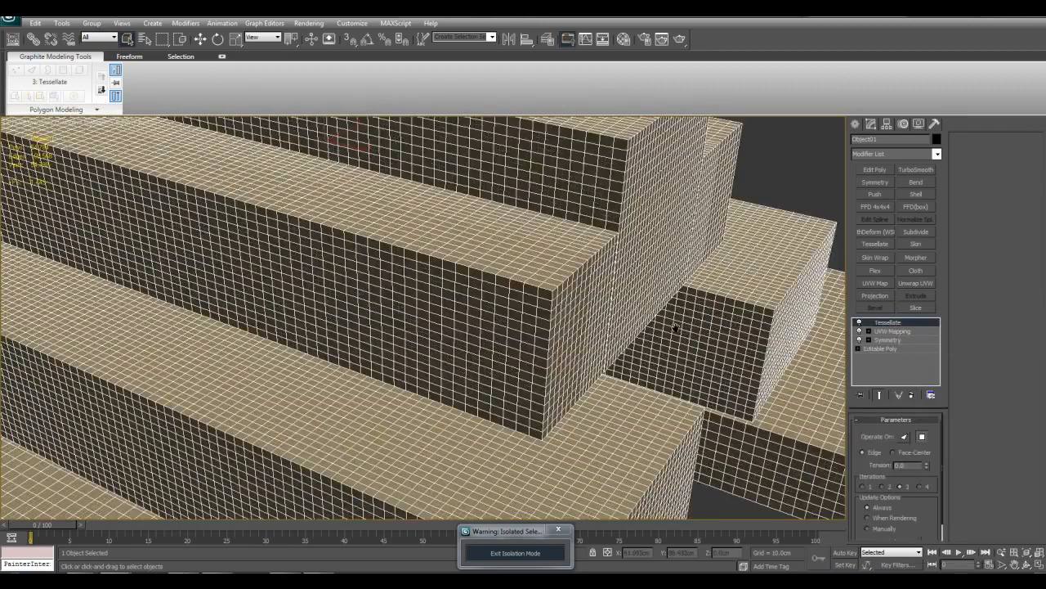
{"action": "scroll", "coordinate": [665, 329], "scroll_direction": "down", "scroll_amount": 5}
{"action": "left_click", "coordinate": [882, 487]}
{"action": "left_click", "coordinate": [862, 486]}
{"action": "middle_click_drag", "start_coordinate": [603, 377], "coordinate": [627, 242], "text": "alt"}
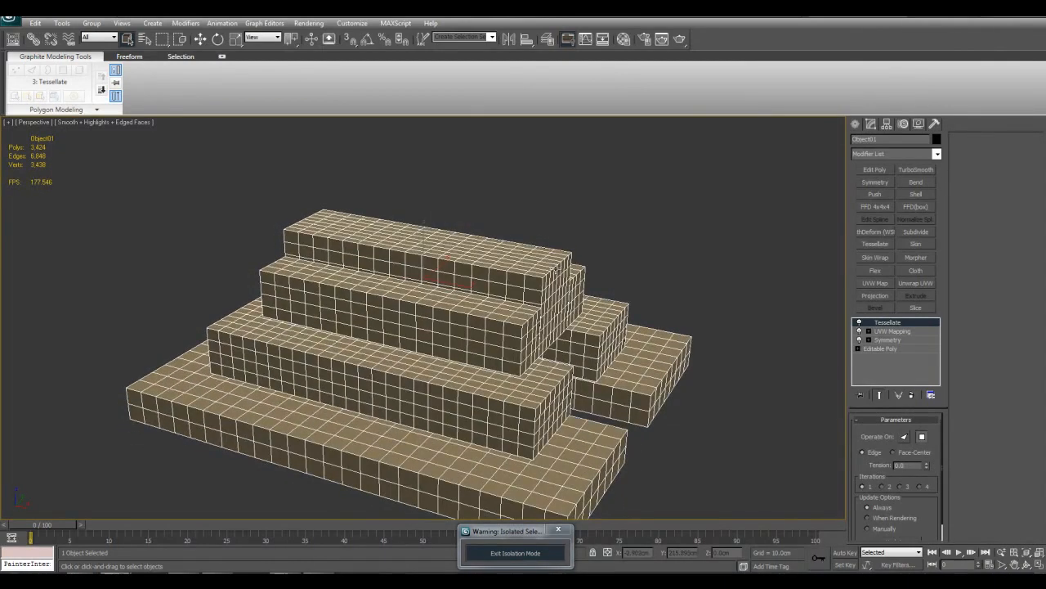
Step: Exit isolation of the stairs, then select the arch-shaped frame around the opening and isolate it
{"action": "left_click", "coordinate": [551, 555]}
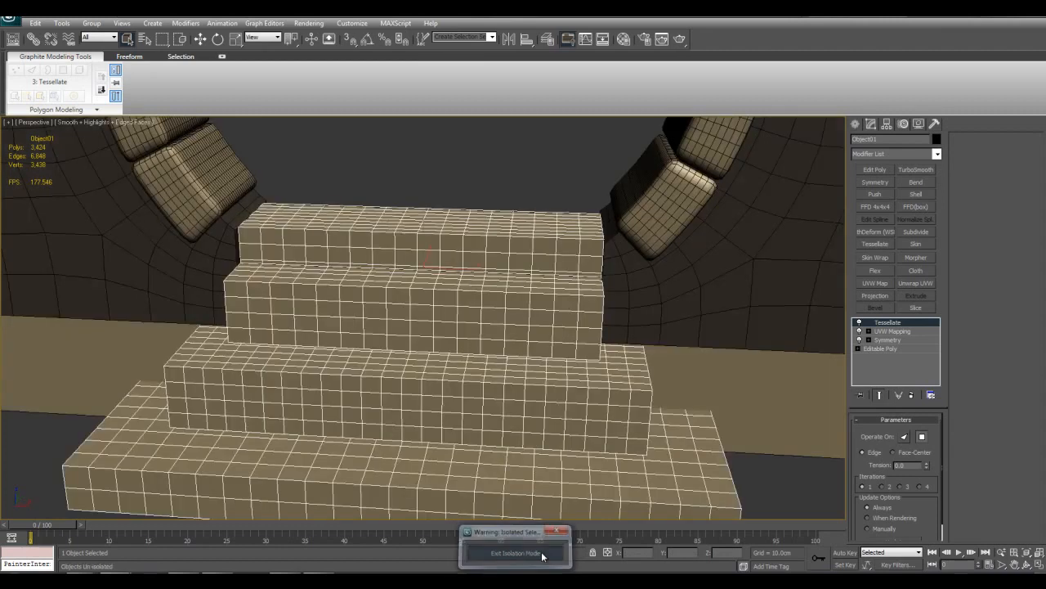
{"action": "left_click", "coordinate": [668, 245]}
{"action": "key", "text": "z"}
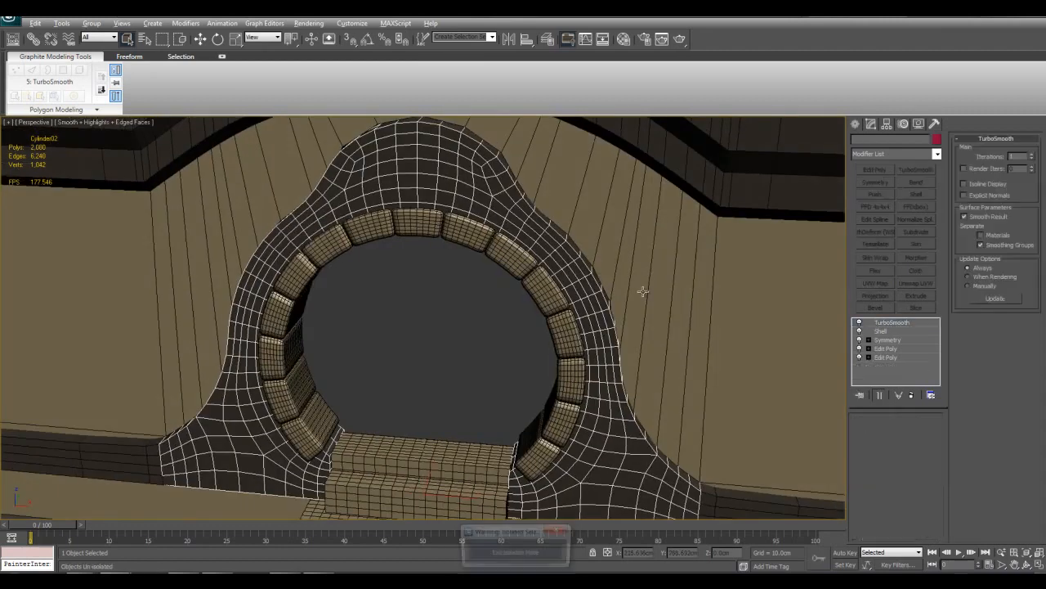
{"action": "key", "text": "alt+q"}
{"action": "mouse_move", "coordinate": [645, 281]}
{"action": "middle_mouse_down", "text": "alt"}
{"action": "mouse_move", "coordinate": [649, 314]}
{"action": "mouse_move", "coordinate": [644, 274]}
{"action": "mouse_move", "coordinate": [649, 300]}
{"action": "middle_mouse_up", "text": "alt"}
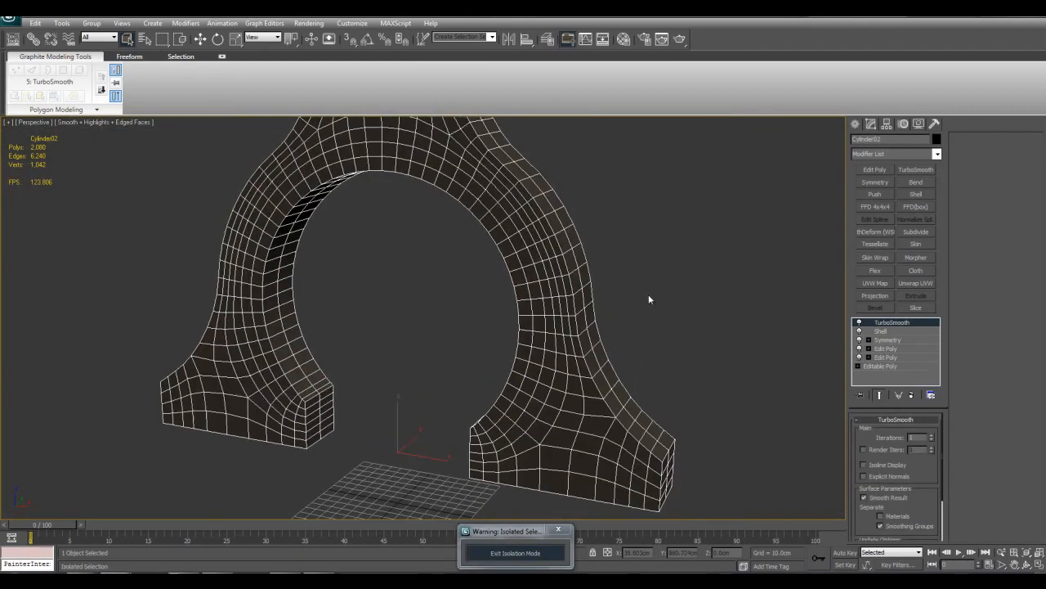
{"action": "middle_click_drag", "start_coordinate": [536, 236], "coordinate": [535, 270], "text": "alt"}
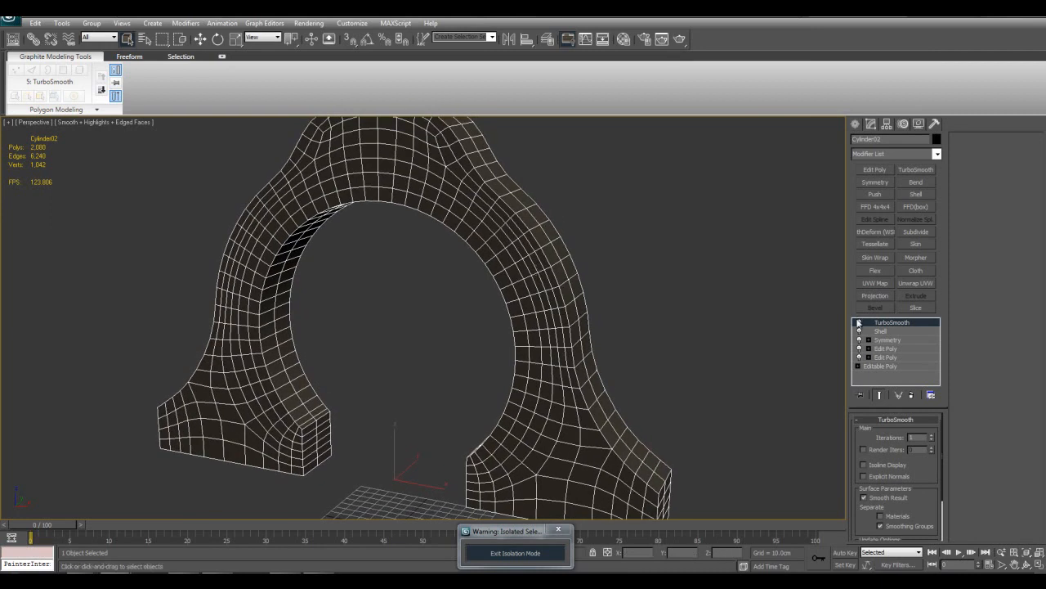
Step: Turn off the arch's TurboSmooth modifier and add a Tessellate modifier directly above the Shell
{"action": "left_click", "coordinate": [858, 322]}
{"action": "middle_click_drag", "start_coordinate": [719, 291], "coordinate": [742, 308]}
{"action": "left_click", "coordinate": [879, 334]}
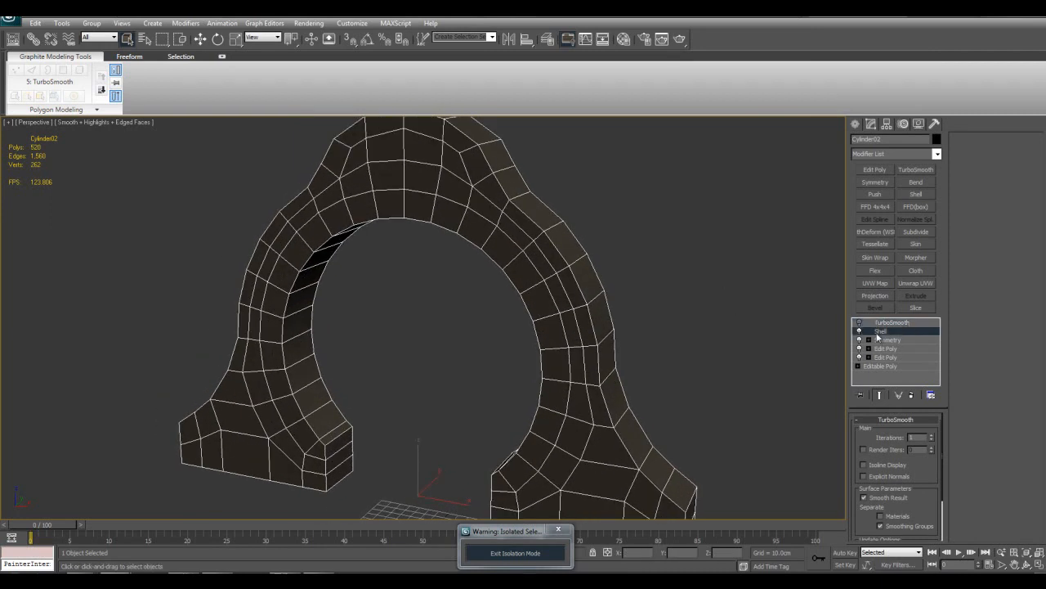
{"action": "left_click", "coordinate": [875, 244]}
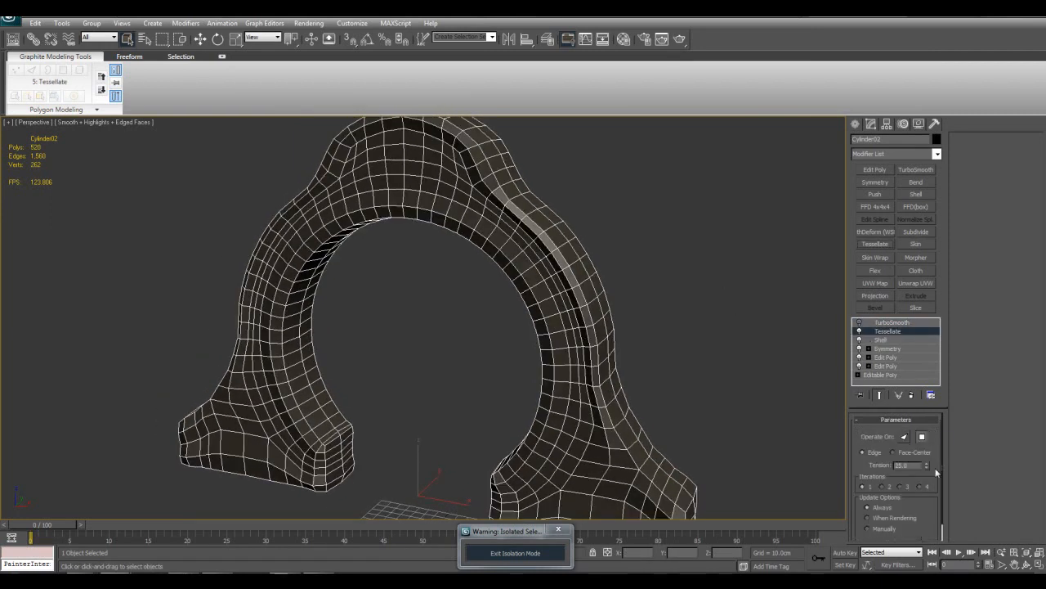
Step: Set the arch's Tessellate tension to 0 and its iterations to 2
{"action": "right_click", "coordinate": [925, 466]}
{"action": "left_click", "coordinate": [894, 452]}
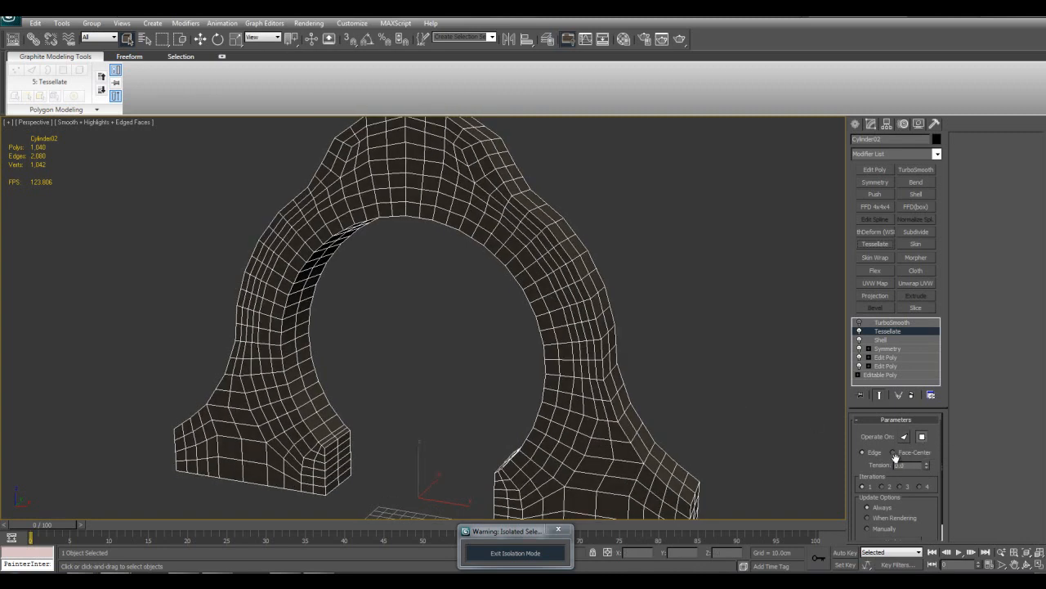
{"action": "left_click", "coordinate": [885, 485]}
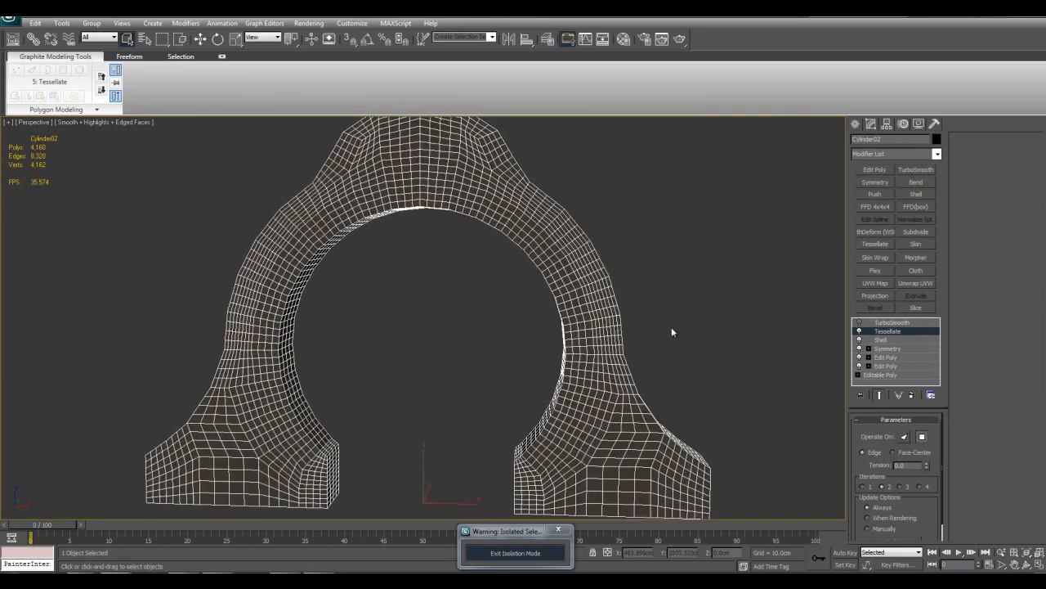
Step: Examine the tessellated arch's outline in the perspective and front views with edged faces on and off
{"action": "middle_click_drag", "start_coordinate": [670, 328], "coordinate": [614, 341], "text": "alt"}
{"action": "key", "text": "F4"}
{"action": "key", "text": "F4"}
{"action": "key", "text": "F4"}
{"action": "key", "text": "F4"}
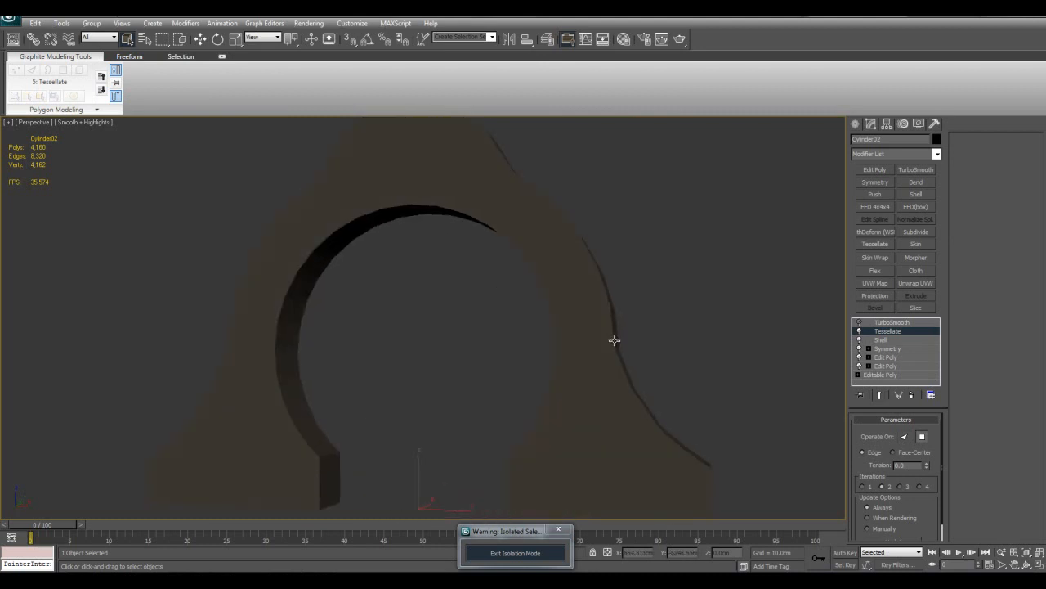
{"action": "key", "text": "alt+w"}
{"action": "scroll", "coordinate": [659, 261], "scroll_direction": "up", "scroll_amount": 4}
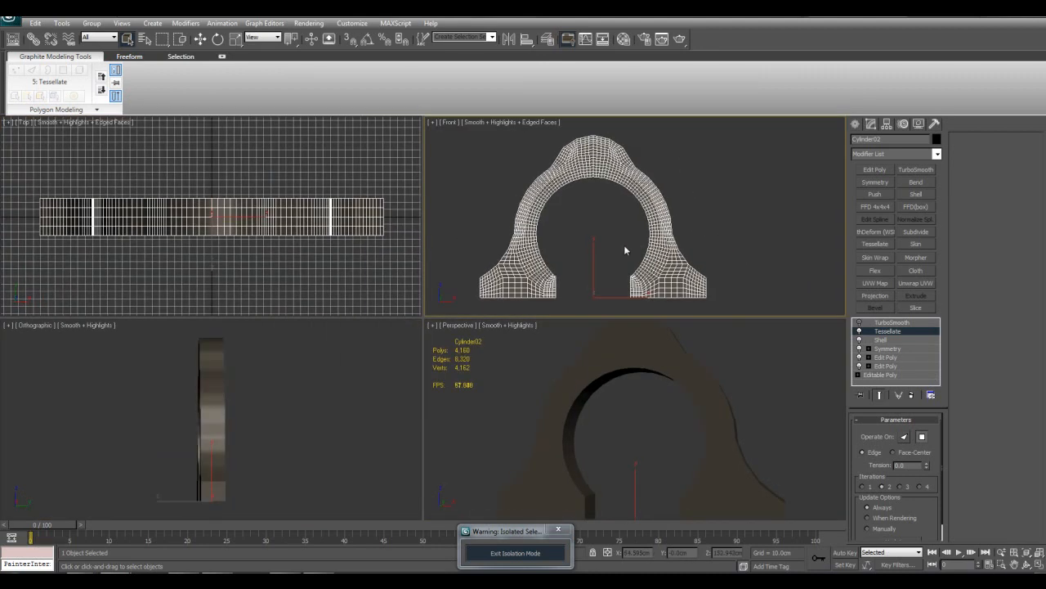
{"action": "key", "text": "alt+w"}
{"action": "scroll", "coordinate": [646, 270], "scroll_direction": "up", "scroll_amount": 6}
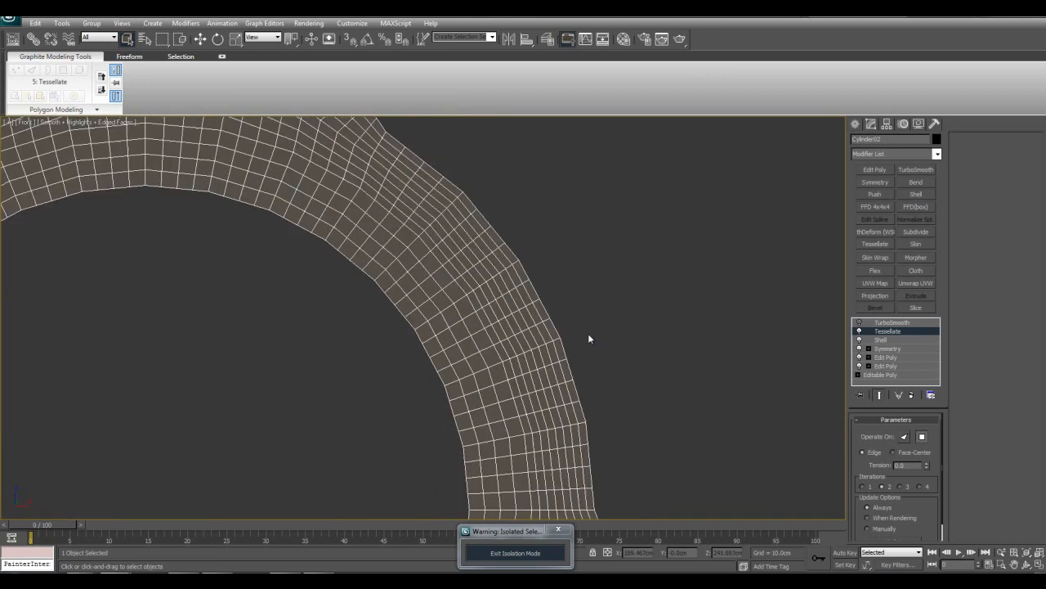
{"action": "key", "text": "F4"}
{"action": "key", "text": "alt+w"}
{"action": "right_click", "coordinate": [689, 374]}
{"action": "key", "text": "alt+w"}
Step: Turn the TurboSmooth above the arch's Tessellate back on with edged faces shown
{"action": "left_click", "coordinate": [903, 322]}
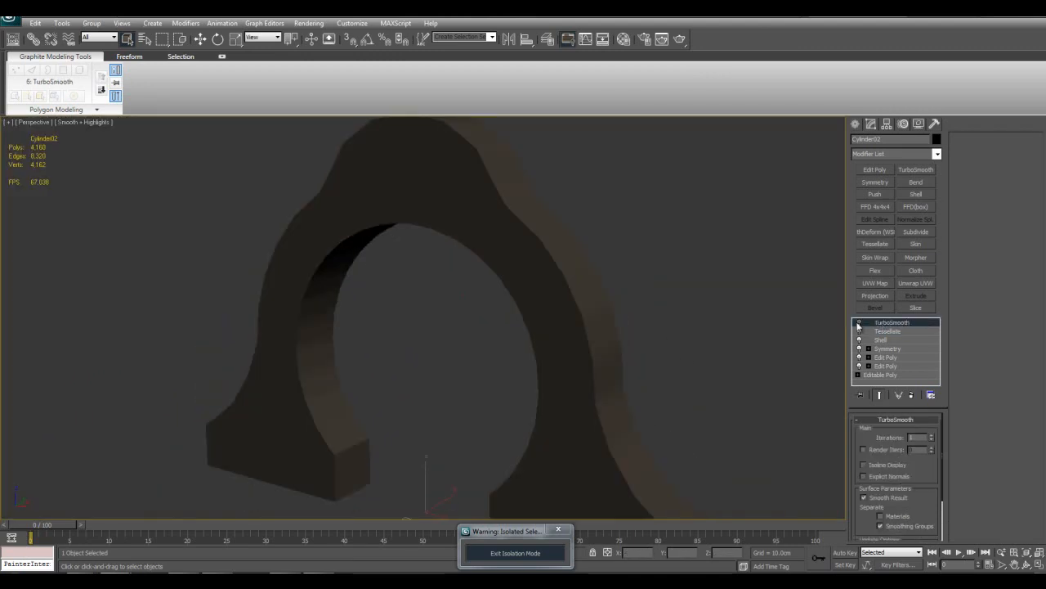
{"action": "middle_click_drag", "start_coordinate": [671, 265], "coordinate": [694, 340]}
{"action": "key", "text": "F4"}
{"action": "left_click", "coordinate": [860, 323]}
{"action": "left_click", "coordinate": [860, 323]}
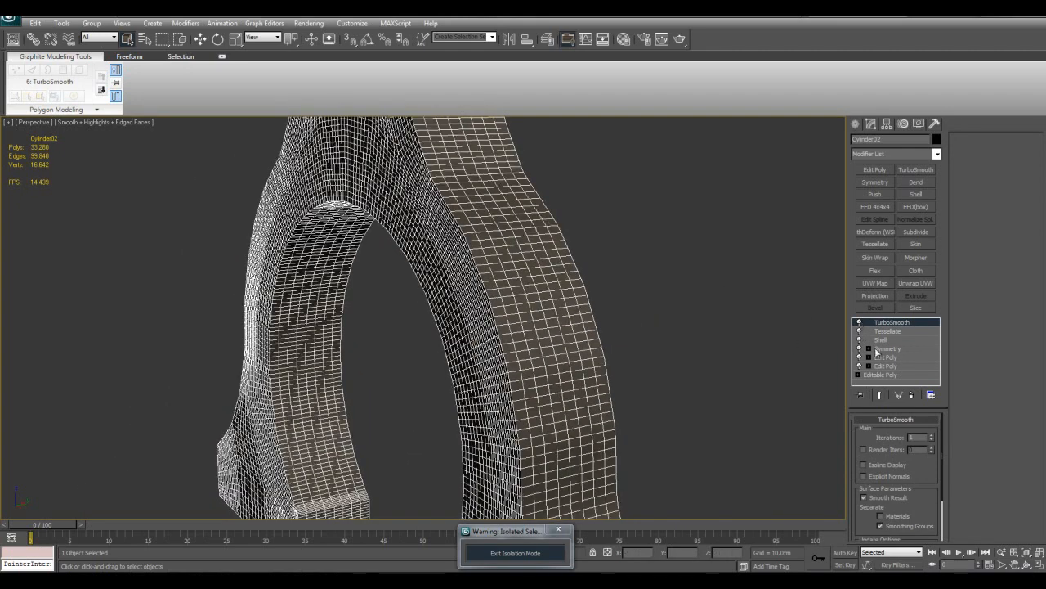
Step: Inspect the edges of the tessellated and smoothed arch with edged faces on and off
{"action": "key", "text": "F4"}
{"action": "mouse_move", "coordinate": [564, 343]}
{"action": "middle_mouse_down", "text": "alt"}
{"action": "mouse_move", "coordinate": [551, 362]}
{"action": "mouse_move", "coordinate": [619, 357]}
{"action": "mouse_move", "coordinate": [508, 287]}
{"action": "mouse_move", "coordinate": [559, 297]}
{"action": "mouse_move", "coordinate": [570, 335]}
{"action": "middle_mouse_up", "text": "alt"}
{"action": "key", "text": "F4"}
{"action": "key", "text": "F4"}
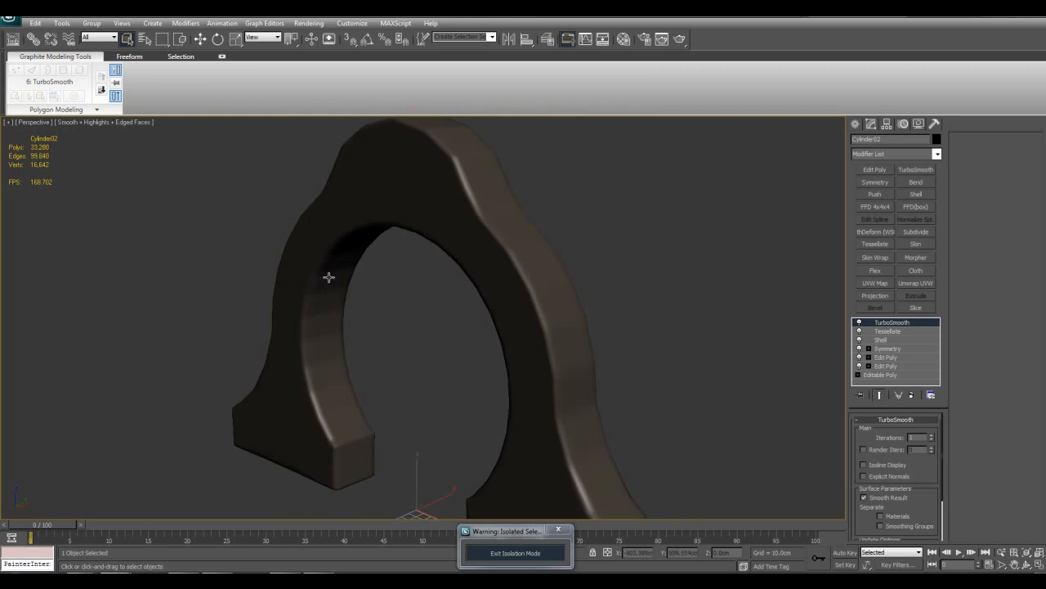
{"action": "middle_click_drag", "start_coordinate": [323, 282], "coordinate": [564, 412], "text": "alt"}
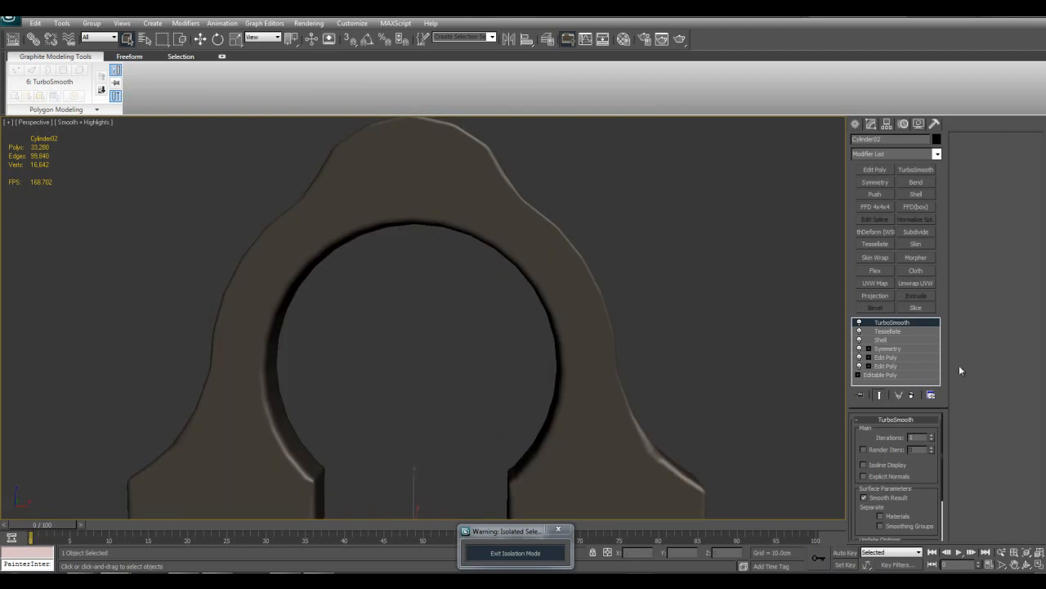
{"action": "key", "text": "F4"}
{"action": "scroll", "coordinate": [698, 316], "scroll_direction": "up", "scroll_amount": 5}
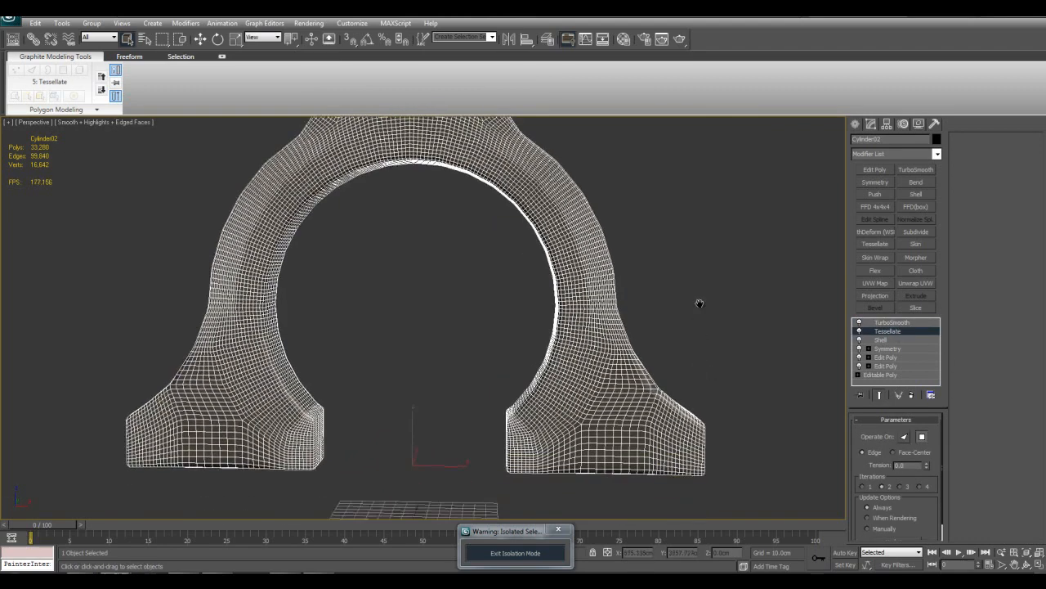
Step: Delete the Tessellate modifier from the arch and inspect how TurboSmooth alone rounds its edges
{"action": "right_click", "coordinate": [892, 329]}
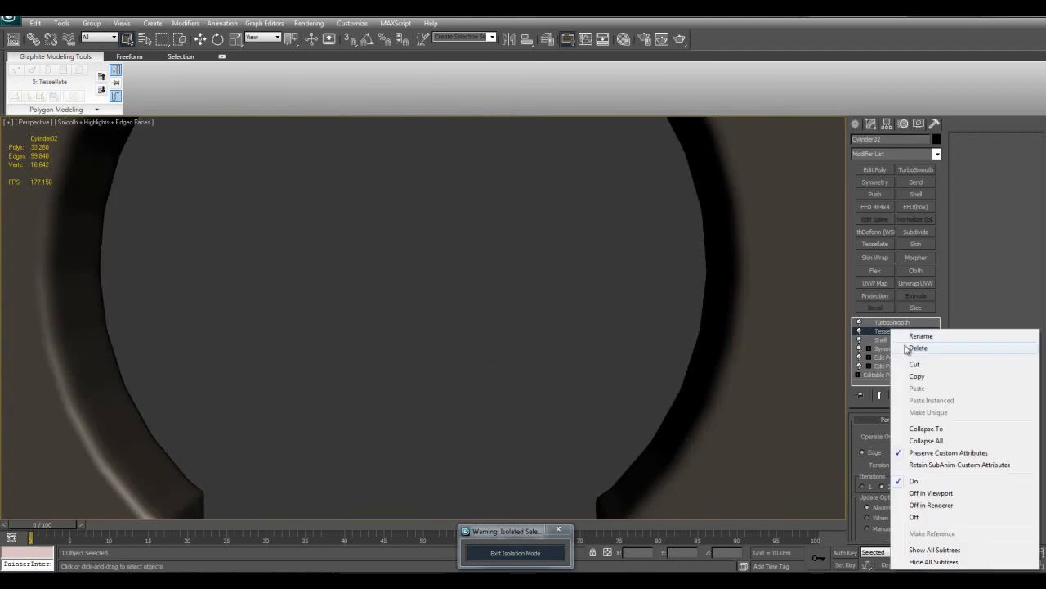
{"action": "left_click", "coordinate": [893, 345]}
{"action": "scroll", "coordinate": [663, 299], "scroll_direction": "down", "scroll_amount": 4}
{"action": "left_click", "coordinate": [897, 324]}
{"action": "left_click", "coordinate": [897, 333]}
{"action": "middle_click_drag", "start_coordinate": [630, 314], "coordinate": [646, 310], "text": "alt"}
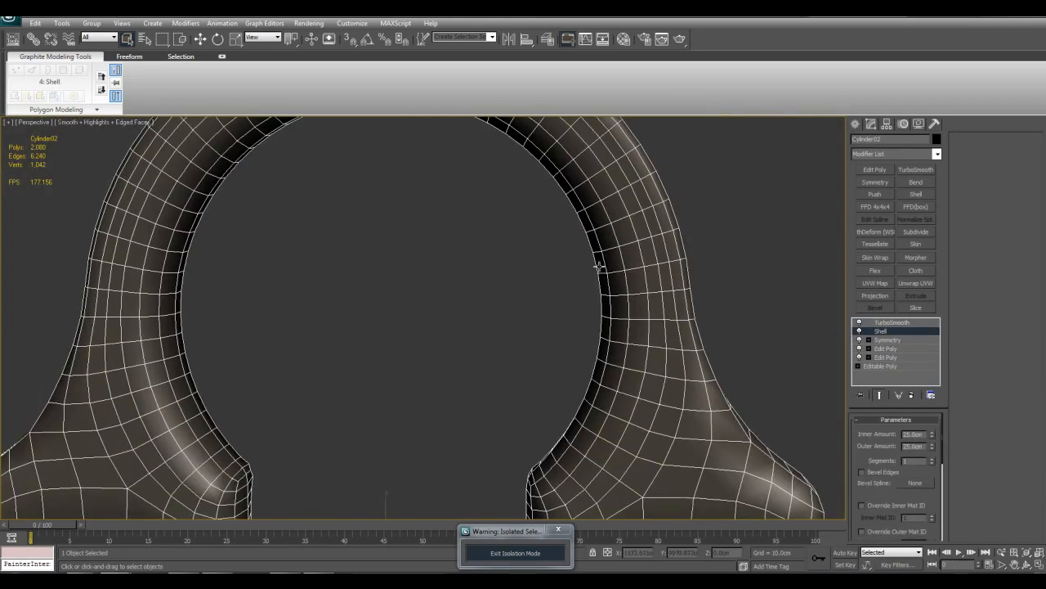
{"action": "middle_click_drag", "start_coordinate": [573, 247], "coordinate": [753, 320], "text": "alt"}
Step: Make the arch's TurboSmooth separate by Smoothing Groups and inspect its edges
{"action": "left_click", "coordinate": [893, 322]}
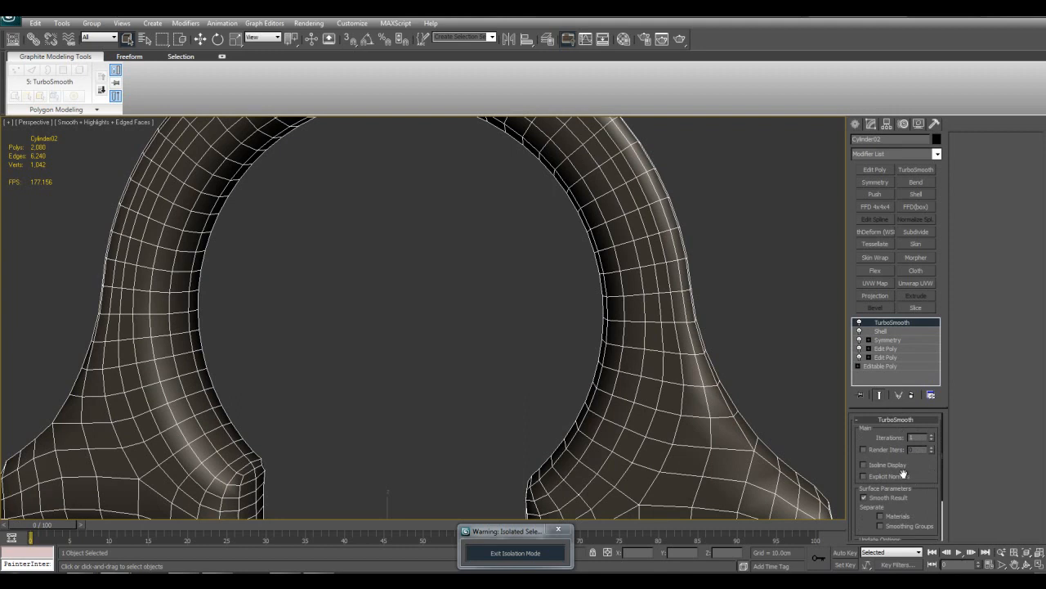
{"action": "left_click", "coordinate": [905, 525]}
{"action": "scroll", "coordinate": [652, 325], "scroll_direction": "down", "scroll_amount": 5}
{"action": "middle_click_drag", "start_coordinate": [630, 321], "coordinate": [643, 364]}
{"action": "middle_click_drag", "start_coordinate": [762, 455], "coordinate": [690, 400], "text": "alt"}
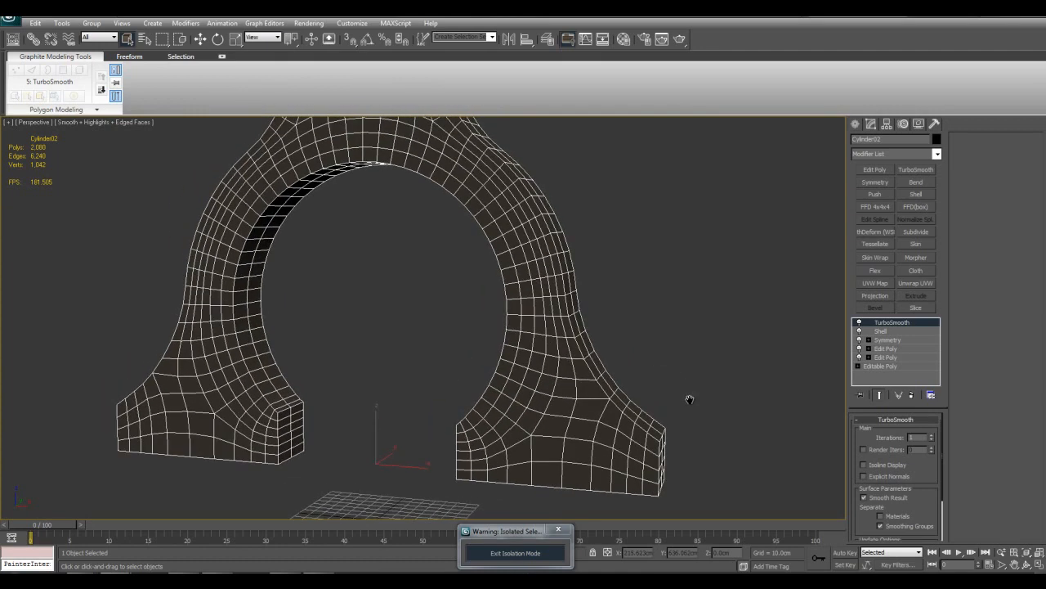
Step: Switch the TurboSmooth separation by Smoothing Groups off and on repeatedly to compare the arch's edges
{"action": "left_click", "coordinate": [882, 526]}
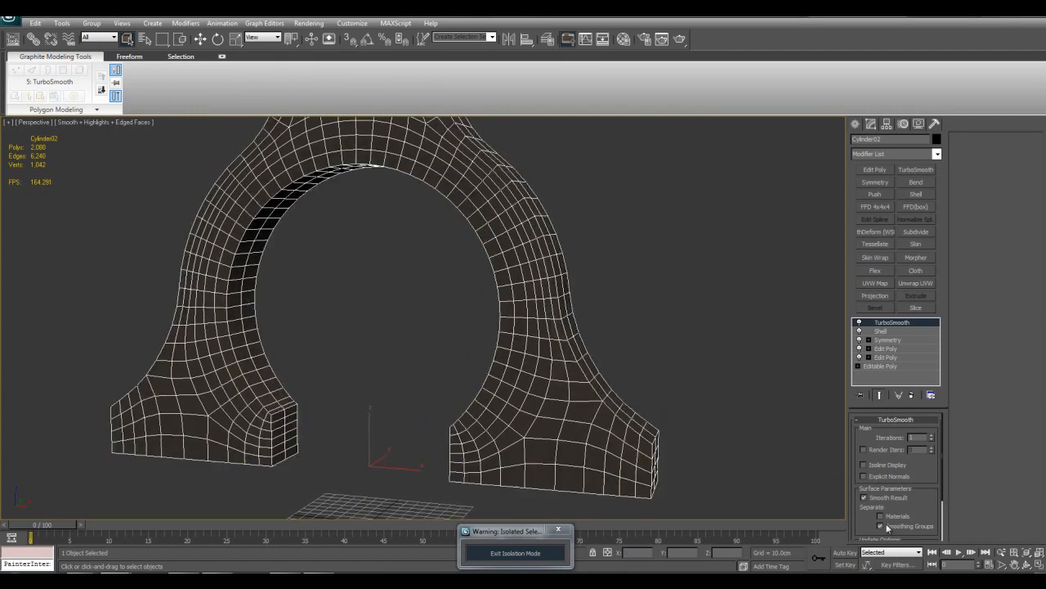
{"action": "left_click", "coordinate": [881, 526]}
{"action": "left_click", "coordinate": [881, 525]}
{"action": "left_click", "coordinate": [881, 526]}
Step: Raise the arch's TurboSmooth iterations to 3 and inspect the denser mesh
{"action": "left_click", "coordinate": [930, 434]}
{"action": "left_click", "coordinate": [930, 434]}
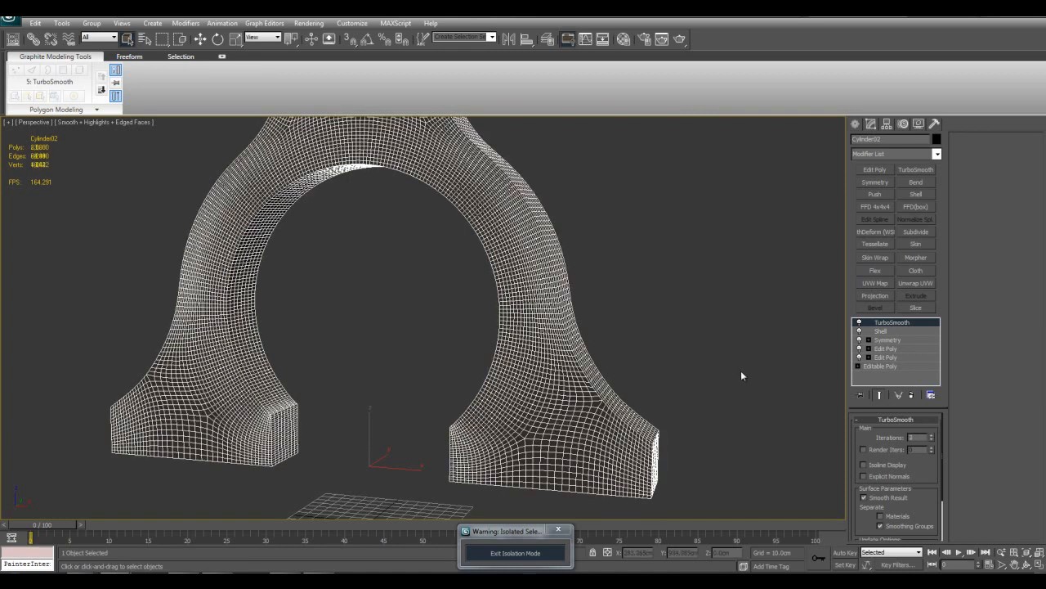
{"action": "middle_click_drag", "start_coordinate": [730, 377], "coordinate": [687, 384], "text": "alt"}
{"action": "middle_click_drag", "start_coordinate": [553, 352], "coordinate": [611, 436]}
{"action": "middle_click_drag", "start_coordinate": [596, 328], "coordinate": [698, 346], "text": "alt"}
Step: Delete the arch's TurboSmooth modifier and add a new TurboSmooth above the Shell
{"action": "right_click", "coordinate": [899, 324]}
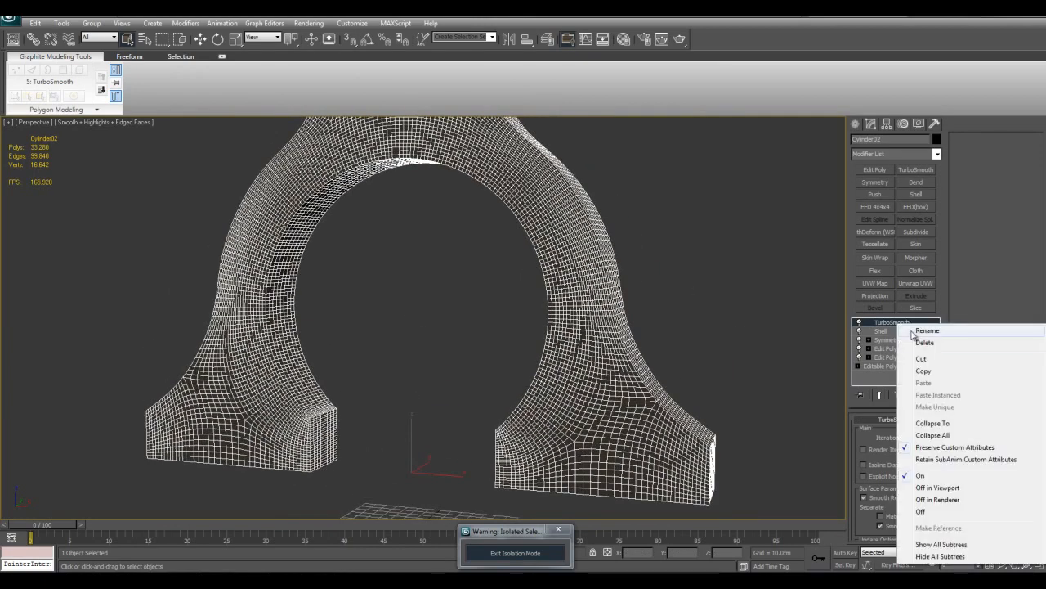
{"action": "left_click", "coordinate": [924, 342]}
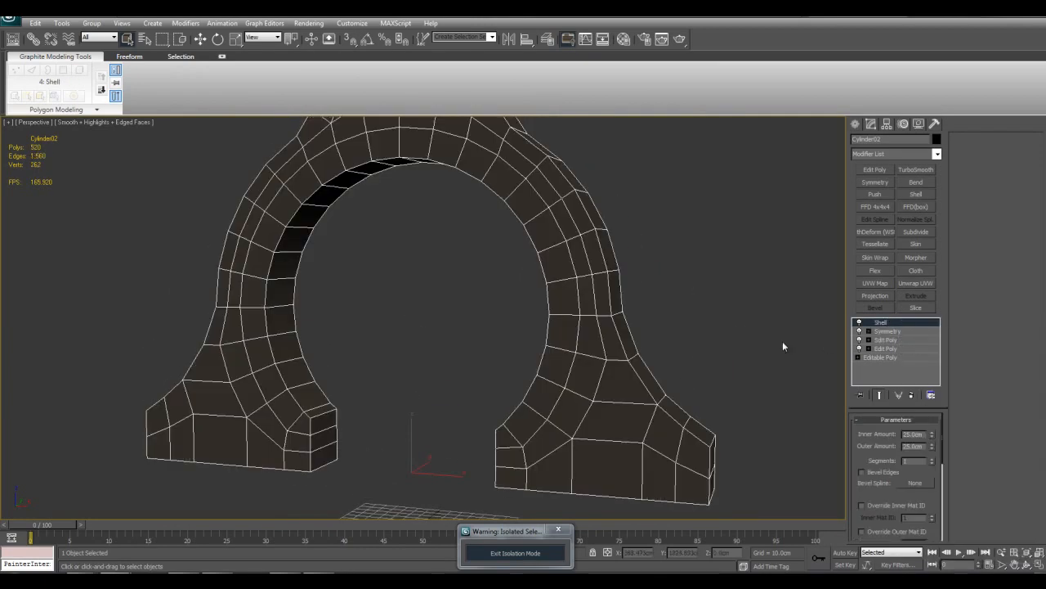
{"action": "left_click", "coordinate": [937, 154]}
{"action": "left_click_drag", "start_coordinate": [936, 220], "coordinate": [936, 438]}
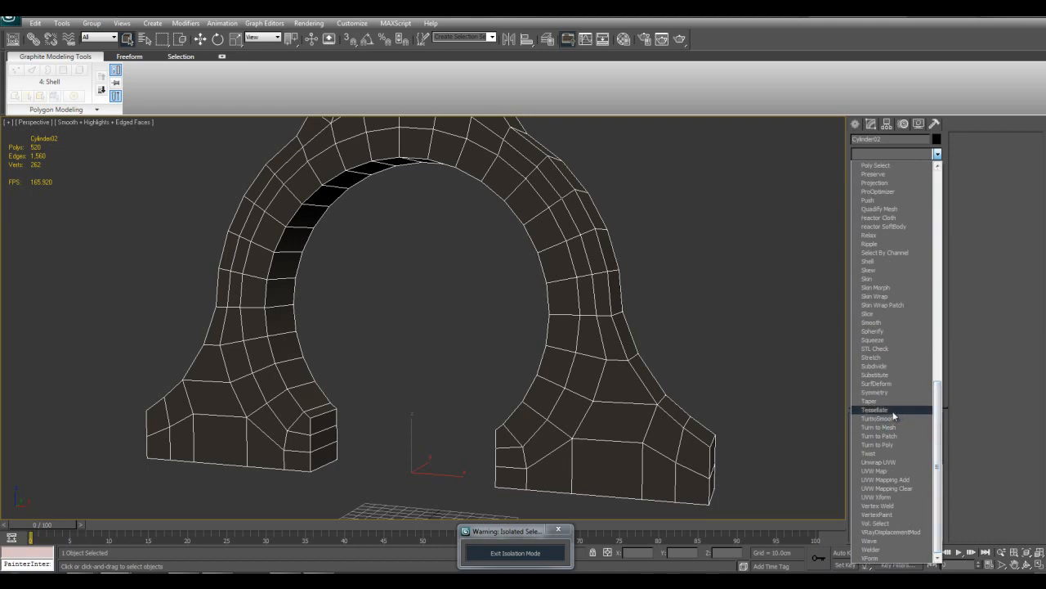
{"action": "left_click", "coordinate": [895, 419]}
Step: Set the new TurboSmooth's viewport iterations to 0
{"action": "middle_click_drag", "start_coordinate": [803, 369], "coordinate": [646, 286], "text": "alt"}
{"action": "left_click", "coordinate": [930, 435]}
{"action": "left_click", "coordinate": [931, 440]}
{"action": "left_click", "coordinate": [931, 440]}
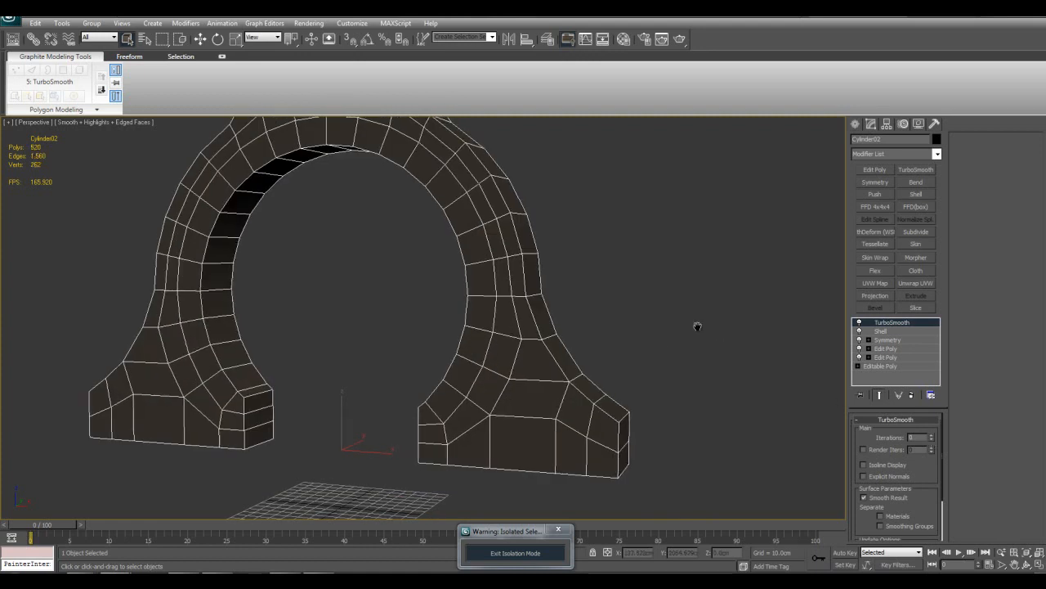
Step: Enable Render Iters on the arch's TurboSmooth and set the render iterations to 3
{"action": "scroll", "coordinate": [720, 343], "scroll_direction": "up", "scroll_amount": 3}
{"action": "left_click", "coordinate": [885, 451]}
{"action": "scroll", "coordinate": [741, 388], "scroll_direction": "down", "scroll_amount": 4}
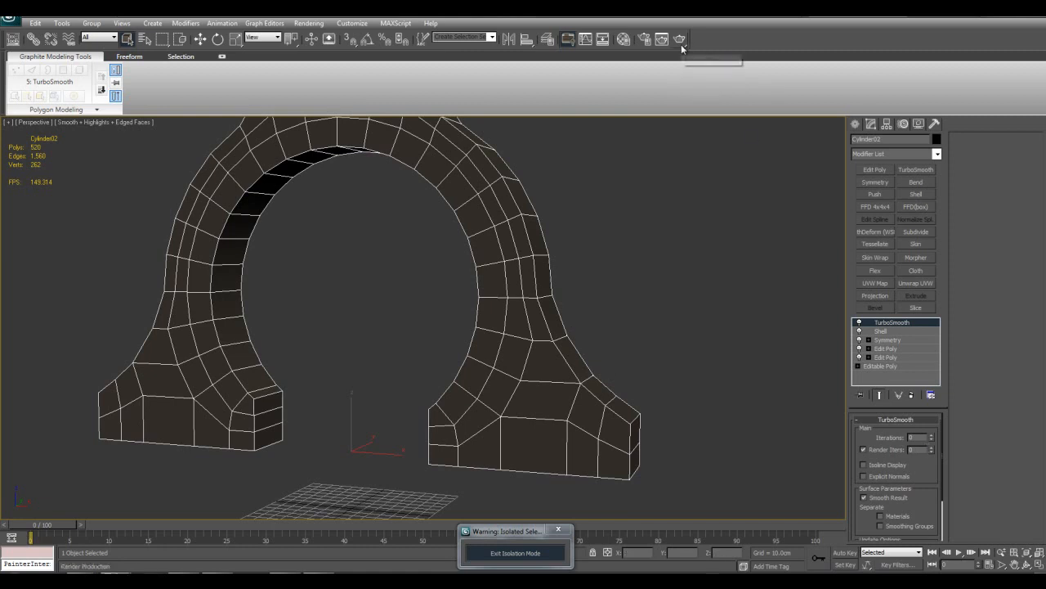
{"action": "middle_click_drag", "start_coordinate": [635, 234], "coordinate": [634, 237], "text": "alt"}
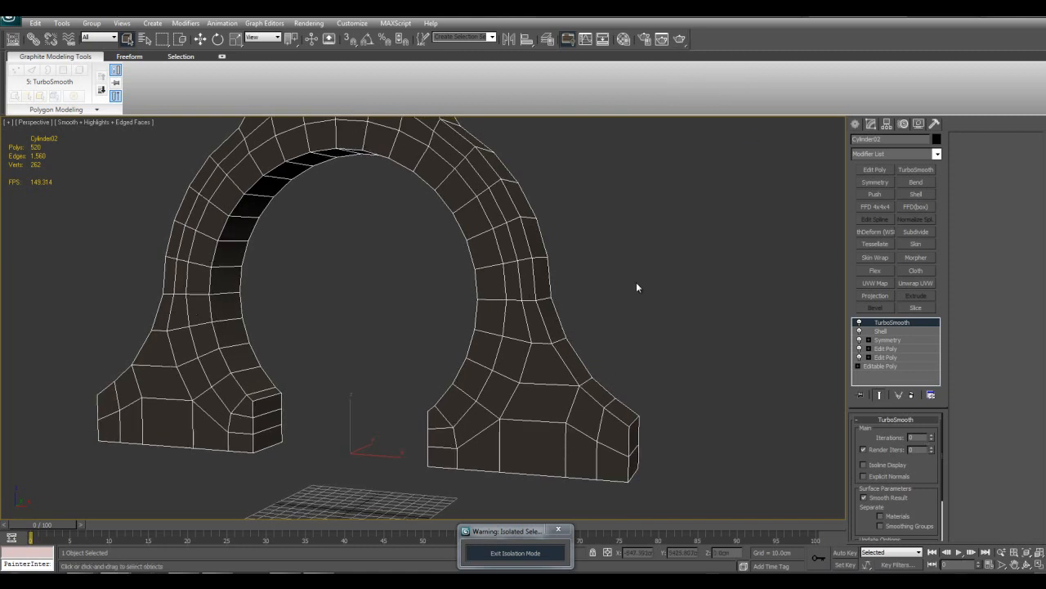
{"action": "middle_click_drag", "start_coordinate": [636, 290], "coordinate": [604, 279], "text": "alt"}
{"action": "middle_click_drag", "start_coordinate": [765, 353], "coordinate": [975, 468], "text": "alt"}
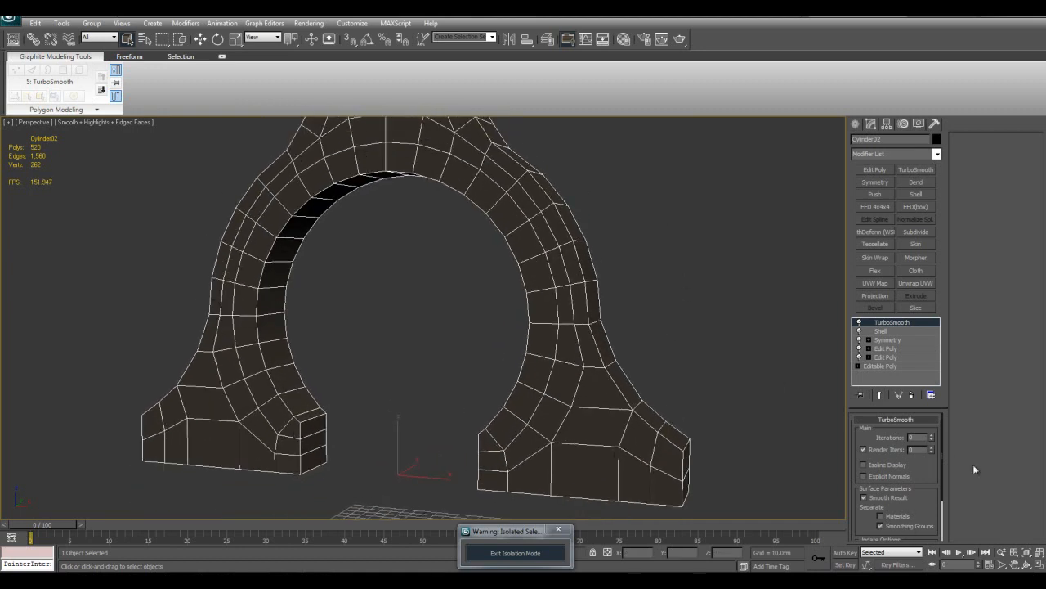
{"action": "left_click", "coordinate": [932, 448]}
Step: Show the safe frame around the whole arch and render the perspective view
{"action": "middle_click_drag", "start_coordinate": [625, 320], "coordinate": [591, 304], "text": "alt"}
{"action": "key", "text": "shift+f"}
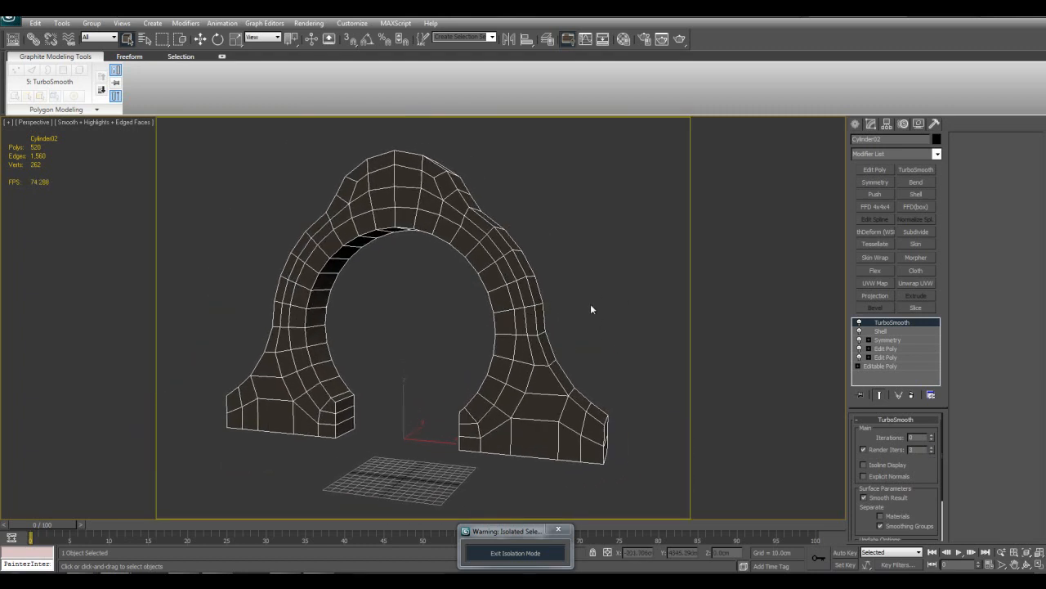
{"action": "key", "text": "shift+q"}
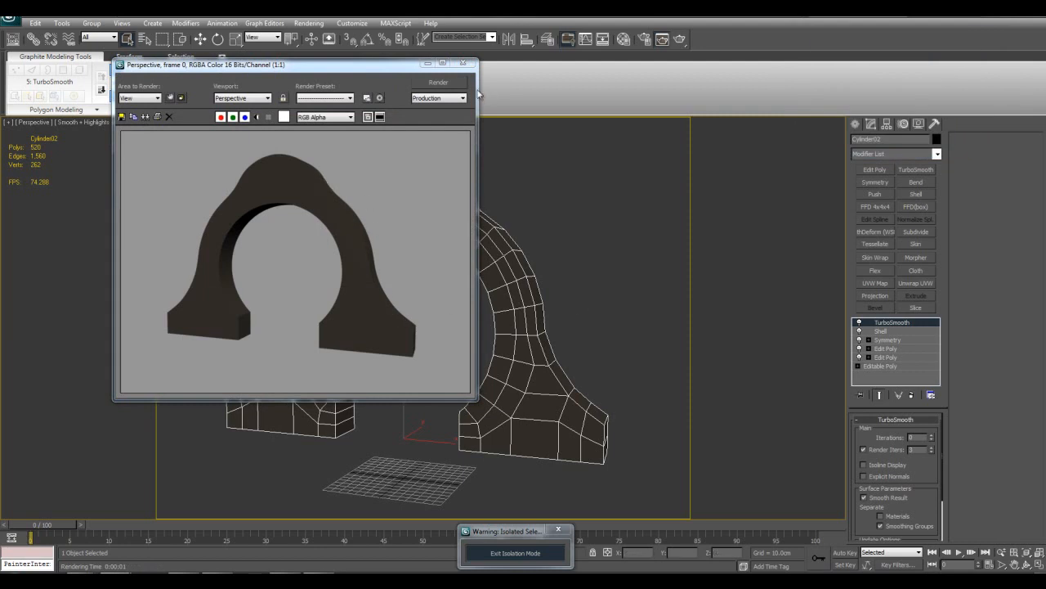
Step: Close the rendered image and turn off the safe frame in the perspective view
{"action": "left_click", "coordinate": [463, 63]}
{"action": "middle_click_drag", "start_coordinate": [513, 264], "coordinate": [497, 292], "text": "alt"}
{"action": "middle_click_drag", "start_coordinate": [568, 293], "coordinate": [592, 252]}
{"action": "key", "text": "shift+f"}
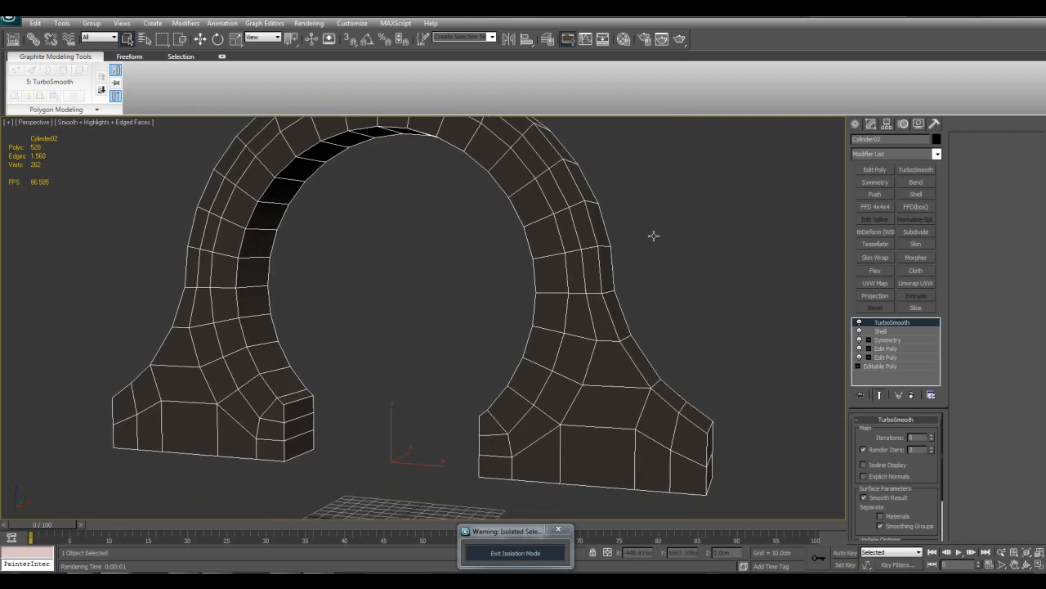
Step: Set the viewport iterations of the arch's TurboSmooth to 2
{"action": "mouse_move", "coordinate": [578, 303]}
{"action": "middle_mouse_down", "text": "alt"}
{"action": "mouse_move", "coordinate": [630, 291]}
{"action": "mouse_move", "coordinate": [590, 267]}
{"action": "mouse_move", "coordinate": [580, 288]}
{"action": "middle_mouse_up", "text": "alt"}
{"action": "mouse_move", "coordinate": [929, 479]}
{"action": "left_mouse_down"}
{"action": "mouse_move", "coordinate": [931, 460]}
{"action": "mouse_move", "coordinate": [926, 478]}
{"action": "left_mouse_up"}
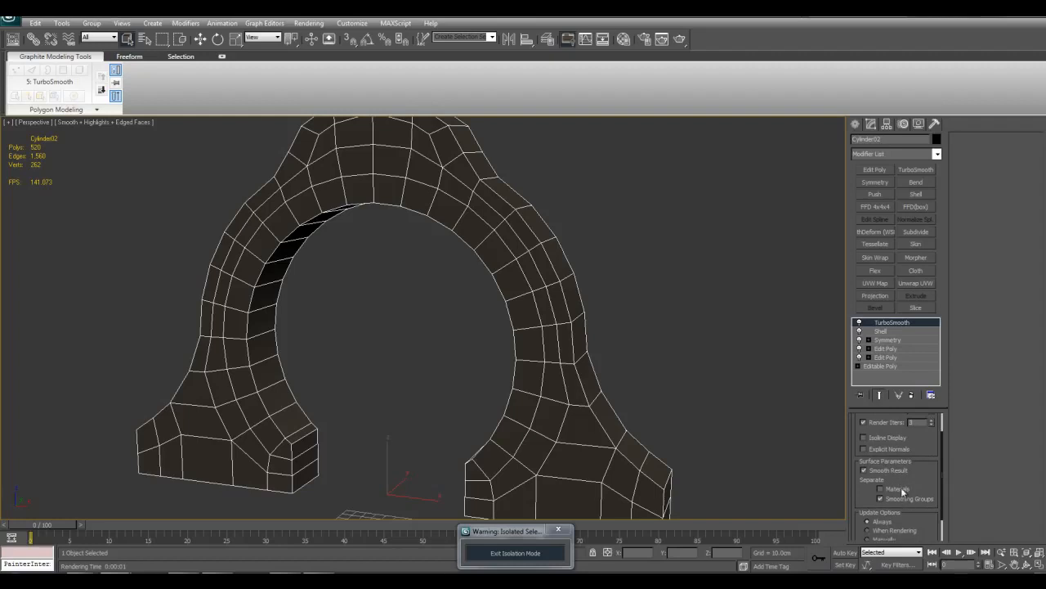
{"action": "middle_click_drag", "start_coordinate": [646, 356], "coordinate": [623, 341]}
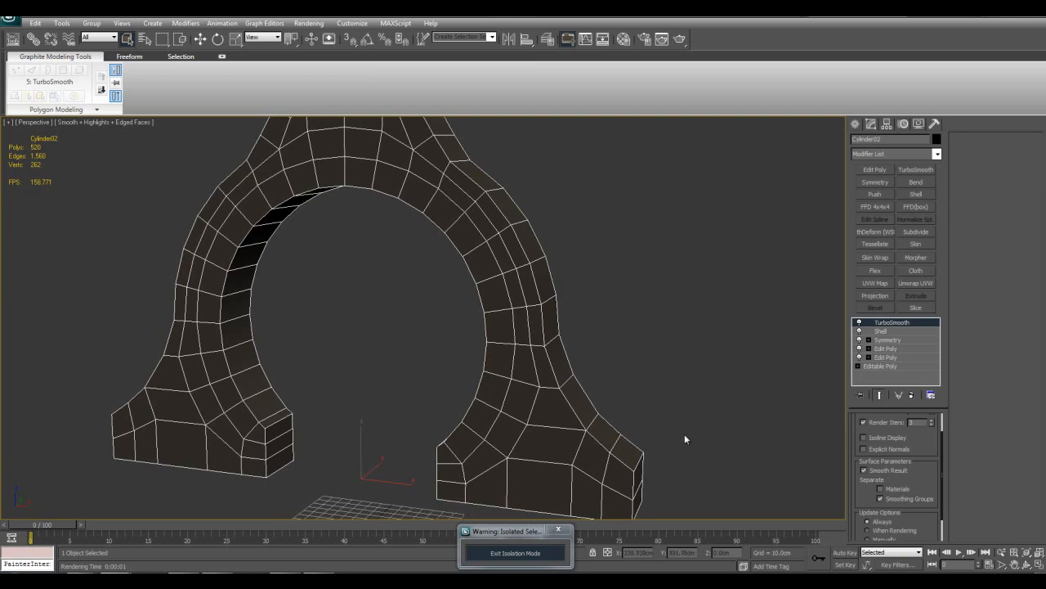
{"action": "middle_click_drag", "start_coordinate": [655, 390], "coordinate": [658, 364]}
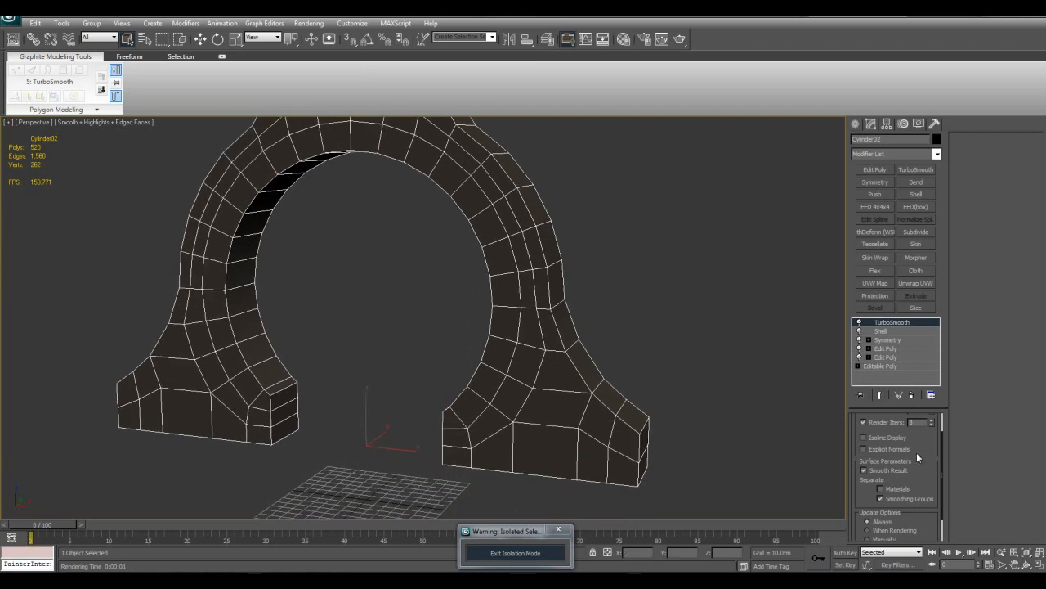
{"action": "scroll", "coordinate": [923, 437], "scroll_direction": "up", "scroll_amount": 2}
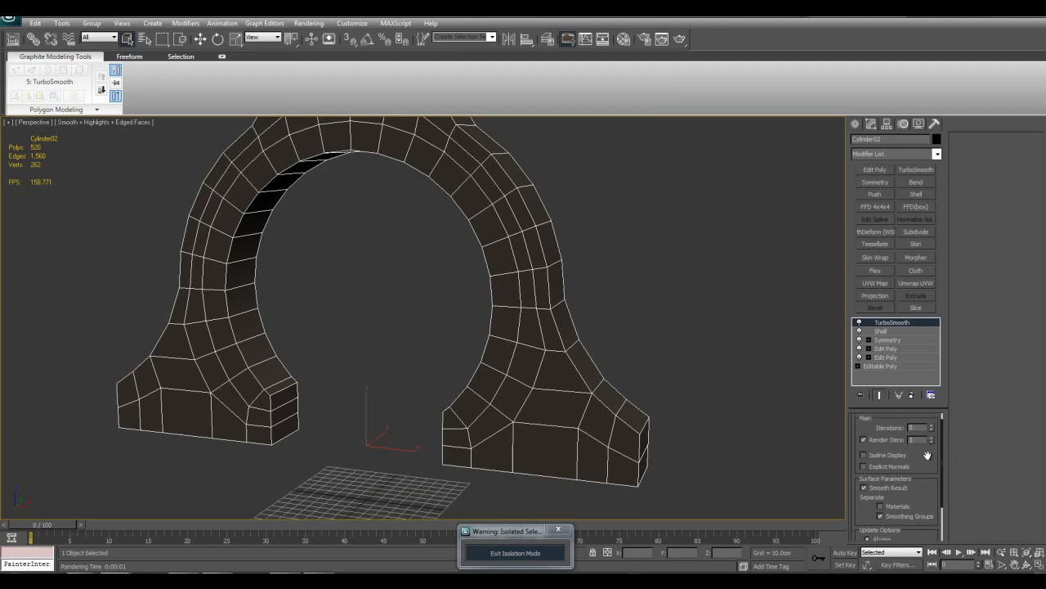
{"action": "left_click", "coordinate": [932, 433]}
{"action": "left_click", "coordinate": [931, 432]}
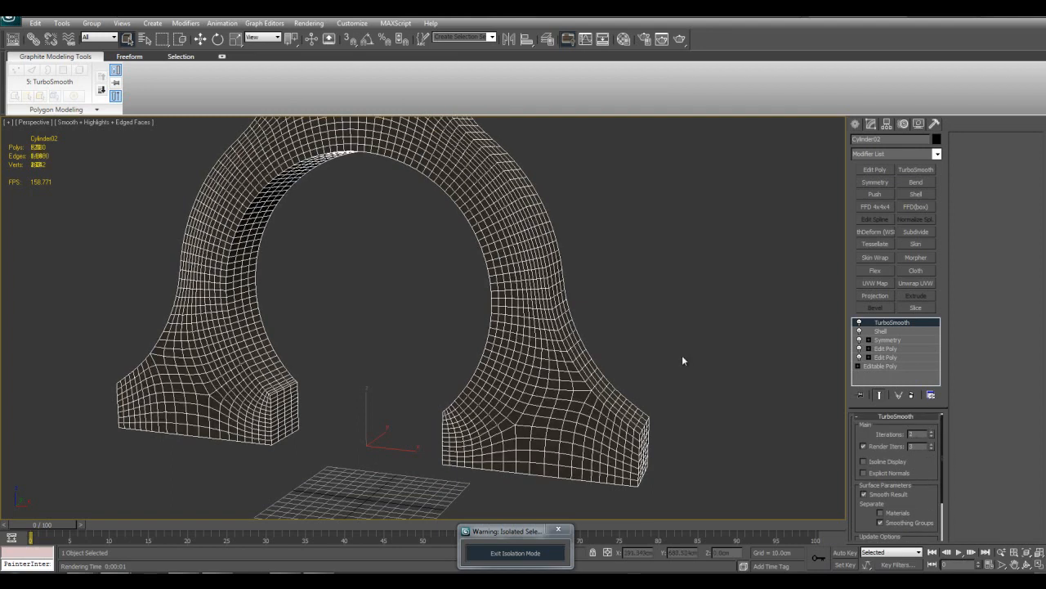
Step: Examine the smoothed mesh around the arch's feet with and without the edged faces display
{"action": "middle_click_drag", "start_coordinate": [689, 355], "coordinate": [702, 341], "text": "alt"}
{"action": "middle_click_drag", "start_coordinate": [643, 283], "coordinate": [640, 215]}
{"action": "middle_click_drag", "start_coordinate": [685, 253], "coordinate": [665, 273], "text": "alt"}
{"action": "middle_click_drag", "start_coordinate": [665, 273], "coordinate": [561, 273]}
{"action": "scroll", "coordinate": [572, 277], "scroll_direction": "up", "scroll_amount": 3}
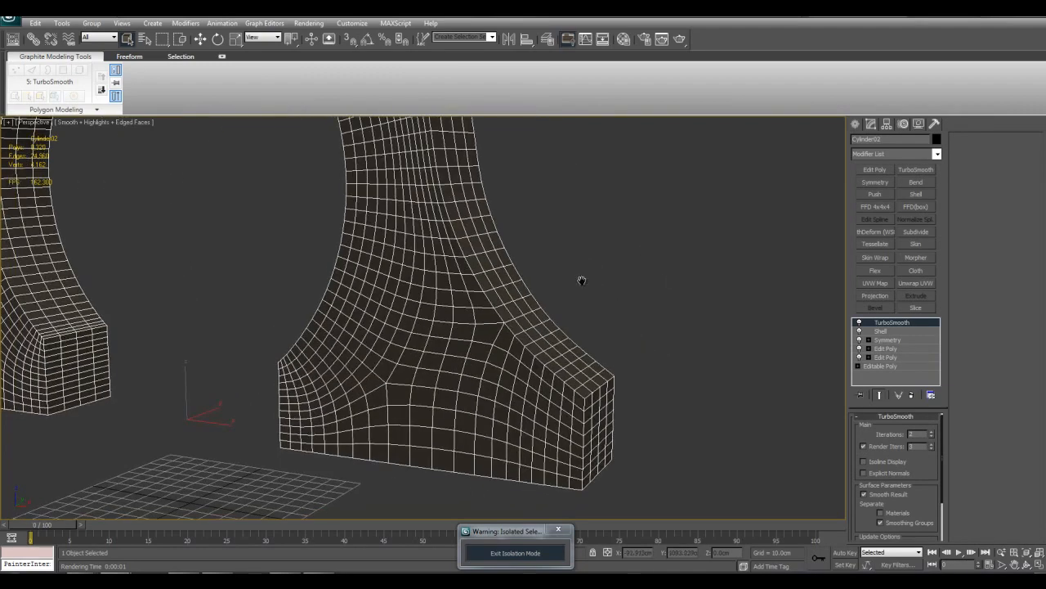
{"action": "key", "text": "F4"}
{"action": "key", "text": "F4"}
{"action": "middle_click_drag", "start_coordinate": [535, 339], "coordinate": [561, 379]}
{"action": "key", "text": "F4"}
{"action": "middle_click_drag", "start_coordinate": [611, 402], "coordinate": [639, 375]}
{"action": "key", "text": "F4"}
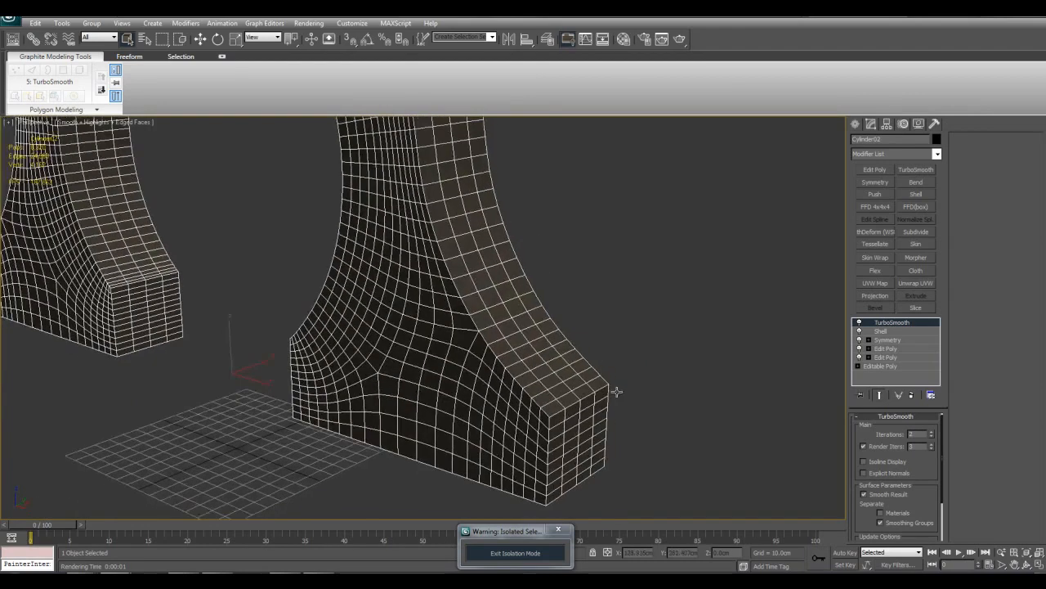
{"action": "middle_click_drag", "start_coordinate": [615, 428], "coordinate": [669, 382], "text": "alt"}
{"action": "scroll", "coordinate": [668, 381], "scroll_direction": "down", "scroll_amount": 3}
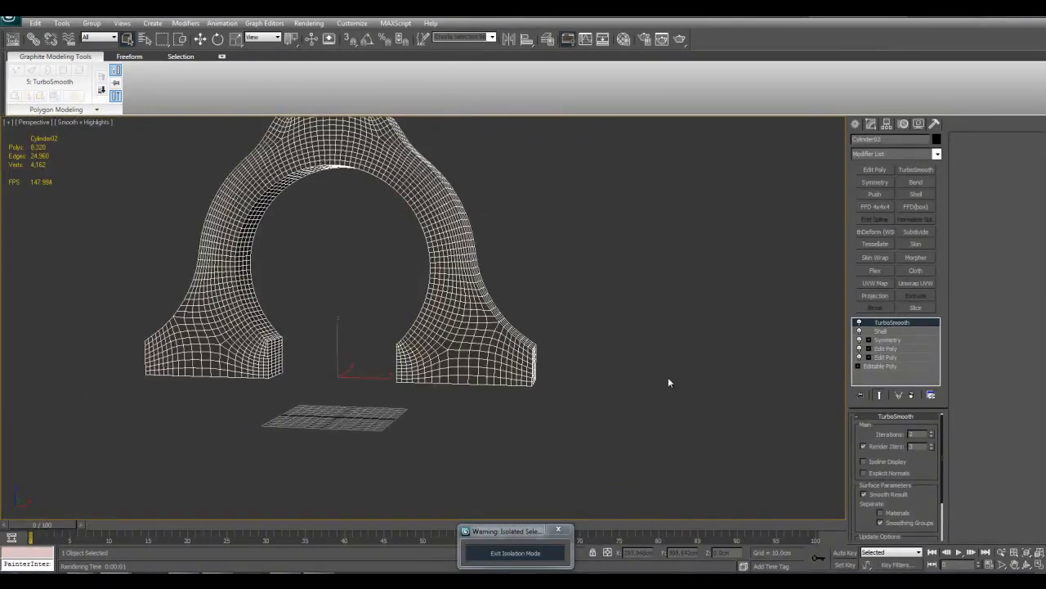
{"action": "scroll", "coordinate": [694, 308], "scroll_direction": "up", "scroll_amount": 3}
{"action": "middle_click_drag", "start_coordinate": [694, 307], "coordinate": [701, 332], "text": "alt"}
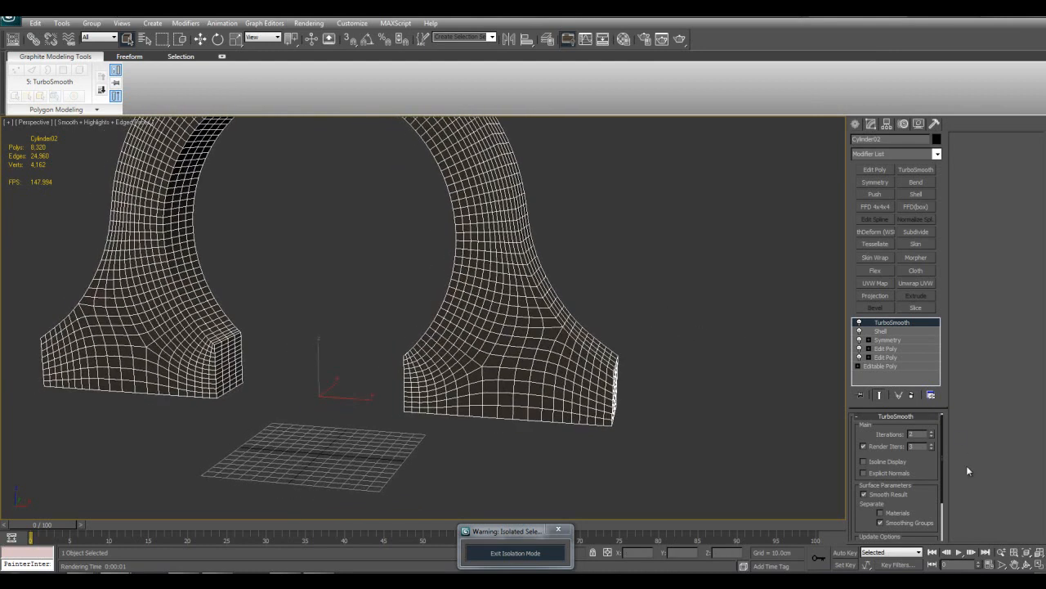
Step: Turn off the arch's TurboSmooth in the modifier stack and look through the available modifiers around Turn to Poly
{"action": "left_click", "coordinate": [860, 323]}
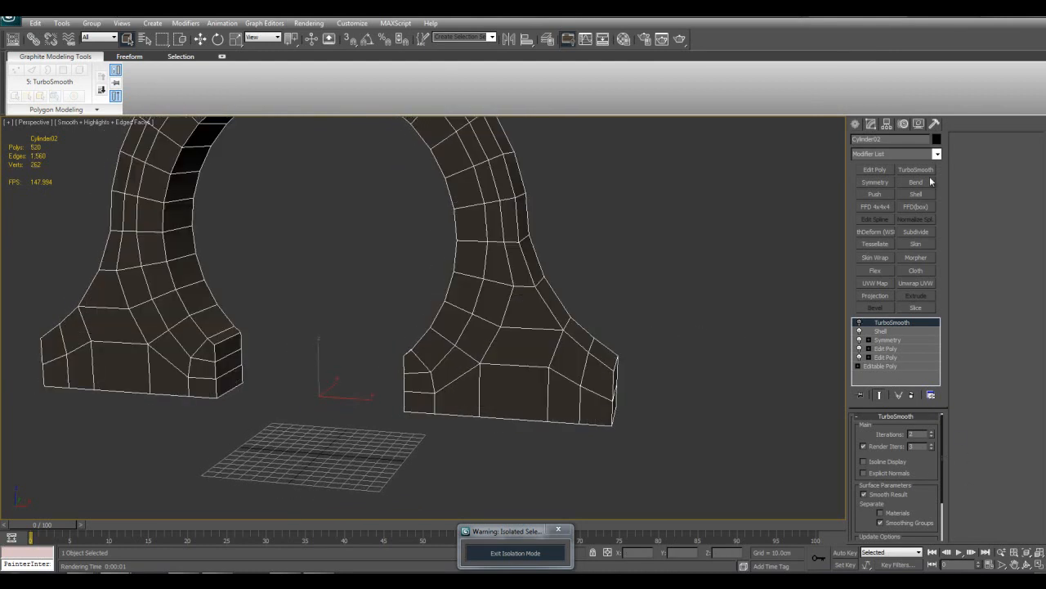
{"action": "left_click", "coordinate": [936, 153]}
{"action": "left_click_drag", "start_coordinate": [939, 190], "coordinate": [938, 400]}
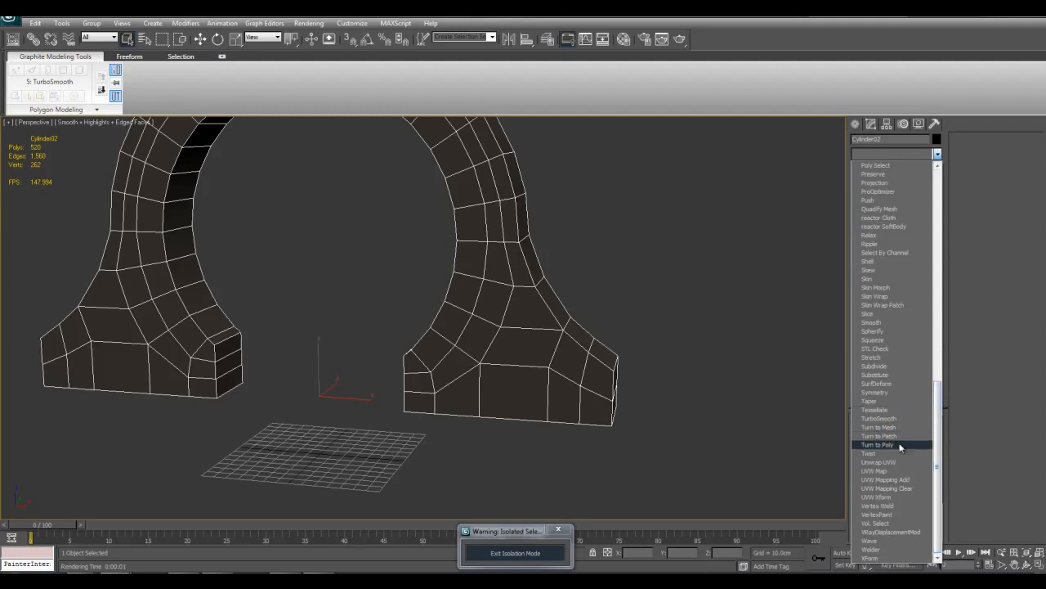
{"action": "left_click", "coordinate": [727, 384]}
{"action": "key", "text": "z"}
{"action": "middle_click_drag", "start_coordinate": [724, 382], "coordinate": [714, 379]}
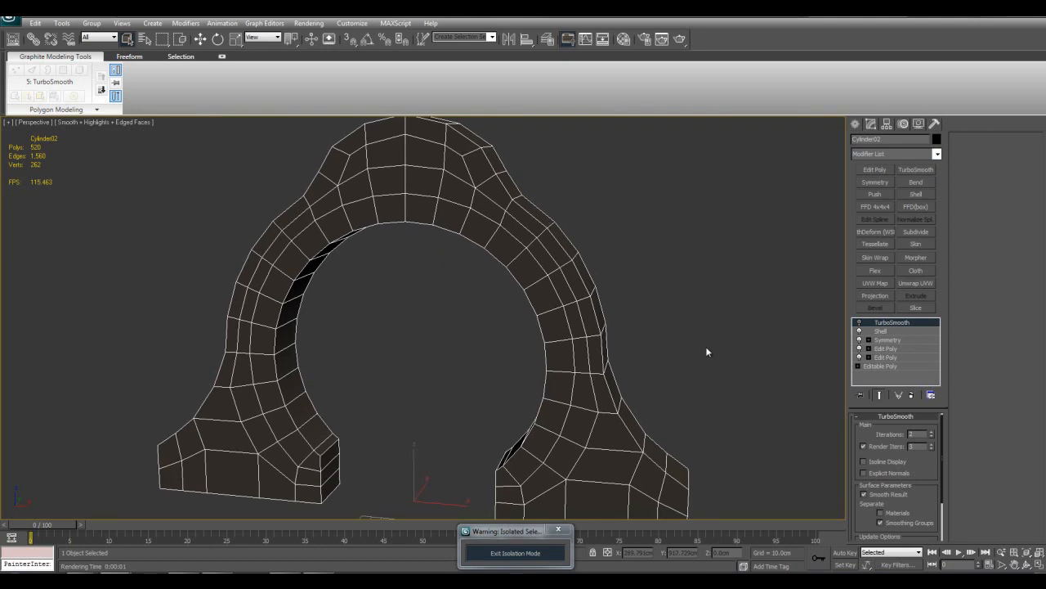
{"action": "middle_click_drag", "start_coordinate": [706, 347], "coordinate": [696, 297]}
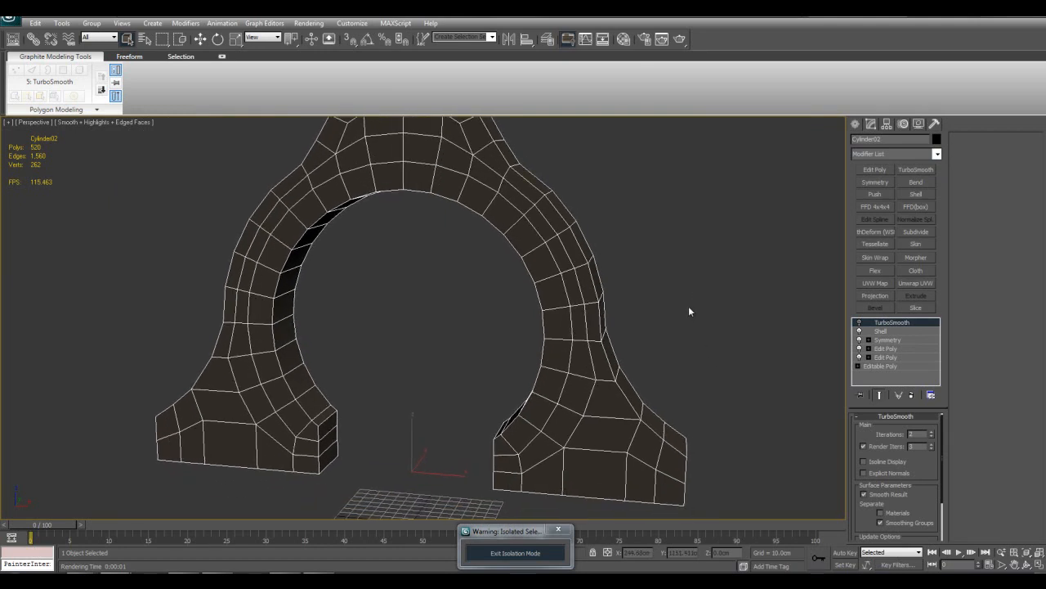
{"action": "middle_click_drag", "start_coordinate": [602, 266], "coordinate": [609, 297]}
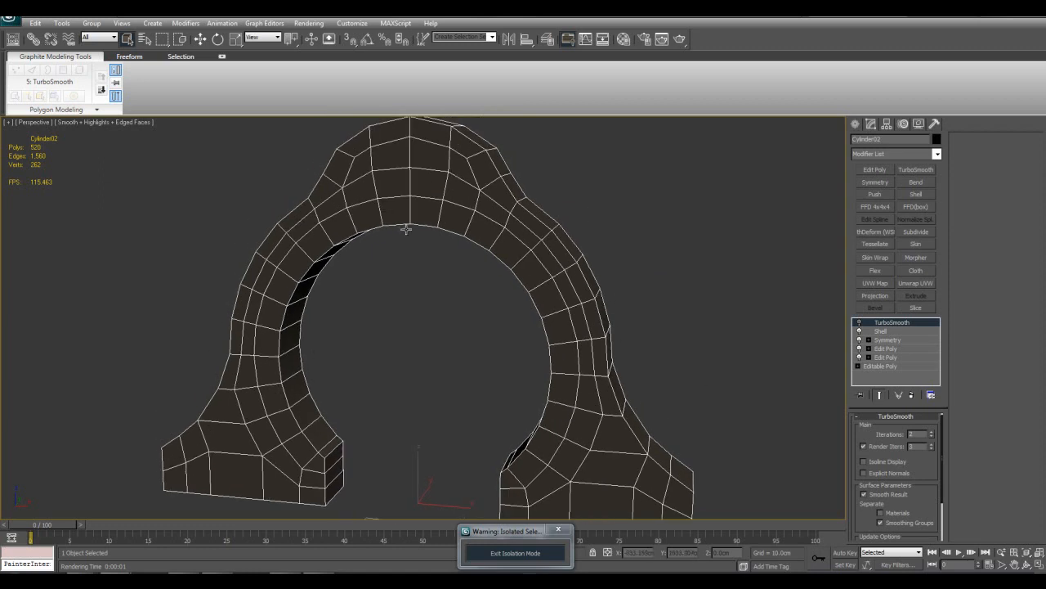
{"action": "middle_click_drag", "start_coordinate": [493, 341], "coordinate": [587, 317]}
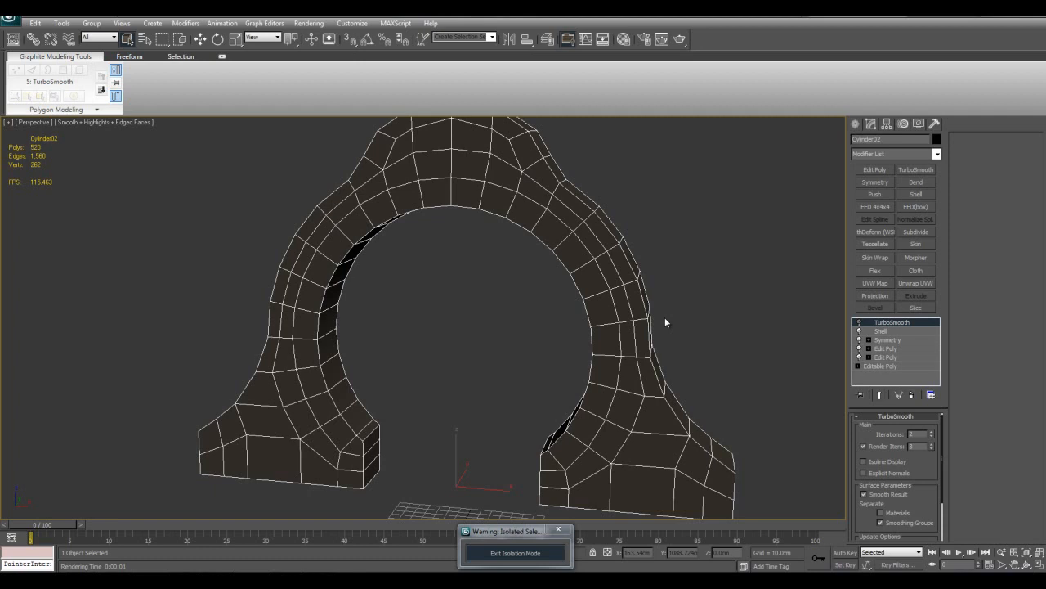
{"action": "middle_click_drag", "start_coordinate": [765, 351], "coordinate": [731, 355]}
{"action": "middle_click_drag", "start_coordinate": [731, 355], "coordinate": [707, 366], "text": "alt"}
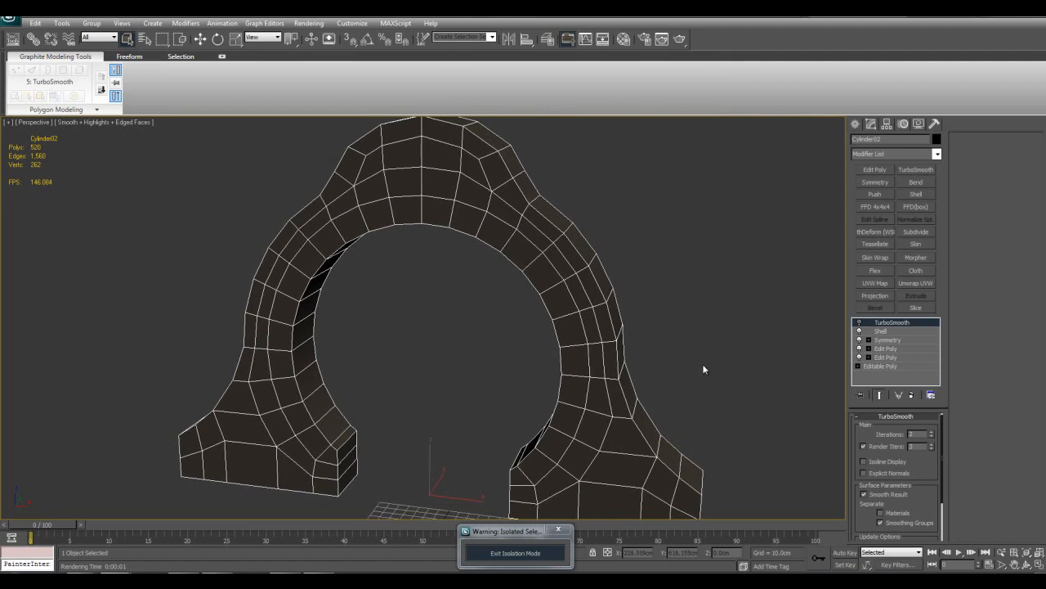
{"action": "scroll", "coordinate": [701, 361], "scroll_direction": "down", "scroll_amount": 5}
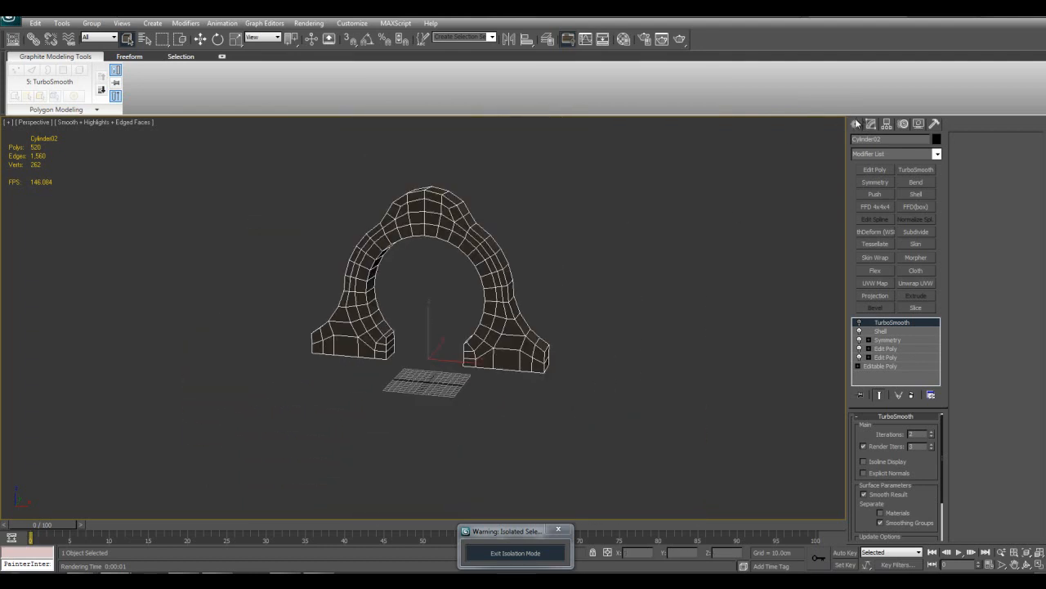
Step: Draw a six-sided NGon spline with a radius of about 165 cm on the ground in front of the arch
{"action": "left_click", "coordinate": [856, 124]}
{"action": "scroll", "coordinate": [697, 263], "scroll_direction": "up", "scroll_amount": 5}
{"action": "middle_click_drag", "start_coordinate": [722, 258], "coordinate": [692, 286], "text": "alt"}
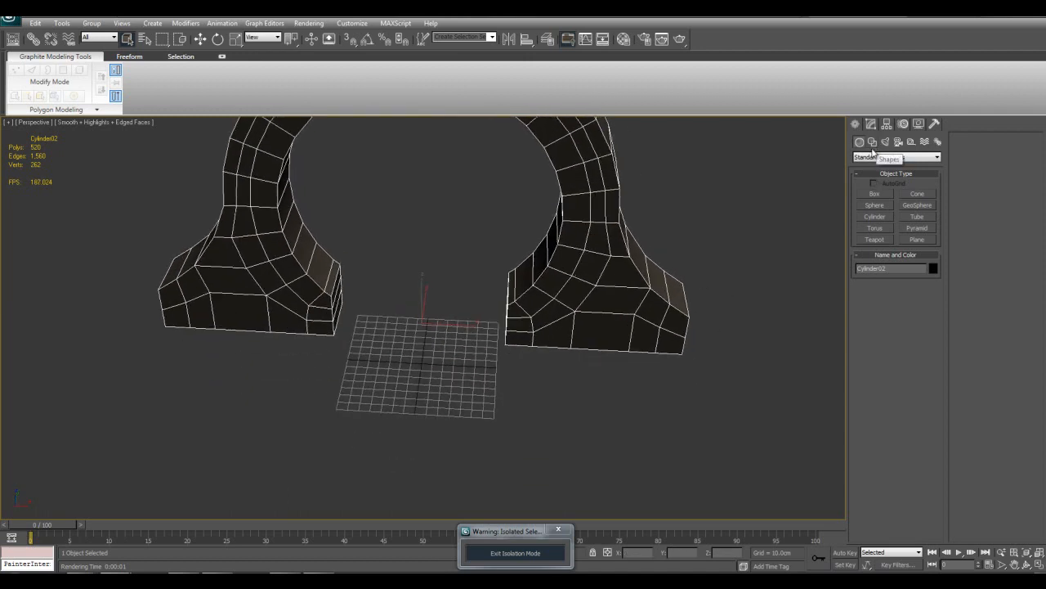
{"action": "left_click", "coordinate": [872, 143]}
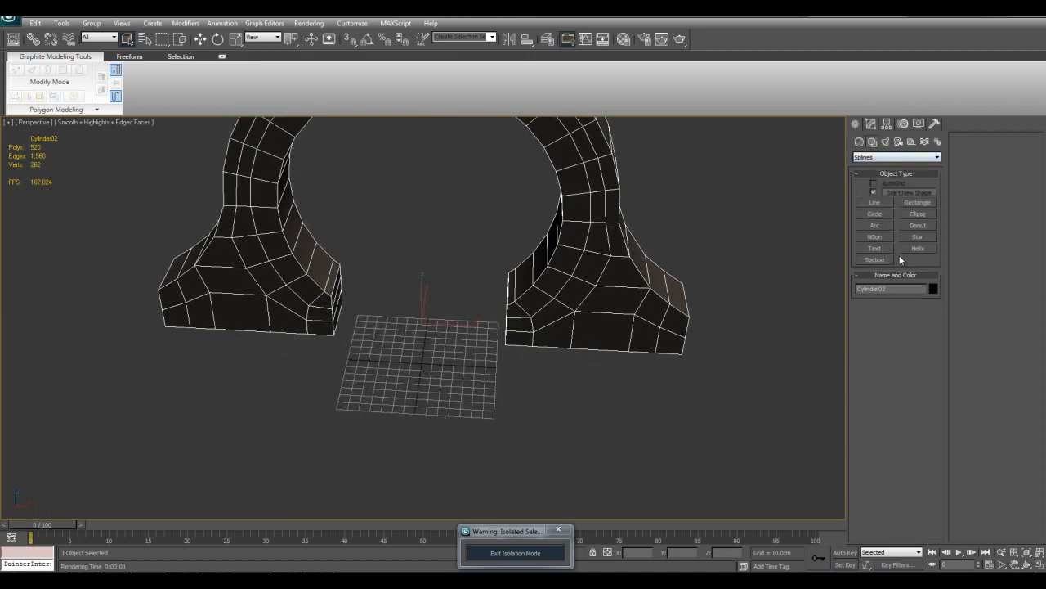
{"action": "left_click", "coordinate": [875, 236]}
{"action": "scroll", "coordinate": [635, 253], "scroll_direction": "down", "scroll_amount": 5}
{"action": "middle_click_drag", "start_coordinate": [635, 252], "coordinate": [642, 299], "text": "alt"}
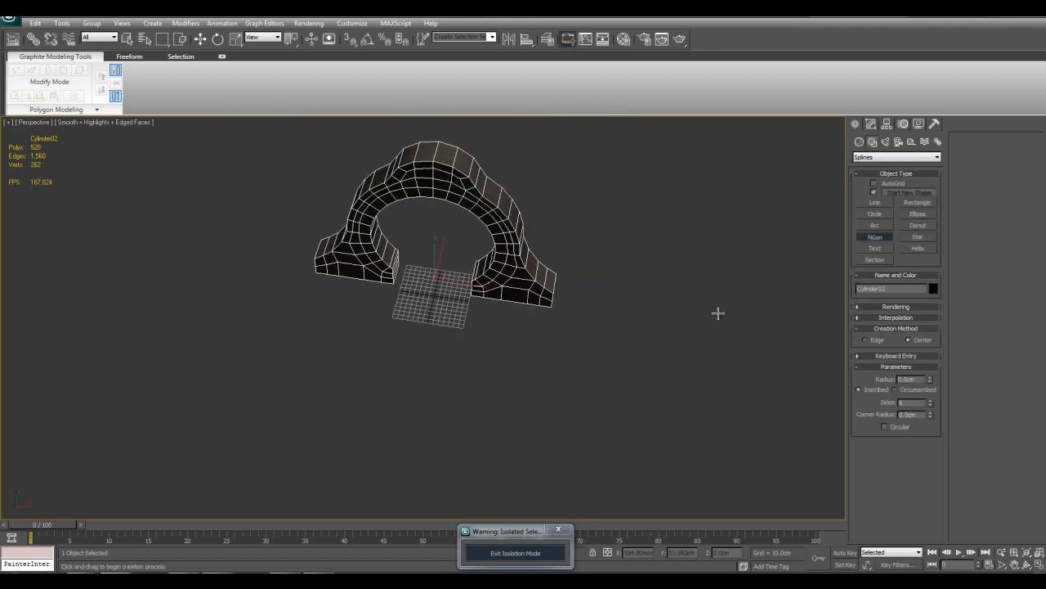
{"action": "left_click_drag", "start_coordinate": [496, 400], "coordinate": [502, 335]}
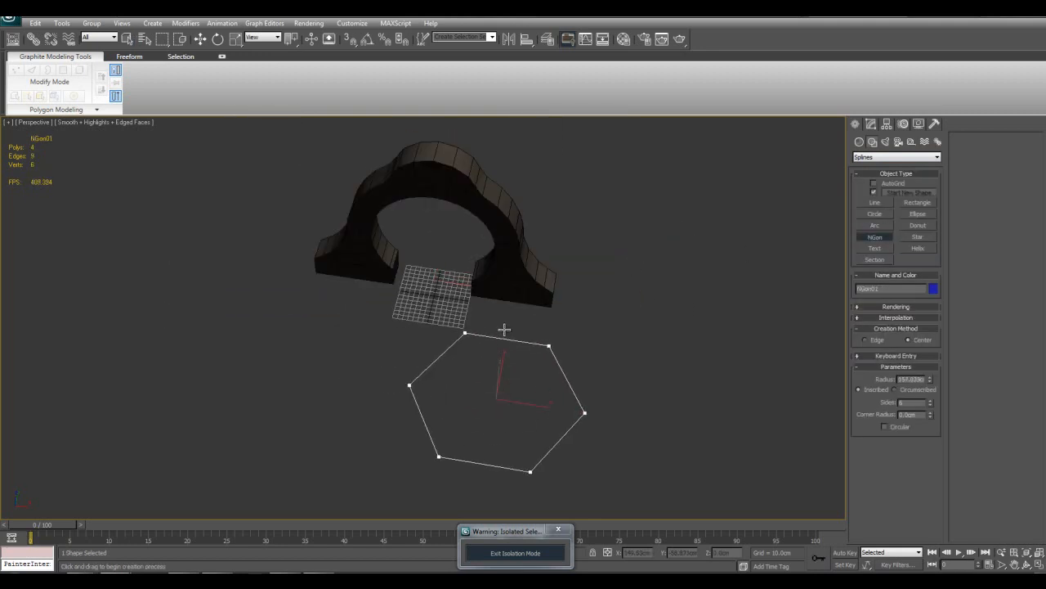
{"action": "right_click", "coordinate": [598, 323]}
{"action": "key", "text": "z"}
{"action": "middle_click_drag", "start_coordinate": [661, 326], "coordinate": [677, 334]}
{"action": "scroll", "coordinate": [676, 334], "scroll_direction": "down", "scroll_amount": 2}
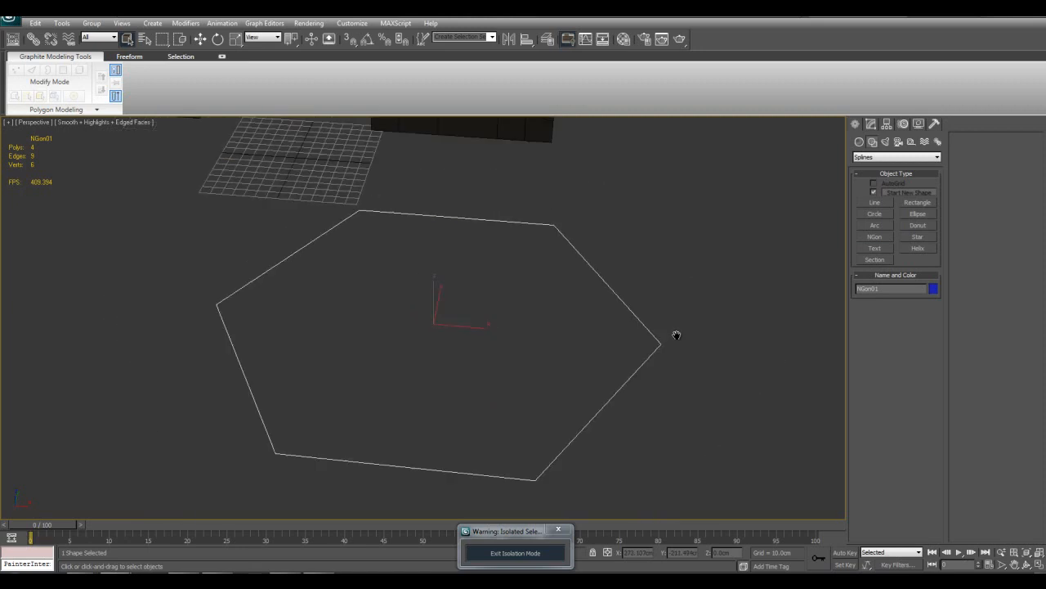
Step: Apply an Edit Poly modifier to the hexagon and delete it again
{"action": "middle_click_drag", "start_coordinate": [633, 309], "coordinate": [655, 310]}
{"action": "left_click", "coordinate": [872, 125]}
{"action": "middle_click_drag", "start_coordinate": [734, 229], "coordinate": [712, 224]}
{"action": "left_click", "coordinate": [871, 169]}
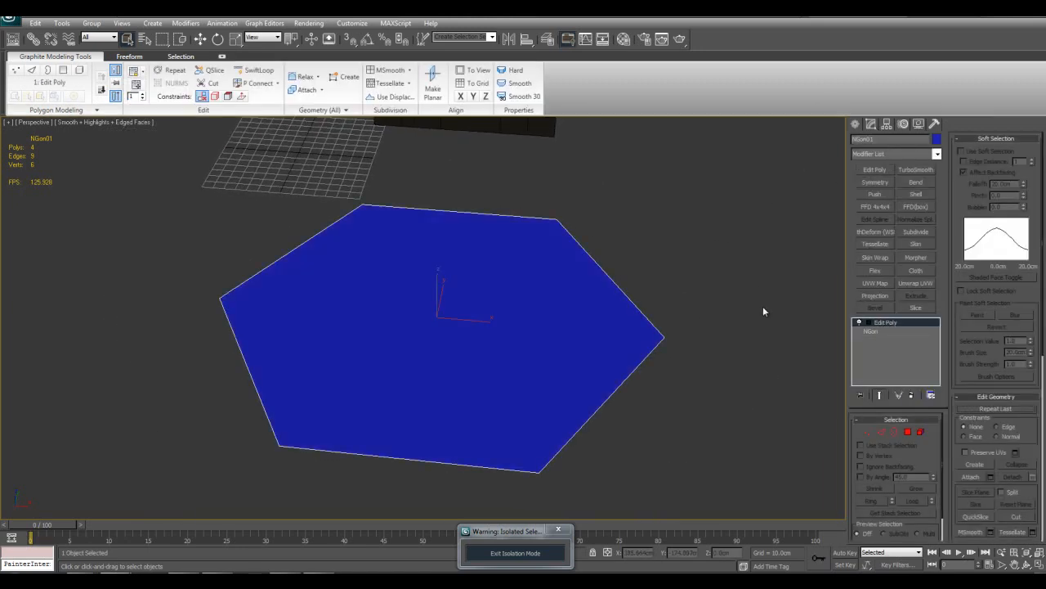
{"action": "right_click", "coordinate": [885, 322]}
{"action": "left_click", "coordinate": [910, 338]}
Step: Apply a Turn to Poly modifier to the hexagonal spline
{"action": "left_click", "coordinate": [937, 153]}
{"action": "left_click", "coordinate": [937, 154]}
{"action": "left_click", "coordinate": [937, 153]}
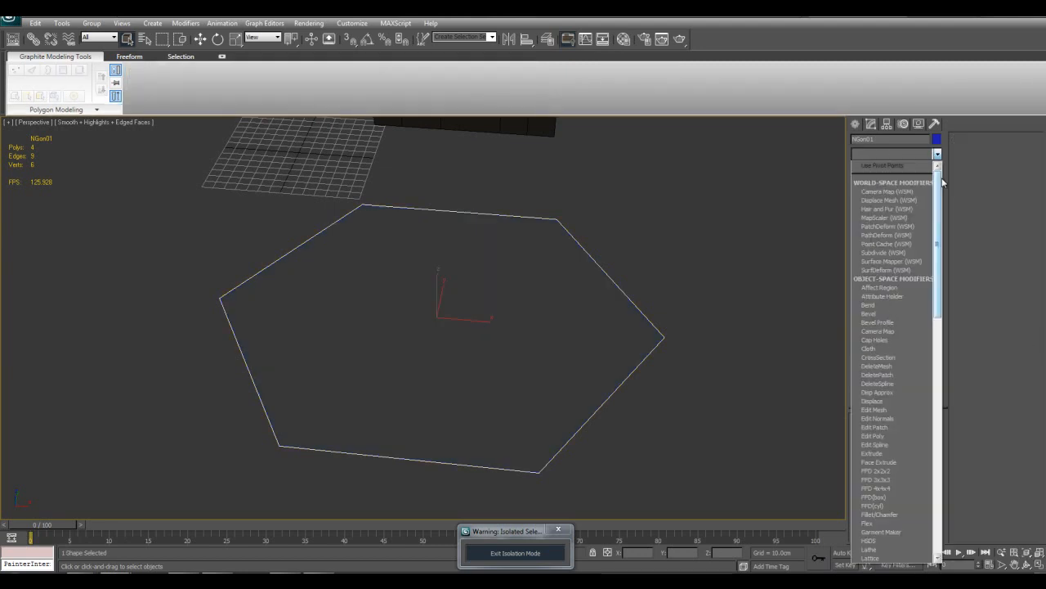
{"action": "left_click_drag", "start_coordinate": [933, 363], "coordinate": [933, 431]}
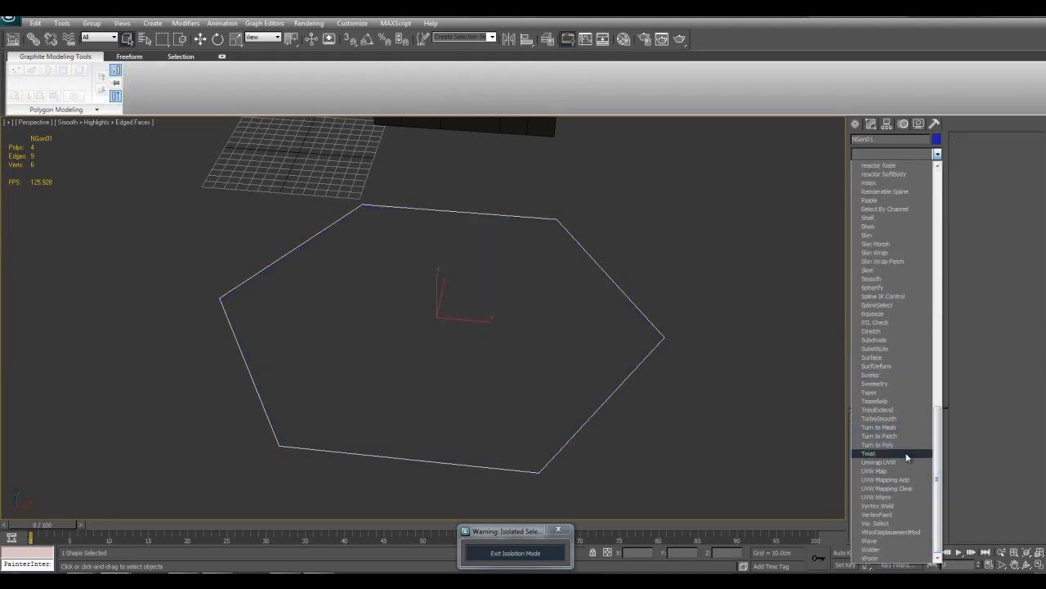
{"action": "left_click", "coordinate": [897, 443]}
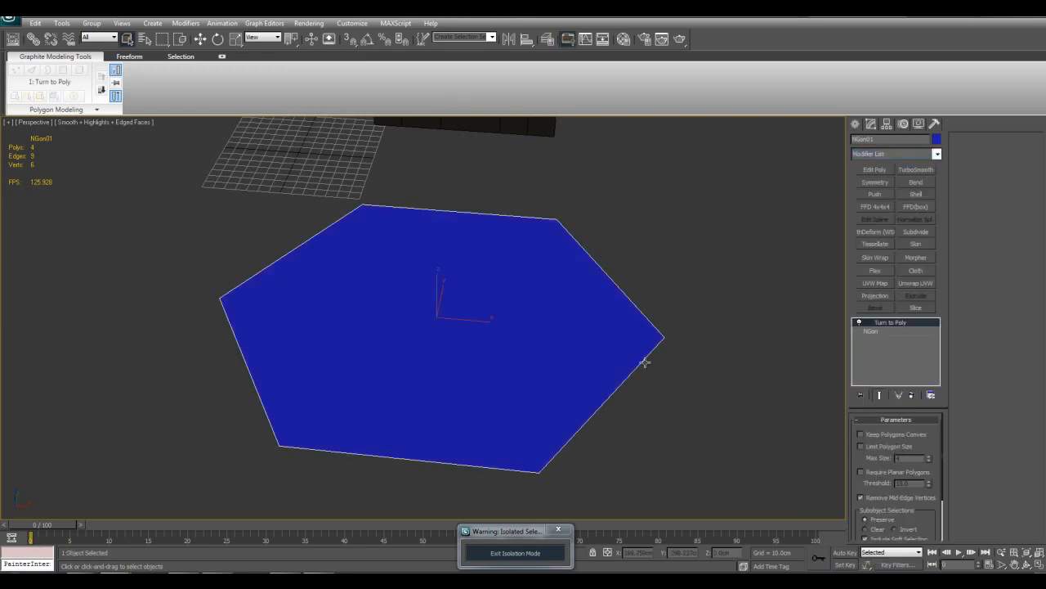
Step: Keep the hexagon's polygons convex and limit the polygon size to a maximum of 3 in Turn to Poly
{"action": "left_click", "coordinate": [879, 449]}
{"action": "left_click", "coordinate": [930, 462]}
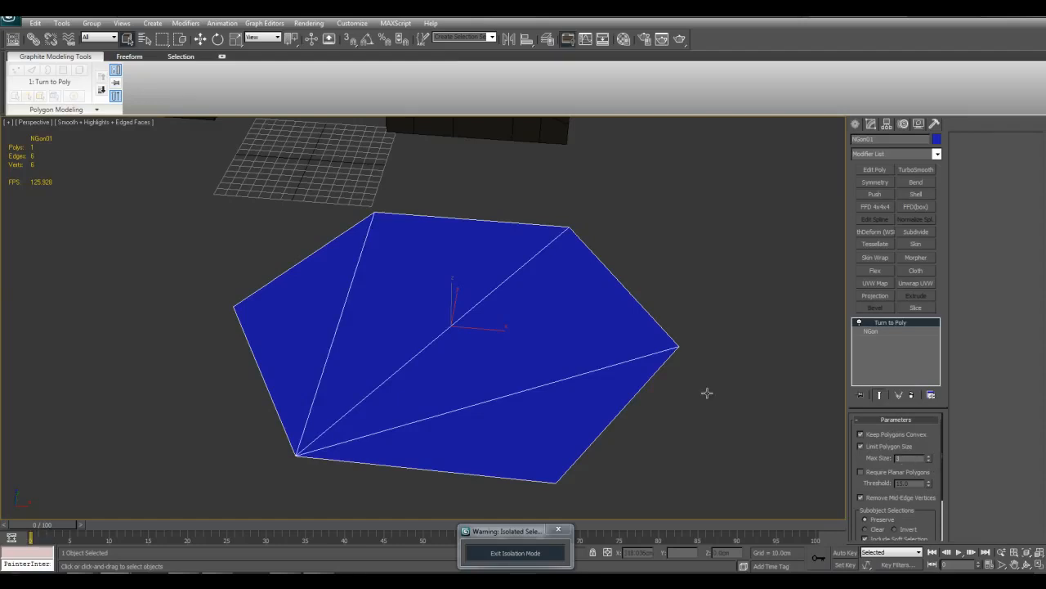
{"action": "middle_click_drag", "start_coordinate": [518, 367], "coordinate": [528, 369]}
{"action": "middle_click_drag", "start_coordinate": [819, 435], "coordinate": [832, 404]}
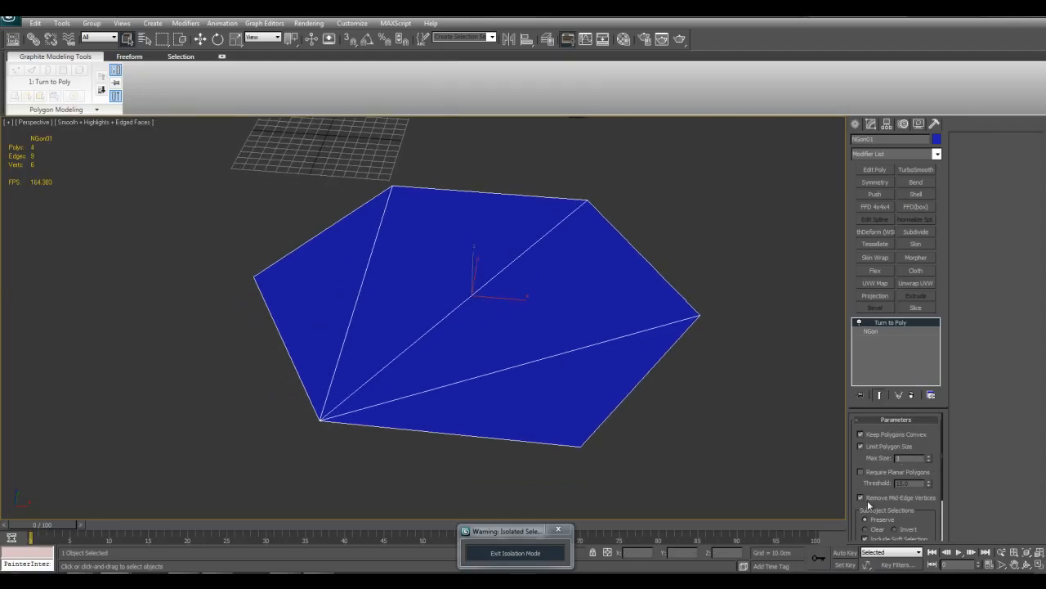
Step: Remove the Turn to Poly modifier from the hexagon and delete the hexagon itself
{"action": "right_click", "coordinate": [903, 324]}
{"action": "left_click", "coordinate": [914, 338]}
{"action": "middle_click_drag", "start_coordinate": [717, 287], "coordinate": [724, 362]}
{"action": "middle_click_drag", "start_coordinate": [676, 286], "coordinate": [696, 441]}
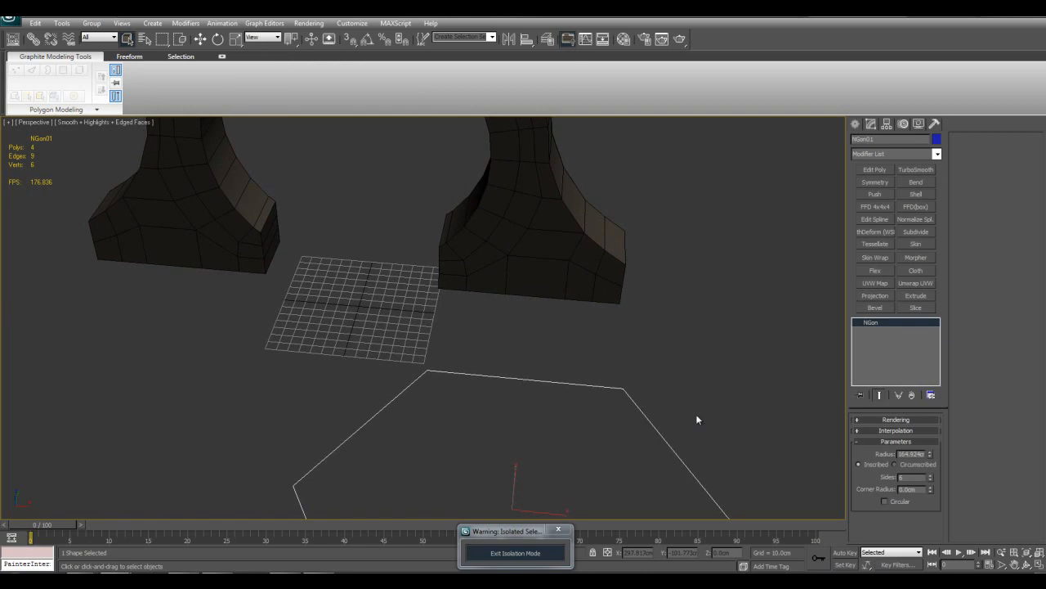
{"action": "key", "text": "Delete"}
Step: Apply a Twist modifier to the arch above its TurboSmooth and set the twist angle to -70 on the Z axis
{"action": "left_click", "coordinate": [584, 296]}
{"action": "key", "text": "z"}
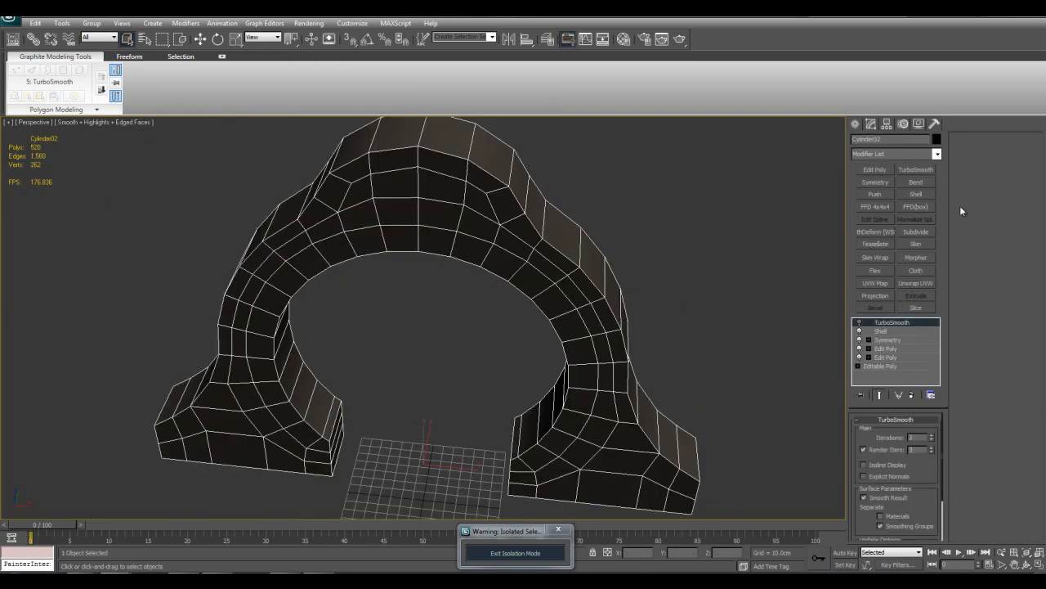
{"action": "left_click", "coordinate": [937, 153]}
{"action": "scroll", "coordinate": [924, 321], "scroll_direction": "down", "scroll_amount": 10}
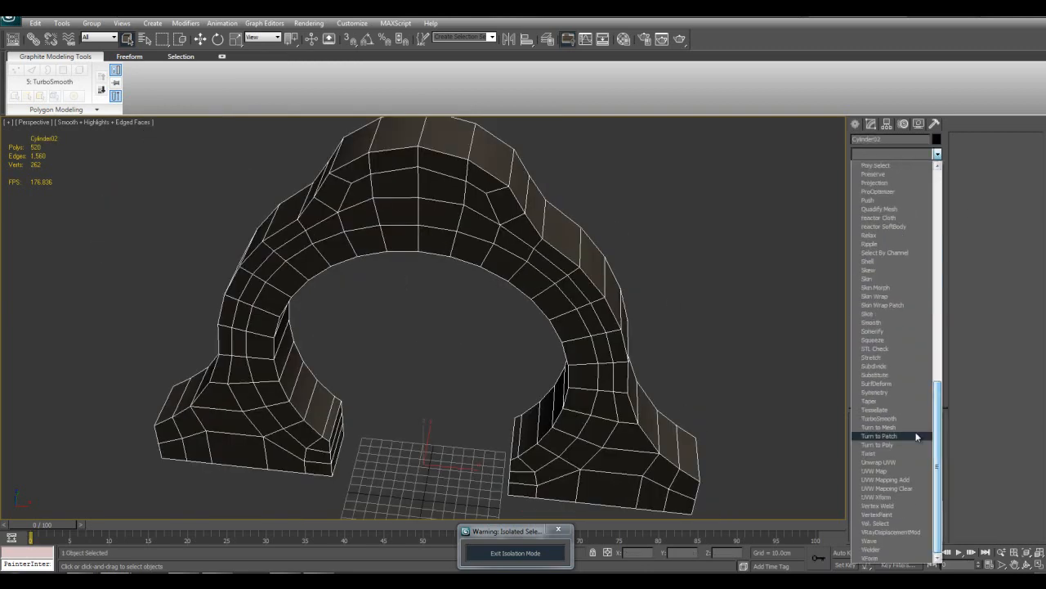
{"action": "left_click", "coordinate": [910, 453]}
{"action": "scroll", "coordinate": [699, 358], "scroll_direction": "down", "scroll_amount": 6}
{"action": "middle_click_drag", "start_coordinate": [701, 348], "coordinate": [615, 322]}
{"action": "scroll", "coordinate": [621, 326], "scroll_direction": "up", "scroll_amount": 3}
{"action": "left_click_drag", "start_coordinate": [923, 440], "coordinate": [912, 523]}
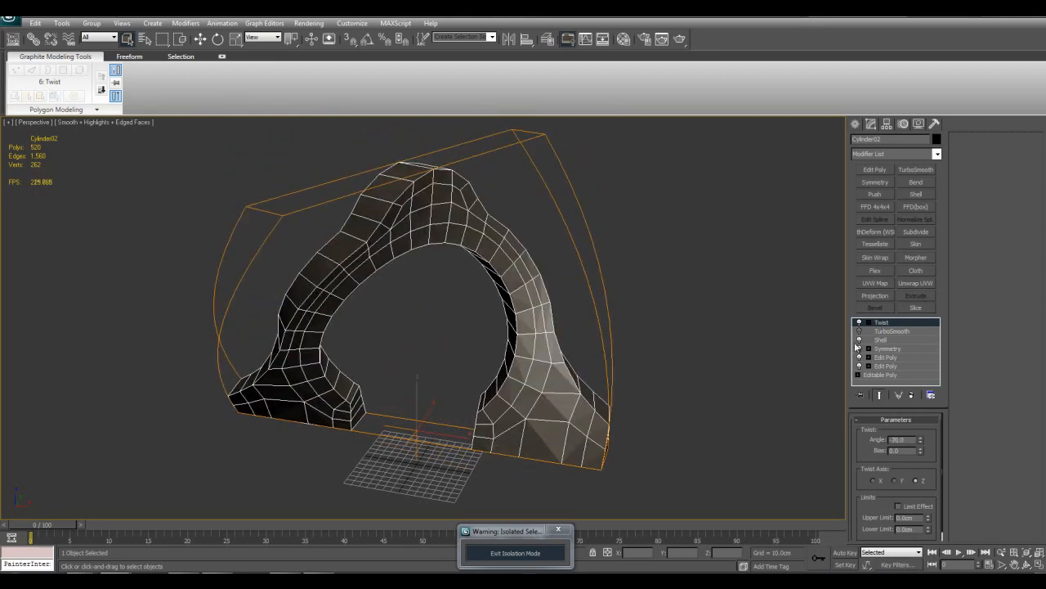
Step: Turn the TurboSmooth below the Twist back on and set its viewport iterations to 1
{"action": "left_click", "coordinate": [858, 331]}
{"action": "left_click", "coordinate": [895, 331]}
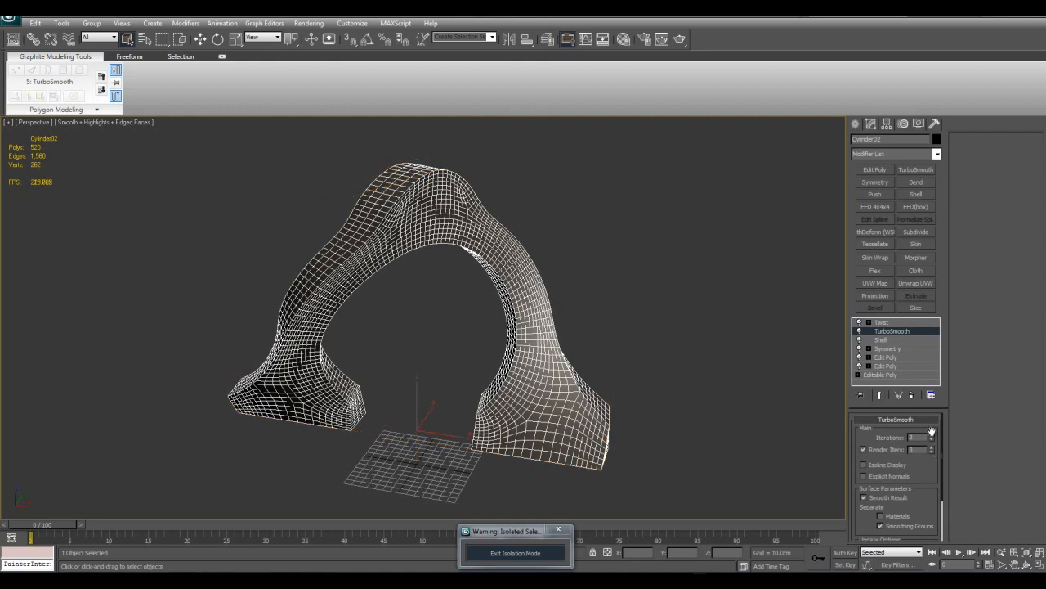
{"action": "left_click", "coordinate": [931, 445]}
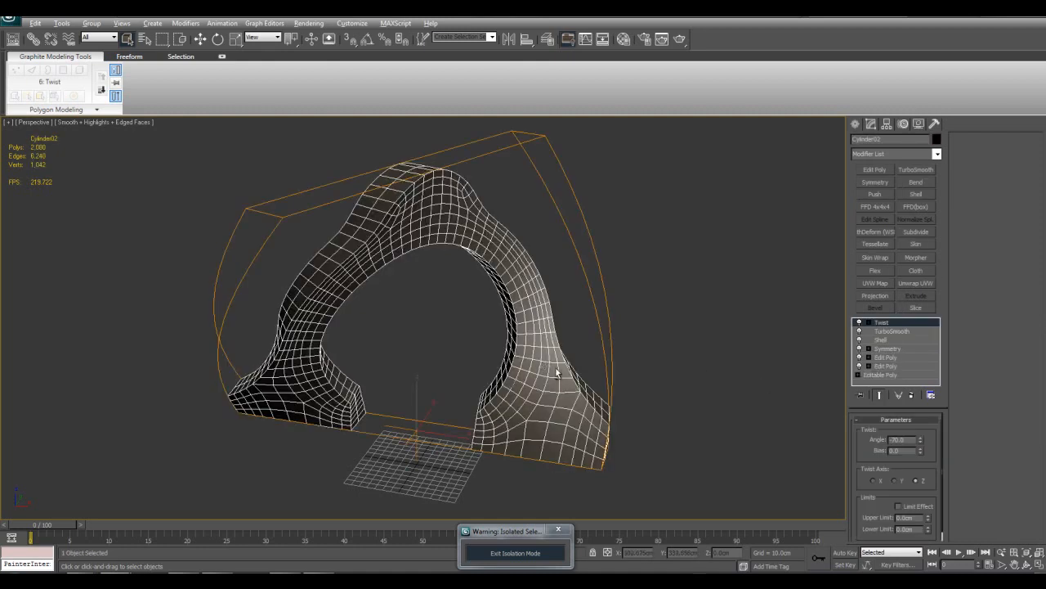
Step: Remove the Twist modifier from the arch and exit isolation mode
{"action": "middle_click_drag", "start_coordinate": [678, 359], "coordinate": [603, 377], "text": "alt"}
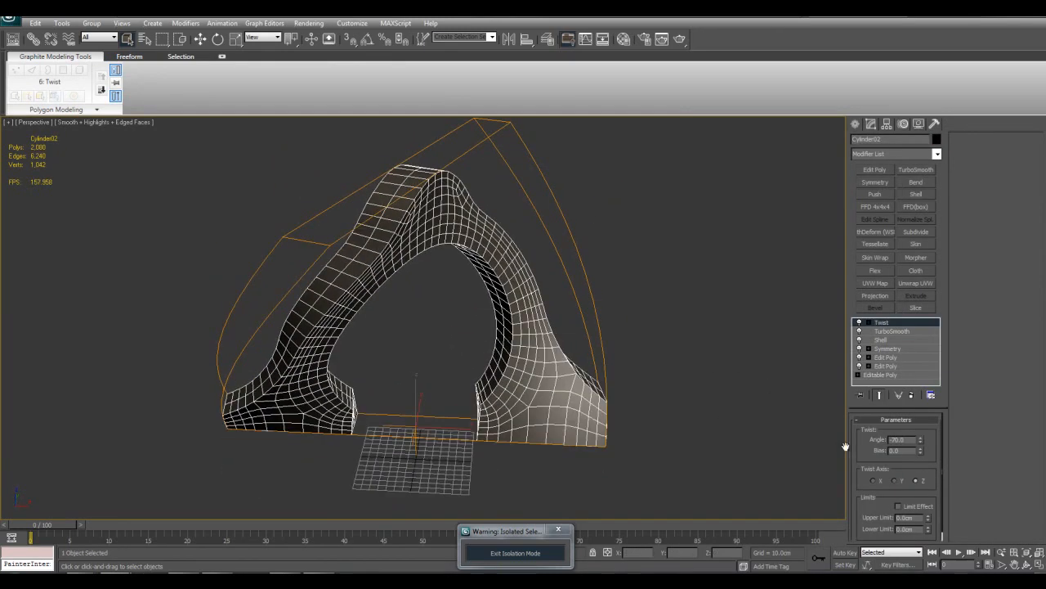
{"action": "left_click_drag", "start_coordinate": [920, 441], "coordinate": [927, 231]}
{"action": "key", "text": "ctrl+z"}
{"action": "right_click", "coordinate": [885, 327]}
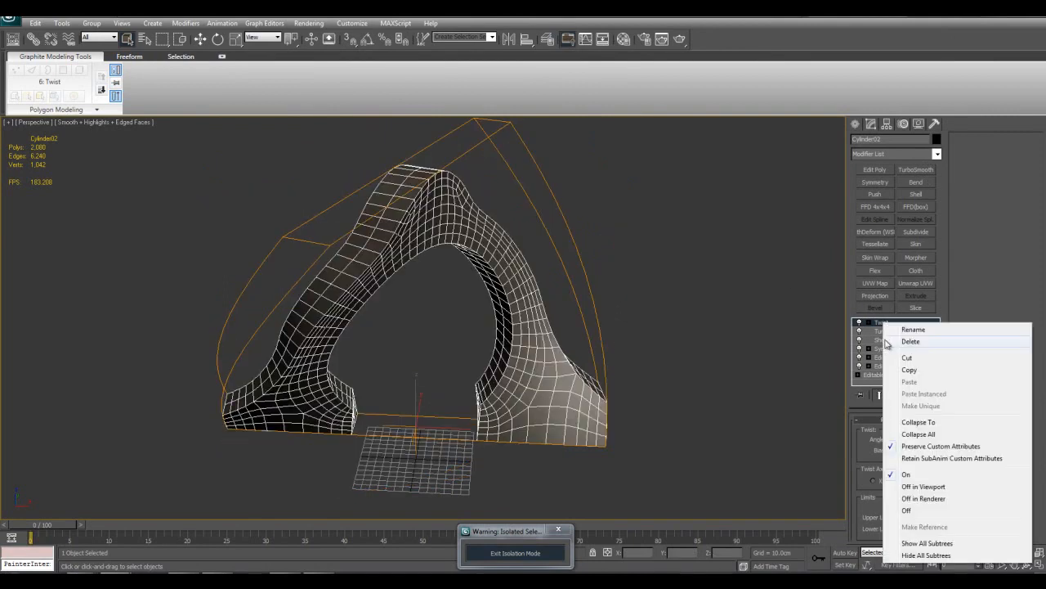
{"action": "left_click", "coordinate": [895, 337]}
{"action": "scroll", "coordinate": [645, 338], "scroll_direction": "down", "scroll_amount": 5}
{"action": "key", "text": "alt+q"}
{"action": "scroll", "coordinate": [654, 354], "scroll_direction": "up", "scroll_amount": 3}
Step: Clone the standalone cylinder as a copy beside the original along X, and isolate the new copy
{"action": "left_click", "coordinate": [488, 325]}
{"action": "key", "text": "z"}
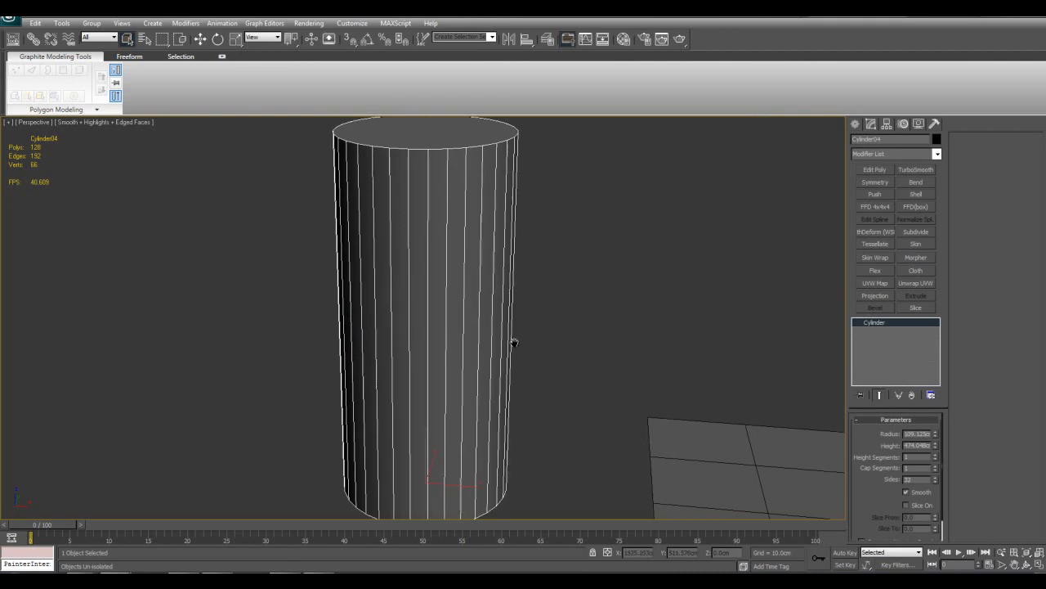
{"action": "key", "text": "w"}
{"action": "scroll", "coordinate": [487, 341], "scroll_direction": "down", "scroll_amount": 4}
{"action": "middle_click_drag", "start_coordinate": [457, 351], "coordinate": [552, 352]}
{"action": "left_click_drag", "start_coordinate": [579, 417], "coordinate": [425, 398], "text": "shift"}
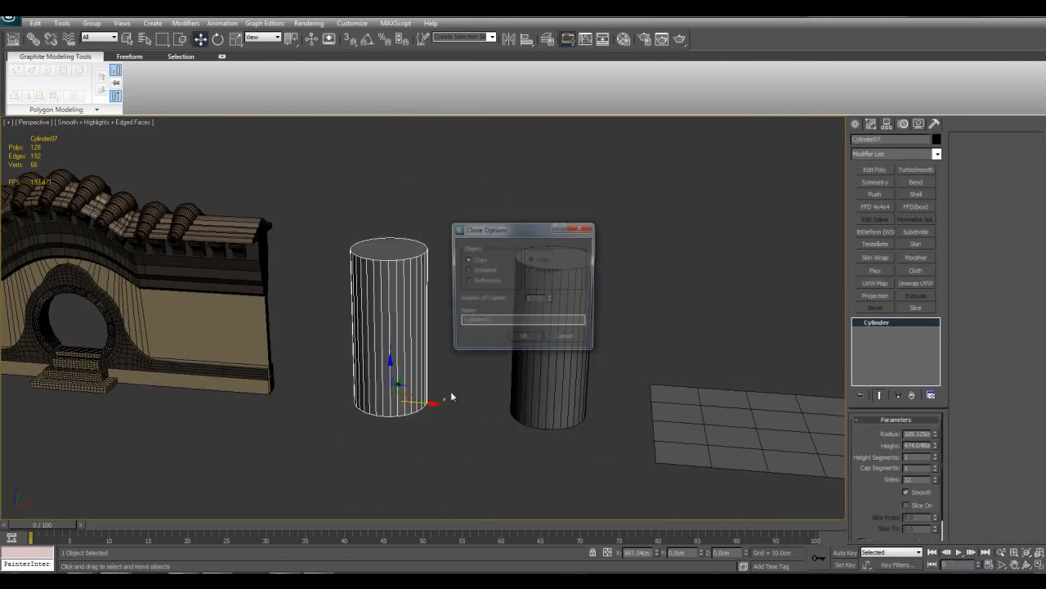
{"action": "left_click", "coordinate": [524, 335]}
{"action": "key", "text": "alt+q"}
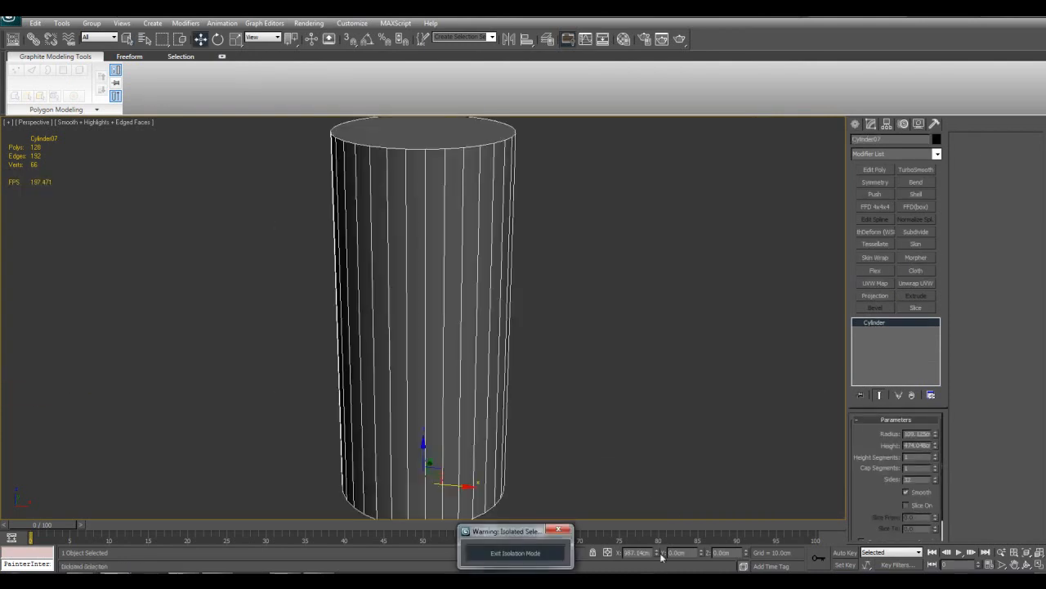
{"action": "scroll", "coordinate": [659, 414], "scroll_direction": "down", "scroll_amount": 2}
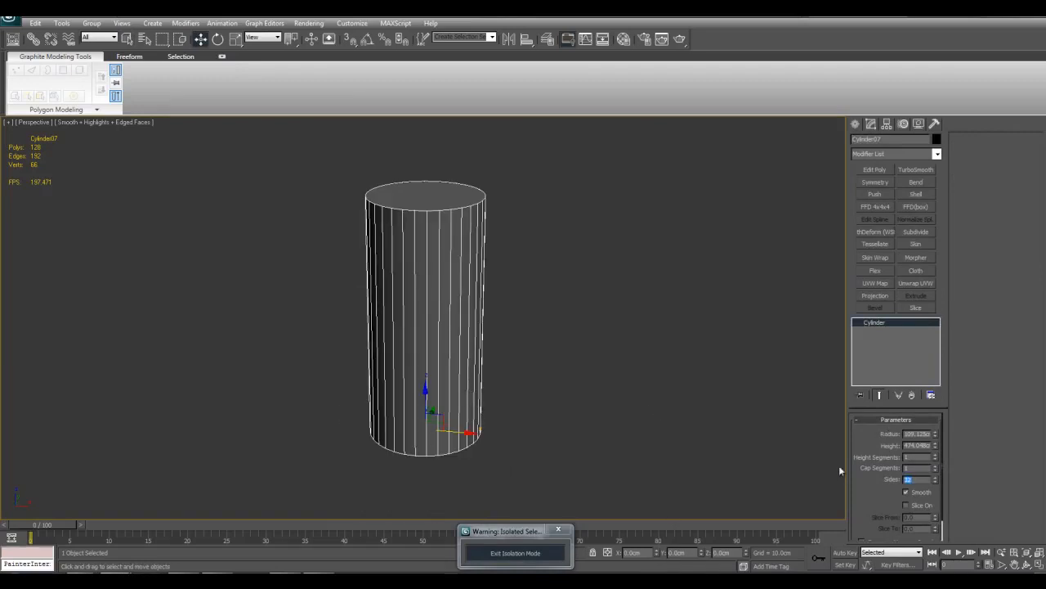
Step: Give the cylinder 8 sides, raise its height to about 1016 cm and reduce its radius to make a thin strand
{"action": "type", "text": "8"}
{"action": "key", "text": "Return"}
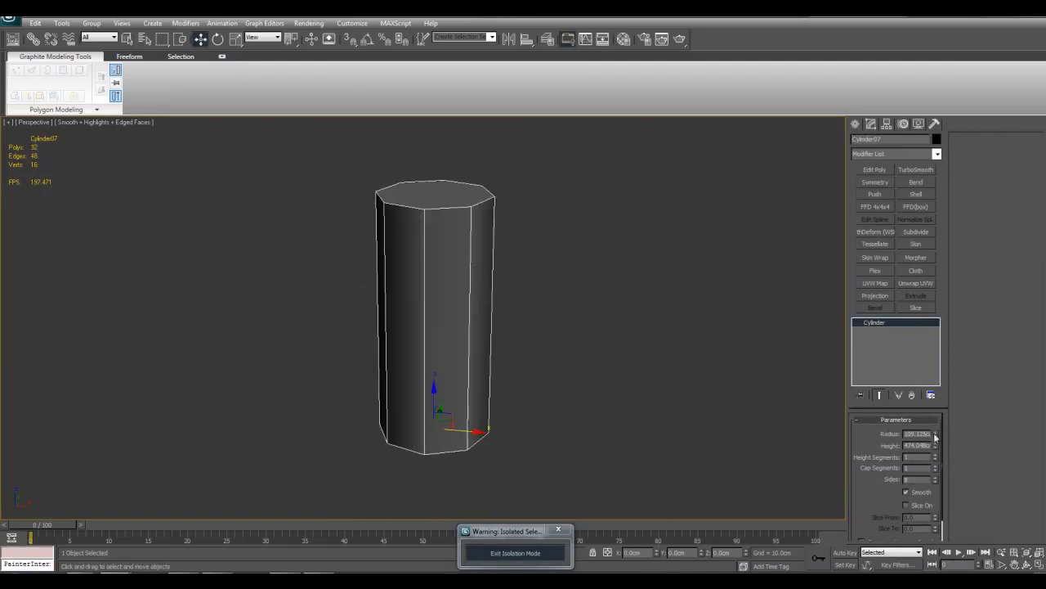
{"action": "left_click_drag", "start_coordinate": [936, 448], "coordinate": [930, 416]}
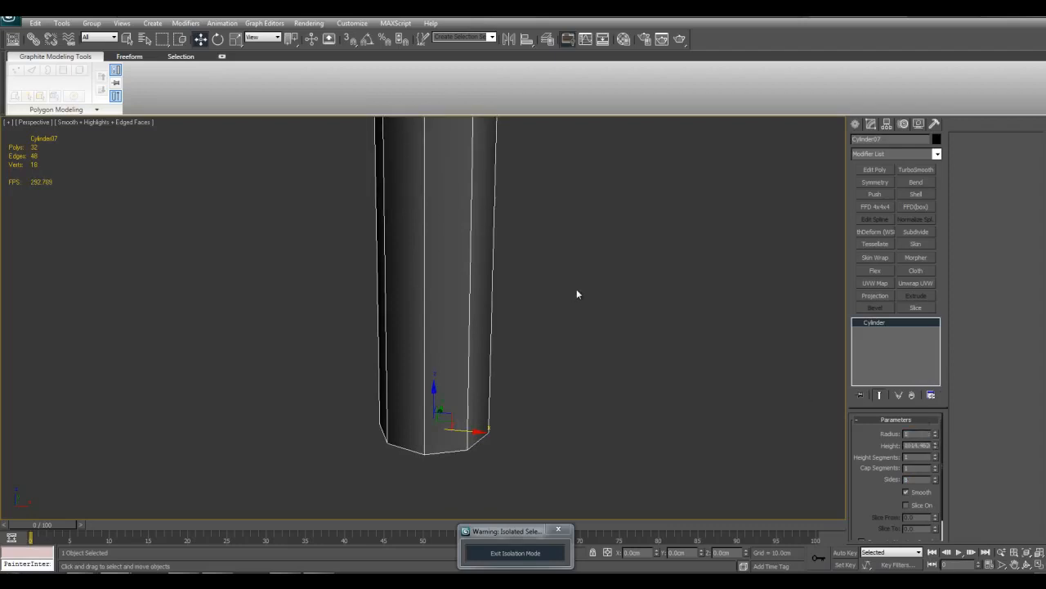
{"action": "key", "text": "Return"}
Step: Add an Edit Poly modifier to the strand and clone its element twice along X, making a row of three adjoining strands
{"action": "left_click", "coordinate": [881, 170]}
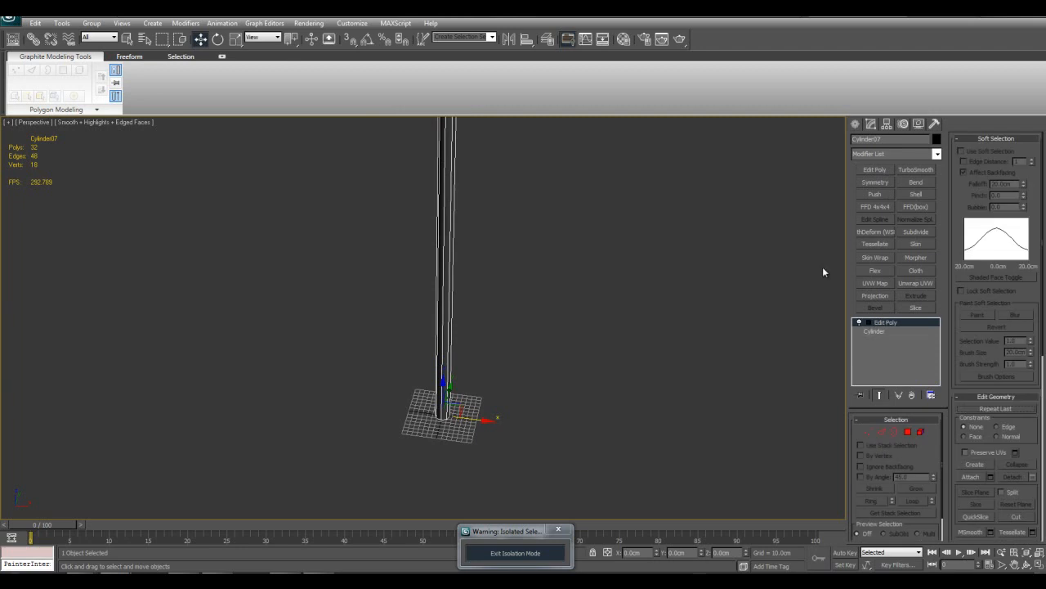
{"action": "key", "text": "4"}
{"action": "key", "text": "ctrl+a"}
{"action": "scroll", "coordinate": [440, 315], "scroll_direction": "up", "scroll_amount": 2}
{"action": "key", "text": "w"}
{"action": "middle_click_drag", "start_coordinate": [440, 316], "coordinate": [458, 379], "text": "alt"}
{"action": "mouse_move", "coordinate": [458, 379]}
{"action": "left_mouse_down", "text": "shift"}
{"action": "mouse_move", "coordinate": [474, 379]}
{"action": "mouse_move", "coordinate": [421, 379]}
{"action": "mouse_move", "coordinate": [432, 380]}
{"action": "left_mouse_up", "text": "shift"}
{"action": "left_click", "coordinate": [644, 408]}
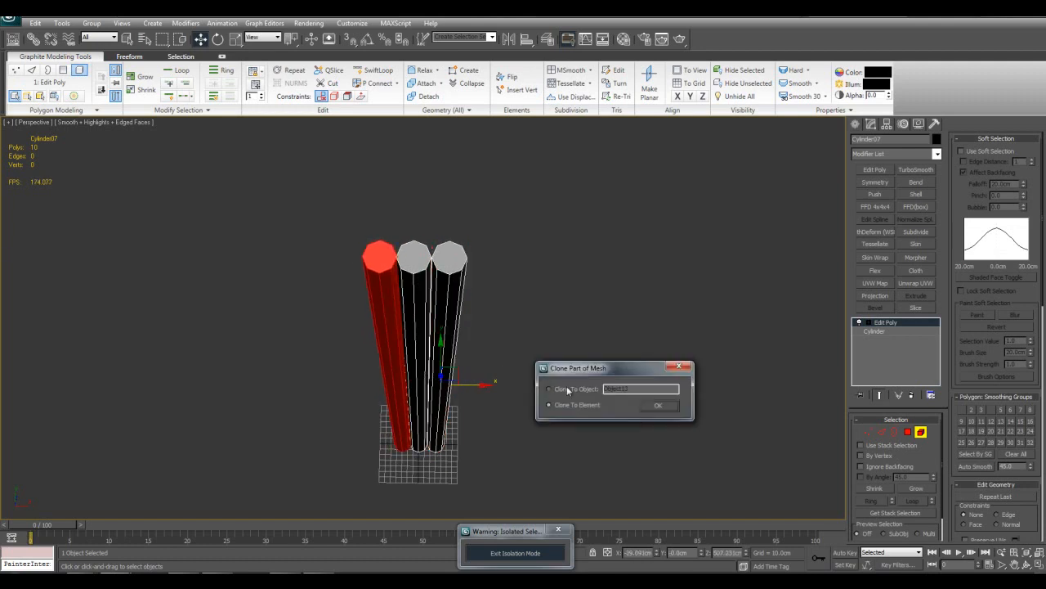
{"action": "left_click", "coordinate": [645, 409]}
Step: Rotate-clone the two outer strands twice as elements around their selection center, forming a ring around the middle strand
{"action": "middle_click_drag", "start_coordinate": [444, 323], "coordinate": [446, 375], "text": "alt"}
{"action": "left_click", "coordinate": [378, 392], "text": "ctrl"}
{"action": "key", "text": "e"}
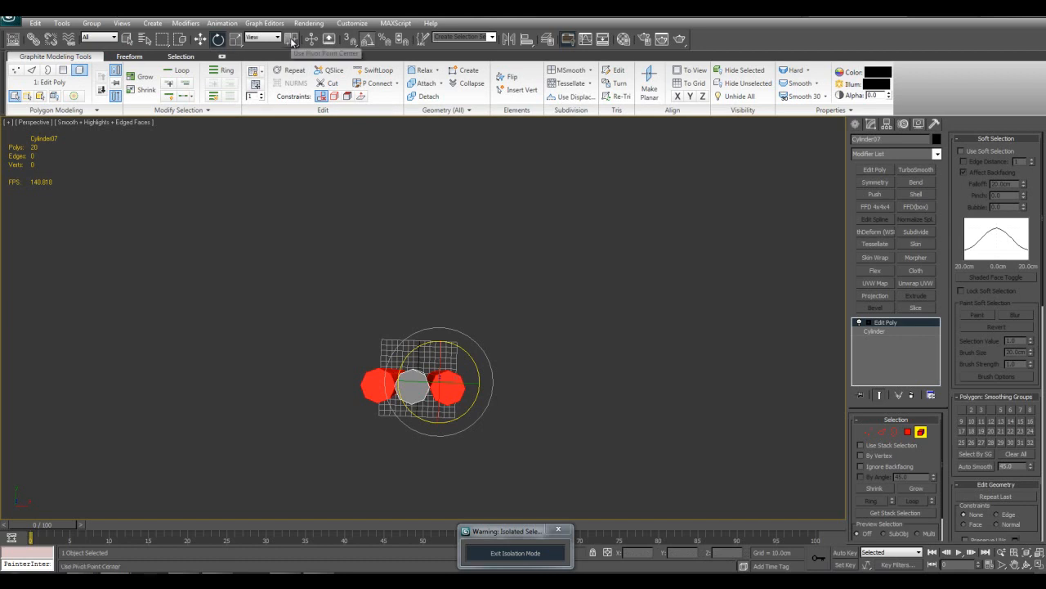
{"action": "left_click_drag", "start_coordinate": [292, 39], "coordinate": [291, 57]}
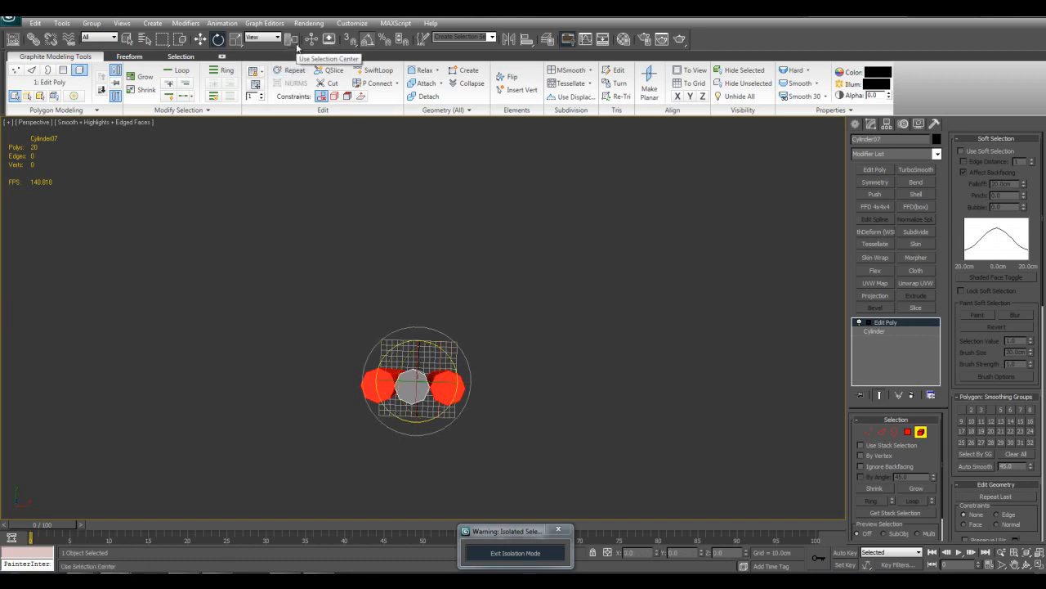
{"action": "middle_click_drag", "start_coordinate": [475, 355], "coordinate": [429, 339]}
{"action": "mouse_move", "coordinate": [426, 340]}
{"action": "left_mouse_down"}
{"action": "mouse_move", "coordinate": [418, 326]}
{"action": "mouse_move", "coordinate": [466, 342]}
{"action": "left_mouse_up"}
{"action": "left_click", "coordinate": [658, 402]}
{"action": "right_click", "coordinate": [465, 337]}
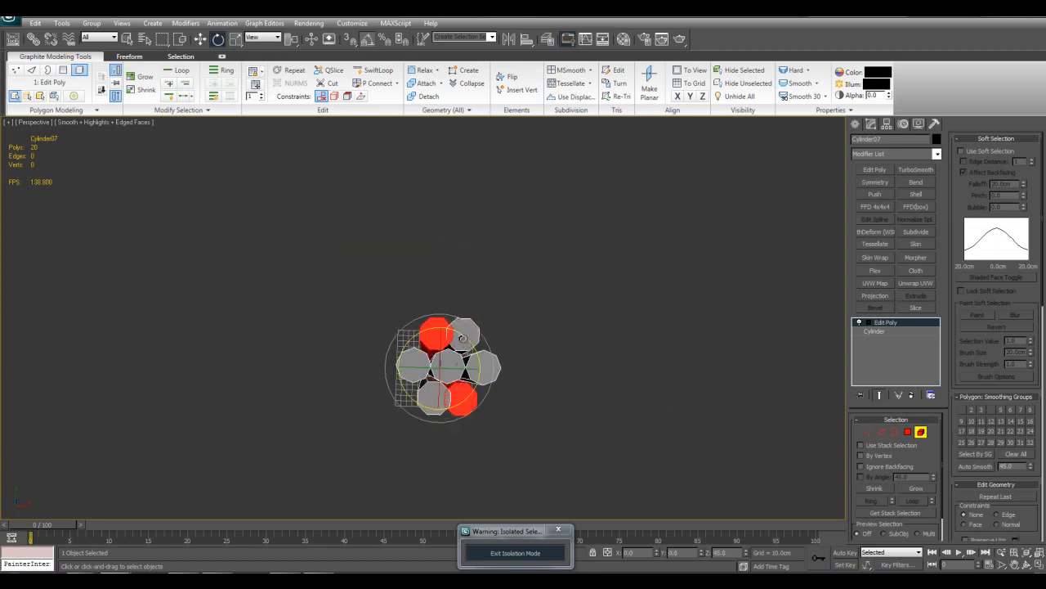
{"action": "left_click", "coordinate": [673, 406]}
Step: Clear the element selection and leave the Edit Poly sub-object level of the strand bundle
{"action": "middle_click_drag", "start_coordinate": [633, 399], "coordinate": [587, 341], "text": "alt"}
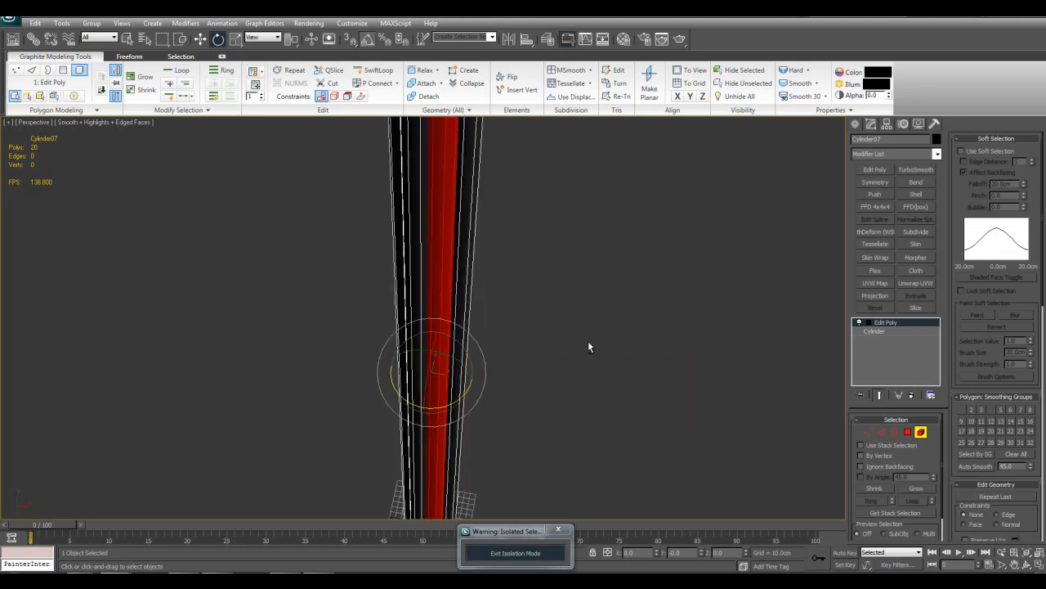
{"action": "key", "text": "q"}
{"action": "left_click", "coordinate": [570, 286]}
{"action": "mouse_move", "coordinate": [570, 286]}
{"action": "middle_mouse_down", "text": "alt"}
{"action": "mouse_move", "coordinate": [512, 320]}
{"action": "mouse_move", "coordinate": [484, 250]}
{"action": "middle_mouse_up", "text": "alt"}
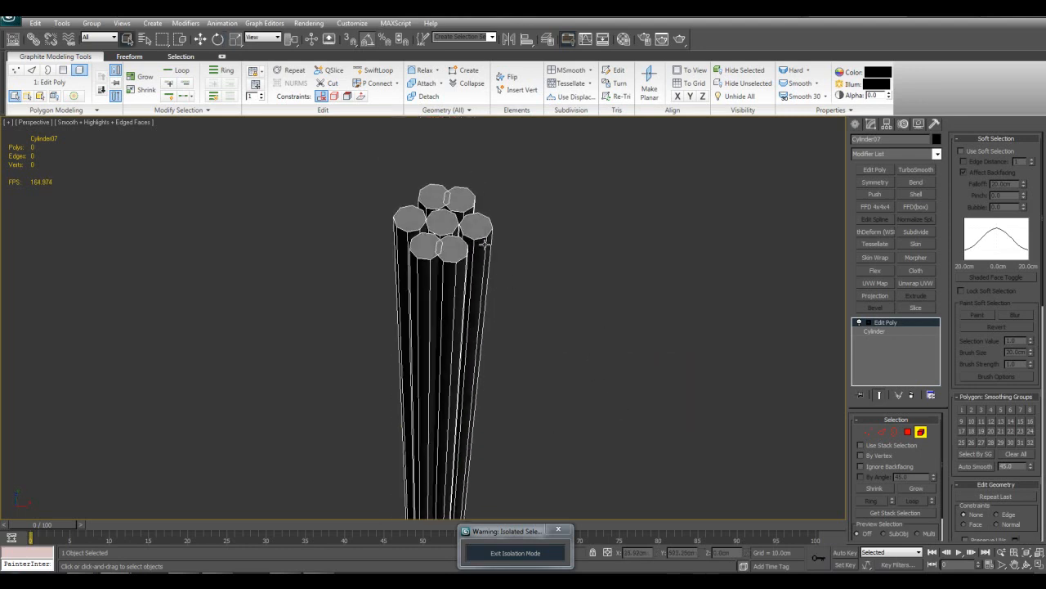
{"action": "middle_click_drag", "start_coordinate": [546, 236], "coordinate": [539, 238]}
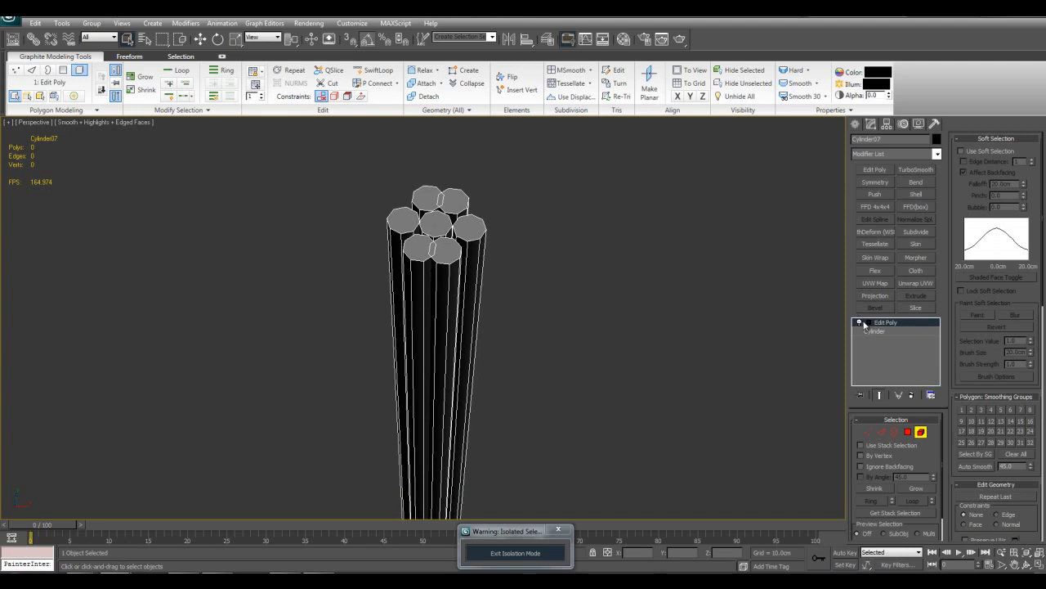
{"action": "left_click", "coordinate": [860, 323]}
{"action": "left_click", "coordinate": [871, 324]}
{"action": "middle_click_drag", "start_coordinate": [753, 337], "coordinate": [607, 272], "text": "alt"}
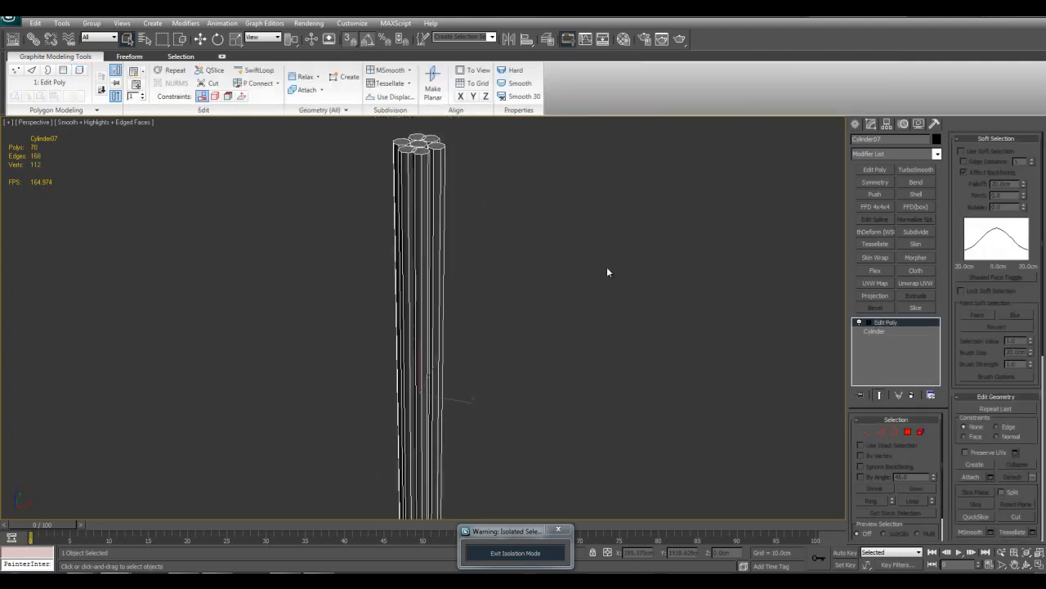
{"action": "middle_click_drag", "start_coordinate": [478, 244], "coordinate": [482, 239]}
Step: Connect all lengthwise edges of the strand bundle with 50 segments and leave edge editing
{"action": "key", "text": "2"}
{"action": "left_click_drag", "start_coordinate": [367, 288], "coordinate": [535, 339]}
{"action": "middle_click_drag", "start_coordinate": [535, 339], "coordinate": [537, 313], "text": "alt"}
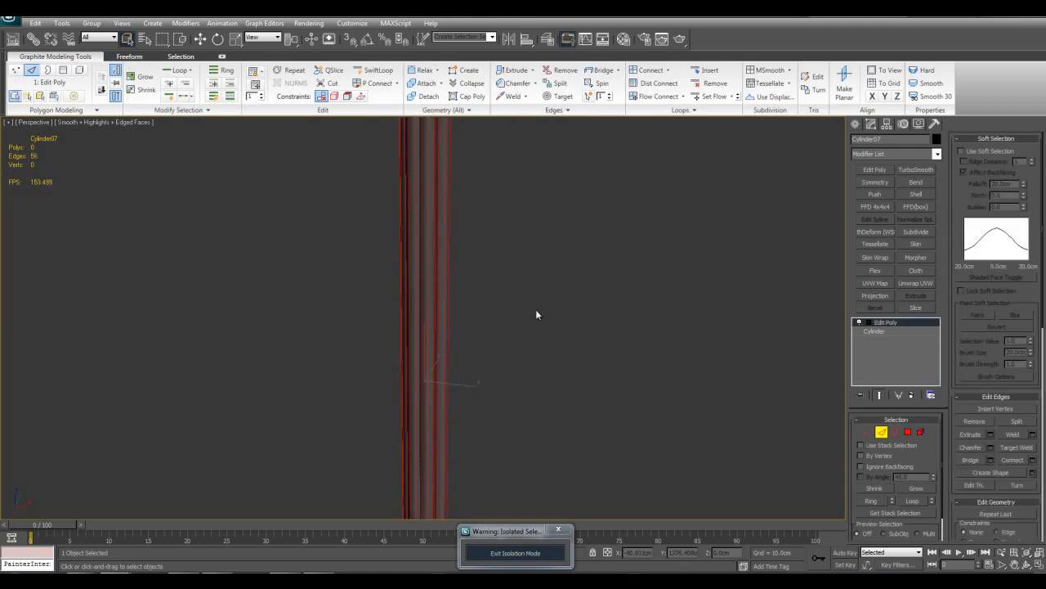
{"action": "key", "text": "ctrl+shift+e"}
{"action": "type", "text": "100"}
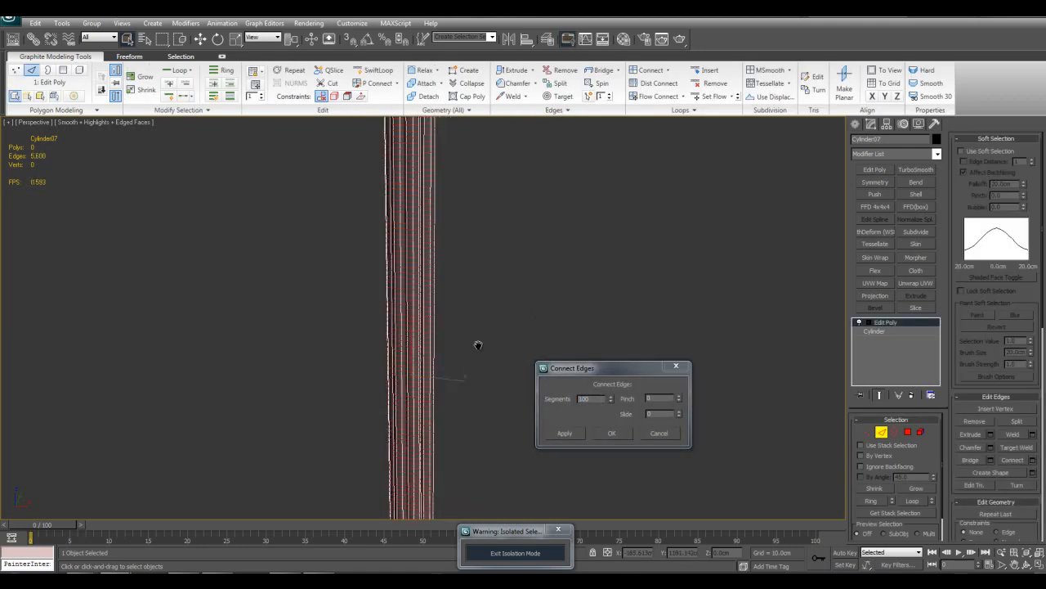
{"action": "left_click_drag", "start_coordinate": [594, 397], "coordinate": [508, 383]}
{"action": "type", "text": "50"}
{"action": "left_click", "coordinate": [626, 429]}
{"action": "left_click", "coordinate": [879, 347]}
Step: Apply a Twist modifier to the strand bundle and increase its angle until the strands wind like a rope
{"action": "left_click", "coordinate": [937, 154]}
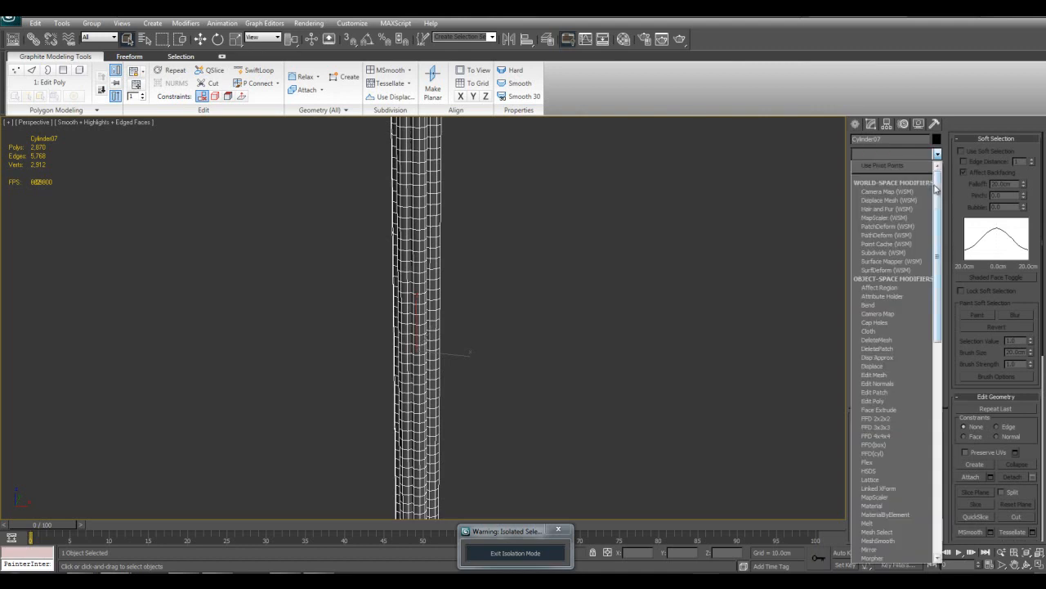
{"action": "scroll", "coordinate": [920, 465], "scroll_direction": "down", "scroll_amount": 10}
{"action": "left_click", "coordinate": [910, 458]}
{"action": "middle_click_drag", "start_coordinate": [679, 389], "coordinate": [708, 360]}
{"action": "scroll", "coordinate": [708, 359], "scroll_direction": "down", "scroll_amount": 3}
{"action": "left_click_drag", "start_coordinate": [920, 443], "coordinate": [749, 279]}
Step: Hide the edged faces, deselect the rope and examine its twisted strands along the length
{"action": "key", "text": "F4"}
{"action": "left_click", "coordinate": [574, 283]}
{"action": "scroll", "coordinate": [596, 338], "scroll_direction": "down", "scroll_amount": 3}
{"action": "scroll", "coordinate": [596, 304], "scroll_direction": "up", "scroll_amount": 5}
{"action": "middle_click_drag", "start_coordinate": [596, 338], "coordinate": [578, 360]}
{"action": "middle_click_drag", "start_coordinate": [578, 360], "coordinate": [479, 397], "text": "alt"}
{"action": "key", "text": "F4"}
{"action": "key", "text": "F4"}
{"action": "scroll", "coordinate": [540, 425], "scroll_direction": "down", "scroll_amount": 4}
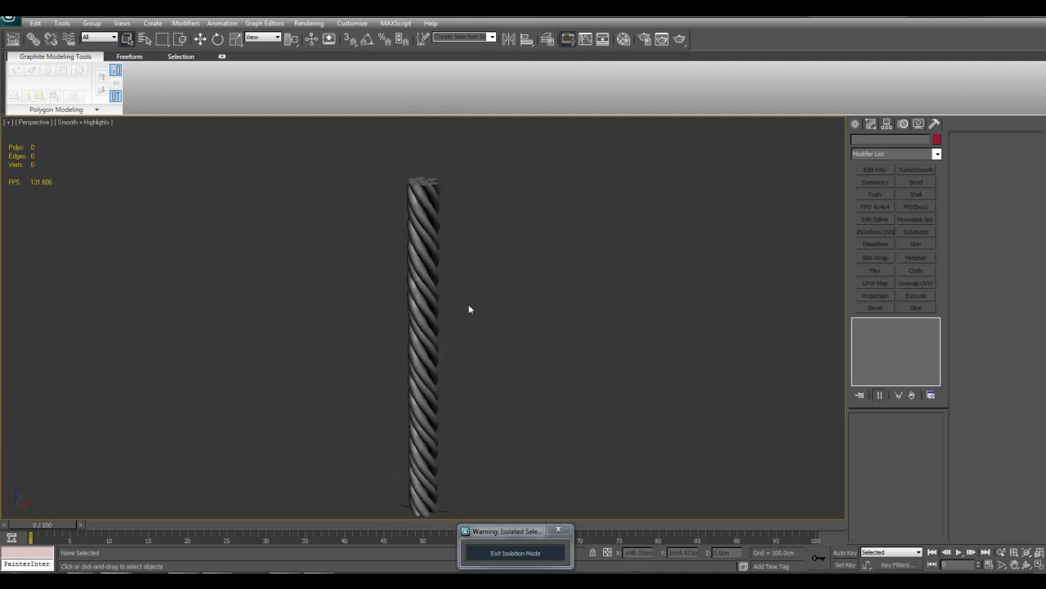
{"action": "middle_click_drag", "start_coordinate": [486, 314], "coordinate": [468, 332]}
Step: Exit isolation mode and examine the archway's stone ring and tessellated steps with edged faces on and off
{"action": "left_click", "coordinate": [442, 334]}
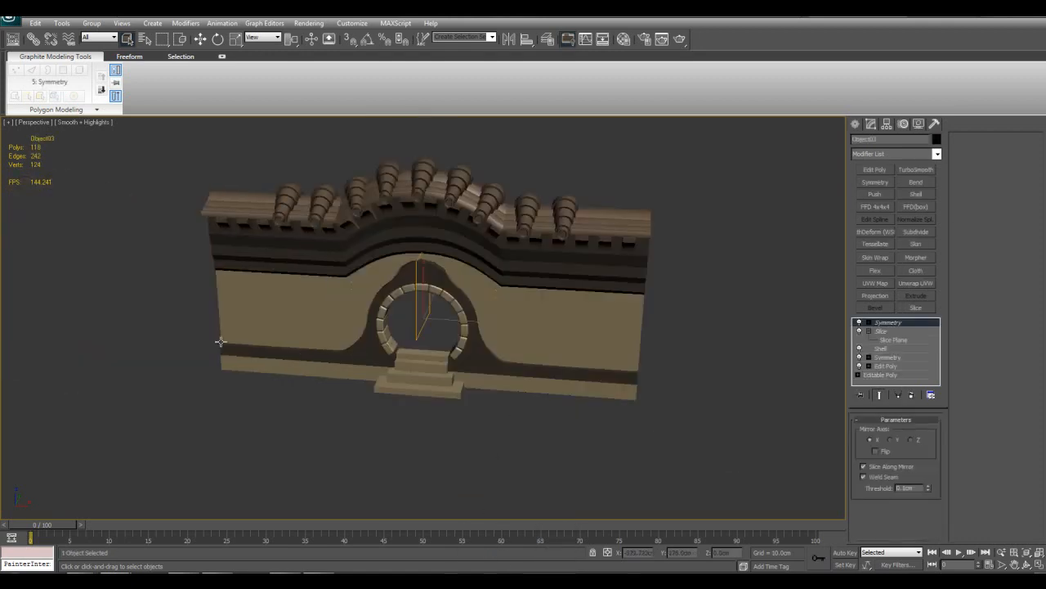
{"action": "middle_click_drag", "start_coordinate": [221, 342], "coordinate": [341, 379], "text": "alt"}
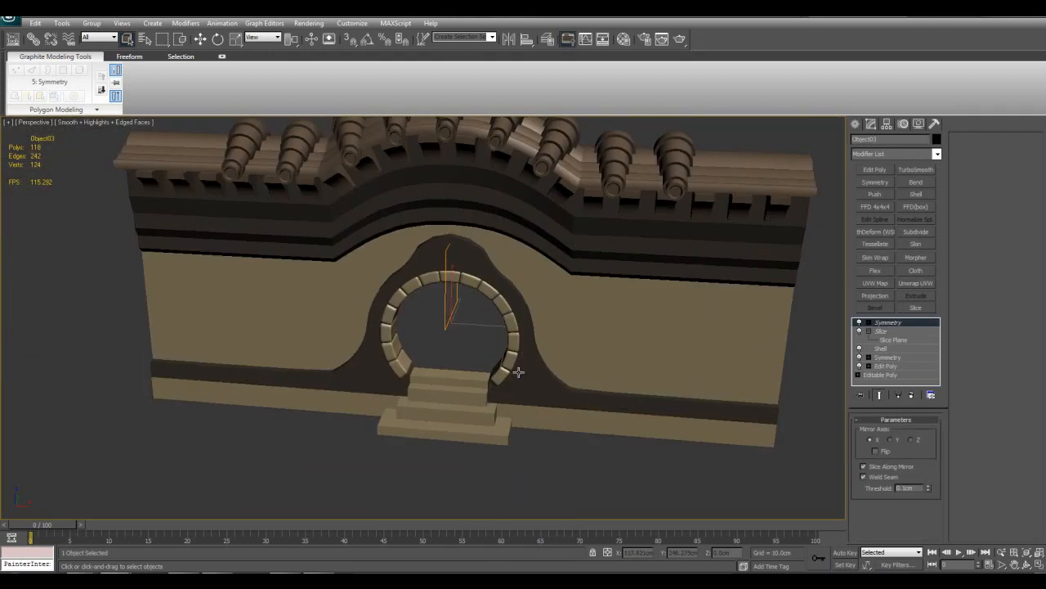
{"action": "key", "text": "F4"}
{"action": "left_click", "coordinate": [479, 399]}
{"action": "key", "text": "z"}
{"action": "scroll", "coordinate": [515, 376], "scroll_direction": "down", "scroll_amount": 5}
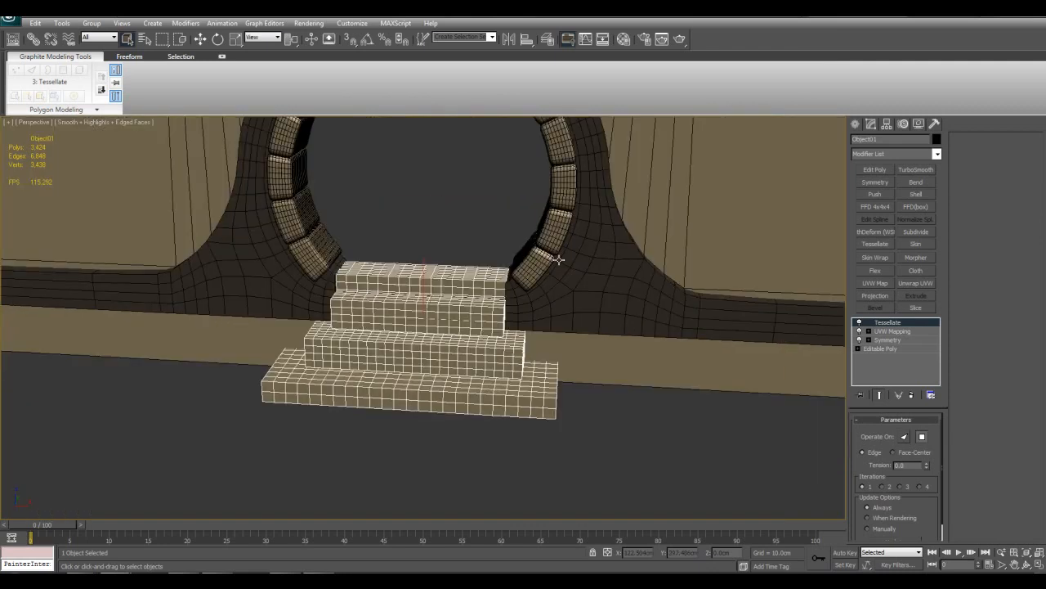
{"action": "middle_click_drag", "start_coordinate": [565, 265], "coordinate": [488, 369]}
{"action": "key", "text": "F4"}
{"action": "key", "text": "F4"}
{"action": "middle_click_drag", "start_coordinate": [598, 319], "coordinate": [537, 415], "text": "alt"}
{"action": "scroll", "coordinate": [558, 332], "scroll_direction": "down", "scroll_amount": 5}
{"action": "key", "text": "F4"}
Step: Select the sphere with edged faces shown and apply a UVW Map modifier to it
{"action": "left_click", "coordinate": [699, 401]}
{"action": "middle_click_drag", "start_coordinate": [650, 396], "coordinate": [511, 372], "text": "alt"}
{"action": "left_click", "coordinate": [633, 388]}
{"action": "scroll", "coordinate": [672, 397], "scroll_direction": "down", "scroll_amount": 6}
{"action": "scroll", "coordinate": [511, 372], "scroll_direction": "down", "scroll_amount": 2}
{"action": "key", "text": "F4"}
{"action": "left_click", "coordinate": [631, 362]}
{"action": "key", "text": "z"}
{"action": "left_click", "coordinate": [937, 154]}
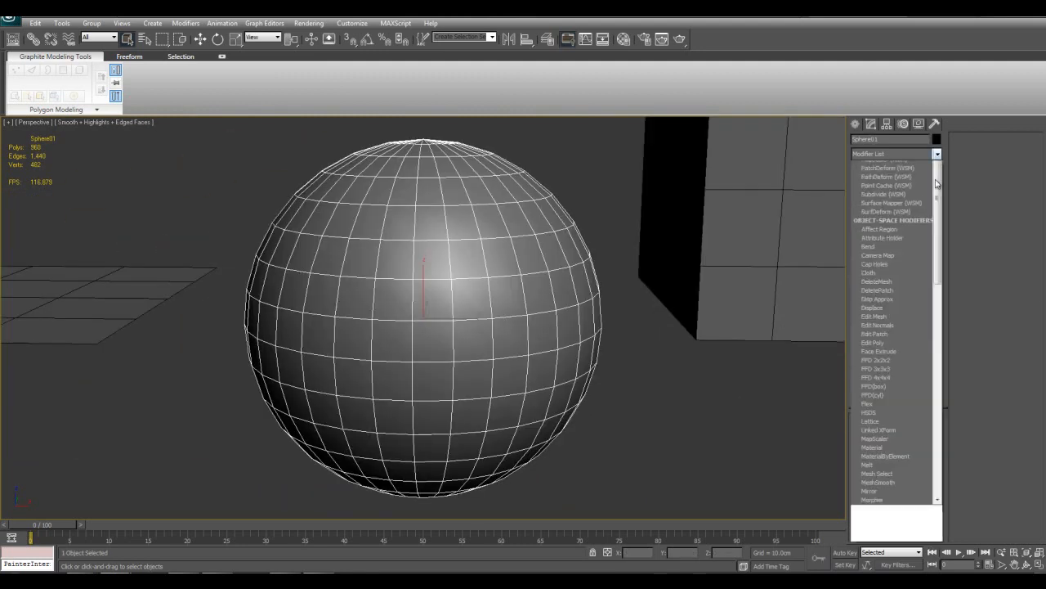
{"action": "scroll", "coordinate": [922, 394], "scroll_direction": "down", "scroll_amount": 10}
{"action": "scroll", "coordinate": [921, 389], "scroll_direction": "down", "scroll_amount": 1}
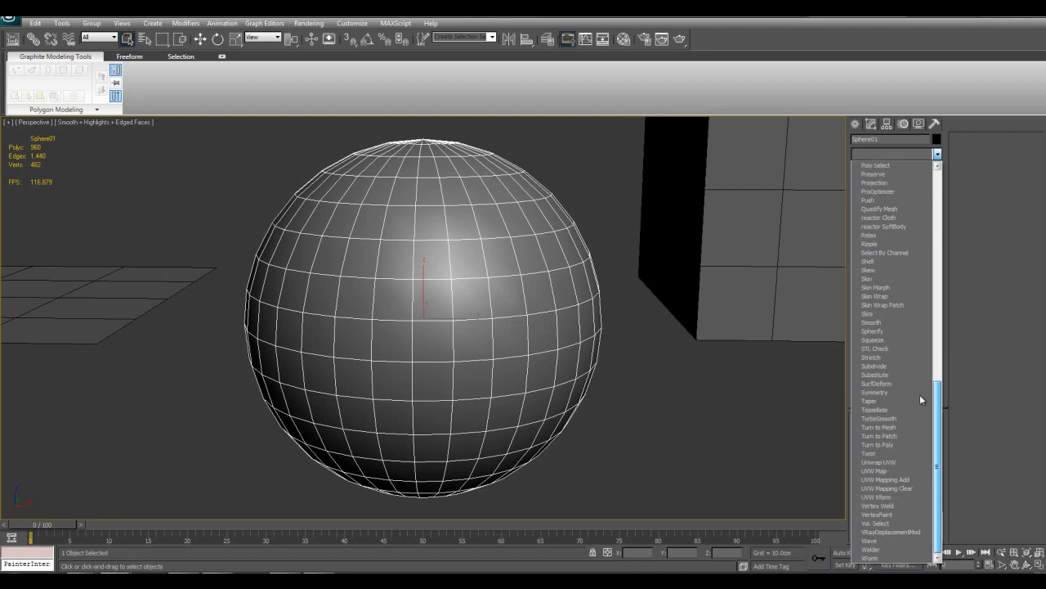
{"action": "left_click", "coordinate": [884, 472]}
{"action": "middle_click_drag", "start_coordinate": [695, 399], "coordinate": [650, 374], "text": "alt"}
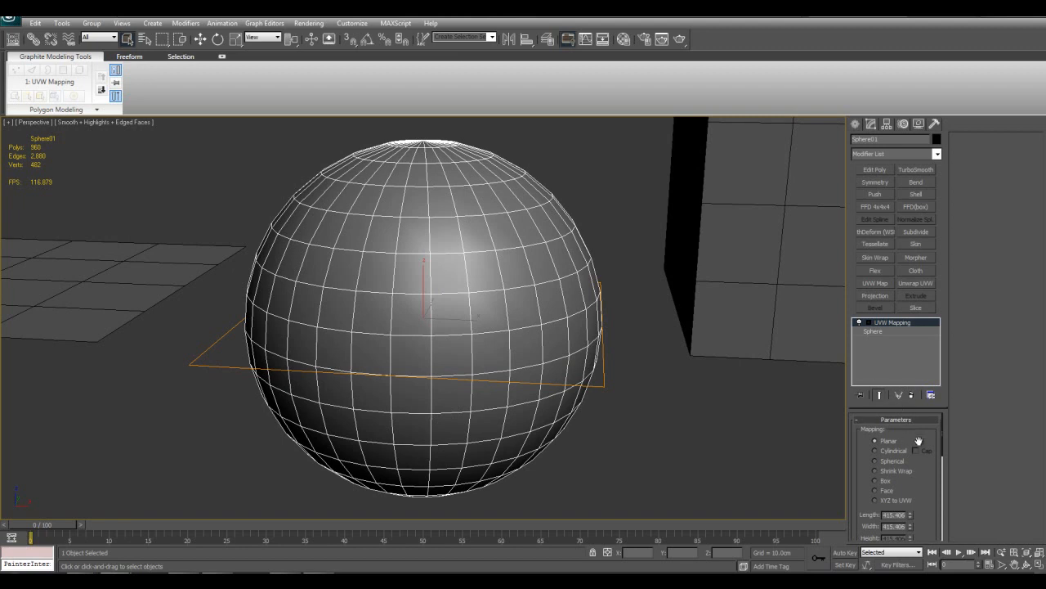
{"action": "middle_click_drag", "start_coordinate": [557, 284], "coordinate": [593, 315]}
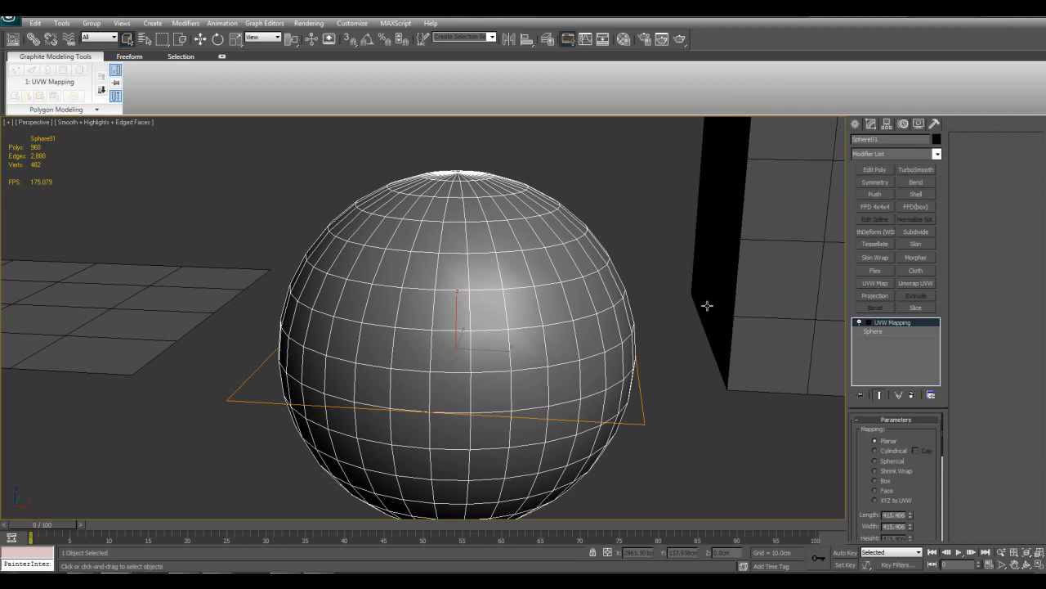
Step: Assign the tex 1 material to the sphere and open the material's Diffuse Color map settings
{"action": "key", "text": "m"}
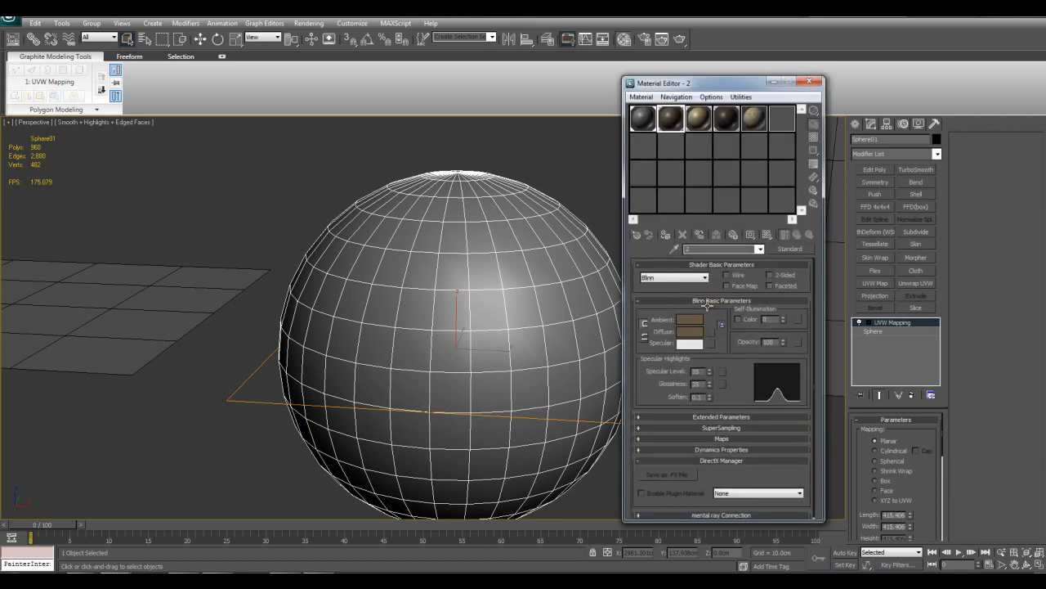
{"action": "left_click", "coordinate": [751, 123]}
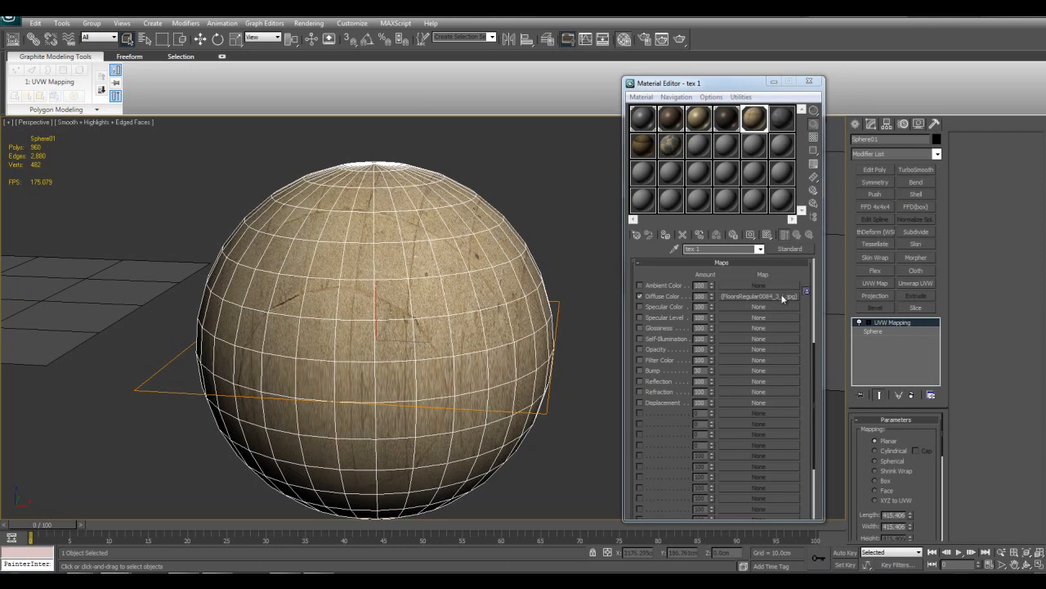
{"action": "left_click", "coordinate": [782, 299]}
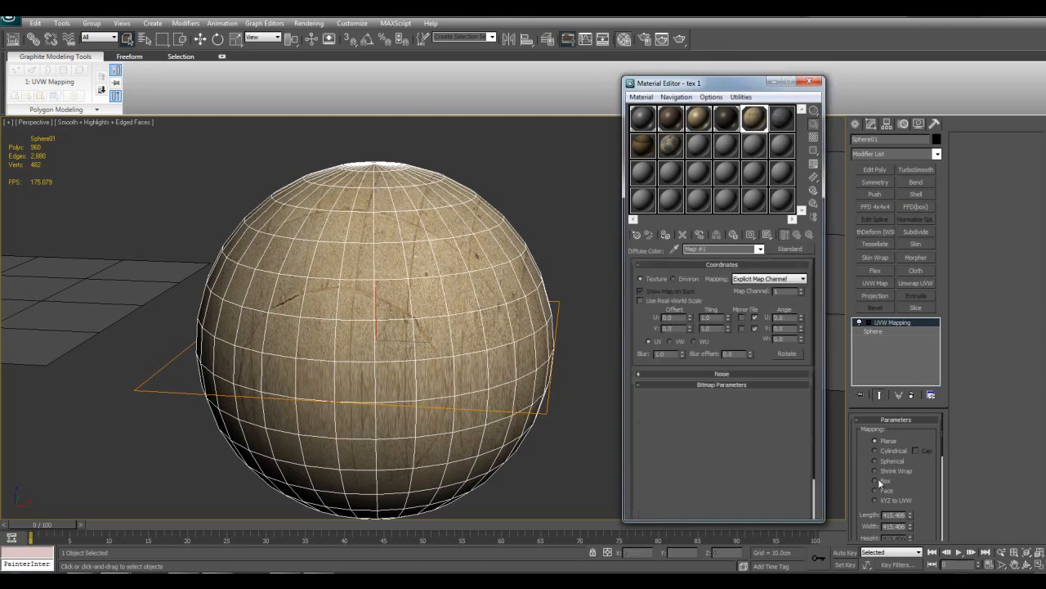
Step: View the full floor-tile bitmap used by the diffuse map, then close the image preview
{"action": "left_click", "coordinate": [781, 429]}
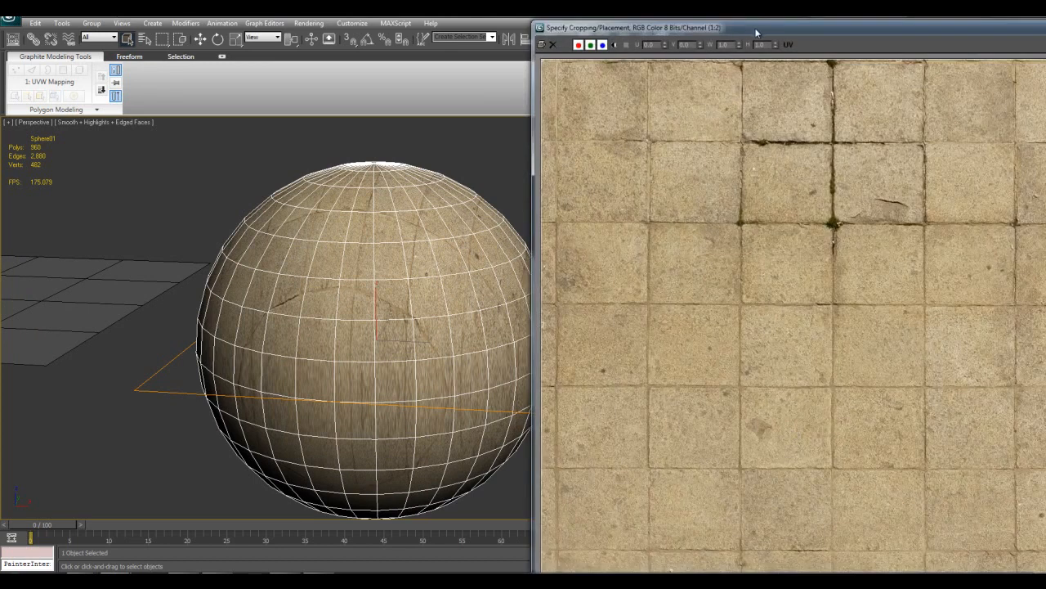
{"action": "left_click_drag", "start_coordinate": [756, 31], "coordinate": [518, 62]}
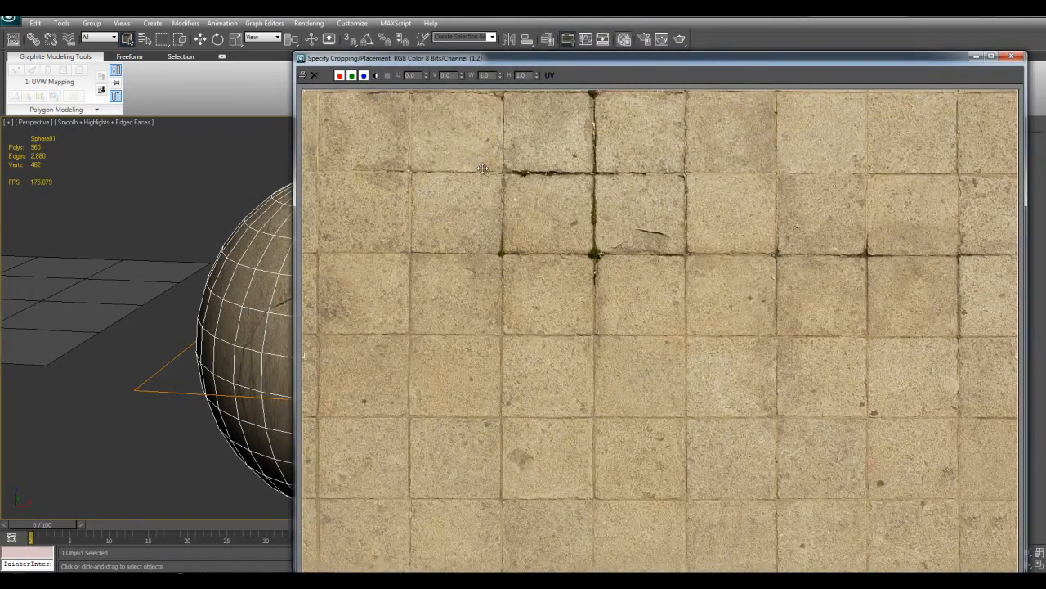
{"action": "left_click_drag", "start_coordinate": [721, 66], "coordinate": [658, 96]}
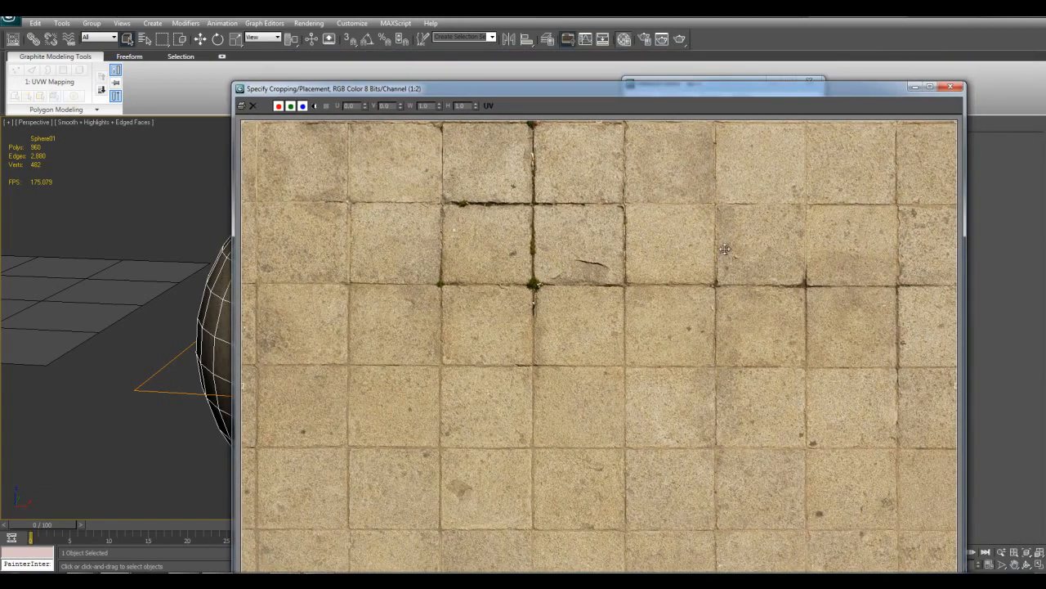
{"action": "left_click", "coordinate": [949, 87]}
Step: Delete the UVW Map modifier from the sphere
{"action": "middle_click_drag", "start_coordinate": [489, 266], "coordinate": [589, 282], "text": "alt"}
{"action": "right_click", "coordinate": [899, 325]}
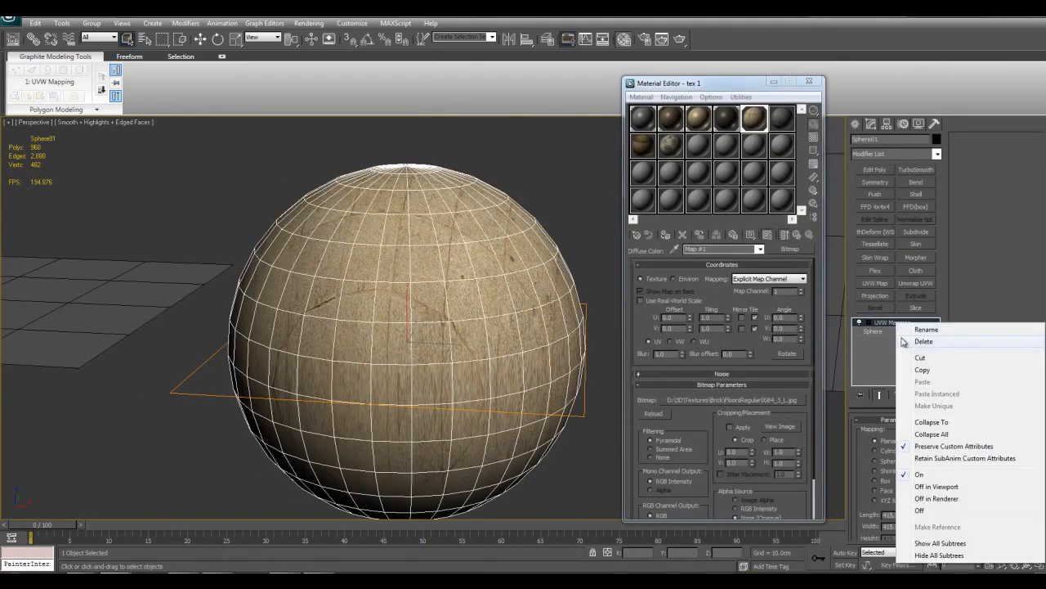
{"action": "left_click", "coordinate": [922, 341]}
{"action": "scroll", "coordinate": [537, 321], "scroll_direction": "down", "scroll_amount": 4}
{"action": "scroll", "coordinate": [537, 322], "scroll_direction": "up", "scroll_amount": 3}
{"action": "mouse_move", "coordinate": [532, 333]}
{"action": "middle_mouse_down"}
{"action": "mouse_move", "coordinate": [540, 319]}
{"action": "mouse_move", "coordinate": [524, 341]}
{"action": "middle_mouse_up"}
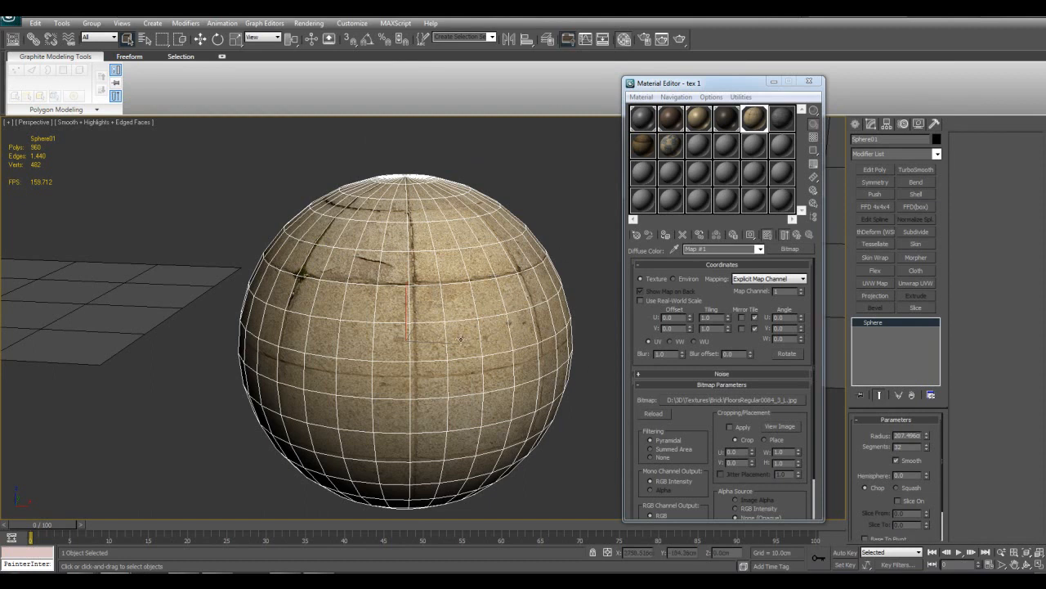
Step: Hide the edged faces and examine the tile texture's default mapping on the sphere, including its pinching at the poles
{"action": "key", "text": "F4"}
{"action": "middle_click_drag", "start_coordinate": [524, 361], "coordinate": [486, 292], "text": "alt"}
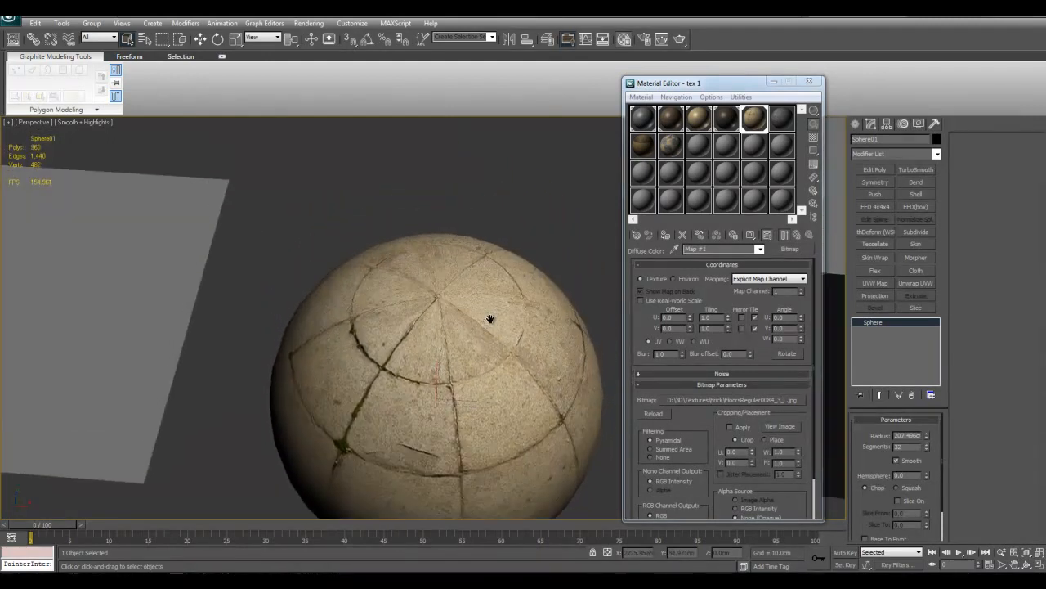
{"action": "scroll", "coordinate": [487, 293], "scroll_direction": "up", "scroll_amount": 3}
{"action": "scroll", "coordinate": [499, 355], "scroll_direction": "up", "scroll_amount": 3}
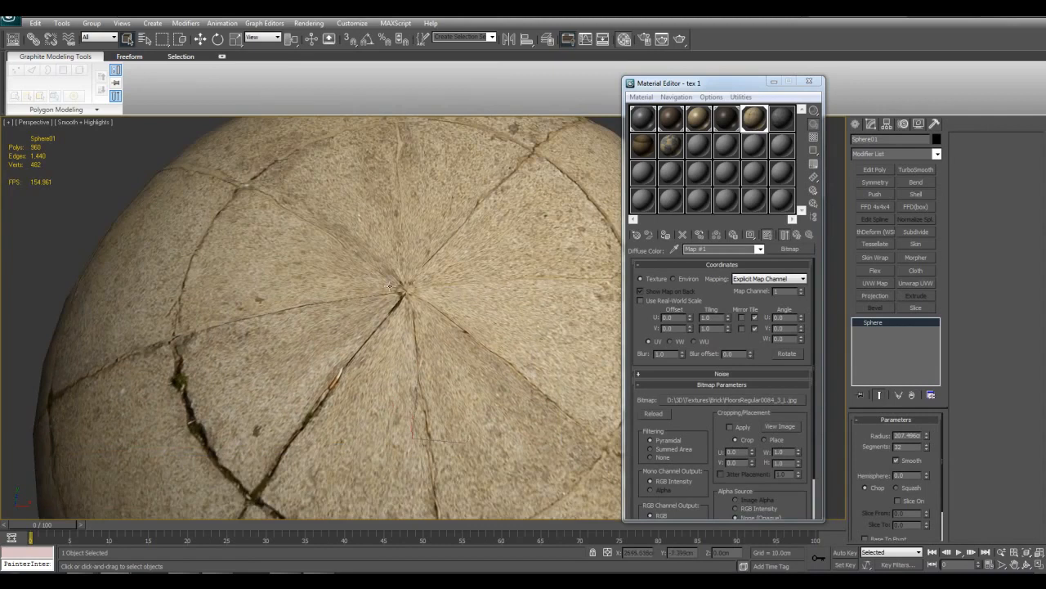
{"action": "scroll", "coordinate": [404, 272], "scroll_direction": "down", "scroll_amount": 5}
{"action": "scroll", "coordinate": [443, 248], "scroll_direction": "up", "scroll_amount": 6}
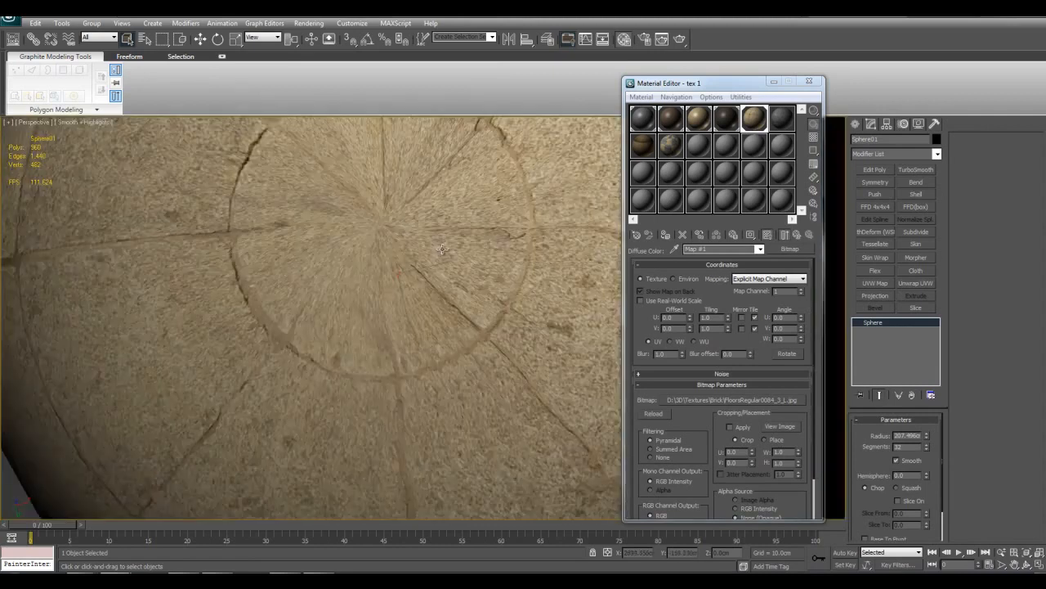
{"action": "middle_click_drag", "start_coordinate": [443, 392], "coordinate": [444, 364], "text": "alt"}
{"action": "scroll", "coordinate": [444, 365], "scroll_direction": "down", "scroll_amount": 5}
{"action": "middle_click_drag", "start_coordinate": [442, 409], "coordinate": [447, 326], "text": "alt"}
Step: Try the sphere's Real-World Map Size option, then switch it back off
{"action": "left_click_drag", "start_coordinate": [895, 502], "coordinate": [882, 391]}
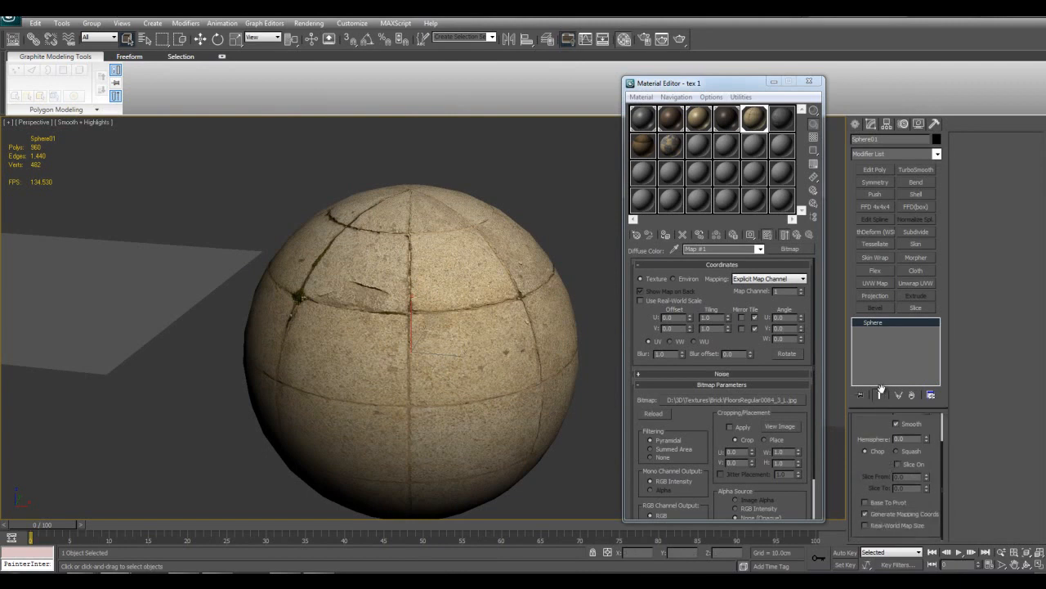
{"action": "middle_click_drag", "start_coordinate": [504, 381], "coordinate": [510, 350]}
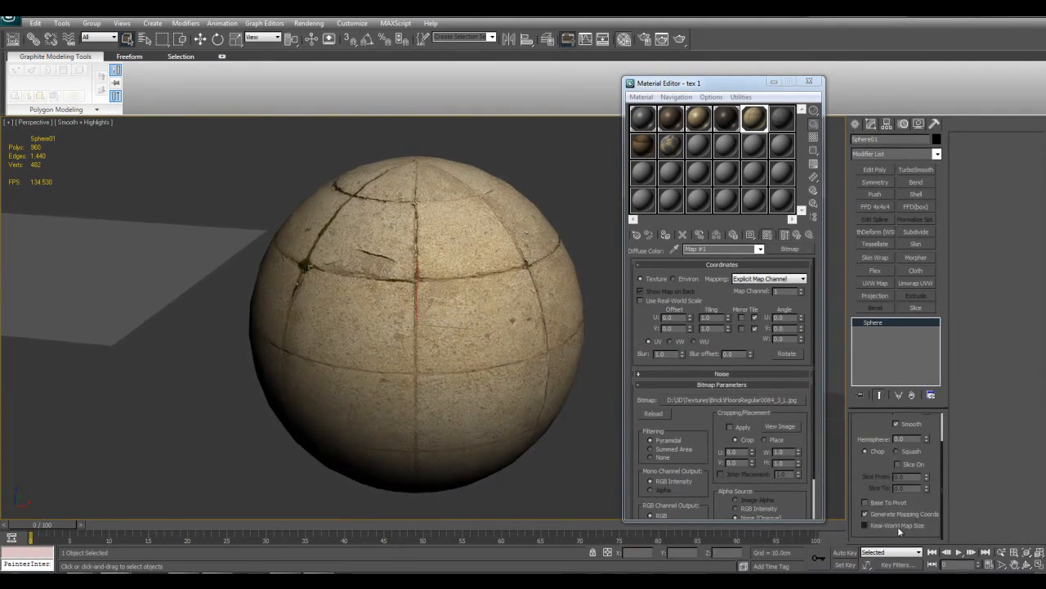
{"action": "left_click", "coordinate": [867, 526]}
{"action": "left_click", "coordinate": [894, 523]}
Step: Apply a UVW Map modifier to the sphere, set its mapping to Face and show edged faces
{"action": "left_click", "coordinate": [876, 283]}
{"action": "middle_click_drag", "start_coordinate": [403, 260], "coordinate": [377, 240]}
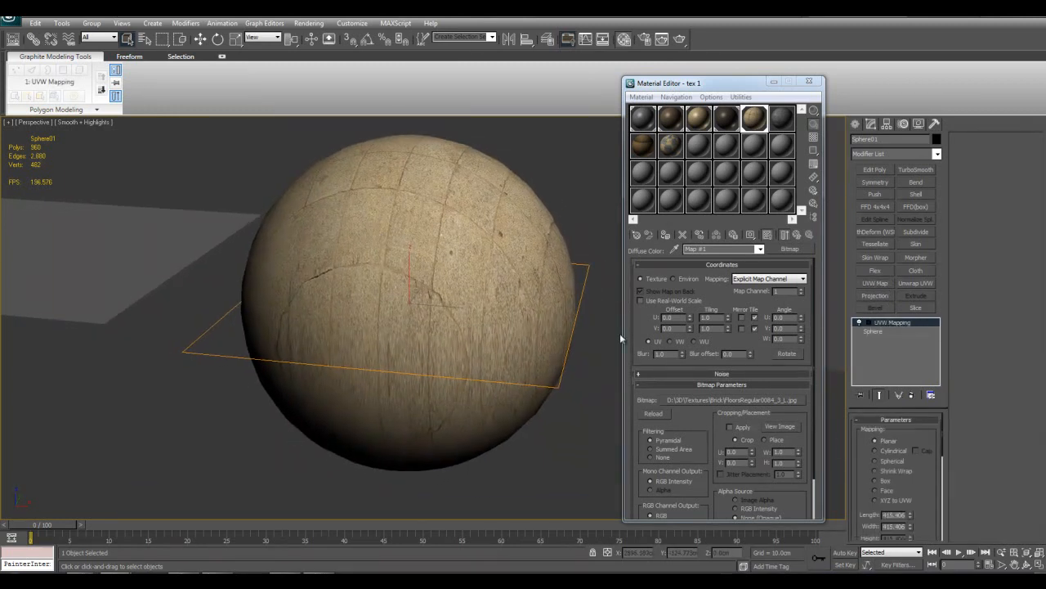
{"action": "left_click", "coordinate": [887, 491]}
{"action": "middle_click_drag", "start_coordinate": [364, 322], "coordinate": [384, 322]}
{"action": "key", "text": "F4"}
Step: Examine how the tile texture repeats on each polygon of the sphere, with edged faces on and off
{"action": "scroll", "coordinate": [488, 350], "scroll_direction": "up", "scroll_amount": 3}
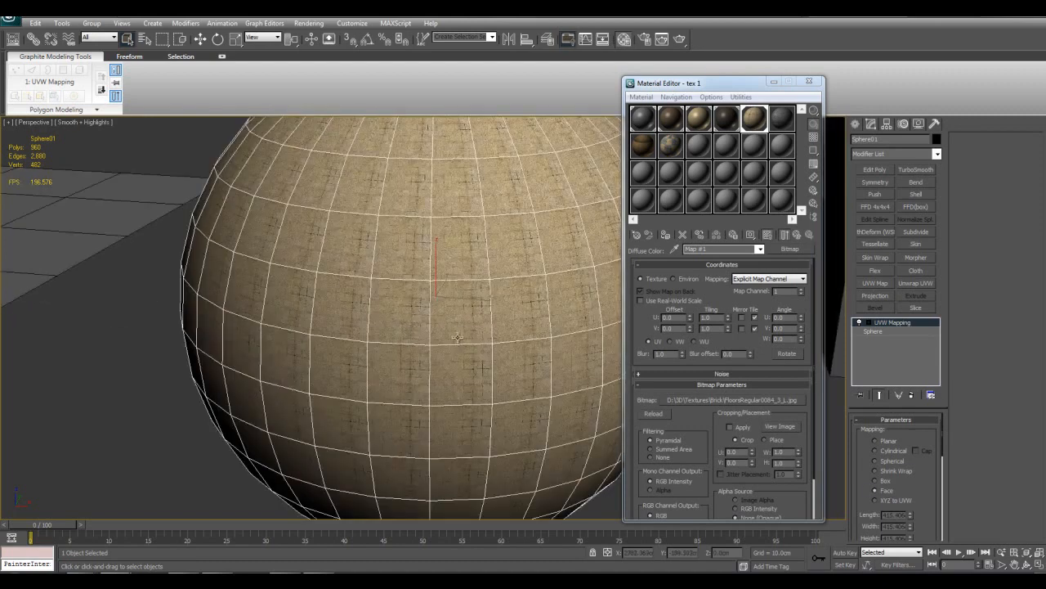
{"action": "scroll", "coordinate": [488, 349], "scroll_direction": "up", "scroll_amount": 3}
{"action": "scroll", "coordinate": [444, 327], "scroll_direction": "down", "scroll_amount": 5}
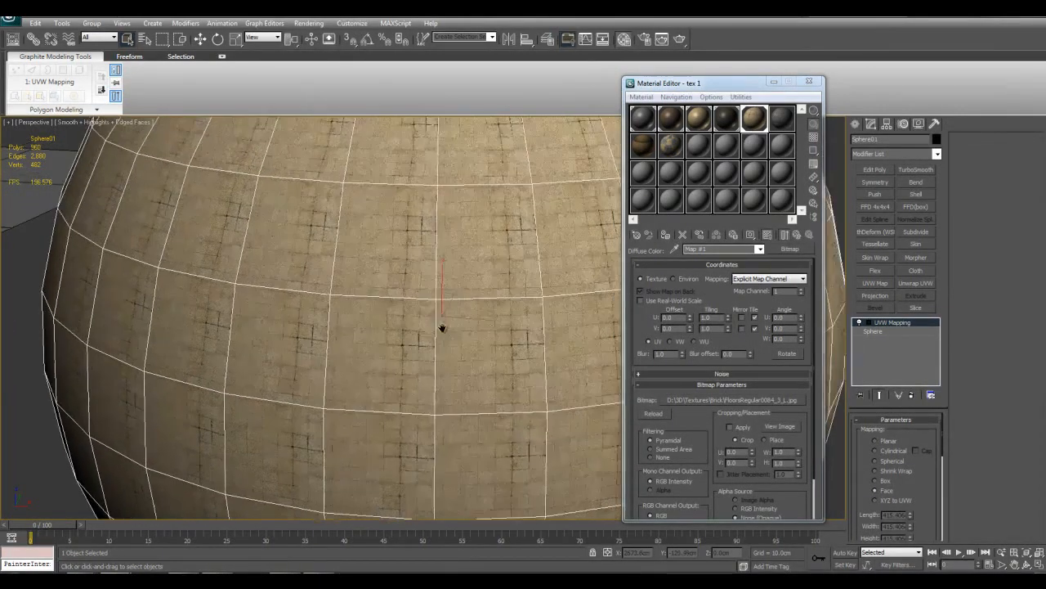
{"action": "key", "text": "F4"}
{"action": "key", "text": "F4"}
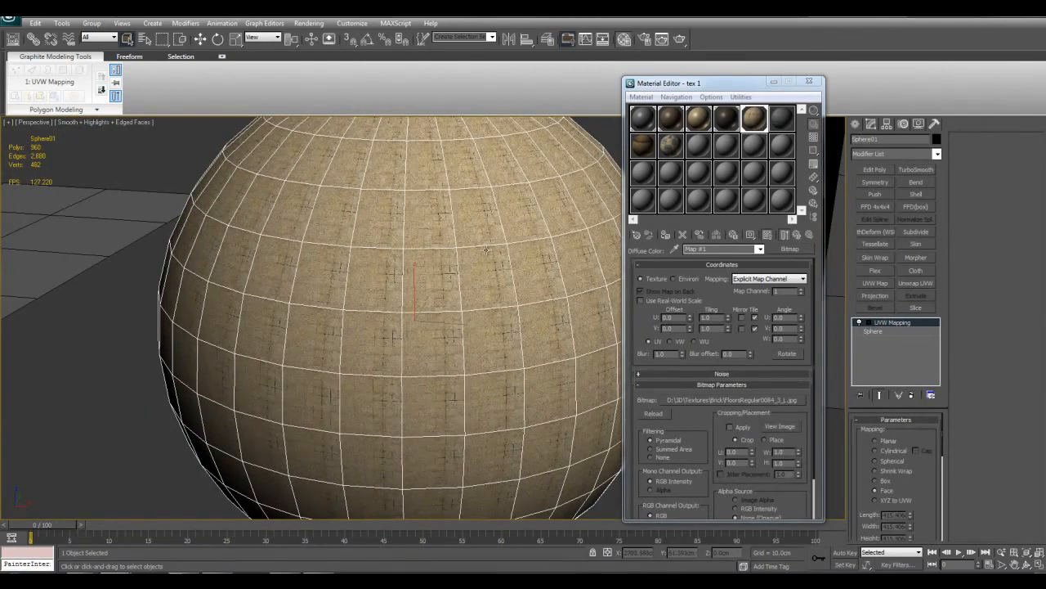
{"action": "key", "text": "F4"}
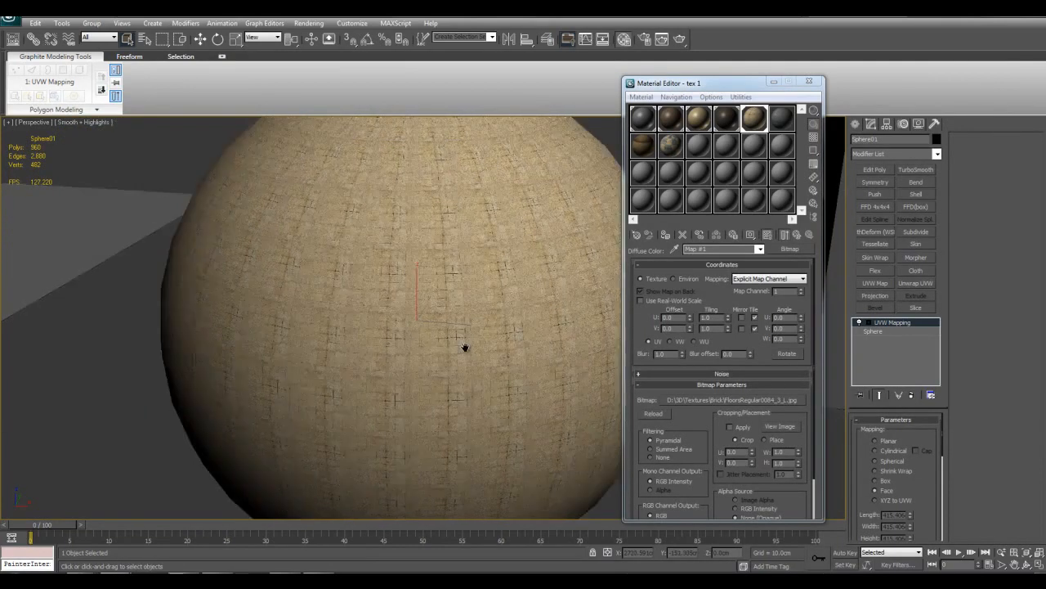
{"action": "scroll", "coordinate": [466, 345], "scroll_direction": "up", "scroll_amount": 6}
{"action": "scroll", "coordinate": [458, 327], "scroll_direction": "down", "scroll_amount": 2}
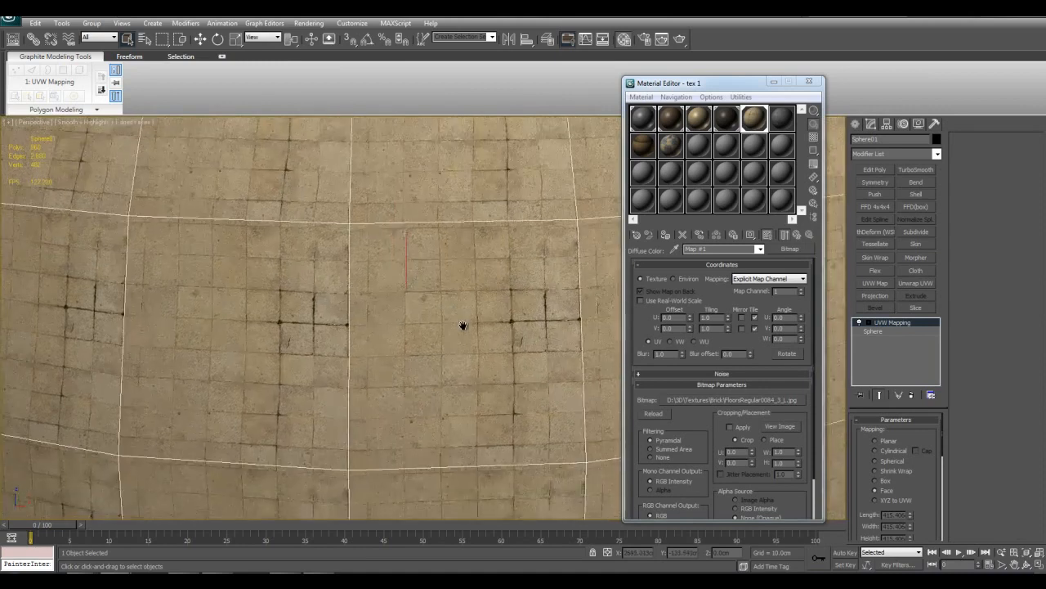
{"action": "key", "text": "F4"}
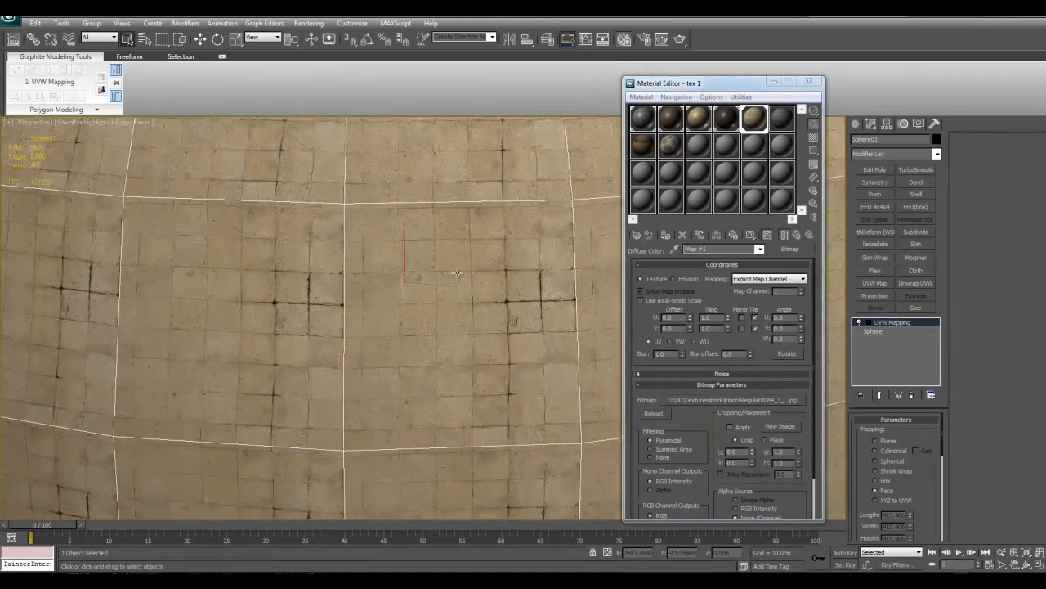
Step: View the full tile bitmap beside the sphere to compare it with the face mapping, then close the preview
{"action": "left_click", "coordinate": [790, 426]}
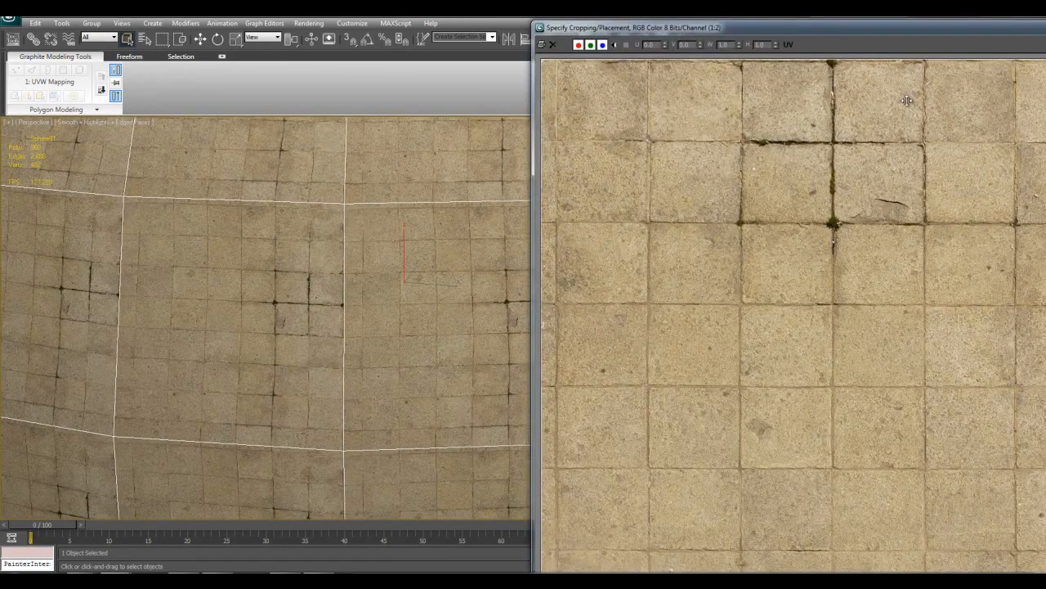
{"action": "left_click_drag", "start_coordinate": [833, 39], "coordinate": [572, 102]}
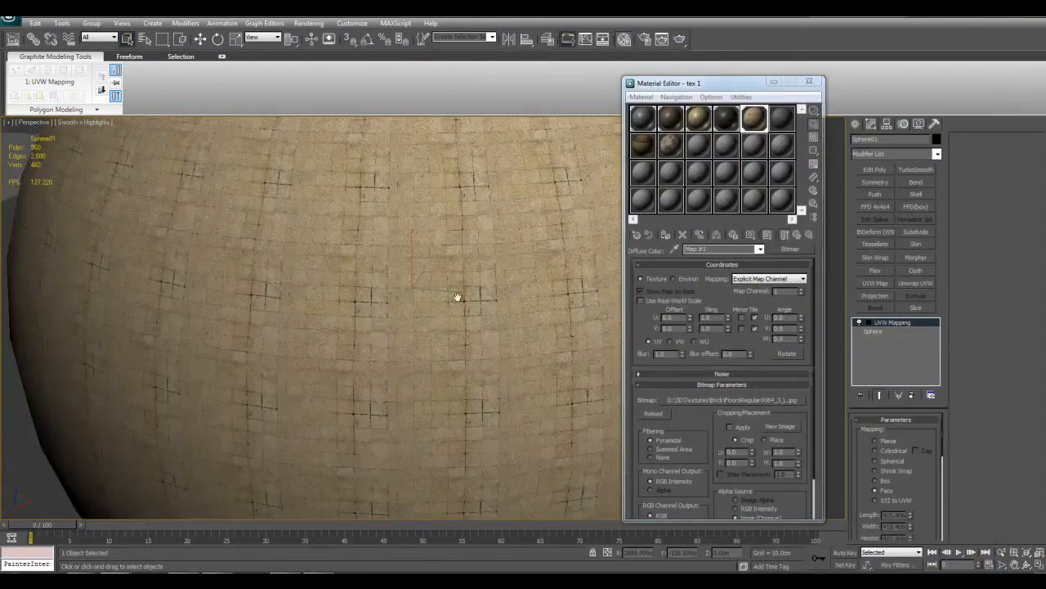
{"action": "key", "text": "F4"}
{"action": "key", "text": "F4"}
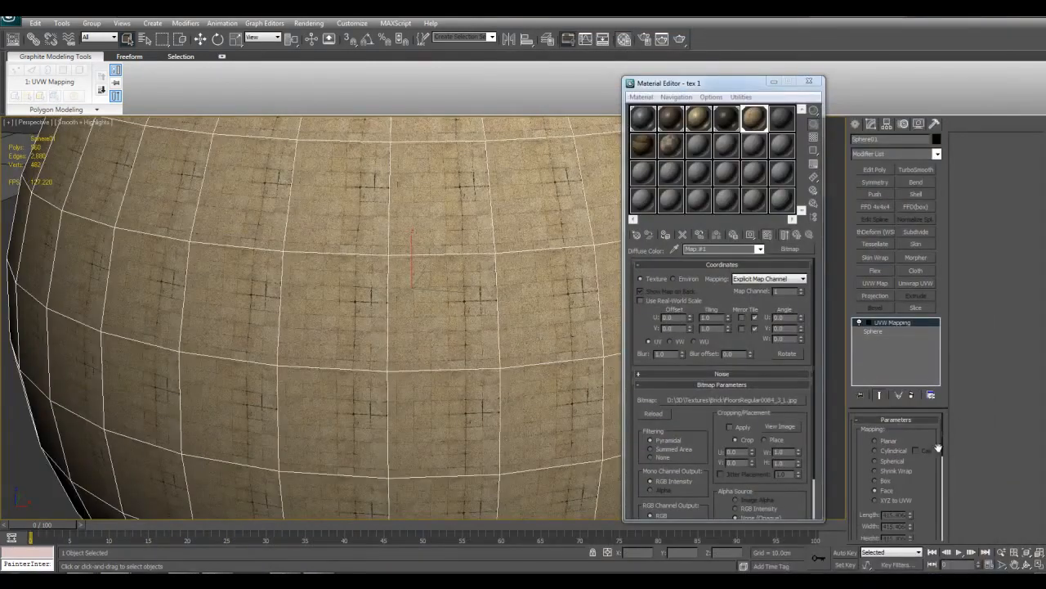
Step: Set the UVW Map modifier's mapping to Box and enter its Gizmo sub-object level
{"action": "left_click", "coordinate": [890, 481]}
{"action": "scroll", "coordinate": [580, 286], "scroll_direction": "down", "scroll_amount": 5}
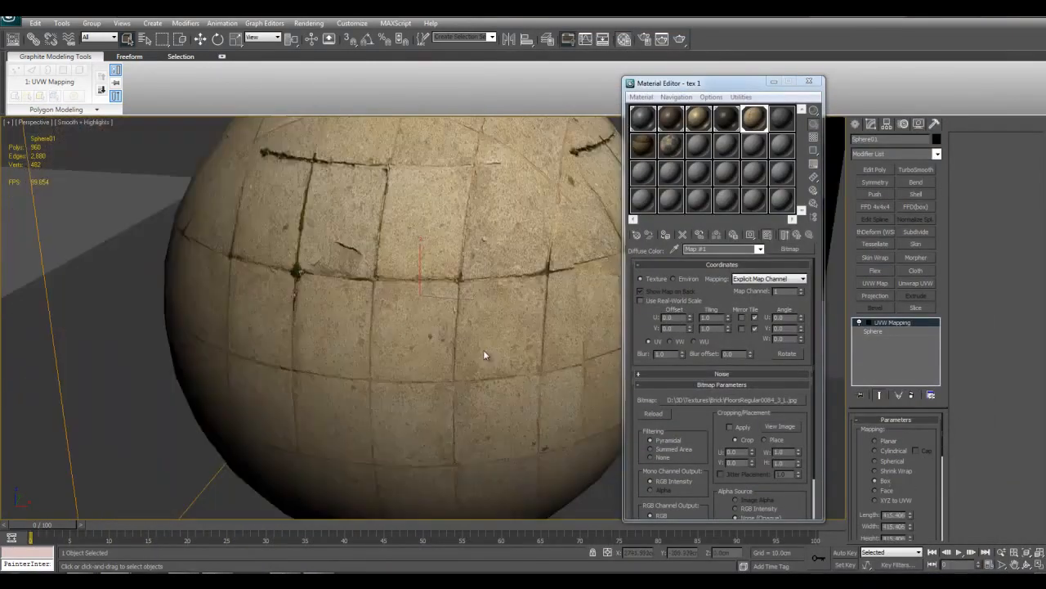
{"action": "left_click", "coordinate": [859, 322]}
{"action": "left_click", "coordinate": [888, 331]}
{"action": "middle_click_drag", "start_coordinate": [515, 278], "coordinate": [431, 319], "text": "alt"}
Step: Try scaling the box mapping gizmo several times to alter the texture's size on the sphere, cancelling each scale
{"action": "left_click_drag", "start_coordinate": [422, 325], "coordinate": [419, 241]}
{"action": "right_click", "coordinate": [418, 241]}
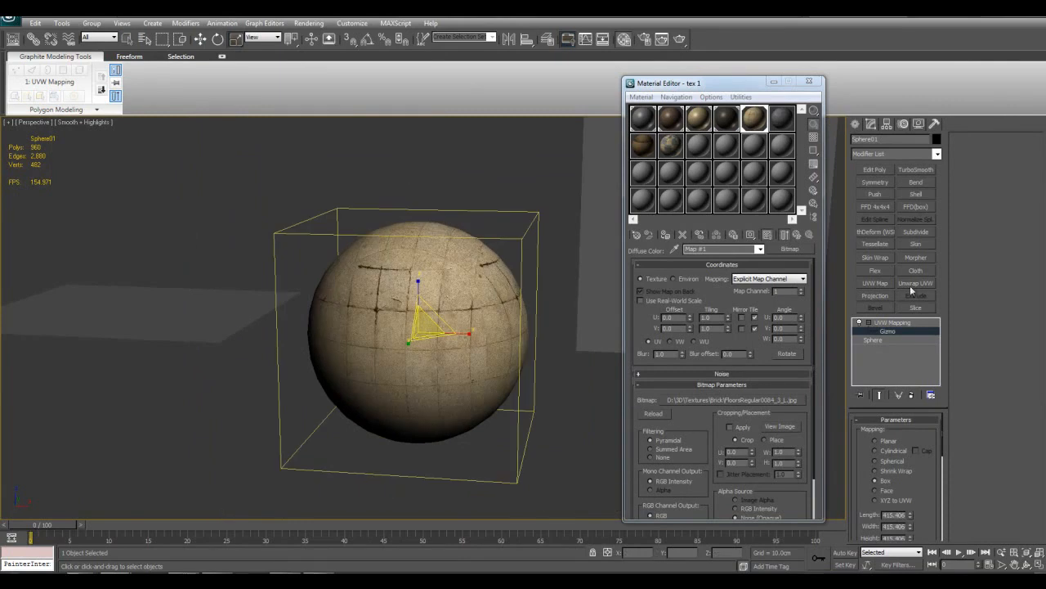
{"action": "left_click", "coordinate": [891, 332]}
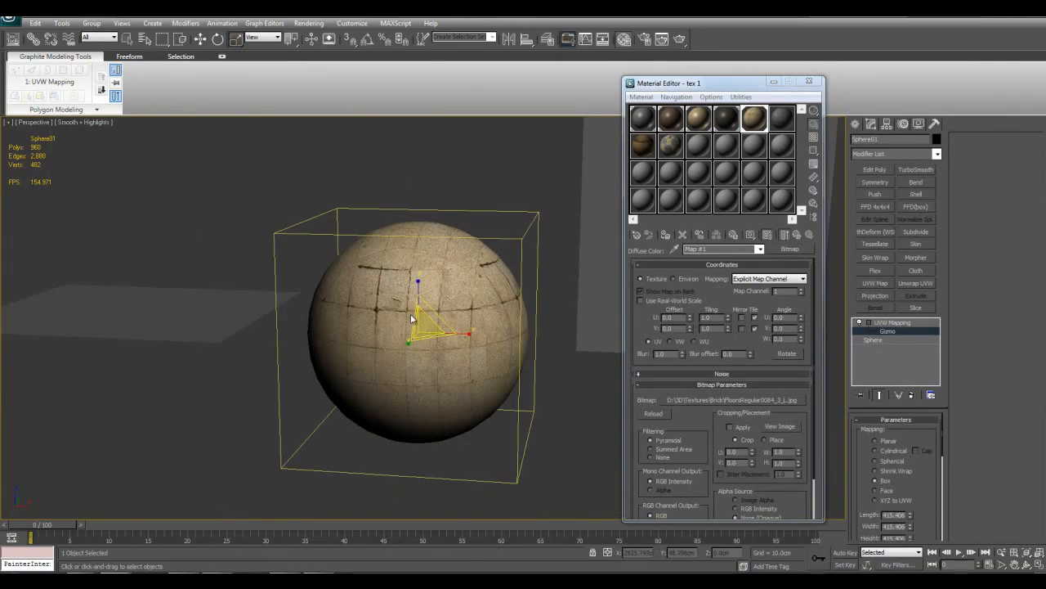
{"action": "left_click_drag", "start_coordinate": [399, 318], "coordinate": [514, 367]}
{"action": "right_click", "coordinate": [514, 367]}
{"action": "scroll", "coordinate": [459, 356], "scroll_direction": "up", "scroll_amount": 3}
{"action": "left_click_drag", "start_coordinate": [434, 332], "coordinate": [474, 340]}
{"action": "right_click", "coordinate": [475, 341]}
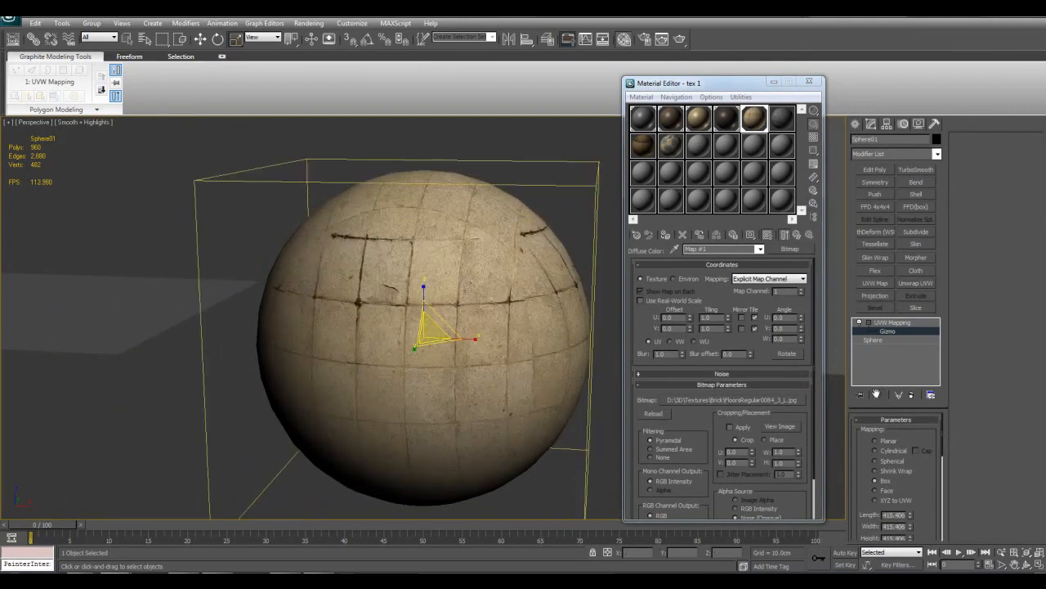
Step: Try the Shrink Wrap, Spherical and Cylindrical mapping types on the sphere, then return to Spherical
{"action": "left_click", "coordinate": [908, 472]}
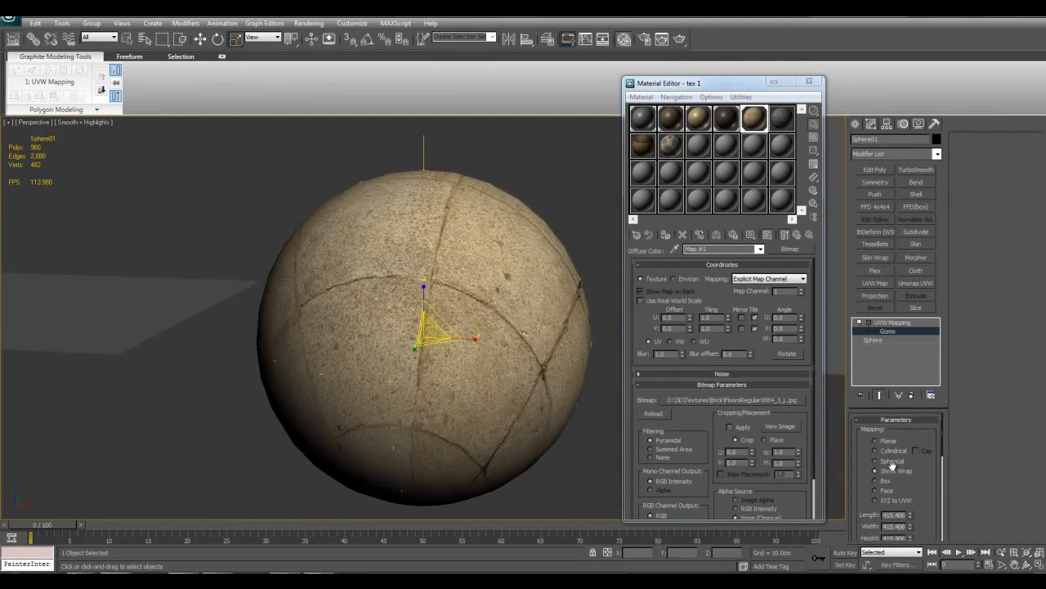
{"action": "left_click", "coordinate": [893, 463]}
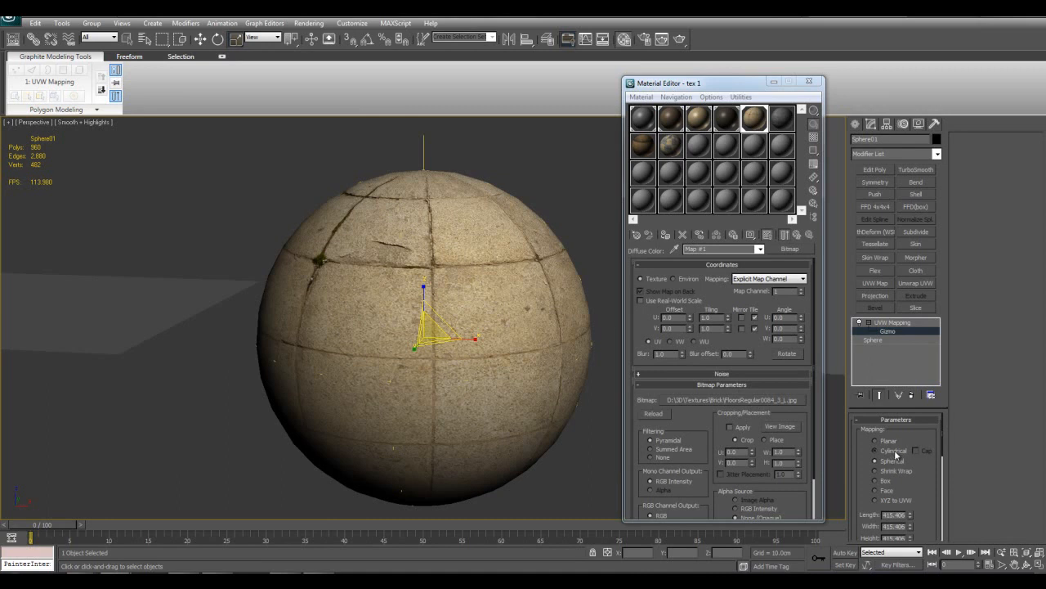
{"action": "left_click", "coordinate": [893, 451]}
{"action": "middle_click_drag", "start_coordinate": [396, 321], "coordinate": [519, 359], "text": "alt"}
{"action": "left_click", "coordinate": [892, 461]}
Step: Try scaling the spherical mapping gizmo, cancel the changes and leave the Gizmo sub-object level
{"action": "middle_click_drag", "start_coordinate": [428, 304], "coordinate": [426, 355], "text": "alt"}
{"action": "left_click_drag", "start_coordinate": [433, 354], "coordinate": [437, 391]}
{"action": "right_click", "coordinate": [438, 390]}
{"action": "middle_click_drag", "start_coordinate": [438, 391], "coordinate": [439, 365], "text": "alt"}
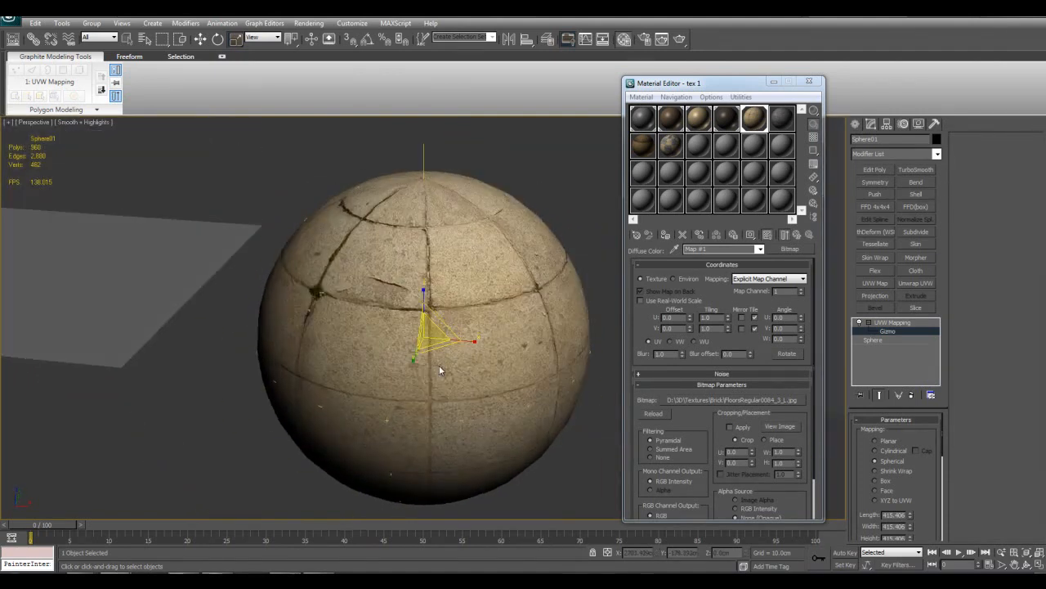
{"action": "left_click_drag", "start_coordinate": [435, 336], "coordinate": [442, 292]}
{"action": "right_click", "coordinate": [442, 292]}
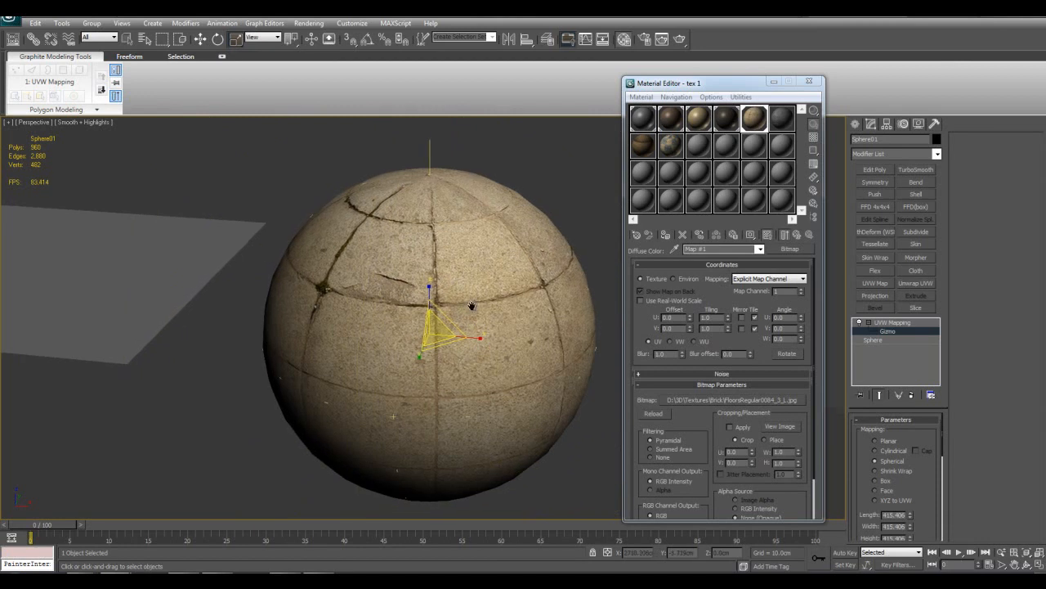
{"action": "key", "text": "1"}
{"action": "key", "text": "q"}
{"action": "key", "text": "z"}
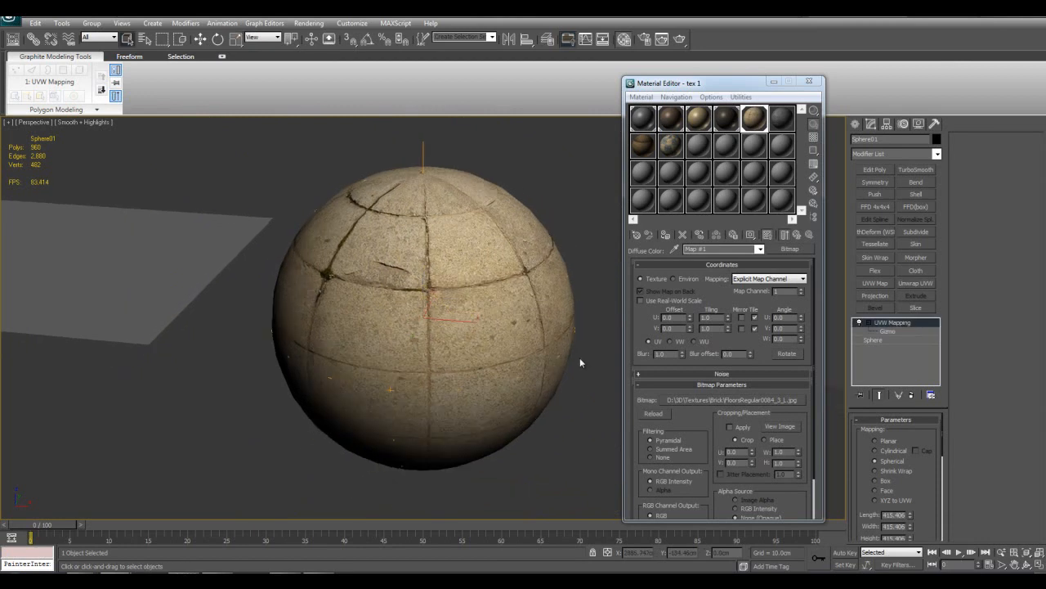
{"action": "mouse_move", "coordinate": [504, 393]}
{"action": "middle_mouse_down", "text": "alt"}
{"action": "mouse_move", "coordinate": [510, 414]}
{"action": "mouse_move", "coordinate": [529, 401]}
{"action": "mouse_move", "coordinate": [516, 385]}
{"action": "middle_mouse_up", "text": "alt"}
{"action": "middle_click_drag", "start_coordinate": [437, 342], "coordinate": [461, 359], "text": "alt"}
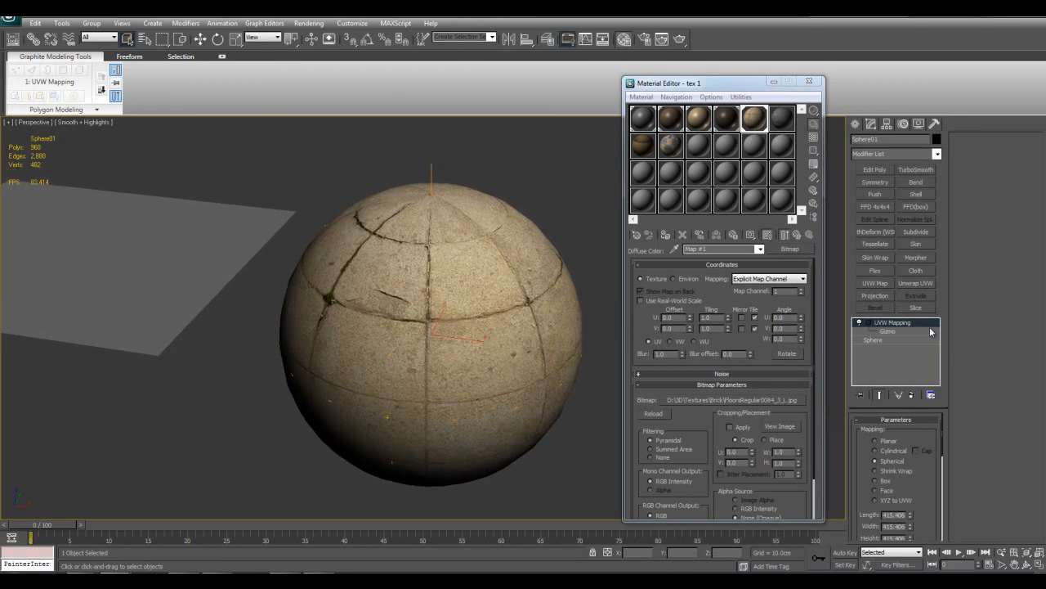
Step: Remove the UVW Map modifier from the sphere and inspect its built-in texture mapping without edged faces
{"action": "key", "text": "F4"}
{"action": "right_click", "coordinate": [897, 322]}
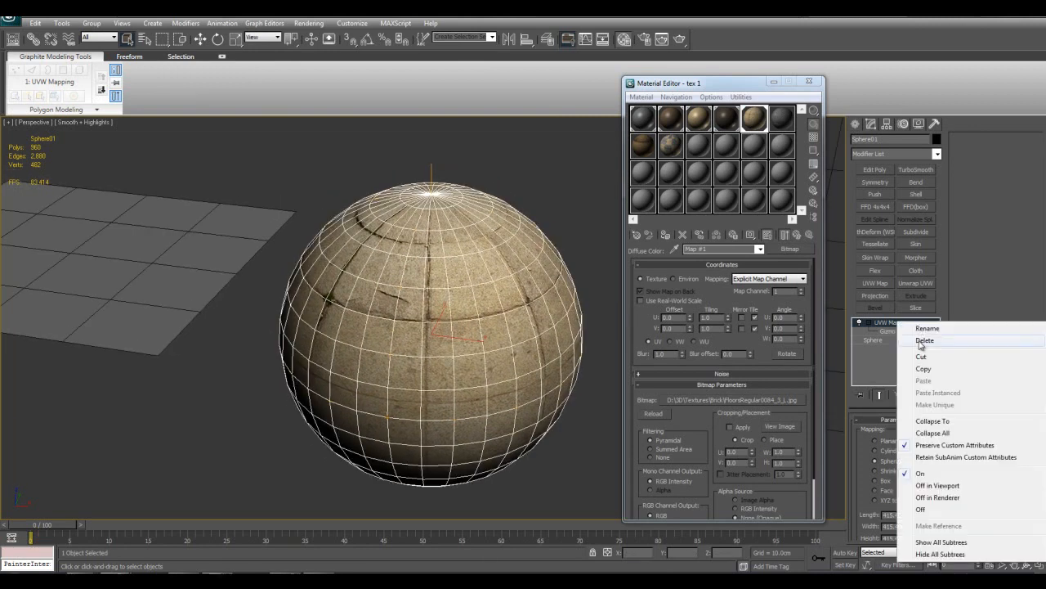
{"action": "left_click", "coordinate": [925, 340]}
{"action": "key", "text": "F4"}
{"action": "middle_click_drag", "start_coordinate": [587, 443], "coordinate": [554, 428], "text": "alt"}
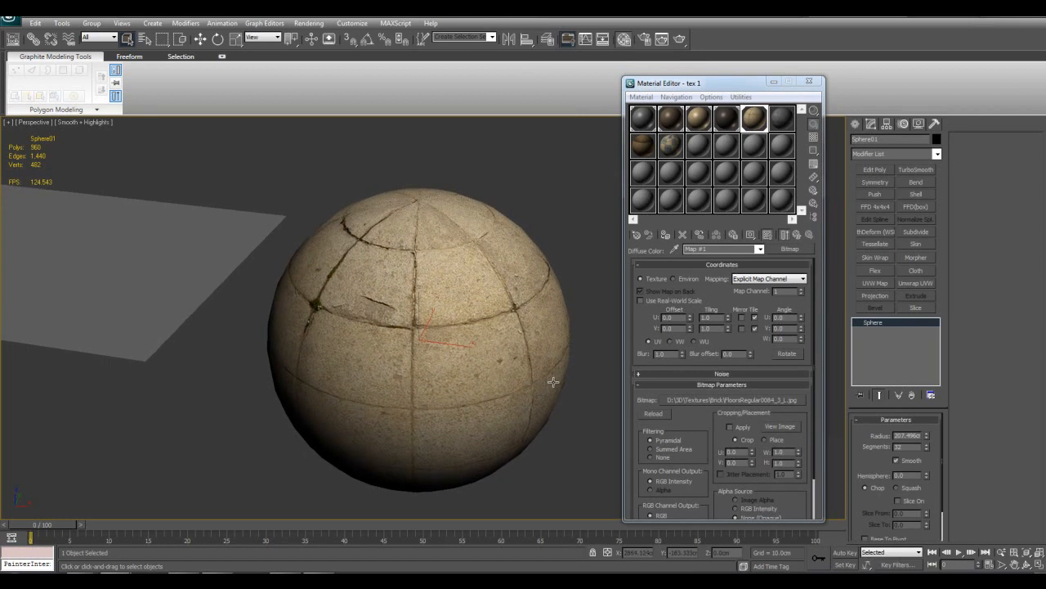
{"action": "middle_click_drag", "start_coordinate": [515, 356], "coordinate": [459, 362], "text": "alt"}
{"action": "scroll", "coordinate": [532, 311], "scroll_direction": "up", "scroll_amount": 5}
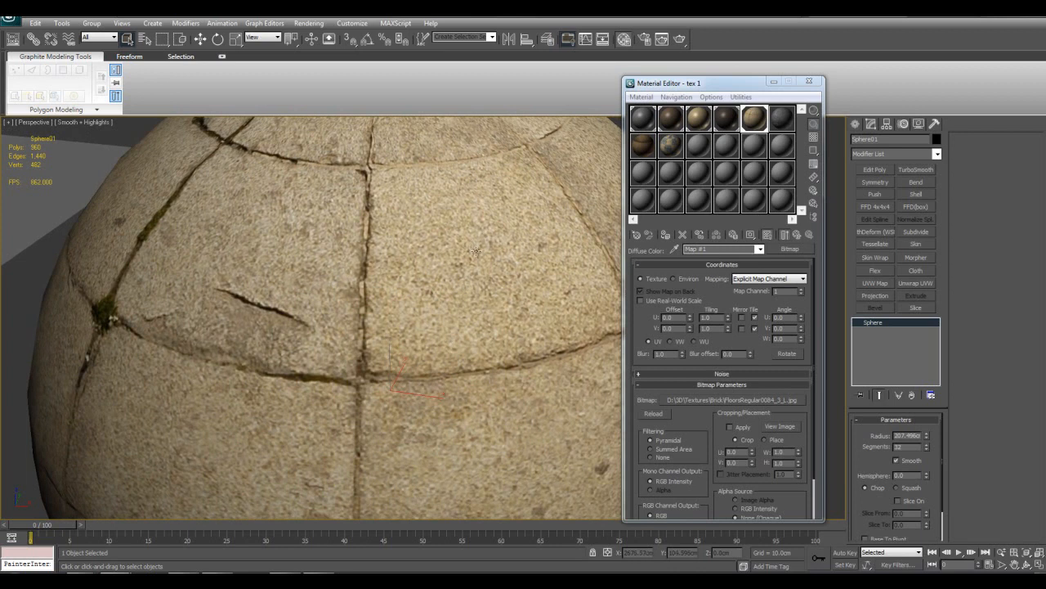
{"action": "middle_click_drag", "start_coordinate": [393, 278], "coordinate": [398, 243]}
Step: Assign the plain grey material 1 to the sphere and show its edged faces
{"action": "left_click", "coordinate": [642, 119]}
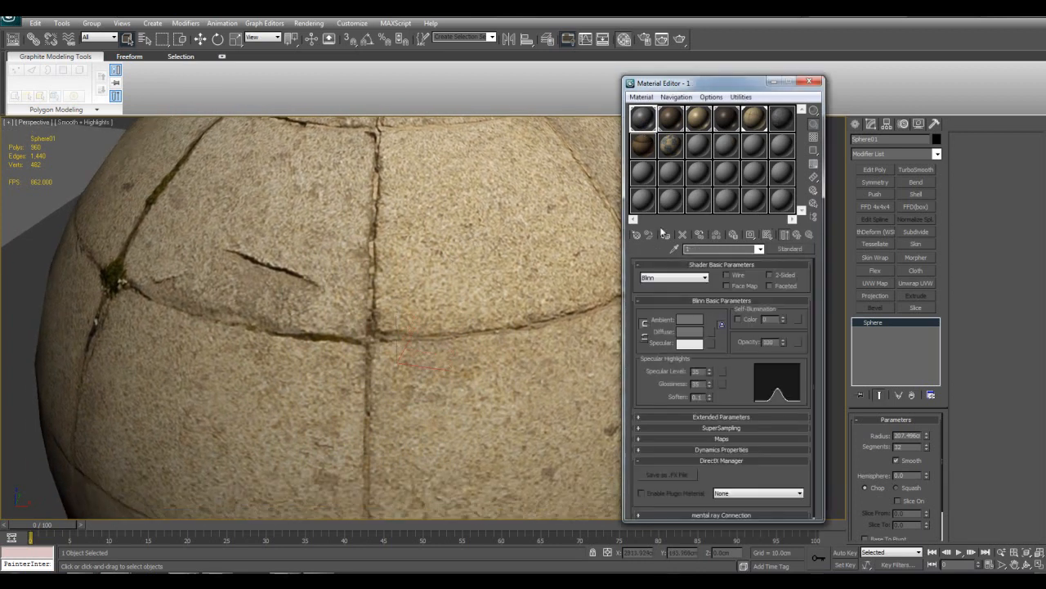
{"action": "left_click", "coordinate": [666, 234]}
{"action": "scroll", "coordinate": [496, 267], "scroll_direction": "down", "scroll_amount": 5}
{"action": "key", "text": "F4"}
{"action": "middle_click_drag", "start_coordinate": [492, 289], "coordinate": [511, 290]}
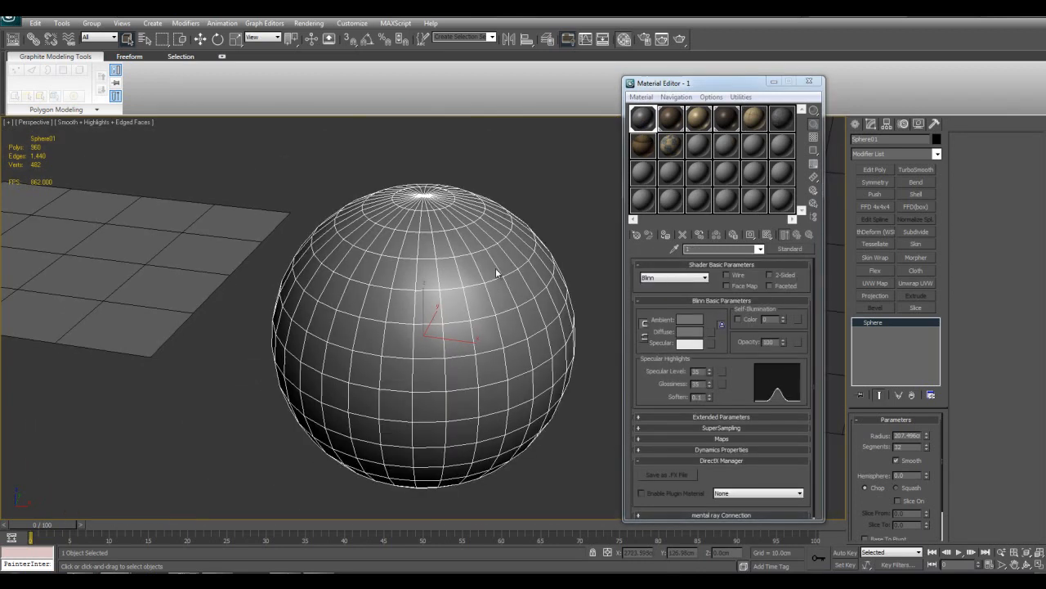
{"action": "middle_click_drag", "start_coordinate": [484, 256], "coordinate": [502, 287]}
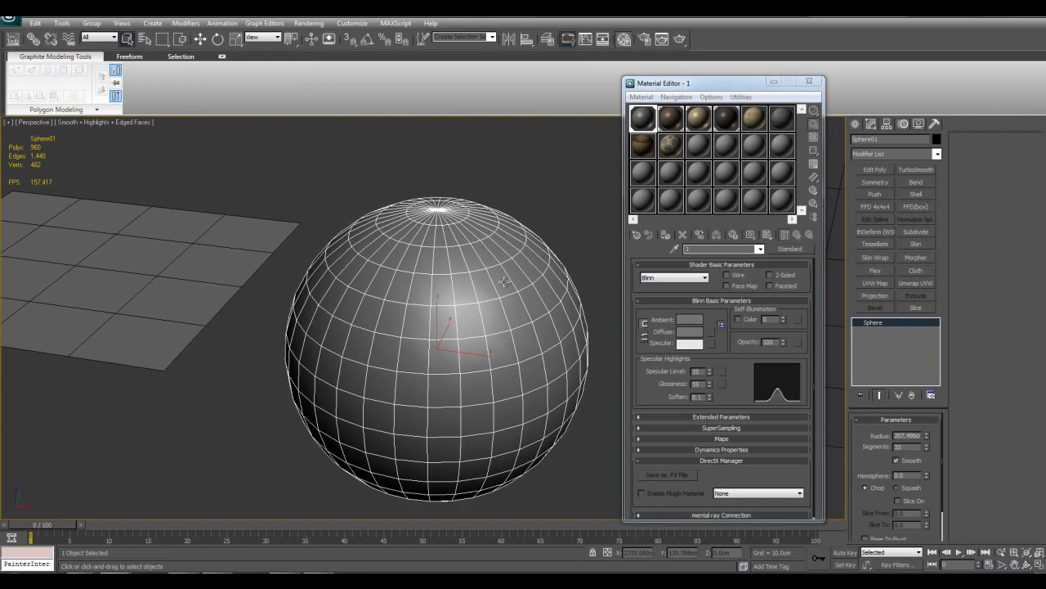
Step: Add a UVW Mapping Add modifier to the sphere
{"action": "middle_click_drag", "start_coordinate": [481, 252], "coordinate": [508, 232], "text": "alt"}
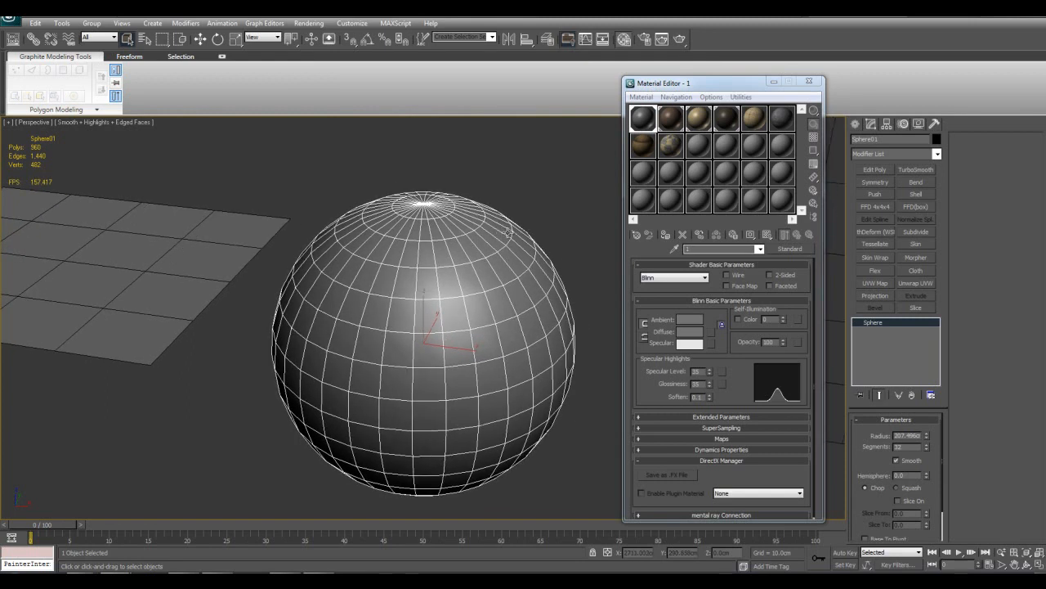
{"action": "left_click", "coordinate": [936, 153]}
{"action": "scroll", "coordinate": [927, 436], "scroll_direction": "down", "scroll_amount": 5}
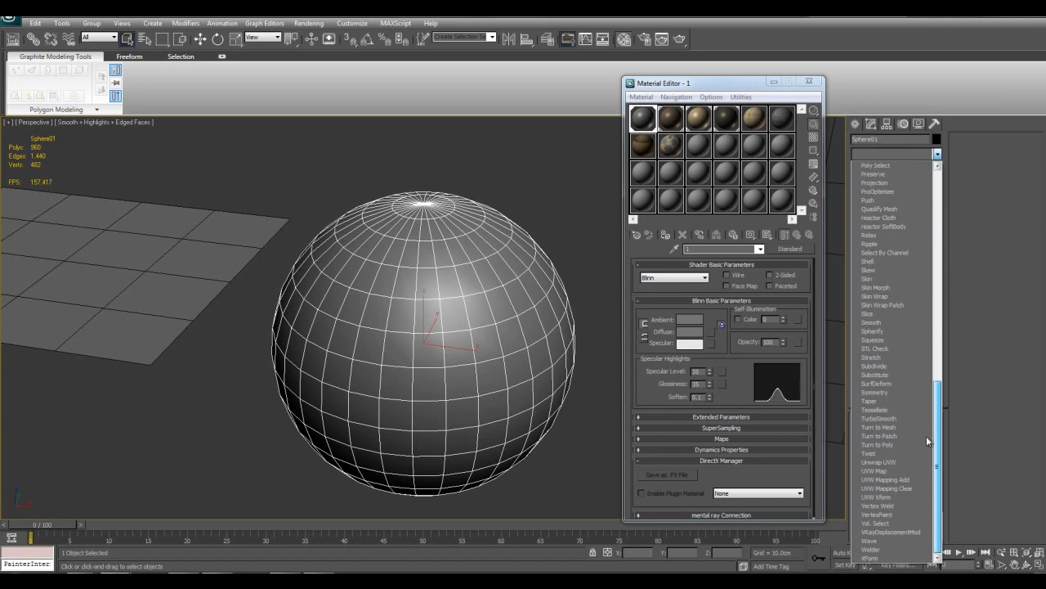
{"action": "left_click", "coordinate": [893, 481]}
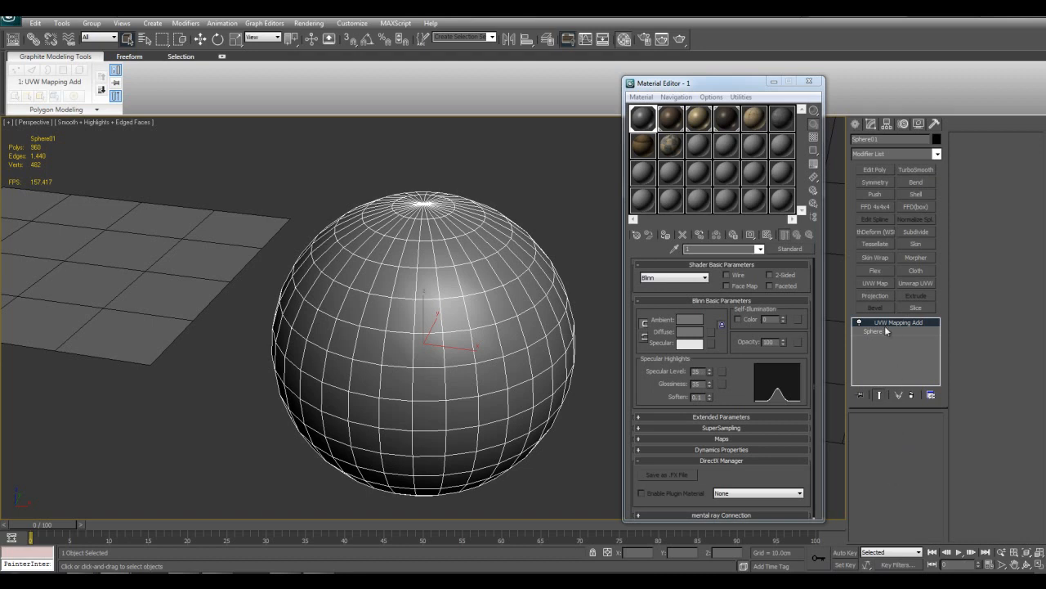
{"action": "left_click", "coordinate": [936, 155]}
{"action": "scroll", "coordinate": [930, 327], "scroll_direction": "down", "scroll_amount": 10}
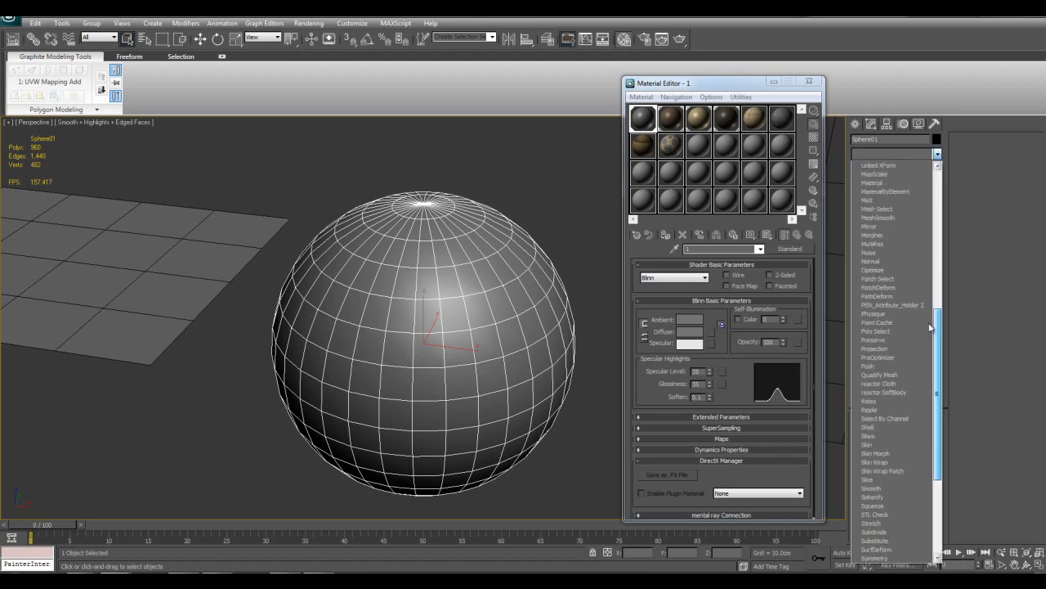
{"action": "scroll", "coordinate": [930, 330], "scroll_direction": "down", "scroll_amount": 2}
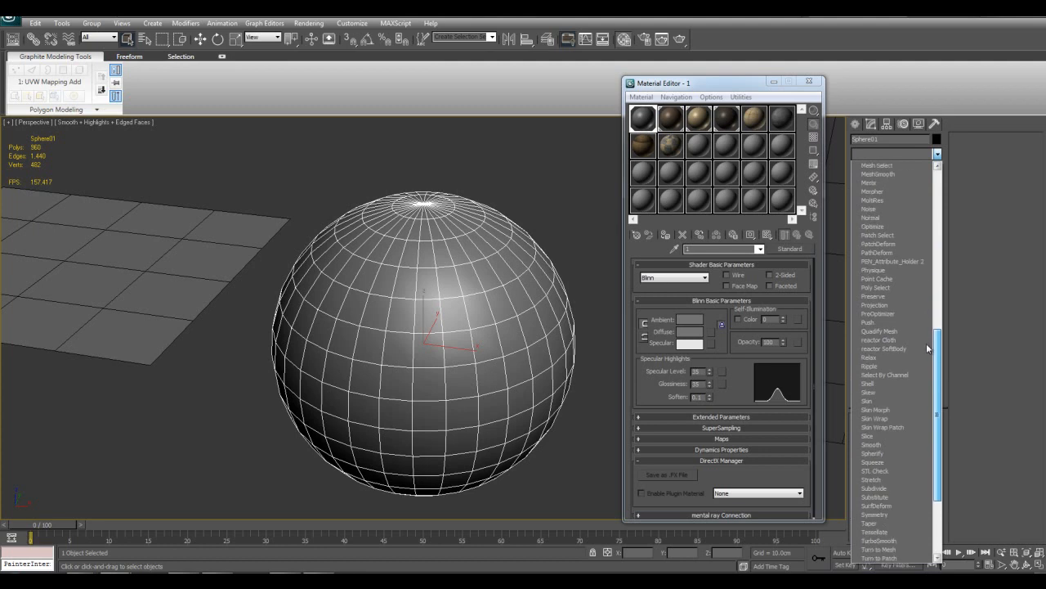
{"action": "left_click", "coordinate": [879, 367]}
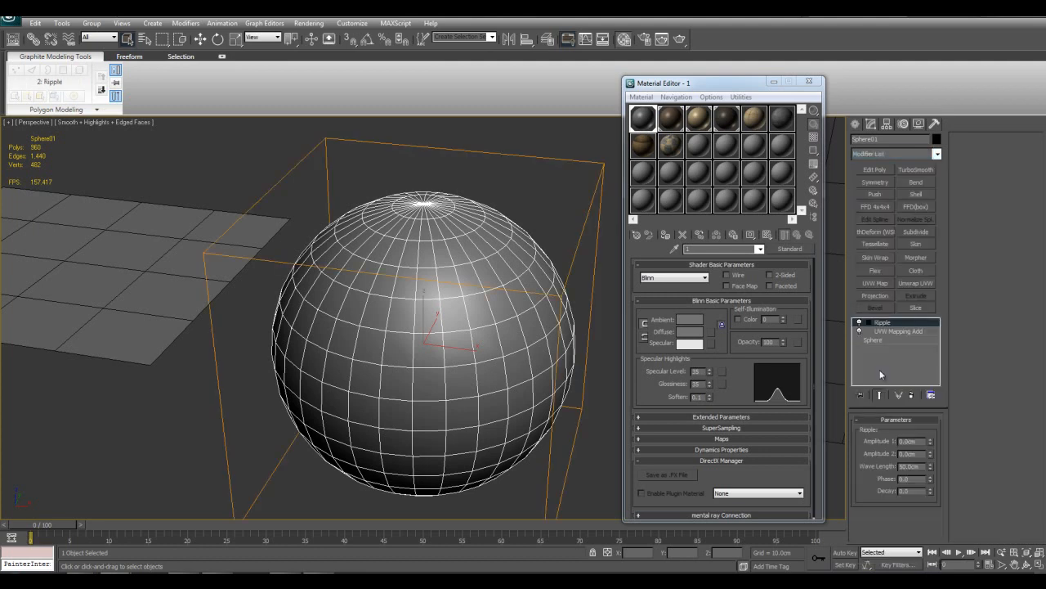
{"action": "right_click", "coordinate": [883, 327]}
{"action": "left_click", "coordinate": [887, 341]}
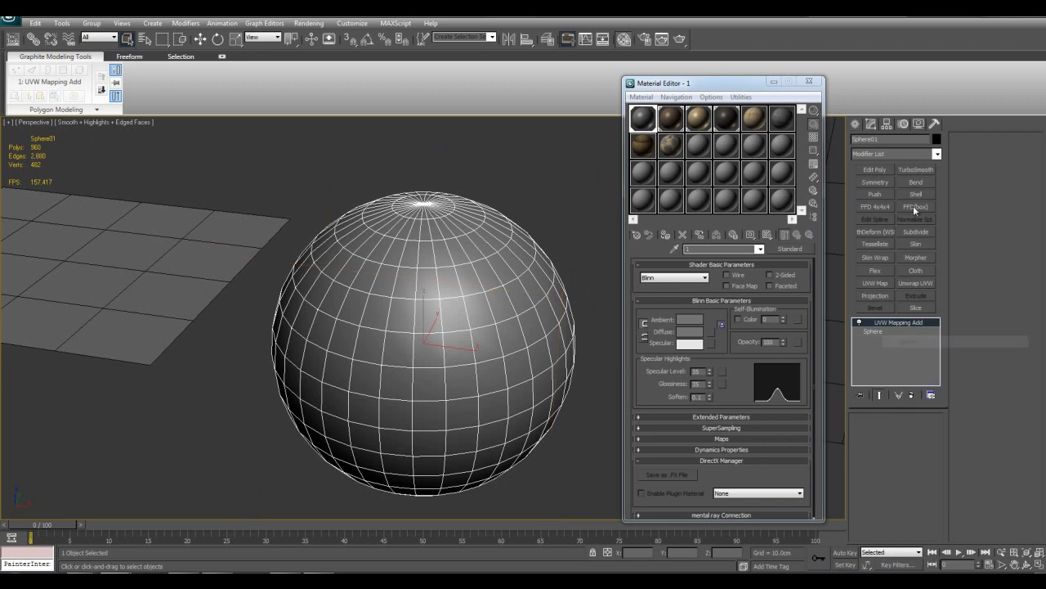
Step: Add a Select By Channel modifier above UVW Mapping Add on the sphere
{"action": "left_click", "coordinate": [937, 155]}
{"action": "scroll", "coordinate": [919, 350], "scroll_direction": "down", "scroll_amount": 13}
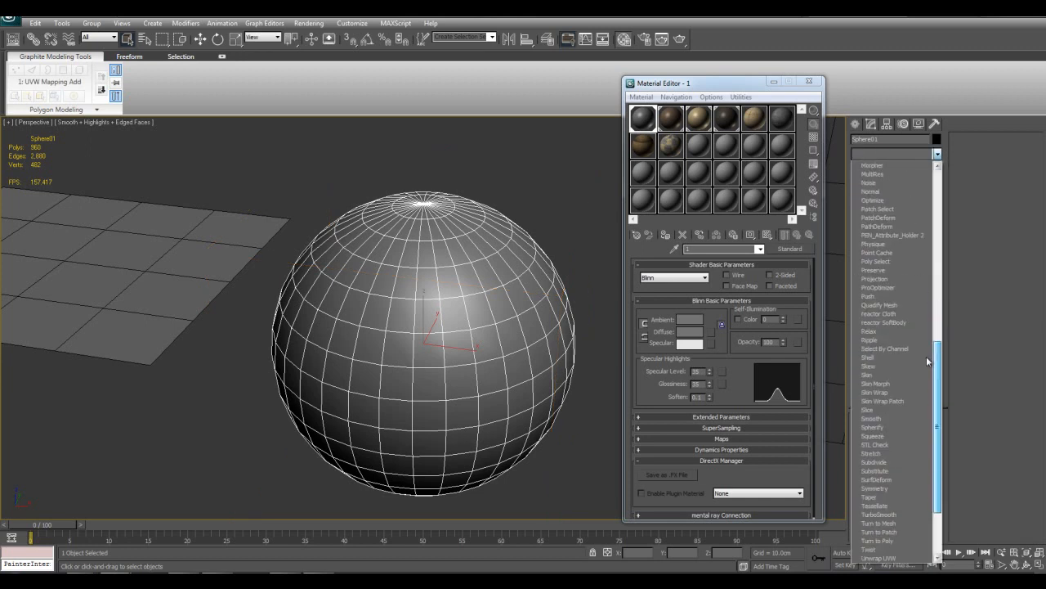
{"action": "left_click", "coordinate": [899, 339]}
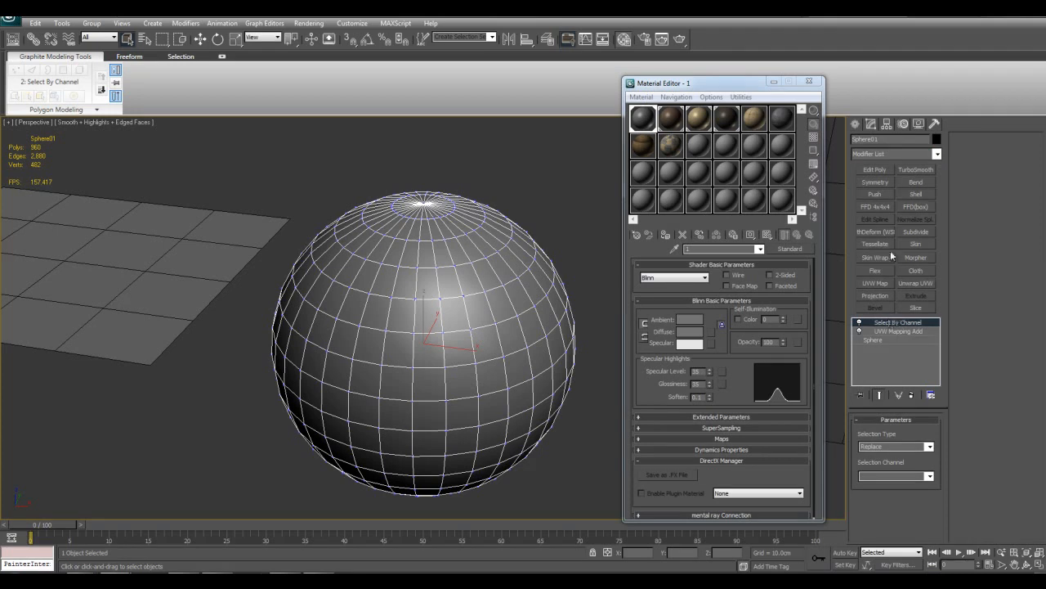
Step: Configure the utilities button set so that its last button holds the Channel Info utility
{"action": "left_click", "coordinate": [935, 124]}
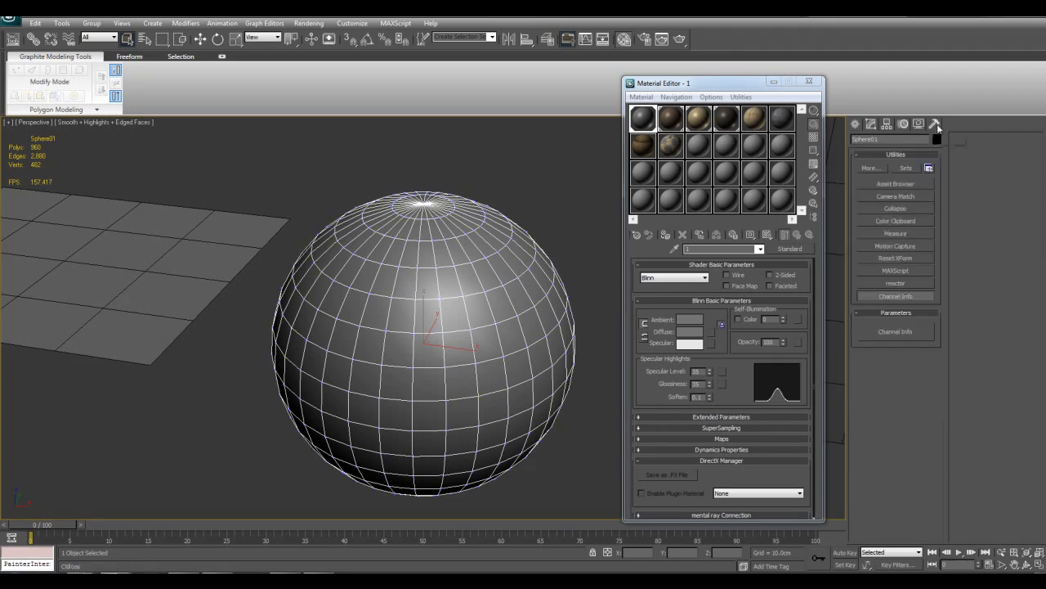
{"action": "left_click", "coordinate": [930, 168]}
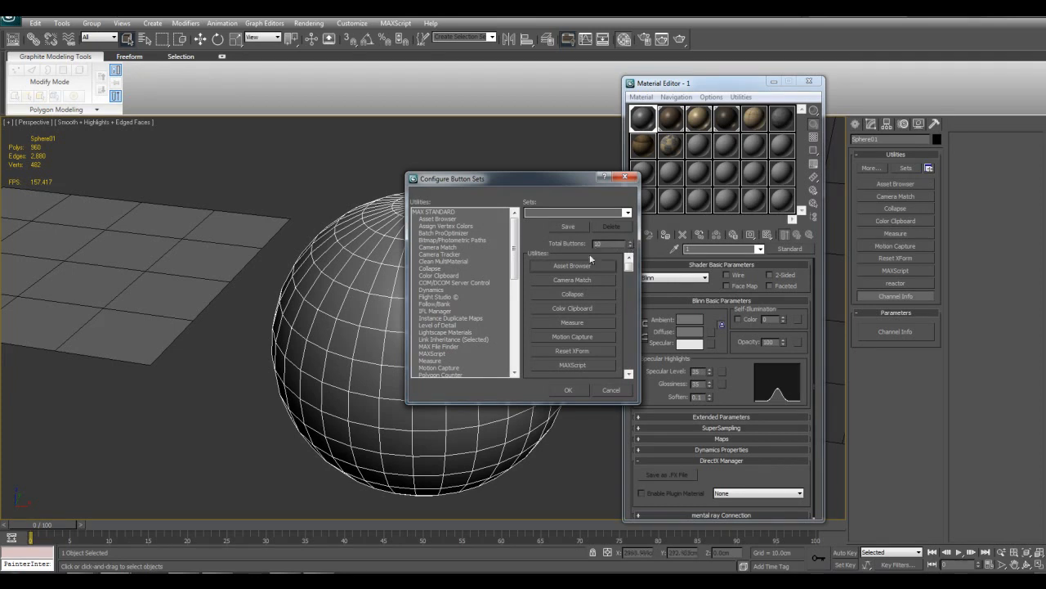
{"action": "left_click_drag", "start_coordinate": [628, 266], "coordinate": [628, 373]}
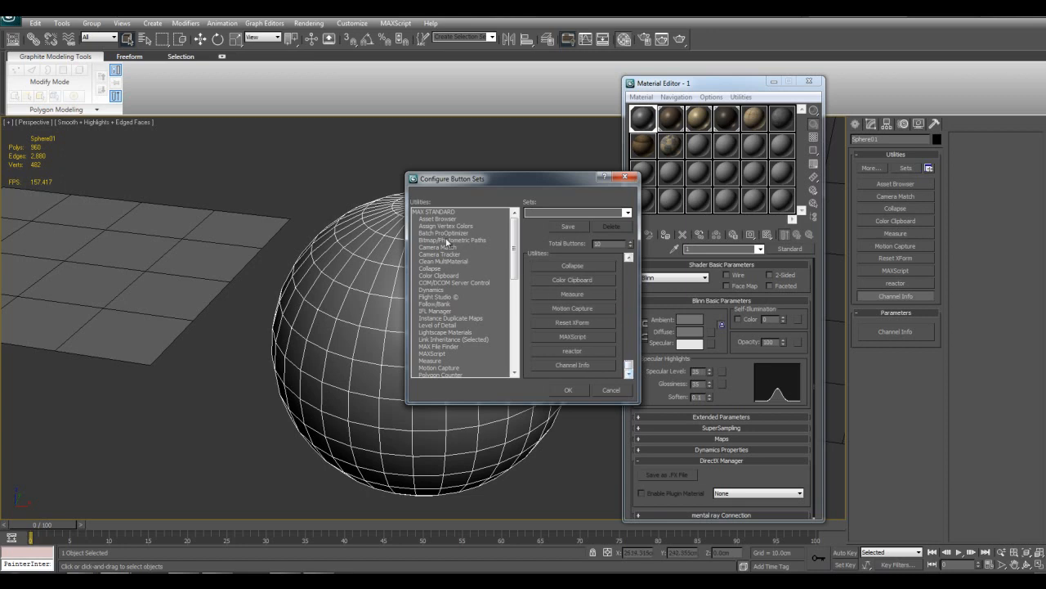
{"action": "left_click_drag", "start_coordinate": [513, 247], "coordinate": [511, 298]}
{"action": "left_click", "coordinate": [444, 304]}
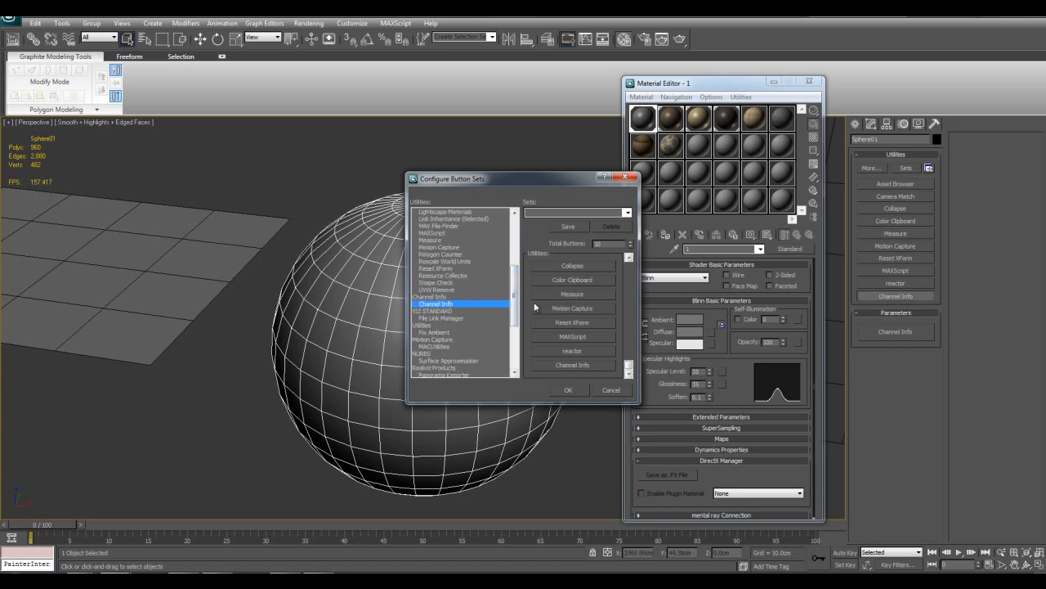
{"action": "left_click_drag", "start_coordinate": [444, 306], "coordinate": [574, 364]}
{"action": "left_click", "coordinate": [571, 388]}
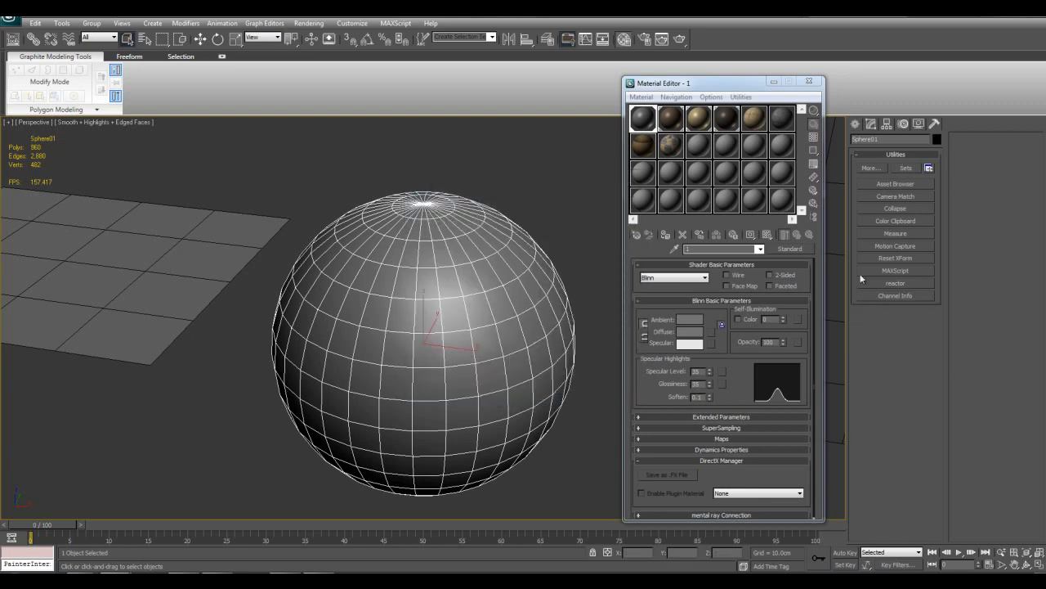
Step: Run the Channel Info utility on the sphere, examine its listed map channels beside the mesh, and close the Map Channel Info window
{"action": "left_click", "coordinate": [888, 296]}
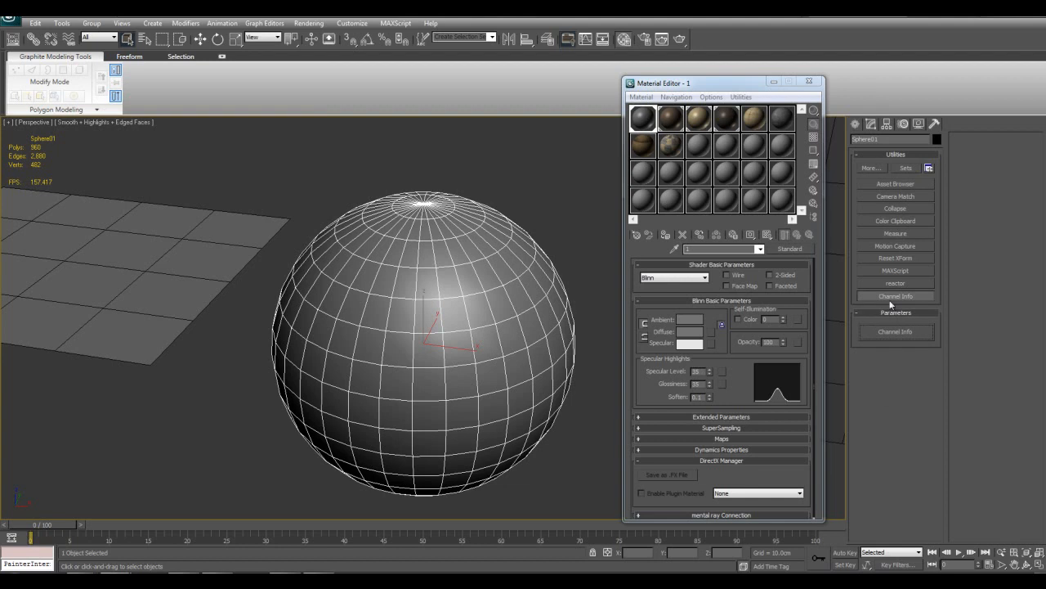
{"action": "left_click", "coordinate": [895, 331]}
{"action": "left_click_drag", "start_coordinate": [236, 23], "coordinate": [606, 244]}
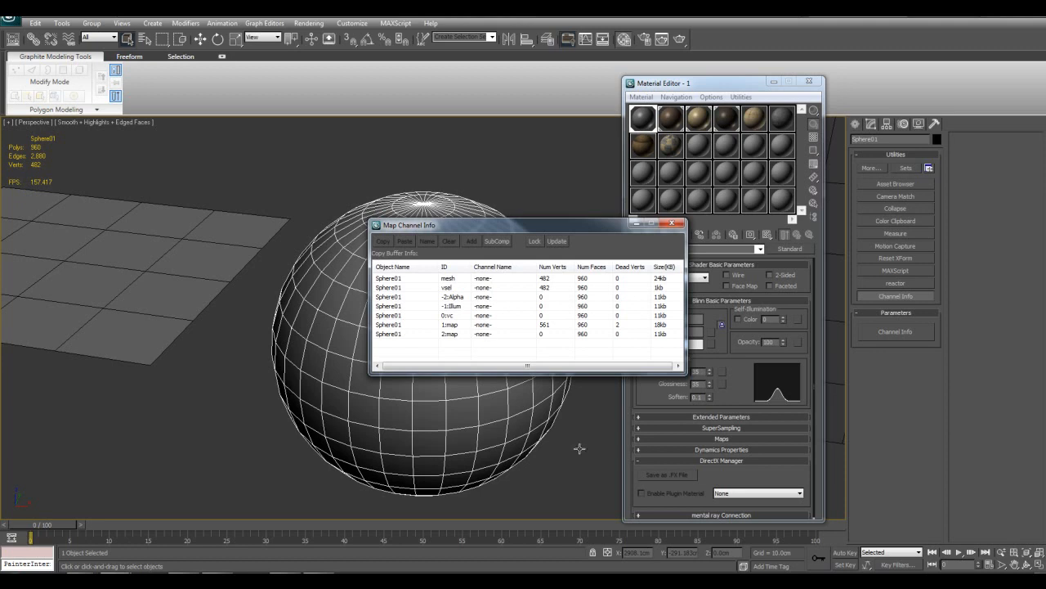
{"action": "left_click_drag", "start_coordinate": [563, 233], "coordinate": [828, 243]}
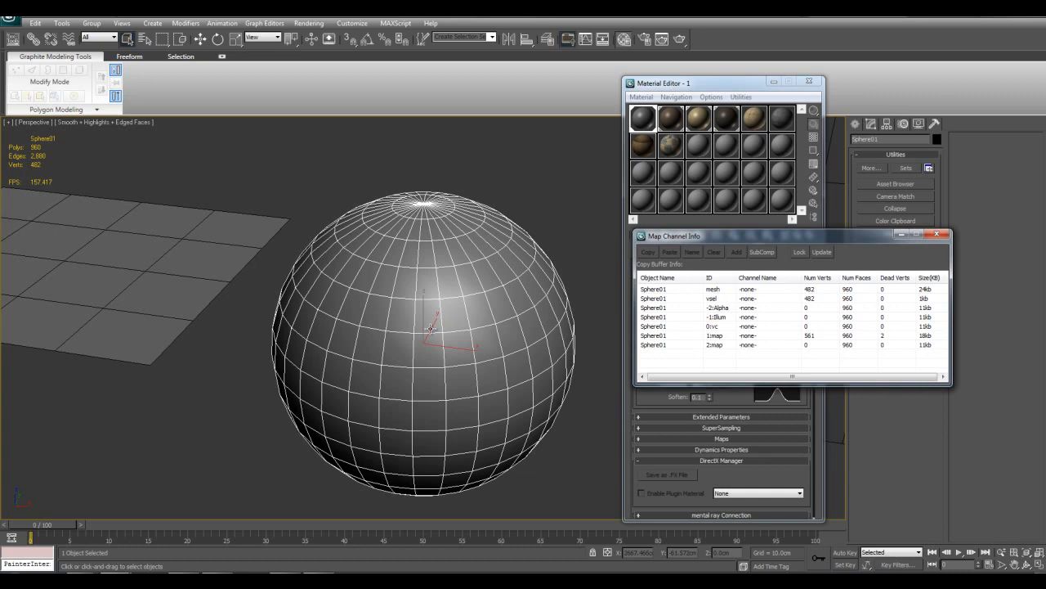
{"action": "mouse_move", "coordinate": [458, 327]}
{"action": "middle_mouse_down"}
{"action": "mouse_move", "coordinate": [441, 371]}
{"action": "mouse_move", "coordinate": [471, 352]}
{"action": "mouse_move", "coordinate": [473, 310]}
{"action": "middle_mouse_up"}
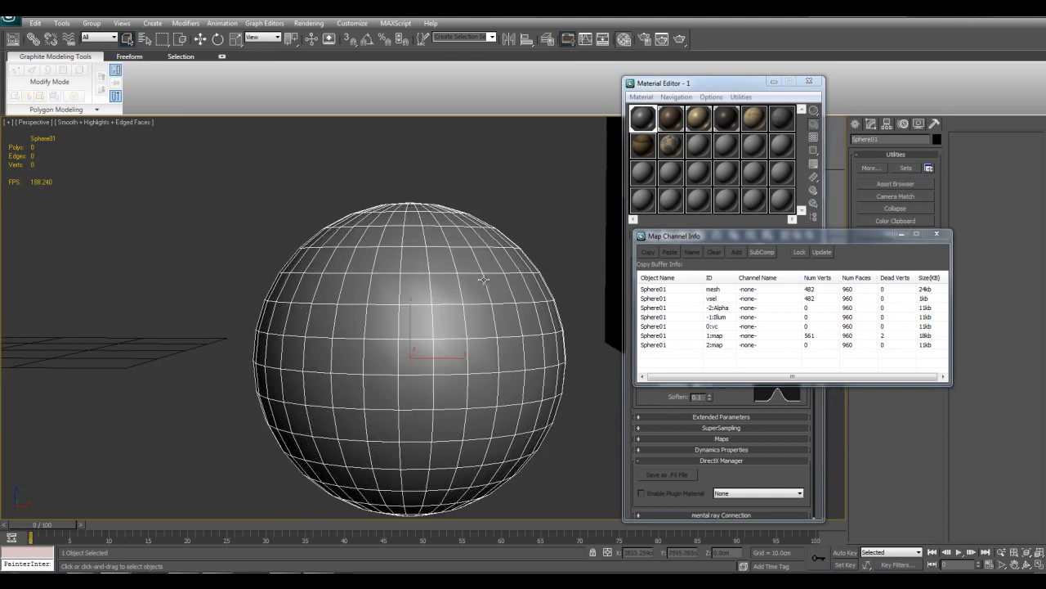
{"action": "middle_click_drag", "start_coordinate": [488, 286], "coordinate": [486, 340], "text": "alt"}
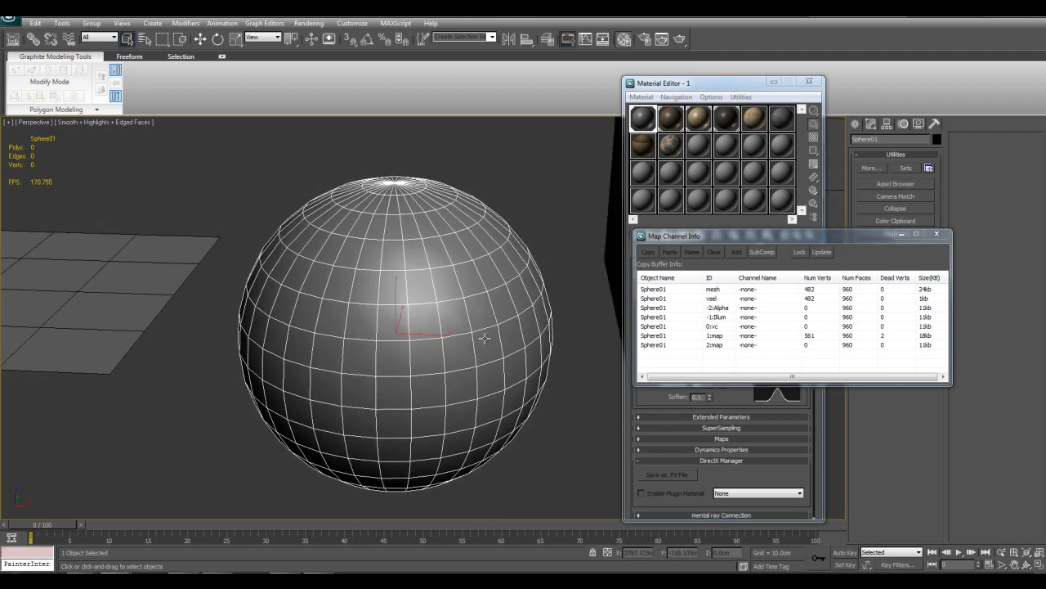
{"action": "left_click_drag", "start_coordinate": [770, 242], "coordinate": [722, 260]}
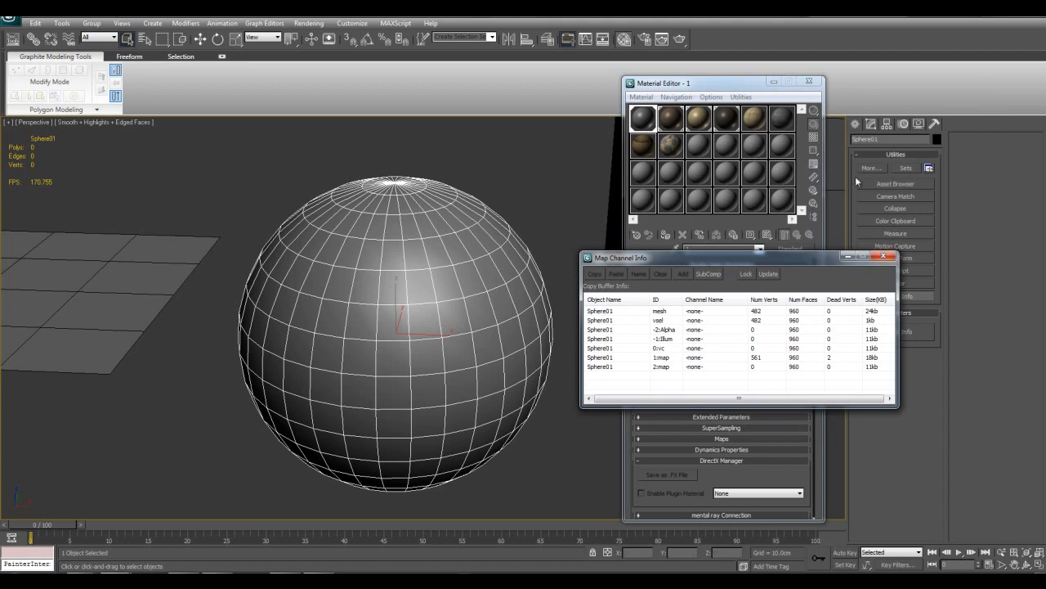
{"action": "left_click", "coordinate": [883, 258]}
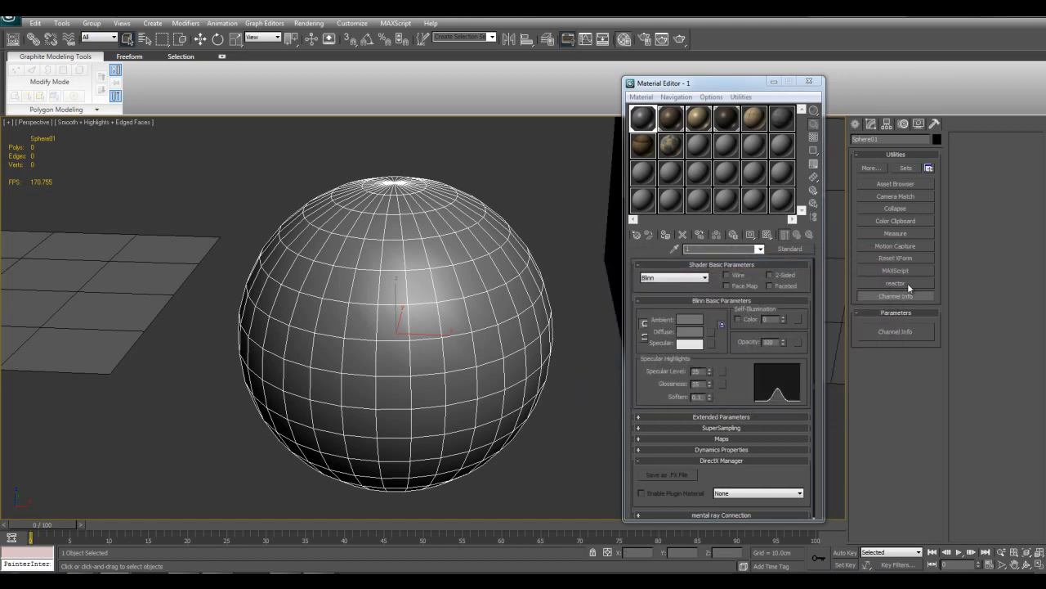
Step: Reopen the sphere's Map Channel Info, compare the vertex counts of its channels, and close it again
{"action": "left_click", "coordinate": [899, 332]}
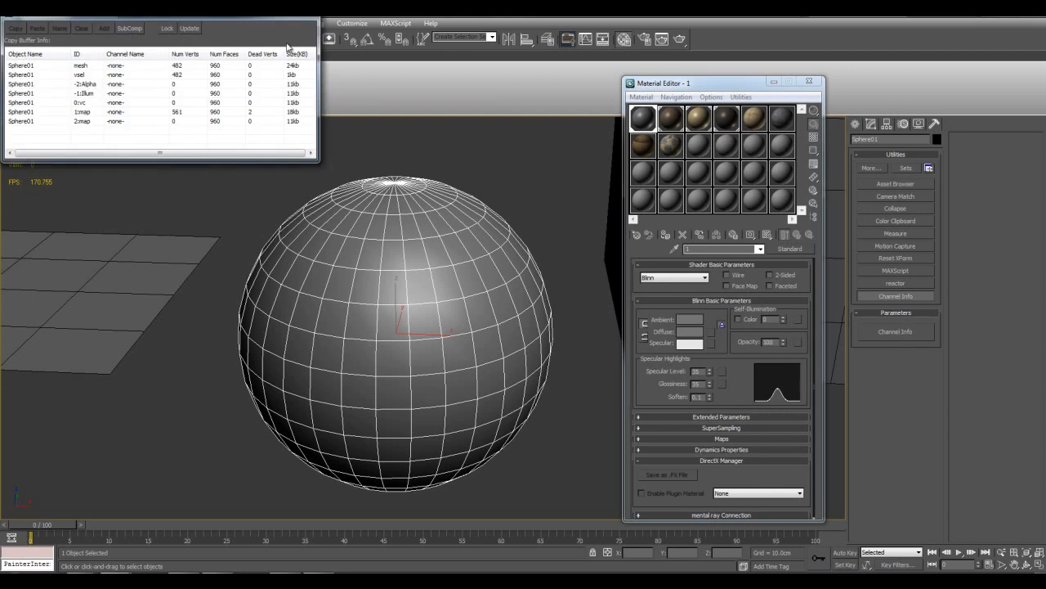
{"action": "left_click_drag", "start_coordinate": [234, 19], "coordinate": [657, 193]}
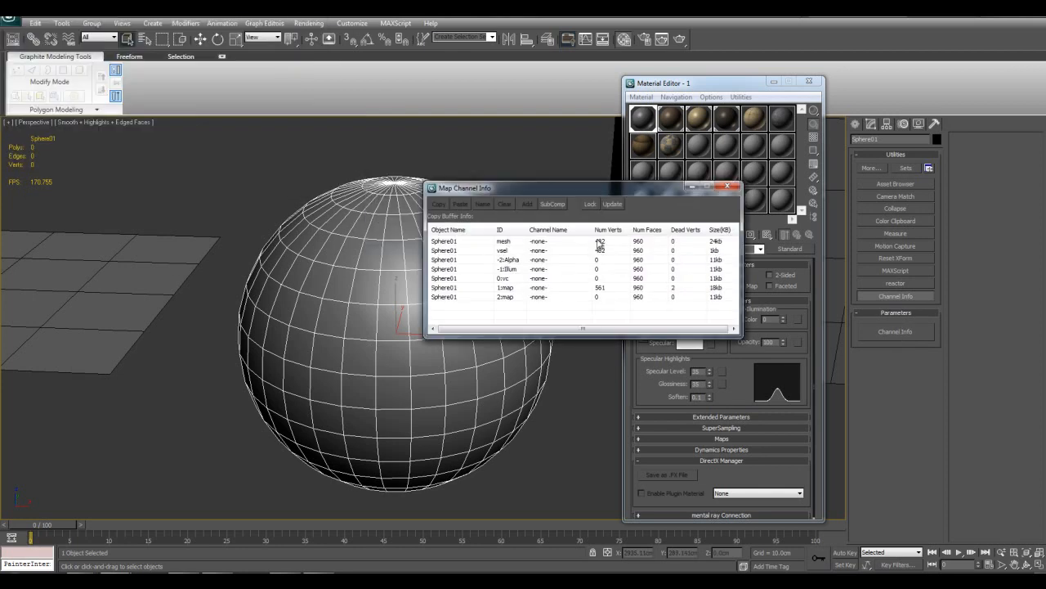
{"action": "left_click", "coordinate": [726, 187]}
Step: Delete the Select By Channel and UVW Mapping Add modifiers from the sphere's modifier stack
{"action": "left_click", "coordinate": [872, 124]}
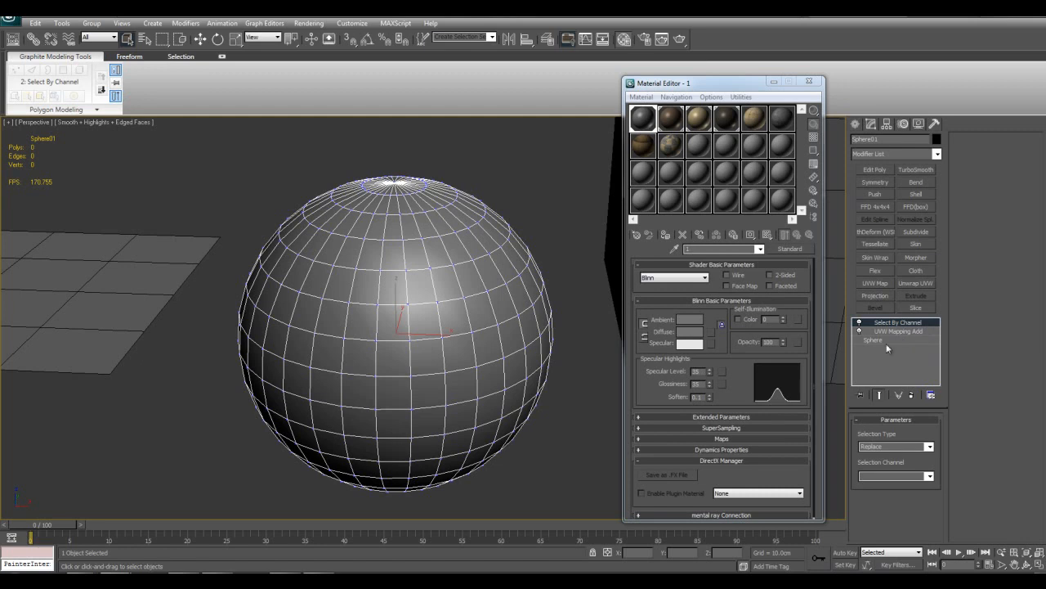
{"action": "right_click", "coordinate": [897, 321]}
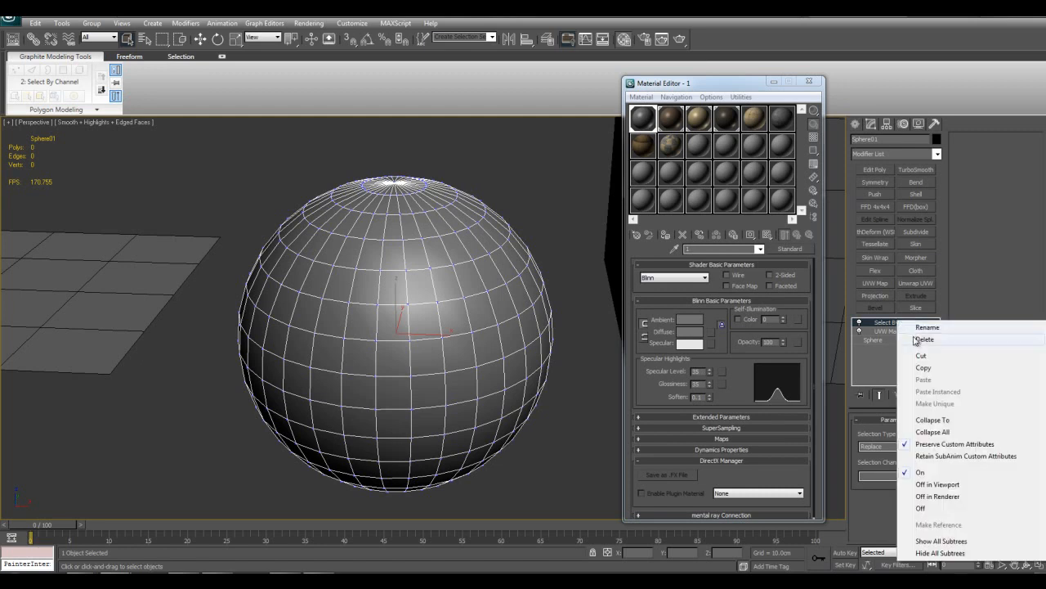
{"action": "left_click", "coordinate": [914, 340]}
{"action": "right_click", "coordinate": [896, 325]}
{"action": "left_click", "coordinate": [908, 336]}
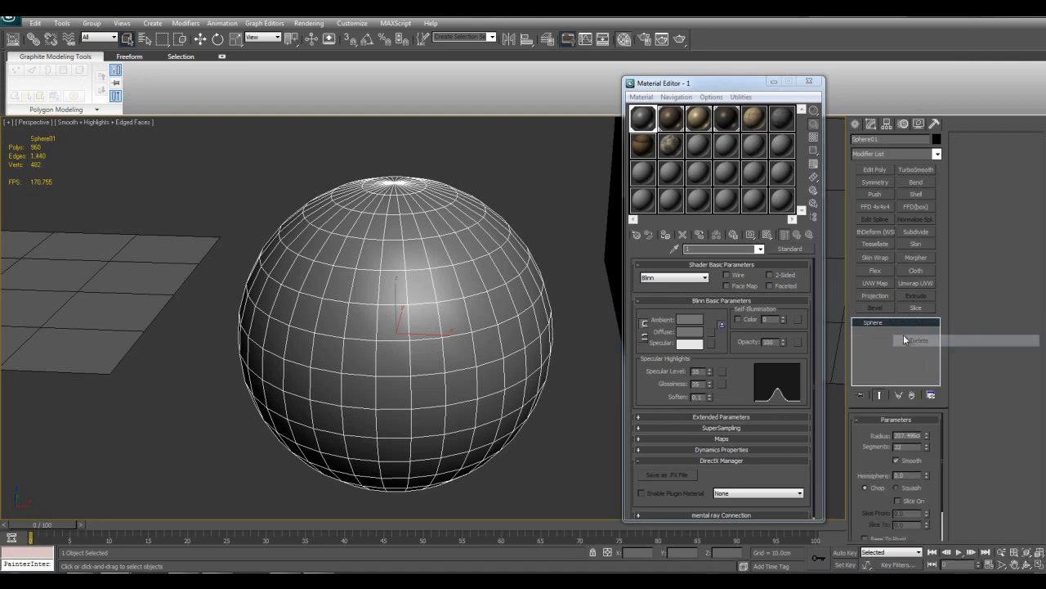
Step: Add a UVW Xform modifier to the sphere and bring its mapping parameters into view
{"action": "left_click", "coordinate": [937, 155]}
{"action": "scroll", "coordinate": [916, 376], "scroll_direction": "down", "scroll_amount": 5}
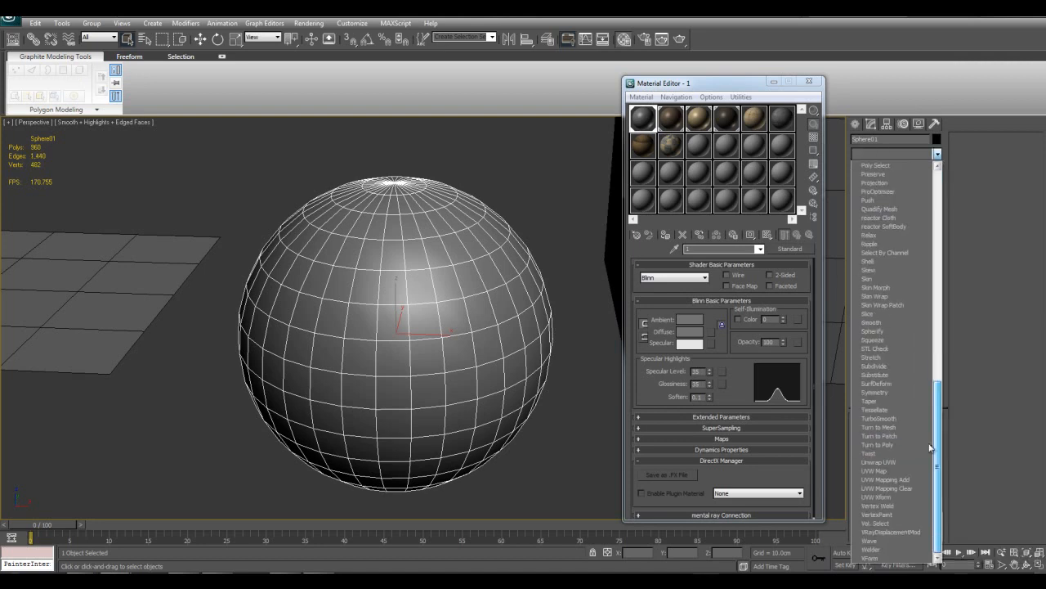
{"action": "left_click", "coordinate": [897, 497]}
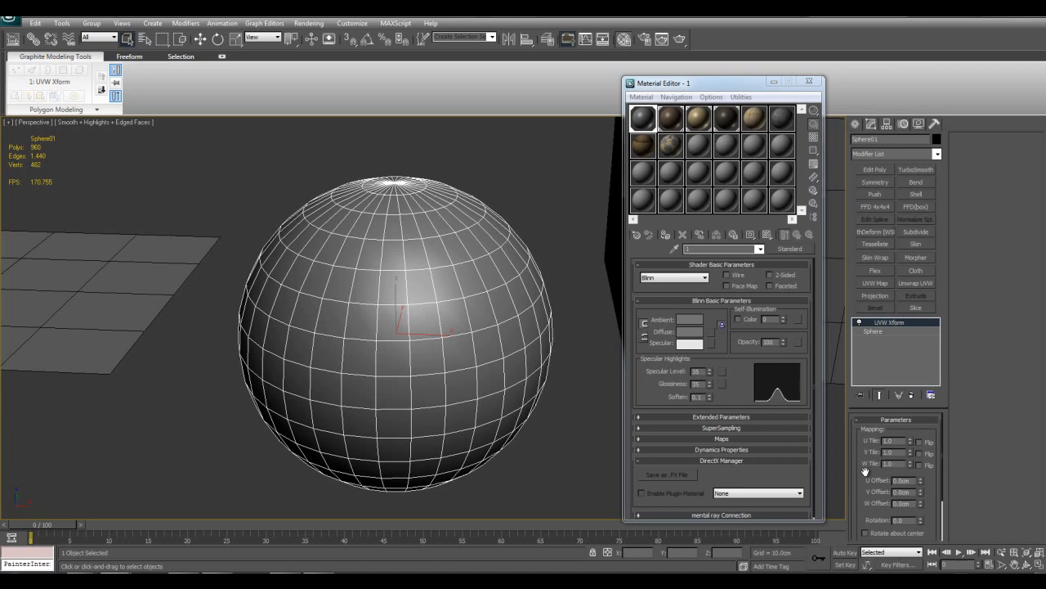
{"action": "left_click_drag", "start_coordinate": [865, 472], "coordinate": [864, 465]}
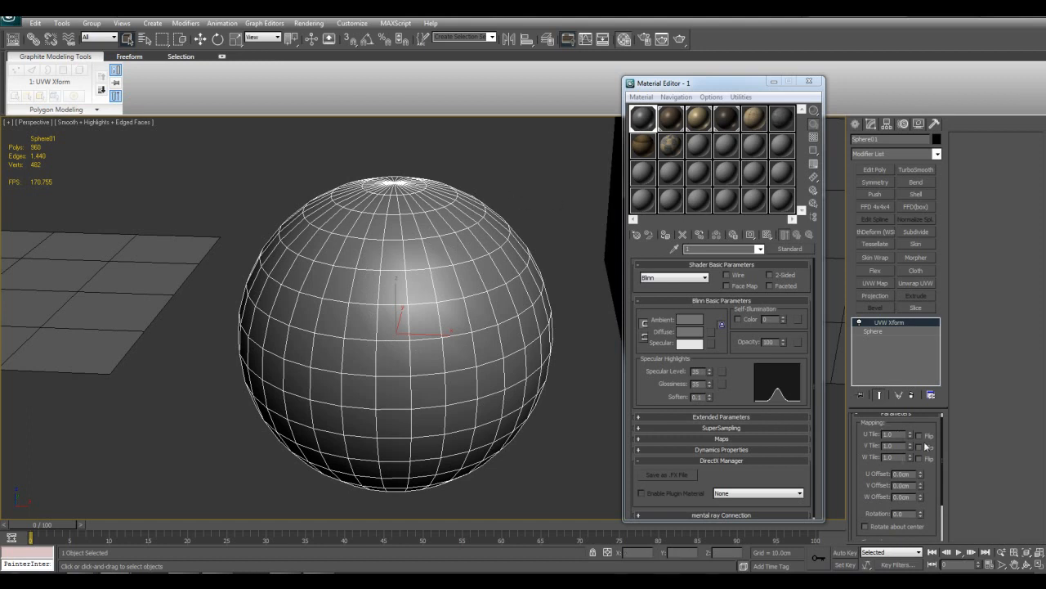
Step: Assign the stone-textured material tex 1 to the sphere and turn off edged faces
{"action": "key", "text": "m"}
{"action": "key", "text": "m"}
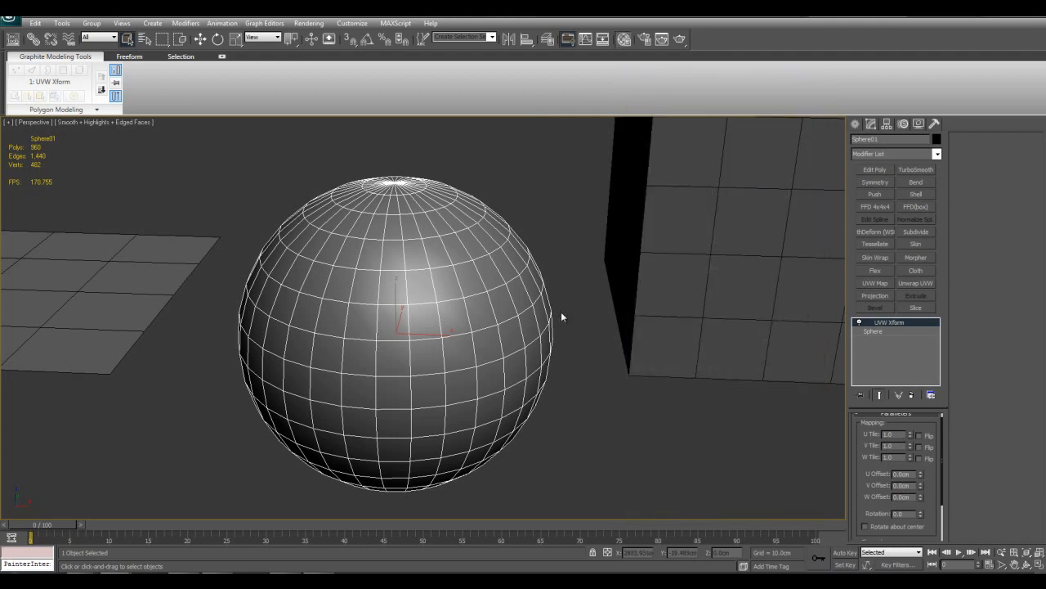
{"action": "left_click", "coordinate": [754, 118]}
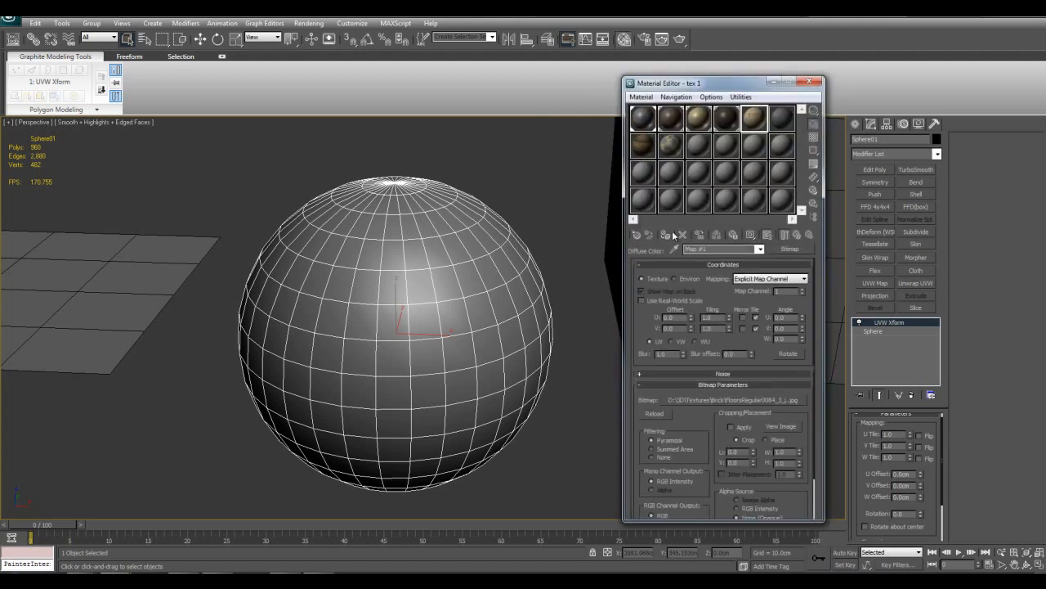
{"action": "left_click", "coordinate": [667, 236]}
{"action": "key", "text": "F4"}
Step: Set the UVW Xform's U Tile and V Tile to 5.0 to repeat the stone texture across the sphere
{"action": "scroll", "coordinate": [503, 268], "scroll_direction": "up", "scroll_amount": 5}
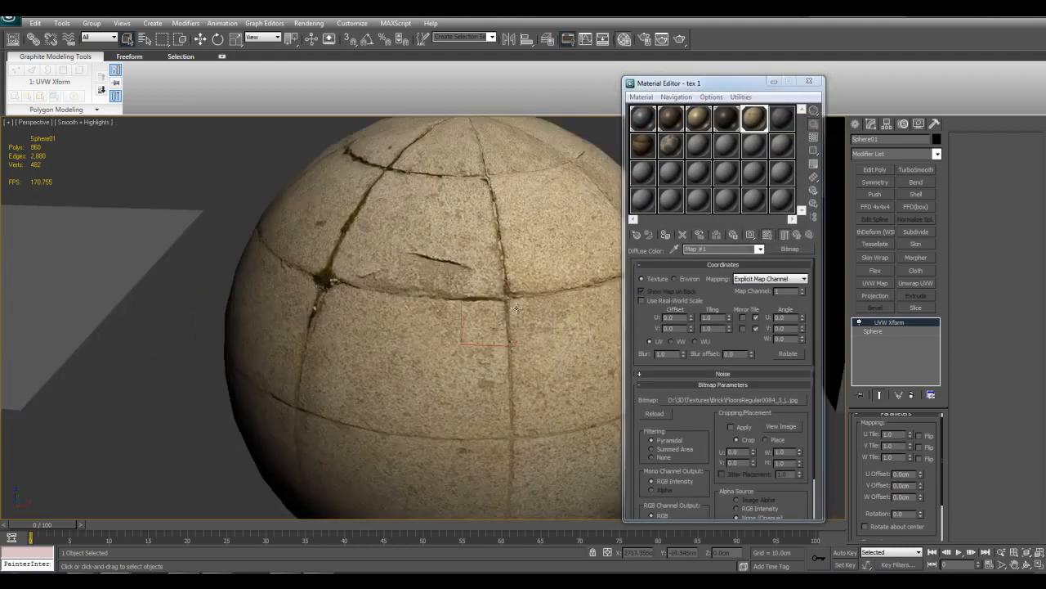
{"action": "middle_click_drag", "start_coordinate": [504, 268], "coordinate": [485, 205], "text": "alt"}
{"action": "scroll", "coordinate": [490, 245], "scroll_direction": "down", "scroll_amount": 3}
{"action": "scroll", "coordinate": [490, 244], "scroll_direction": "up", "scroll_amount": 4}
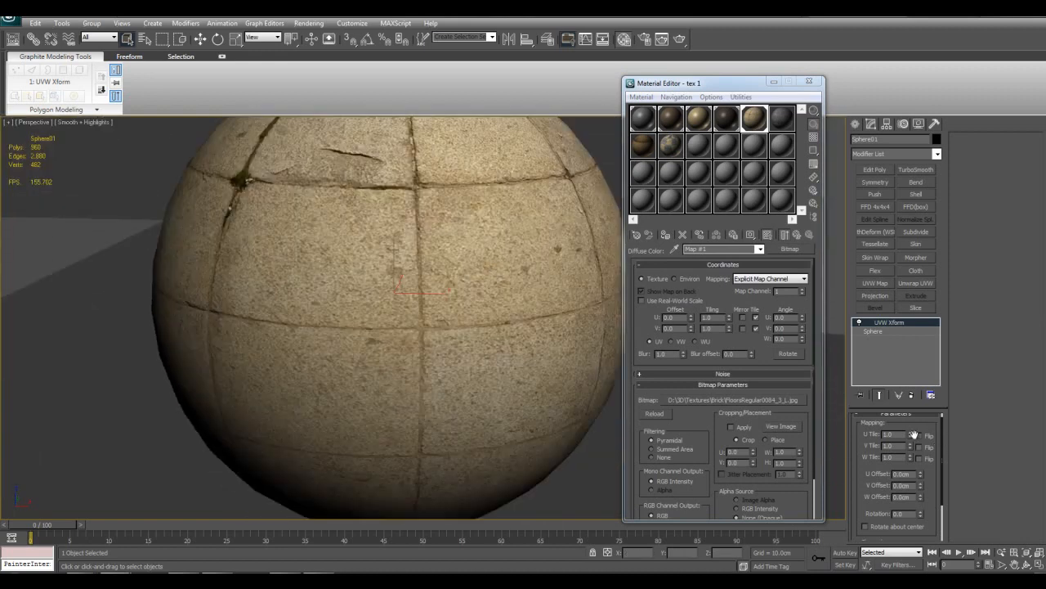
{"action": "left_click_drag", "start_coordinate": [912, 434], "coordinate": [912, 397]}
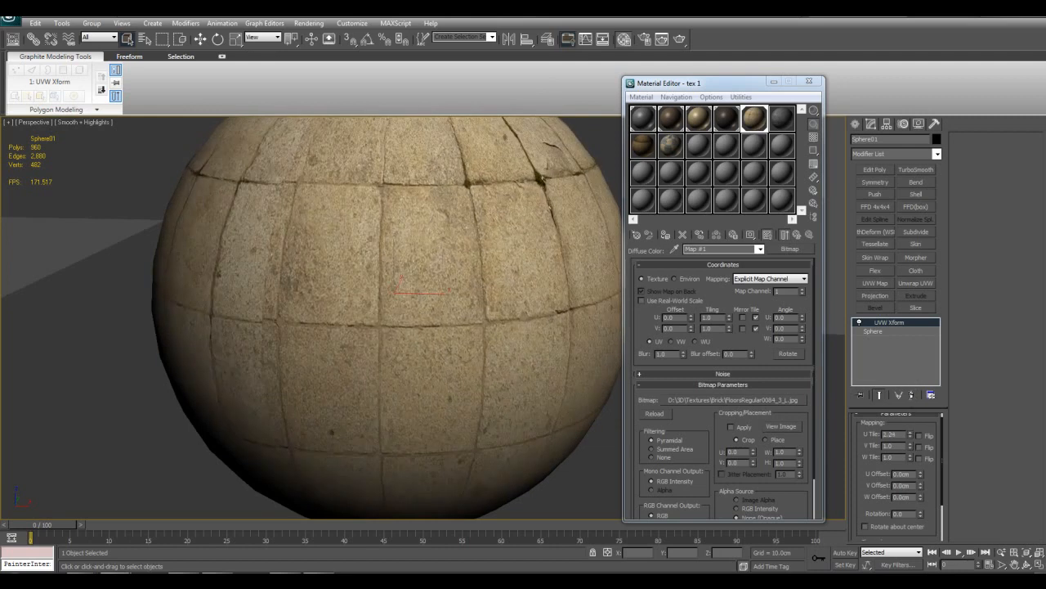
{"action": "left_click_drag", "start_coordinate": [904, 434], "coordinate": [773, 432]}
{"action": "type", "text": "5"}
{"action": "key", "text": "Return"}
{"action": "scroll", "coordinate": [412, 337], "scroll_direction": "up", "scroll_amount": 4}
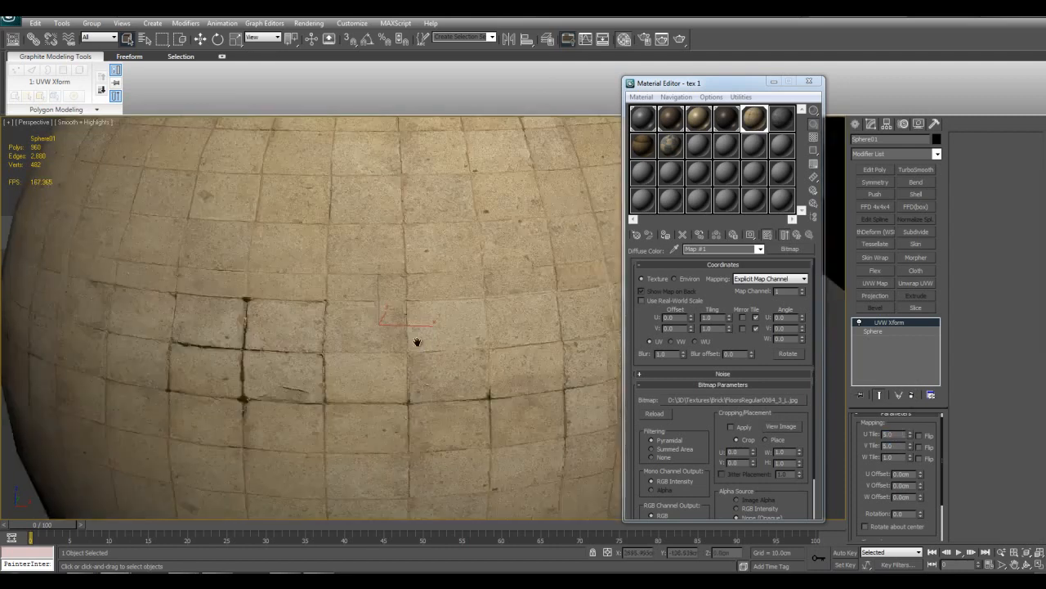
Step: Set the UVW Xform's U Tile and V Tile to 12.0 to repeat the sphere's stone texture more densely
{"action": "scroll", "coordinate": [412, 337], "scroll_direction": "down", "scroll_amount": 5}
{"action": "scroll", "coordinate": [412, 337], "scroll_direction": "up", "scroll_amount": 5}
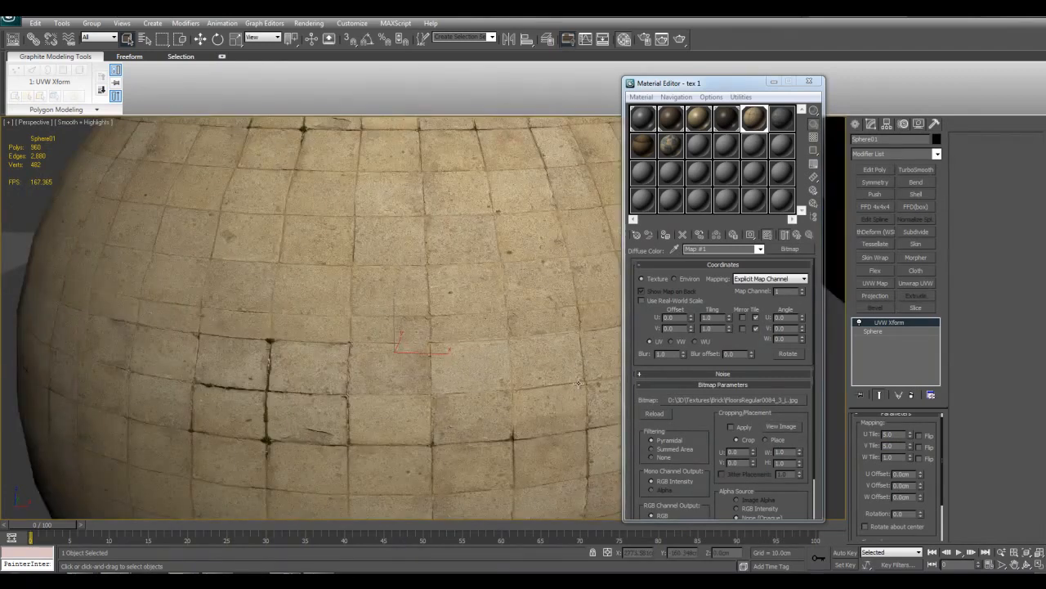
{"action": "scroll", "coordinate": [383, 333], "scroll_direction": "down", "scroll_amount": 5}
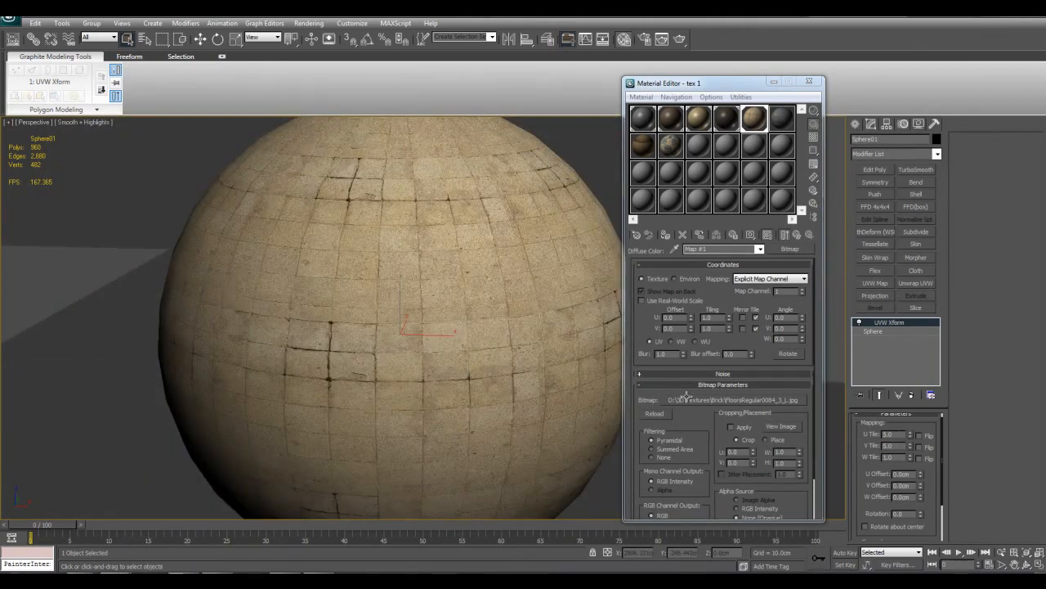
{"action": "middle_click_drag", "start_coordinate": [439, 320], "coordinate": [523, 349], "text": "alt"}
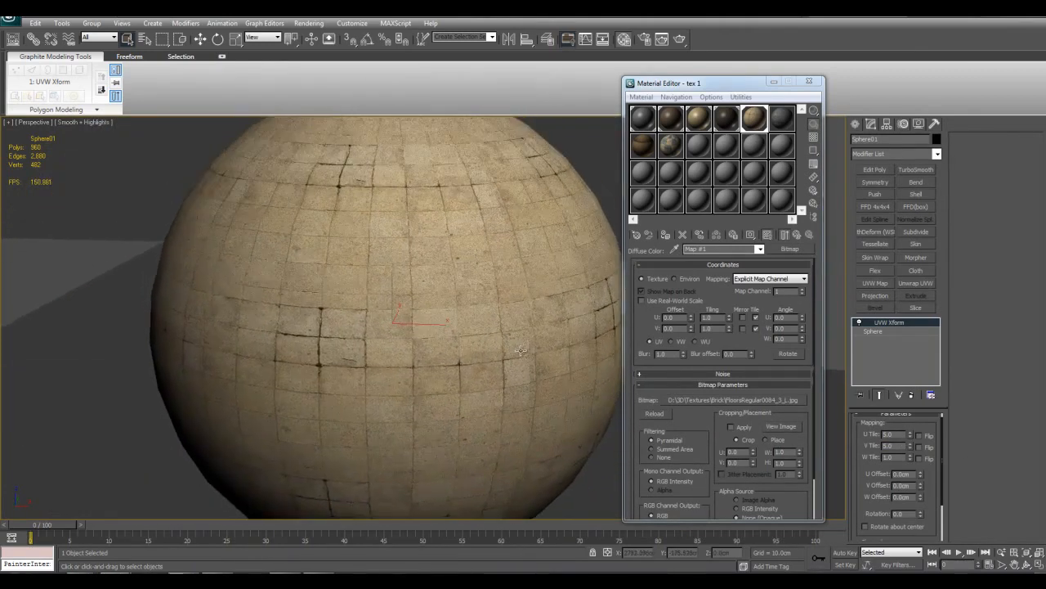
{"action": "double_click", "coordinate": [895, 434]}
{"action": "type", "text": "1"}
{"action": "double_click", "coordinate": [904, 446]}
{"action": "type", "text": "12"}
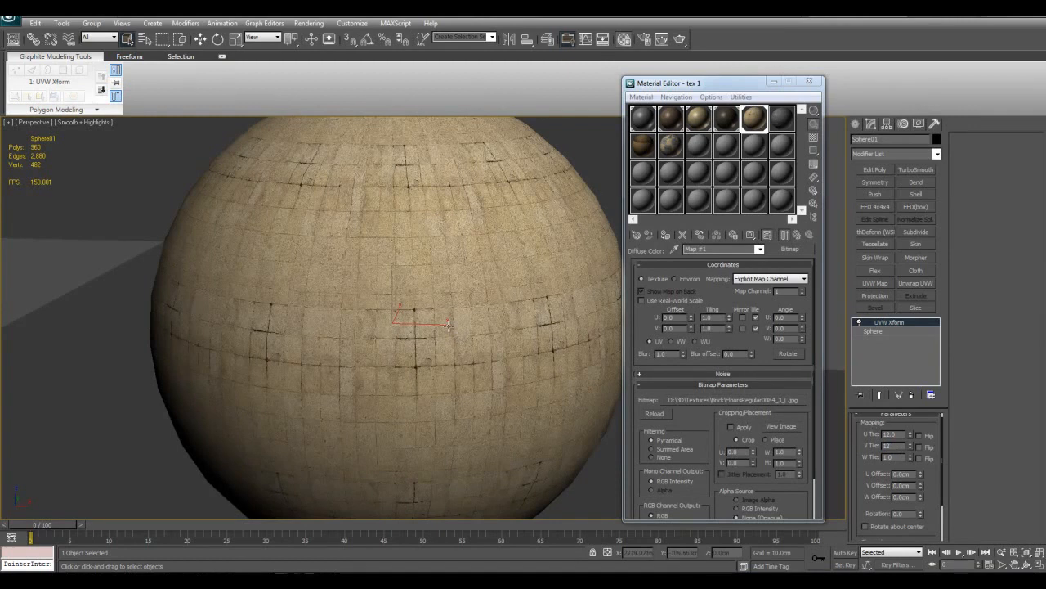
{"action": "middle_click_drag", "start_coordinate": [435, 306], "coordinate": [467, 328]}
{"action": "middle_click_drag", "start_coordinate": [522, 354], "coordinate": [513, 365]}
{"action": "scroll", "coordinate": [442, 261], "scroll_direction": "up", "scroll_amount": 5}
{"action": "middle_click_drag", "start_coordinate": [420, 304], "coordinate": [515, 376]}
{"action": "scroll", "coordinate": [474, 366], "scroll_direction": "down", "scroll_amount": 5}
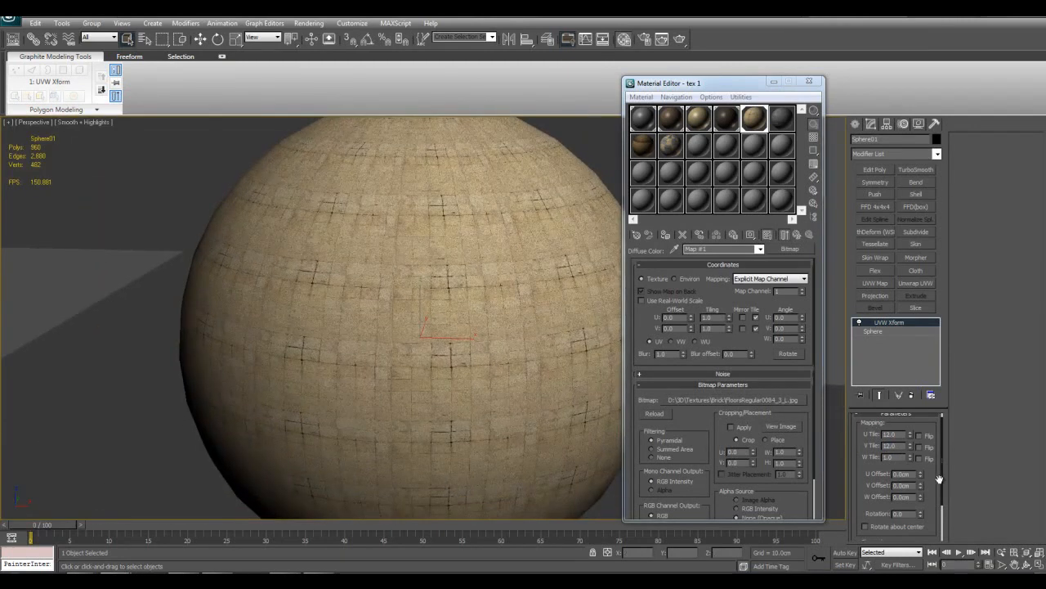
Step: Try shifting the sphere's texture with the UVW Xform's U, V and W Offset values
{"action": "left_click_drag", "start_coordinate": [921, 476], "coordinate": [894, 428]}
{"action": "right_click", "coordinate": [895, 428]}
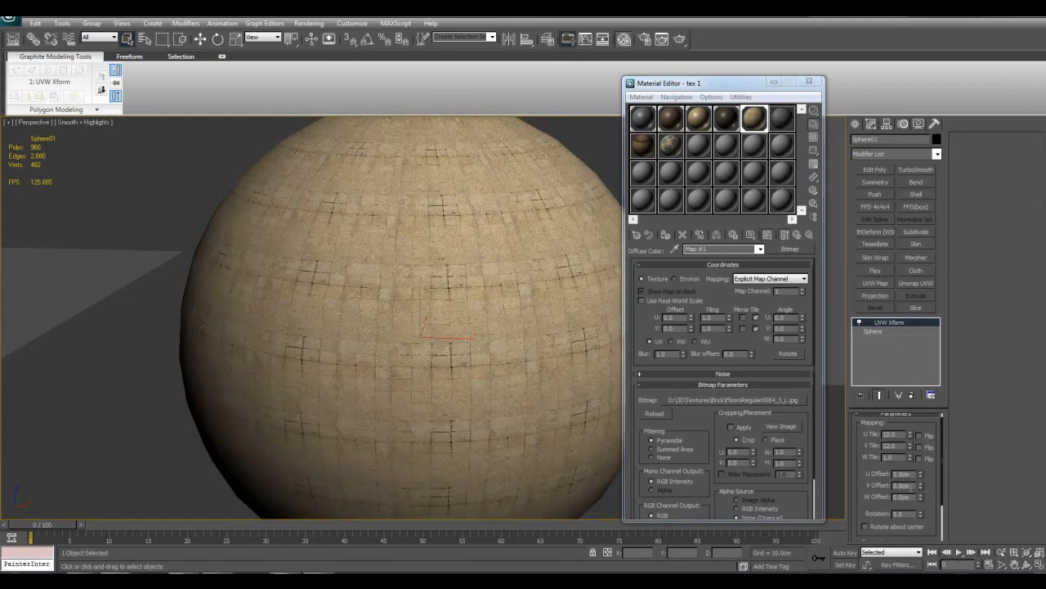
{"action": "left_click_drag", "start_coordinate": [922, 487], "coordinate": [910, 446]}
{"action": "right_click", "coordinate": [910, 445]}
{"action": "left_click_drag", "start_coordinate": [921, 498], "coordinate": [921, 441]}
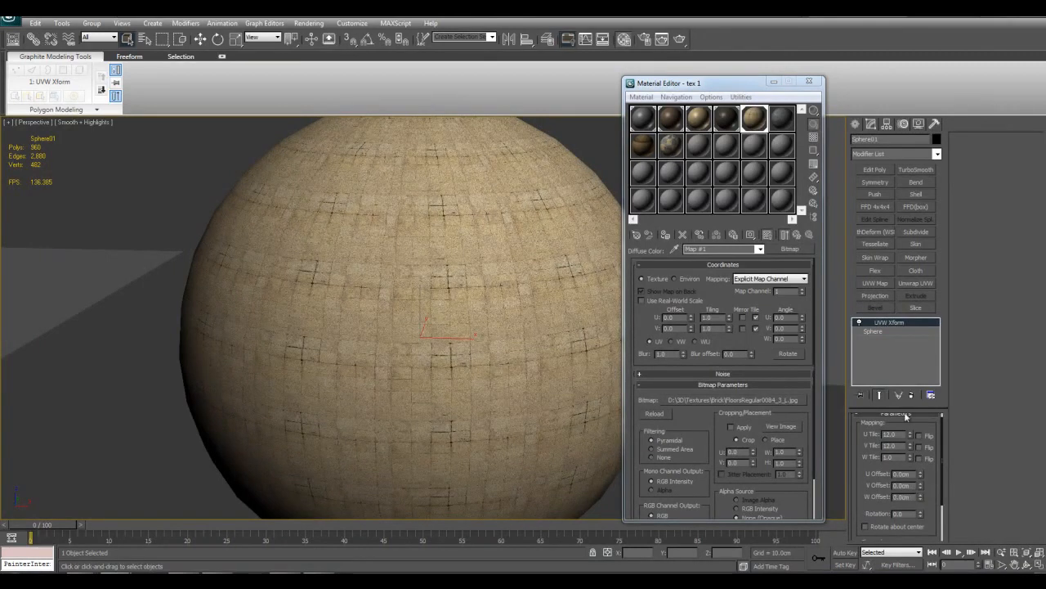
Step: Delete the UVW Xform modifier from the sphere's modifier stack
{"action": "middle_click_drag", "start_coordinate": [376, 338], "coordinate": [378, 341]}
{"action": "left_click_drag", "start_coordinate": [857, 463], "coordinate": [860, 407]}
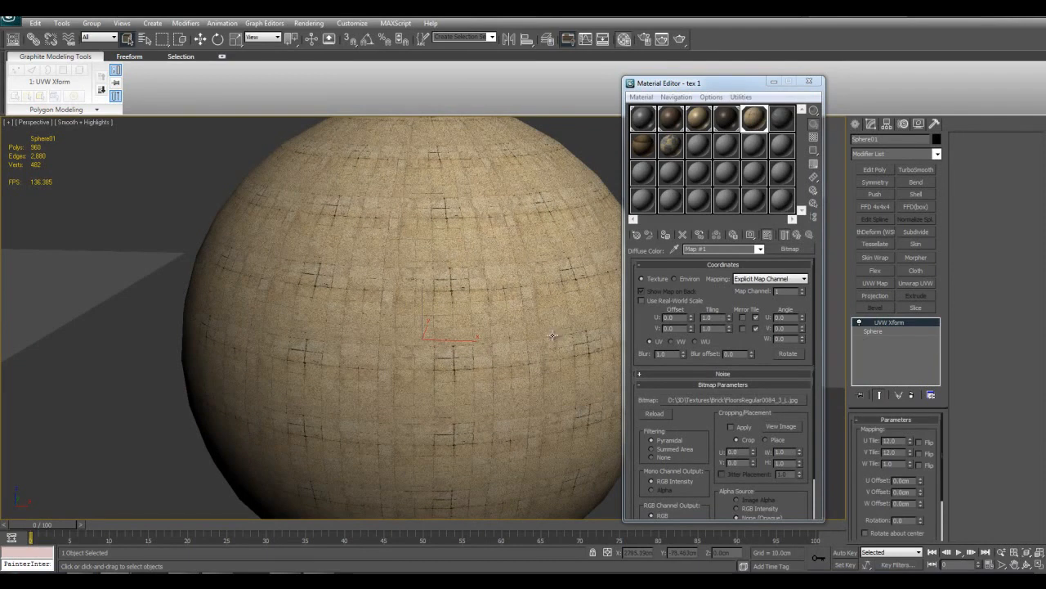
{"action": "scroll", "coordinate": [554, 333], "scroll_direction": "down", "scroll_amount": 5}
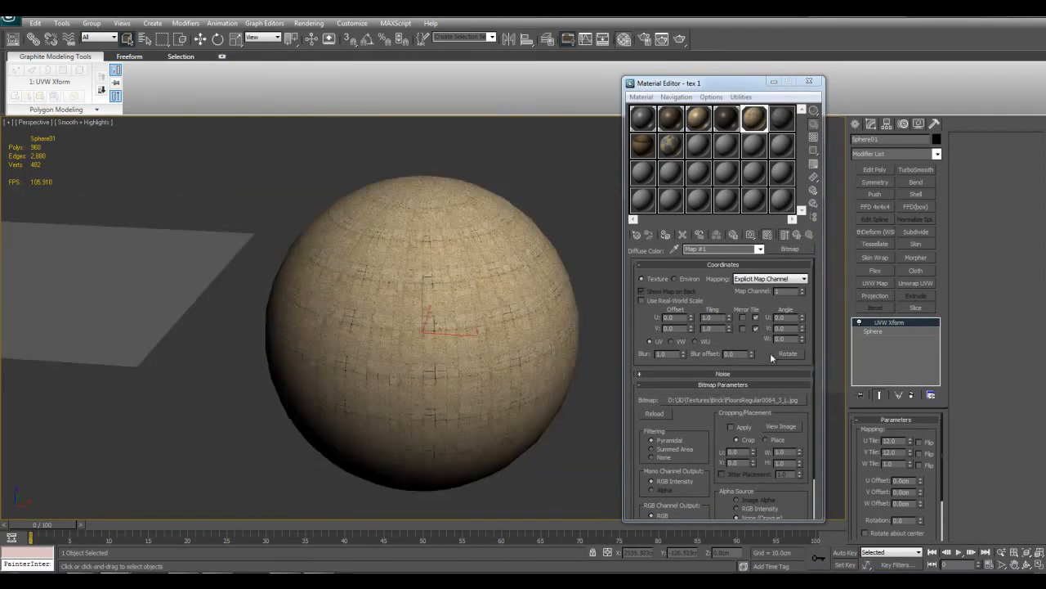
{"action": "right_click", "coordinate": [894, 322]}
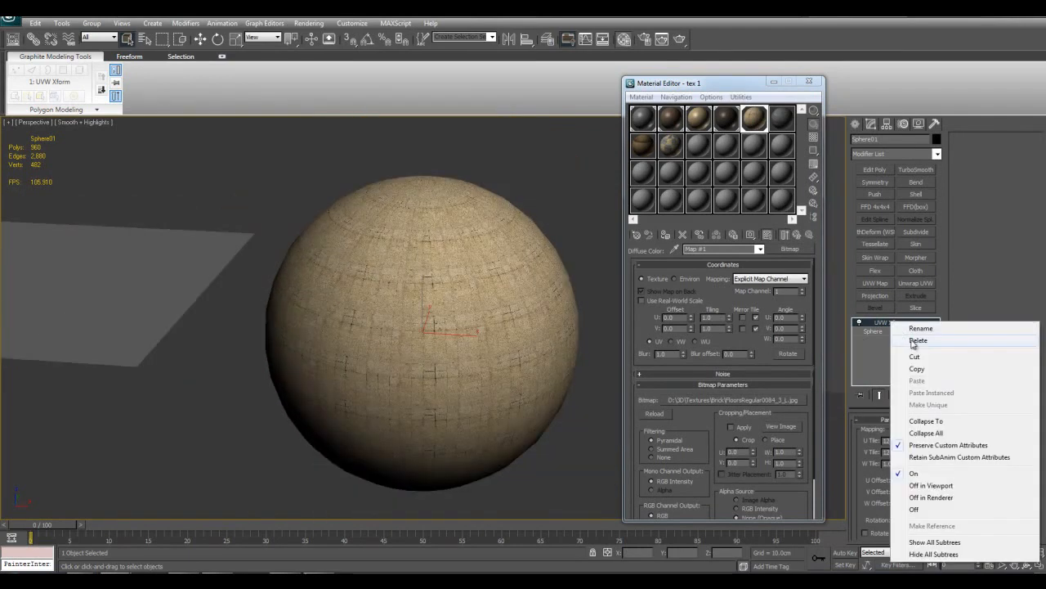
{"action": "left_click", "coordinate": [913, 341]}
Step: Add a Vertex Weld modifier to the sphere
{"action": "left_click", "coordinate": [937, 154]}
{"action": "left_click_drag", "start_coordinate": [938, 203], "coordinate": [931, 419]}
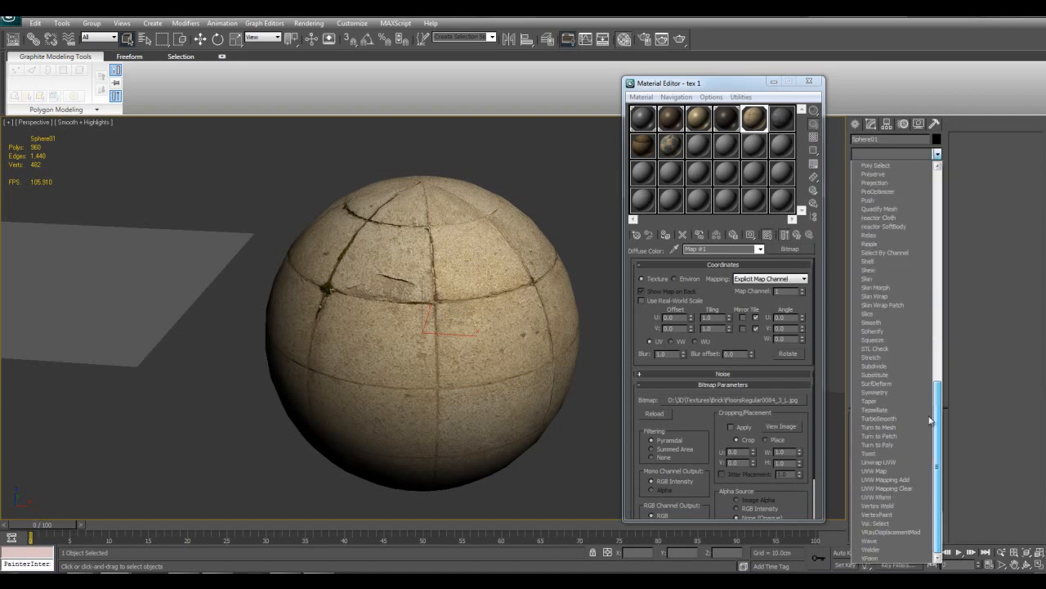
{"action": "left_click", "coordinate": [915, 506]}
Step: Assign the plain gray material 1 to the sphere and turn on edged faces
{"action": "left_click", "coordinate": [644, 121]}
{"action": "left_click", "coordinate": [665, 235]}
{"action": "key", "text": "F4"}
{"action": "scroll", "coordinate": [534, 253], "scroll_direction": "up", "scroll_amount": 5}
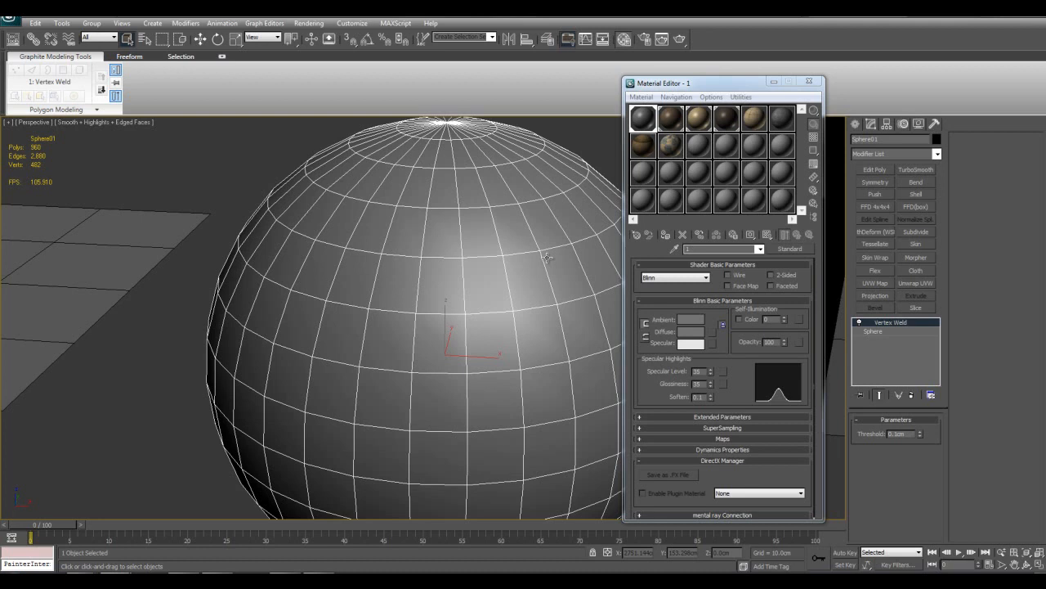
{"action": "scroll", "coordinate": [547, 258], "scroll_direction": "down", "scroll_amount": 5}
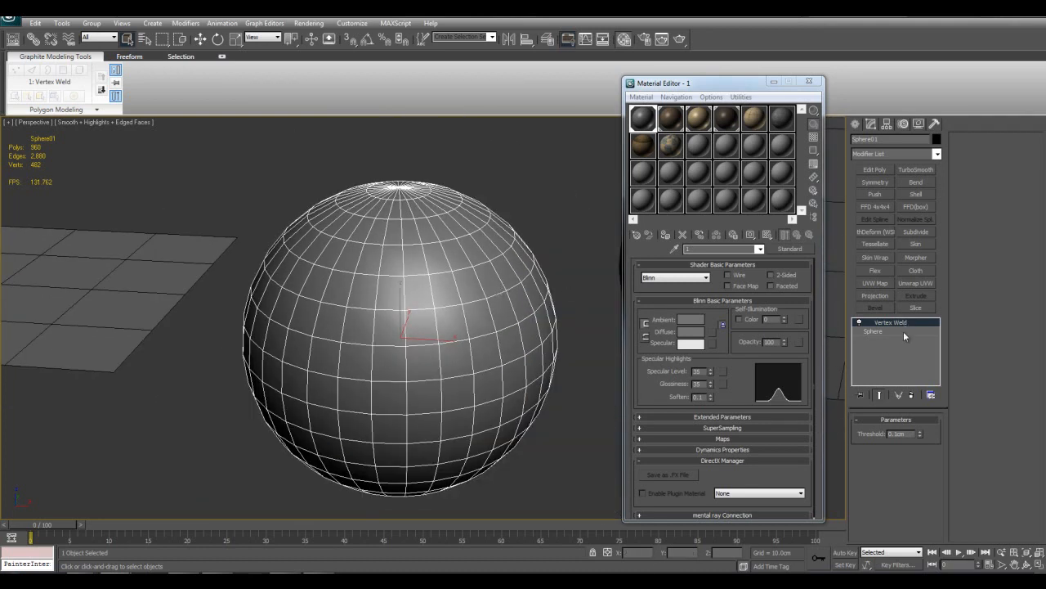
Step: Raise the Vertex Weld threshold to 72.4 cm and toggle the modifier off and on to compare the meshes
{"action": "left_click_drag", "start_coordinate": [919, 433], "coordinate": [636, 572]}
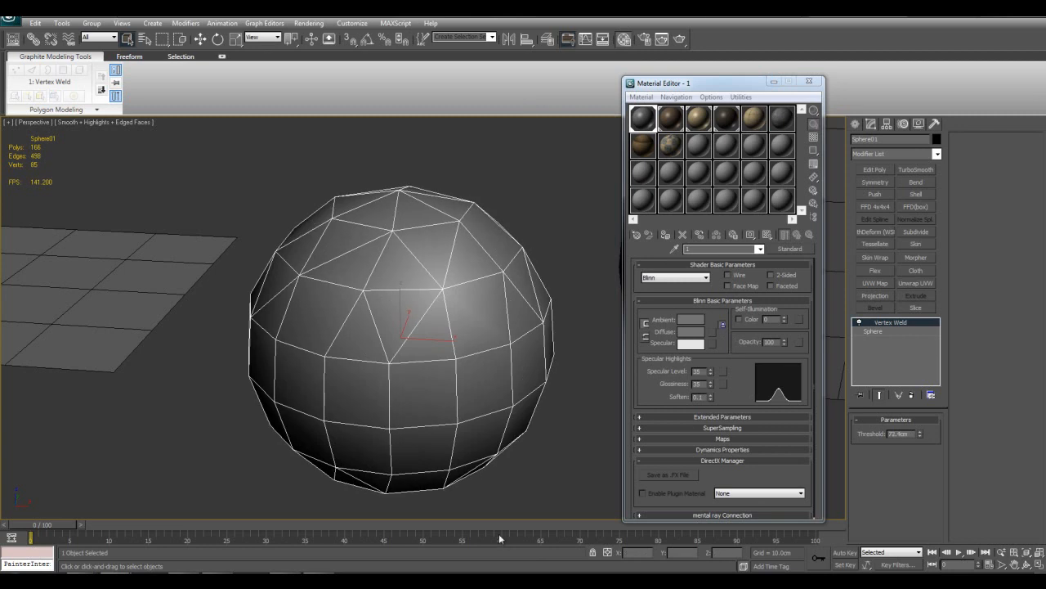
{"action": "middle_click_drag", "start_coordinate": [610, 420], "coordinate": [580, 353], "text": "alt"}
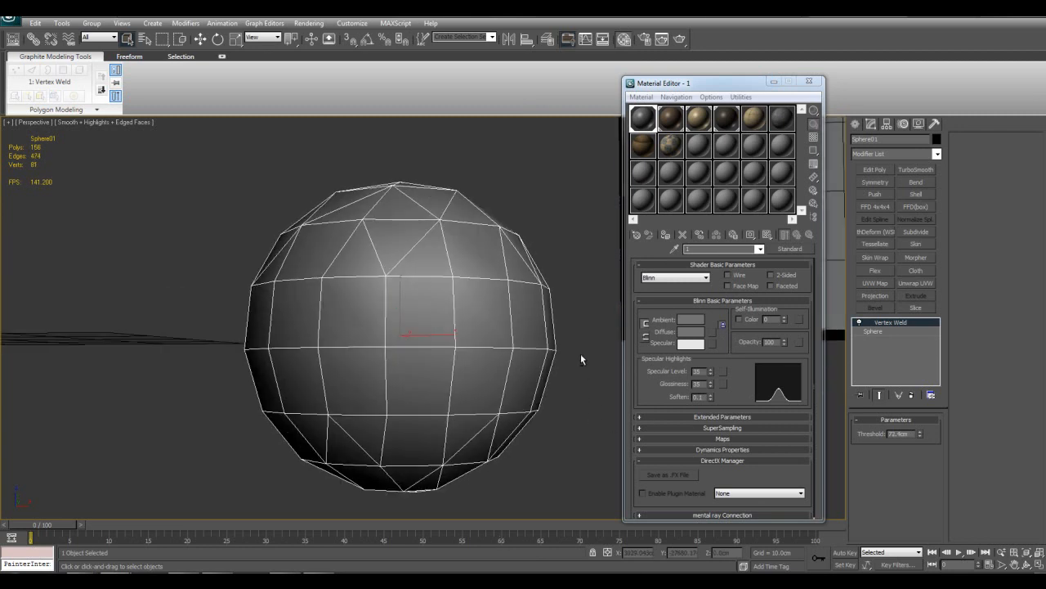
{"action": "left_click", "coordinate": [859, 323]}
{"action": "left_click", "coordinate": [859, 323]}
{"action": "left_click", "coordinate": [859, 323]}
{"action": "left_click", "coordinate": [859, 323]}
Step: Delete the Vertex Weld modifier from the sphere and add a VertexPaint modifier in its place
{"action": "right_click", "coordinate": [877, 327]}
{"action": "left_click", "coordinate": [887, 338]}
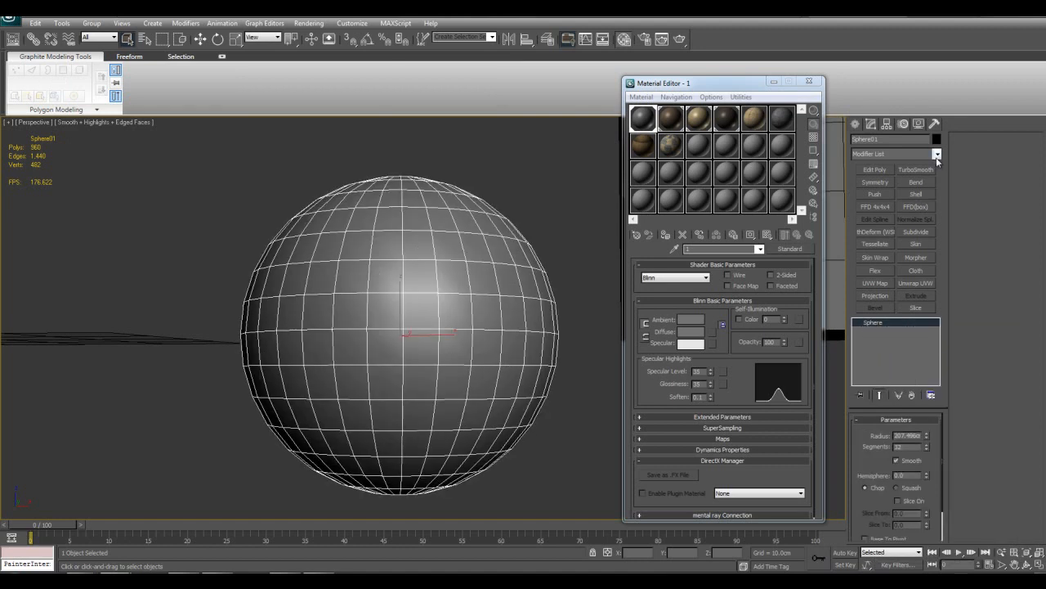
{"action": "left_click", "coordinate": [937, 154]}
{"action": "left_click_drag", "start_coordinate": [939, 191], "coordinate": [935, 420]}
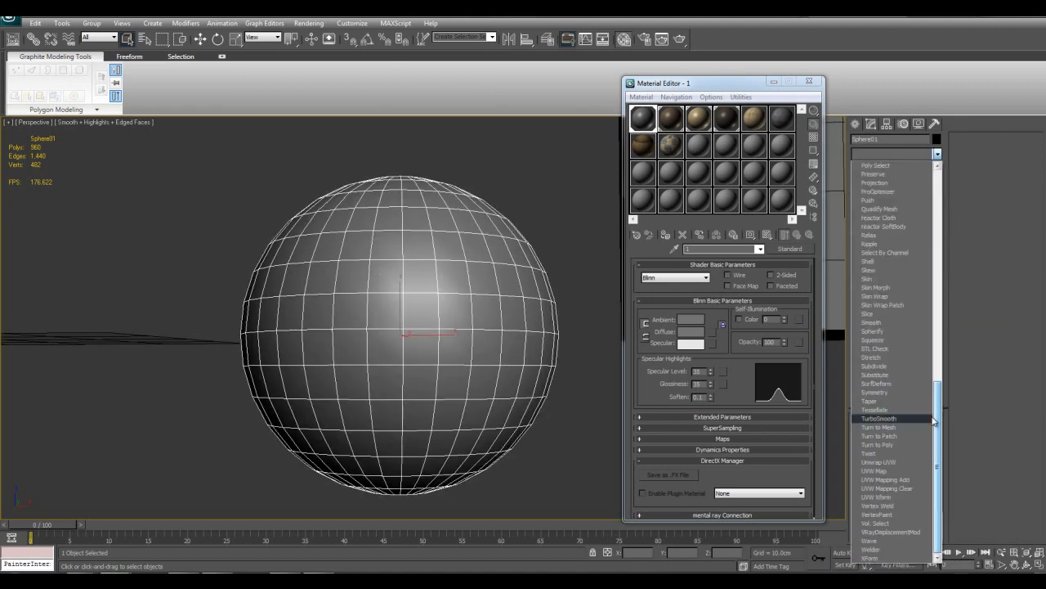
{"action": "left_click", "coordinate": [915, 515]}
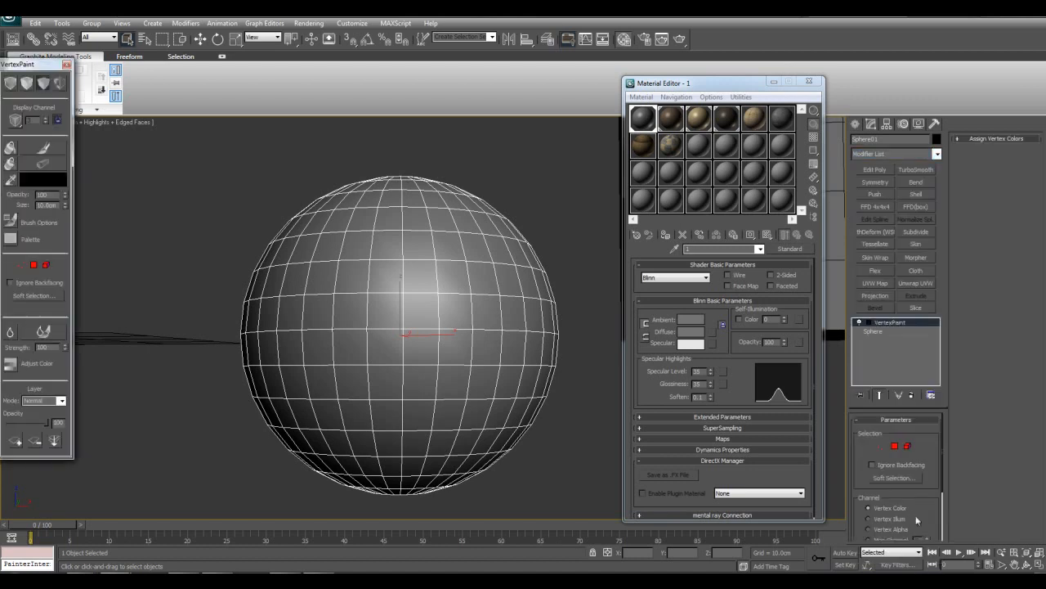
Step: Minimize the Material Editor and move the floating VertexPaint toolbox beside the sphere
{"action": "left_click", "coordinate": [773, 81]}
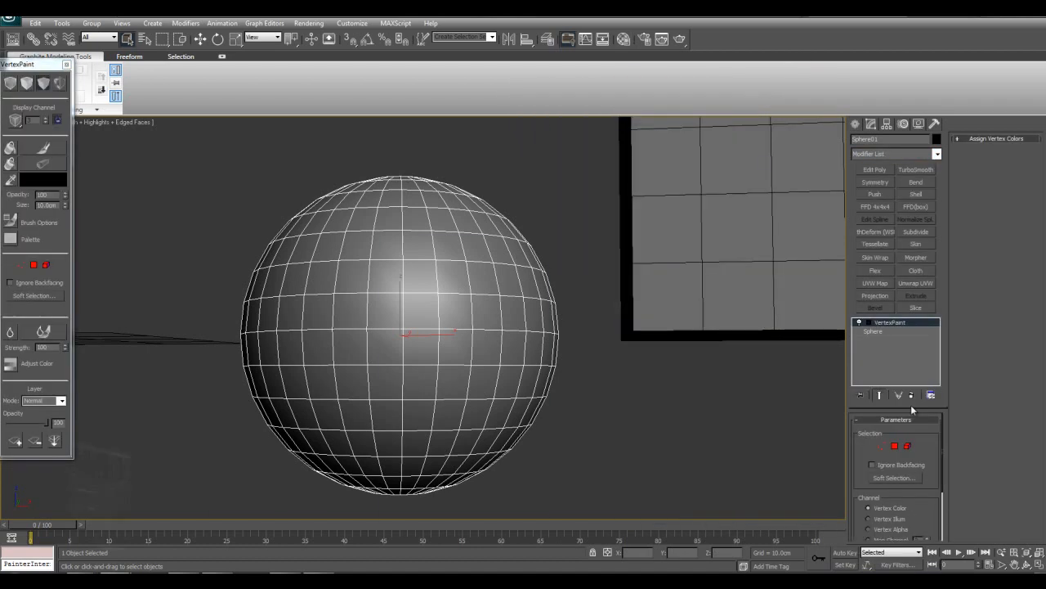
{"action": "left_click_drag", "start_coordinate": [48, 66], "coordinate": [695, 102]}
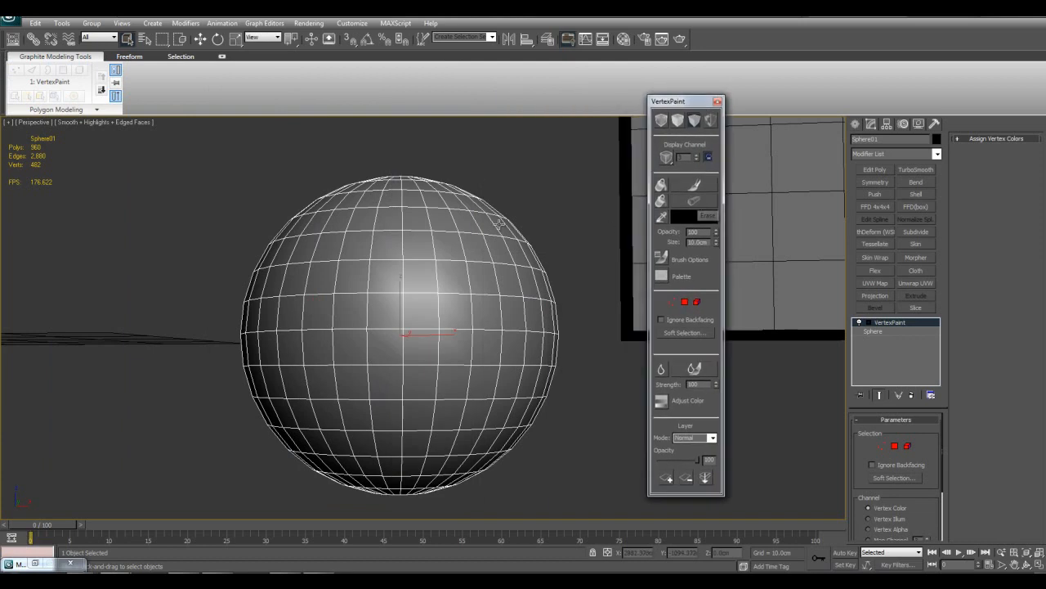
{"action": "mouse_move", "coordinate": [518, 220]}
{"action": "middle_mouse_down", "text": "alt"}
{"action": "mouse_move", "coordinate": [570, 271]}
{"action": "mouse_move", "coordinate": [572, 308]}
{"action": "mouse_move", "coordinate": [576, 298]}
{"action": "mouse_move", "coordinate": [583, 311]}
{"action": "middle_mouse_up", "text": "alt"}
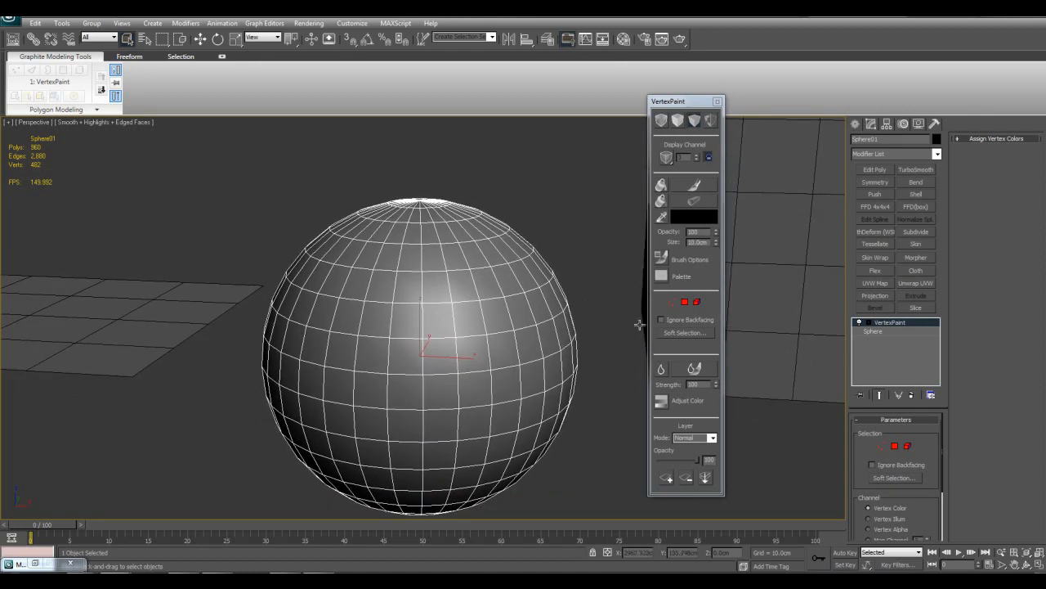
Step: Paint a stroke across the sphere with an 85.5 cm VertexPaint brush and change the paint color to white
{"action": "left_click", "coordinate": [683, 188]}
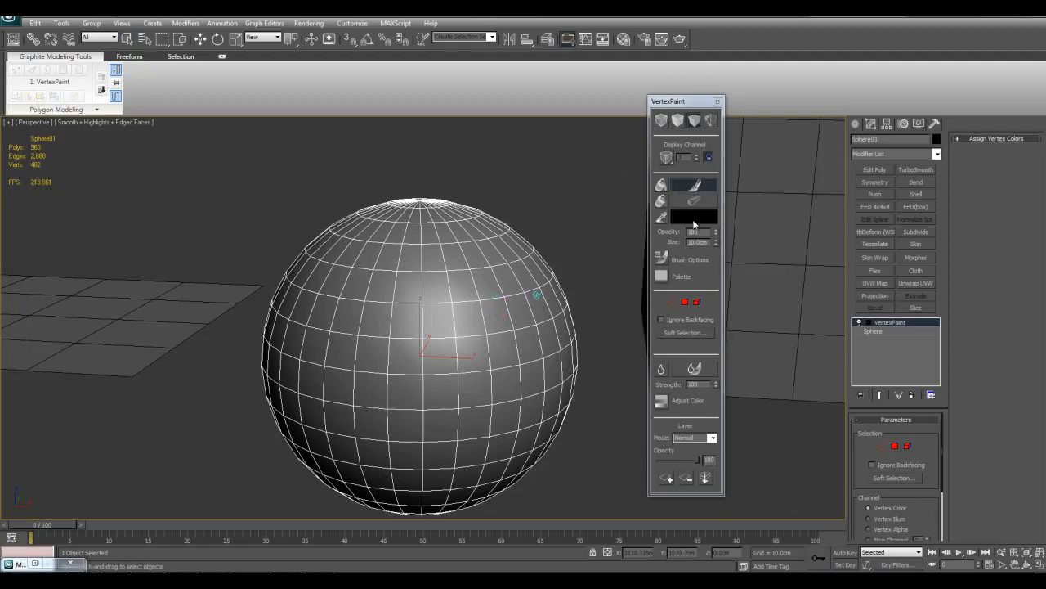
{"action": "mouse_move", "coordinate": [719, 246]}
{"action": "left_mouse_down"}
{"action": "mouse_move", "coordinate": [720, 123]}
{"action": "mouse_move", "coordinate": [724, 430]}
{"action": "mouse_move", "coordinate": [724, 408]}
{"action": "left_mouse_up"}
{"action": "mouse_move", "coordinate": [483, 305]}
{"action": "left_mouse_down"}
{"action": "mouse_move", "coordinate": [448, 286]}
{"action": "mouse_move", "coordinate": [535, 313]}
{"action": "mouse_move", "coordinate": [437, 293]}
{"action": "left_mouse_up"}
{"action": "left_click", "coordinate": [694, 217]}
{"action": "left_click_drag", "start_coordinate": [310, 151], "coordinate": [311, 73]}
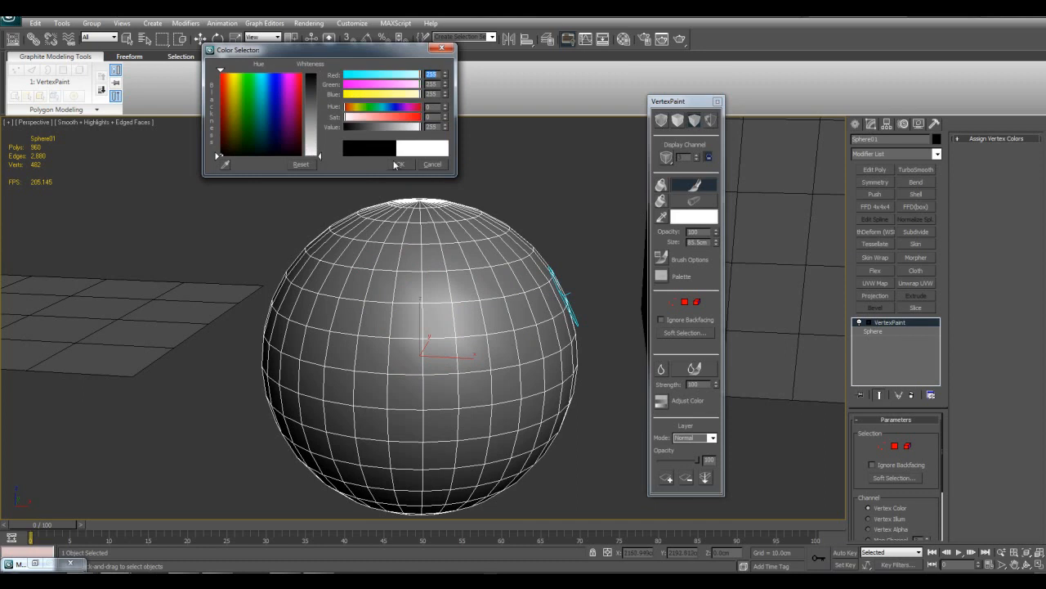
{"action": "left_click", "coordinate": [400, 164]}
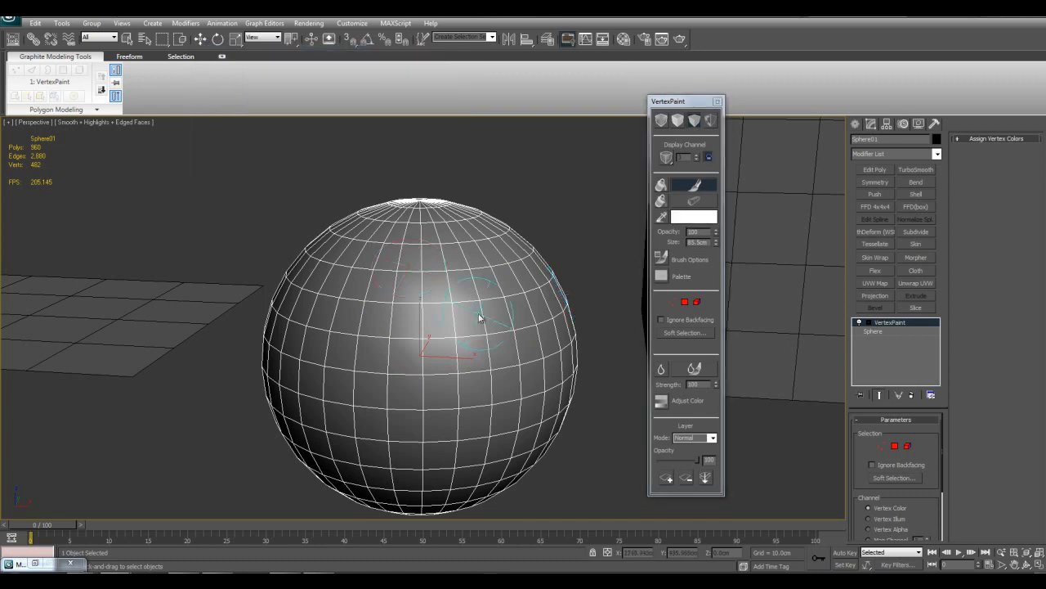
Step: Close the VertexPaint toolbox and delete the VertexPaint modifier from the sphere
{"action": "left_click", "coordinate": [717, 102]}
{"action": "left_click", "coordinate": [869, 323]}
{"action": "left_click", "coordinate": [889, 330]}
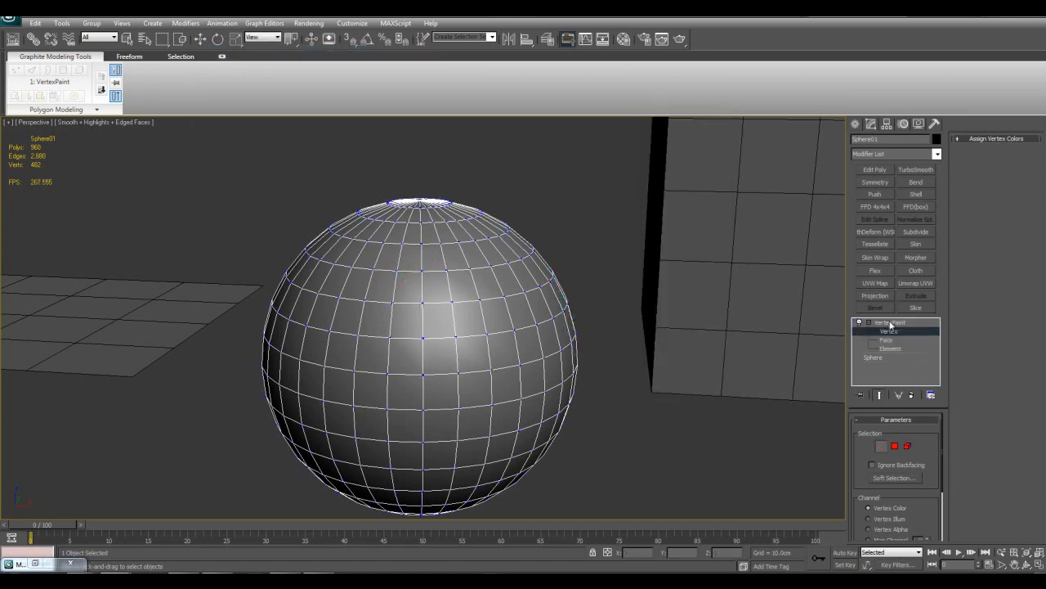
{"action": "right_click", "coordinate": [893, 323]}
{"action": "left_click", "coordinate": [904, 337]}
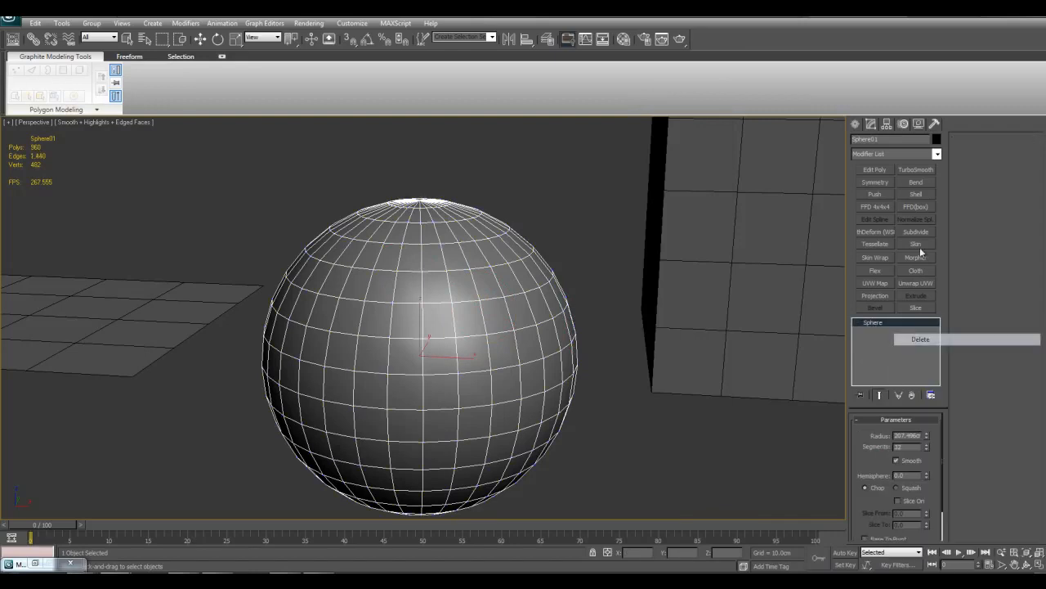
Step: Add a Vol. Select modifier to the sphere and view its whole selection box
{"action": "left_click", "coordinate": [937, 154]}
{"action": "scroll", "coordinate": [899, 368], "scroll_direction": "down", "scroll_amount": 10}
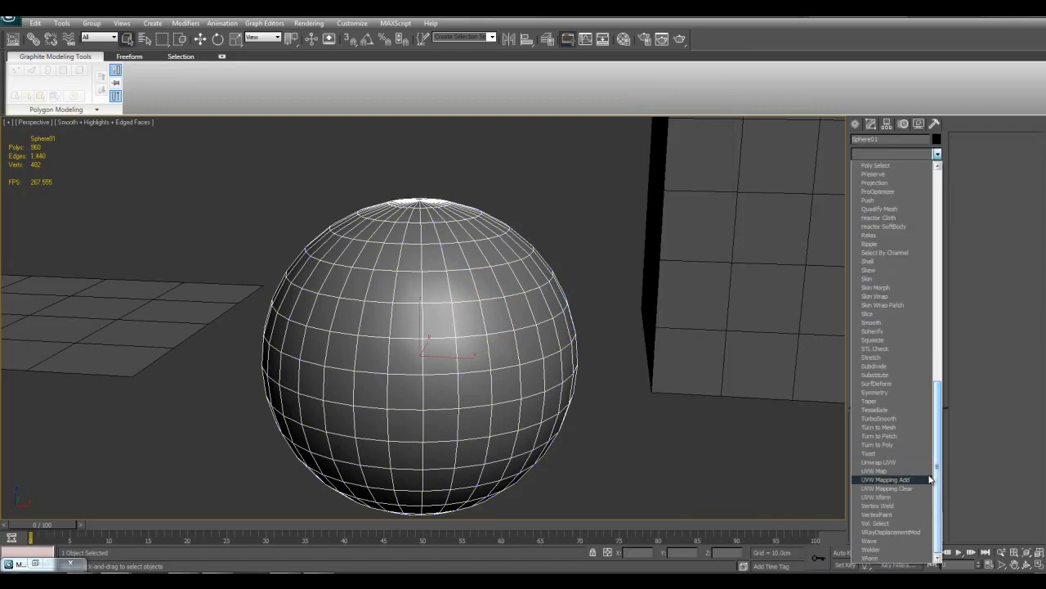
{"action": "left_click", "coordinate": [914, 524]}
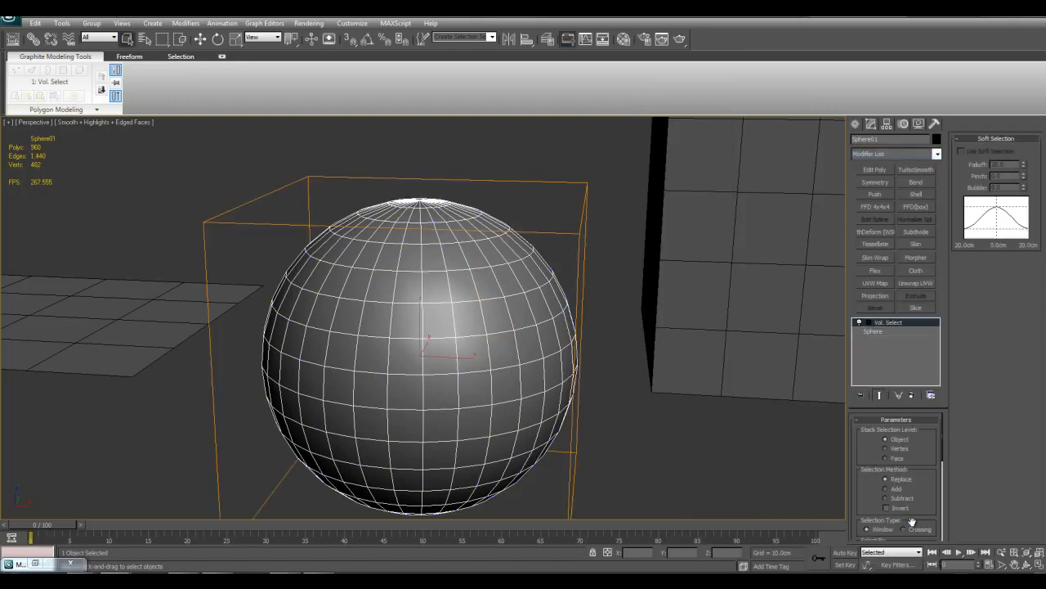
{"action": "scroll", "coordinate": [470, 357], "scroll_direction": "down", "scroll_amount": 4}
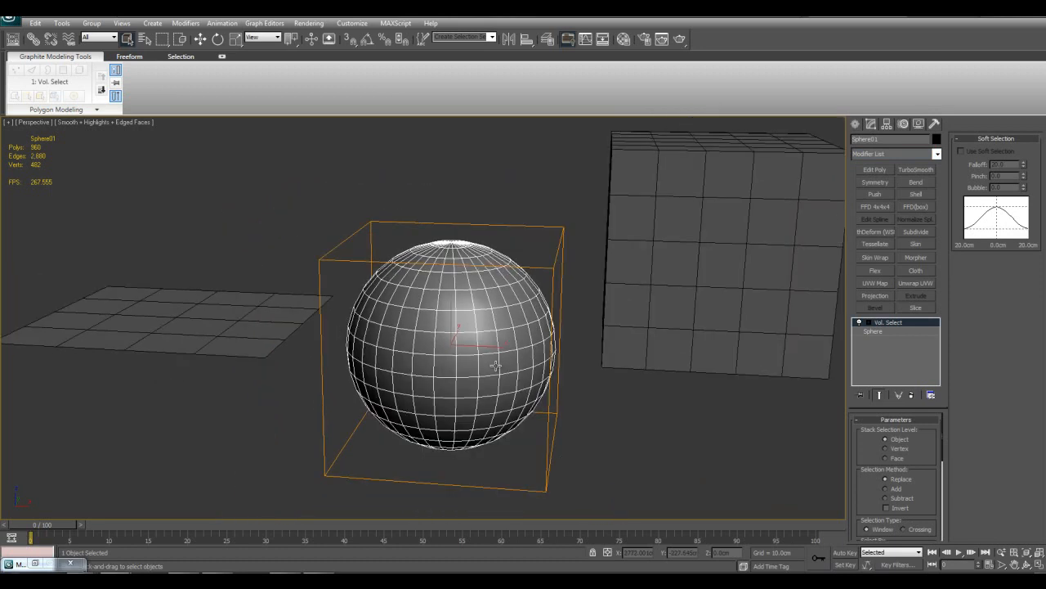
{"action": "scroll", "coordinate": [439, 363], "scroll_direction": "up", "scroll_amount": 6}
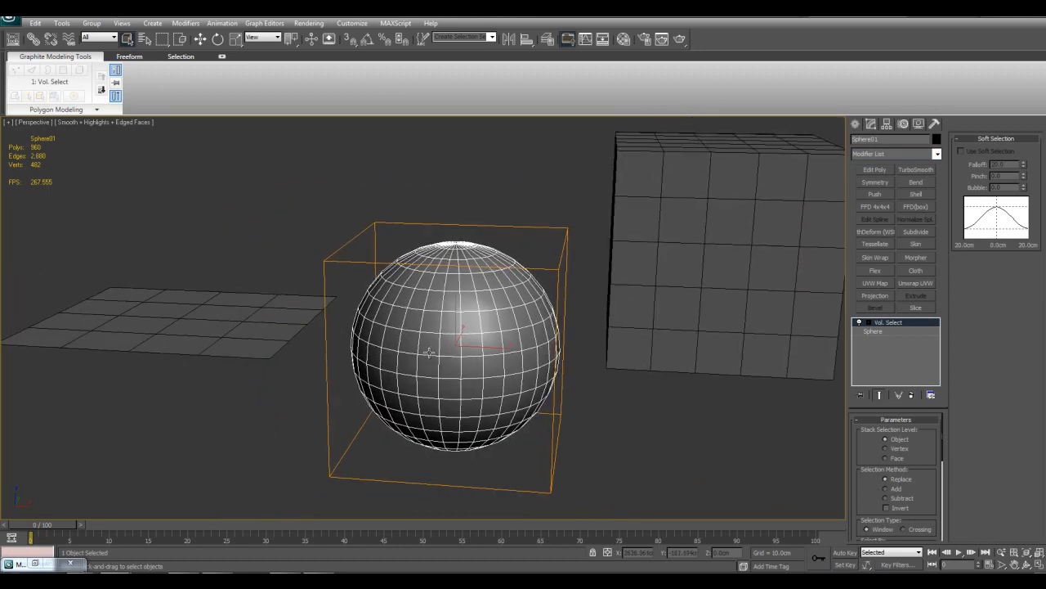
{"action": "middle_click_drag", "start_coordinate": [485, 385], "coordinate": [480, 393], "text": "alt"}
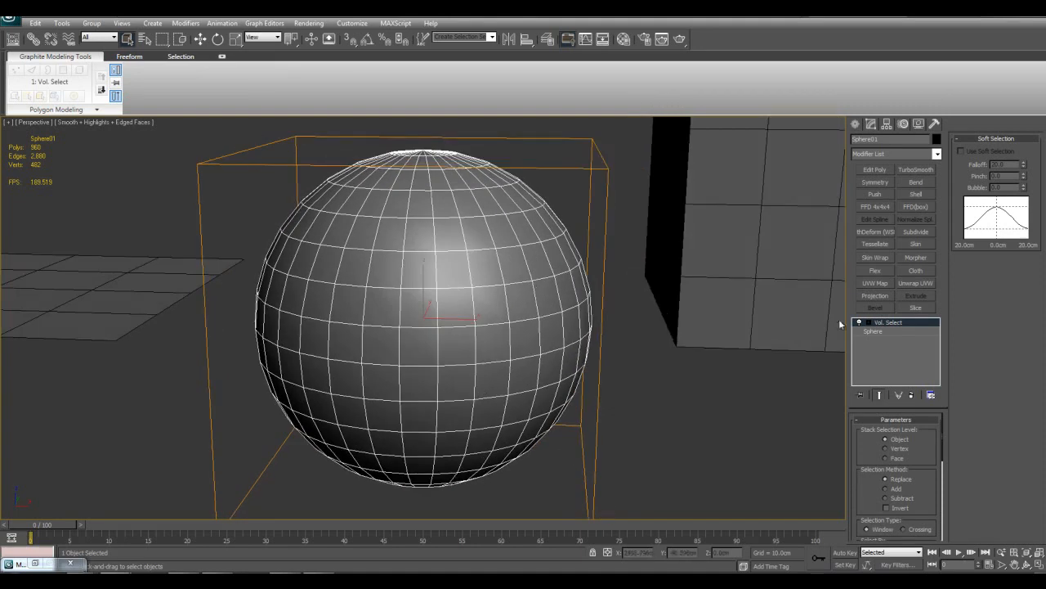
Step: Activate the Vol. Select modifier's gizmo and try moving it along the X axis
{"action": "left_click", "coordinate": [869, 322]}
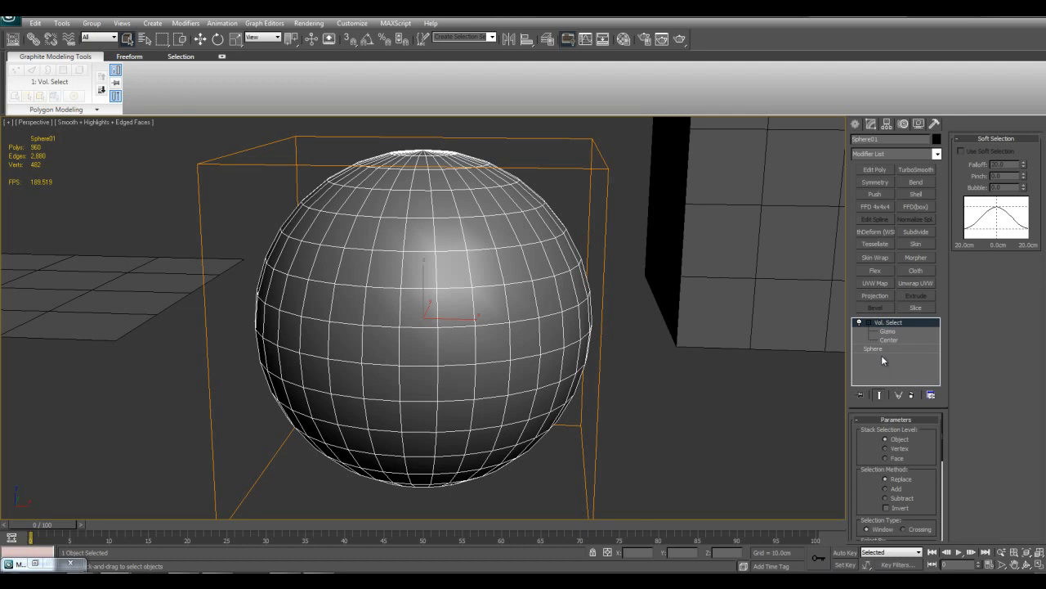
{"action": "left_click", "coordinate": [887, 332]}
{"action": "key", "text": "w"}
{"action": "scroll", "coordinate": [493, 316], "scroll_direction": "down", "scroll_amount": 3}
{"action": "left_click_drag", "start_coordinate": [493, 317], "coordinate": [642, 319]}
{"action": "right_click", "coordinate": [642, 320]}
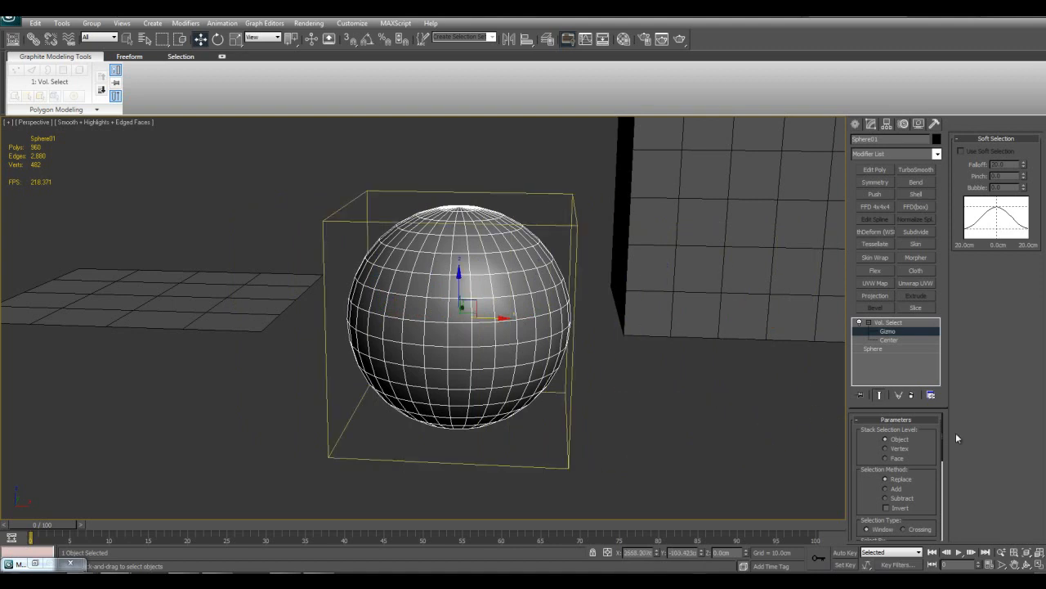
Step: Set the Vol. Select stack selection level to Face and move the gizmo along X to select only part of the sphere
{"action": "left_click", "coordinate": [895, 458]}
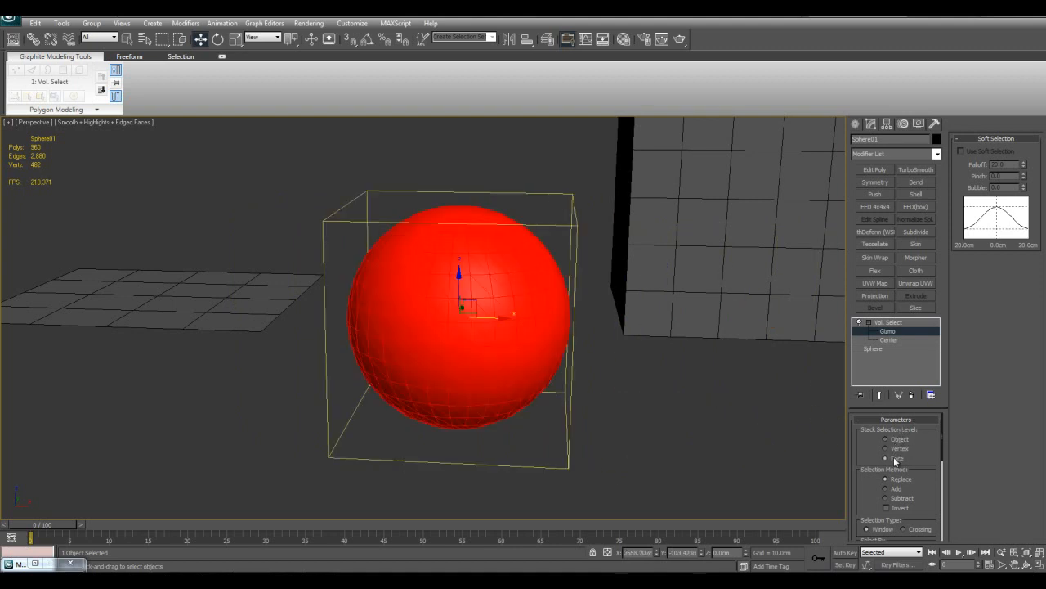
{"action": "middle_click_drag", "start_coordinate": [491, 318], "coordinate": [518, 327]}
{"action": "left_click_drag", "start_coordinate": [518, 327], "coordinate": [429, 327]}
{"action": "middle_click_drag", "start_coordinate": [521, 306], "coordinate": [502, 336]}
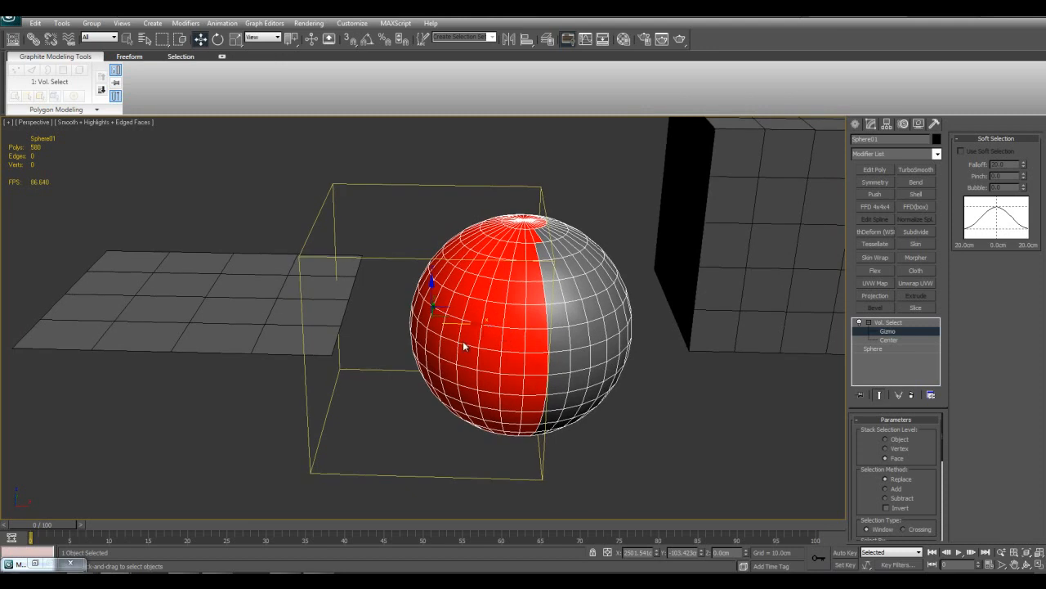
Step: Move the Vol. Select gizmo back and forth along the X axis to vary which of the sphere's faces it selects
{"action": "left_click_drag", "start_coordinate": [471, 329], "coordinate": [534, 340]}
{"action": "middle_click_drag", "start_coordinate": [534, 340], "coordinate": [450, 340]}
{"action": "left_click_drag", "start_coordinate": [441, 329], "coordinate": [443, 369]}
{"action": "middle_click_drag", "start_coordinate": [506, 381], "coordinate": [483, 353], "text": "alt"}
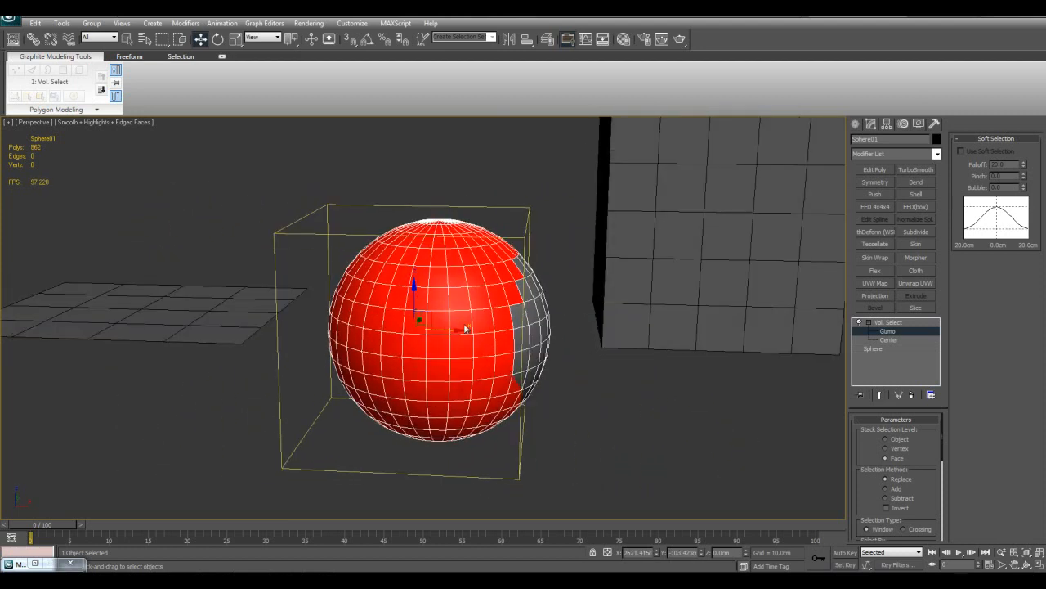
{"action": "left_click_drag", "start_coordinate": [436, 332], "coordinate": [344, 330]}
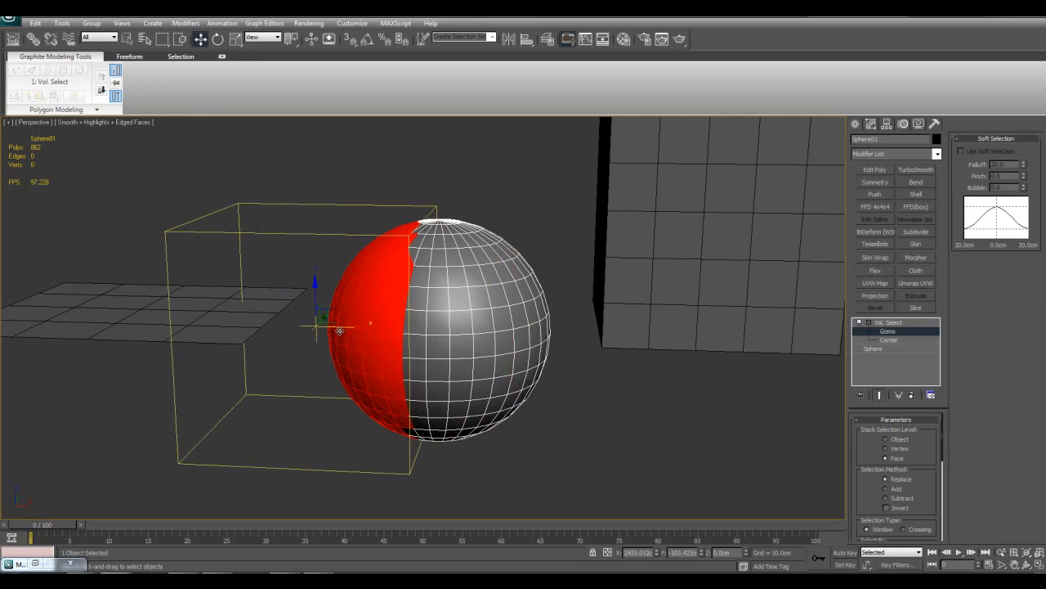
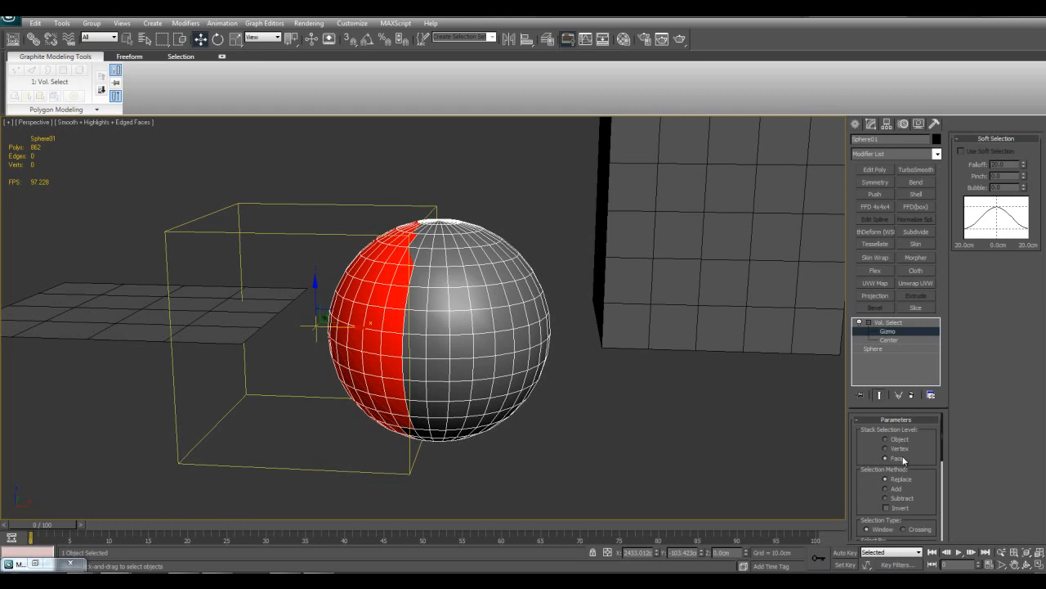
{"action": "middle_click_drag", "start_coordinate": [505, 420], "coordinate": [518, 423]}
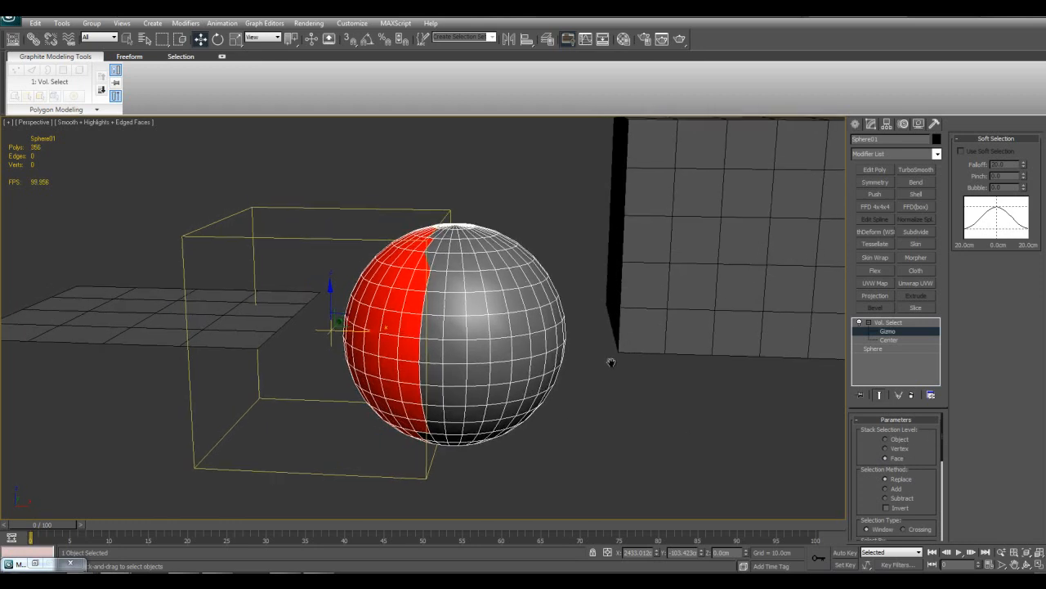
{"action": "scroll", "coordinate": [703, 393], "scroll_direction": "up", "scroll_amount": 3}
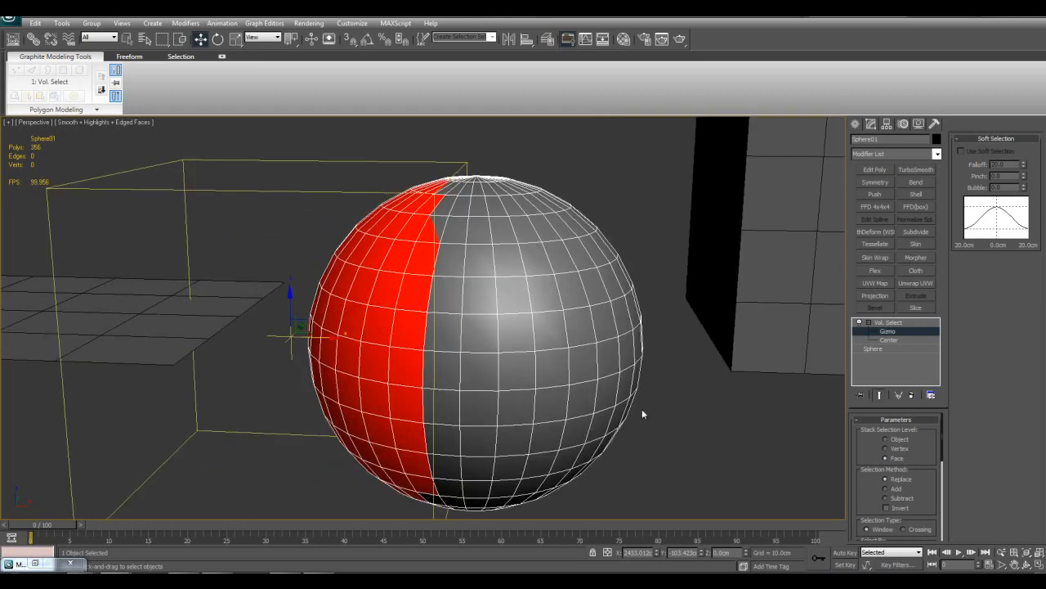
{"action": "middle_click_drag", "start_coordinate": [540, 385], "coordinate": [623, 416]}
{"action": "scroll", "coordinate": [623, 416], "scroll_direction": "down", "scroll_amount": 3}
{"action": "middle_click_drag", "start_coordinate": [465, 374], "coordinate": [470, 407], "text": "alt"}
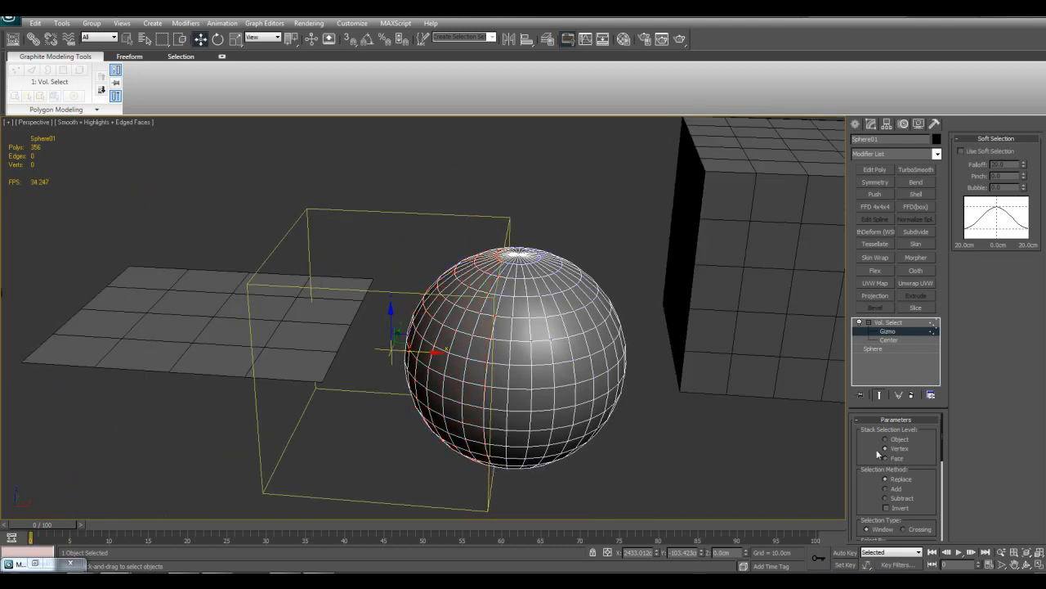
Step: Try the Vertex stack selection level while moving the gizmo along X, and set the level back to Face
{"action": "left_click", "coordinate": [898, 450]}
{"action": "middle_click_drag", "start_coordinate": [483, 372], "coordinate": [462, 379], "text": "alt"}
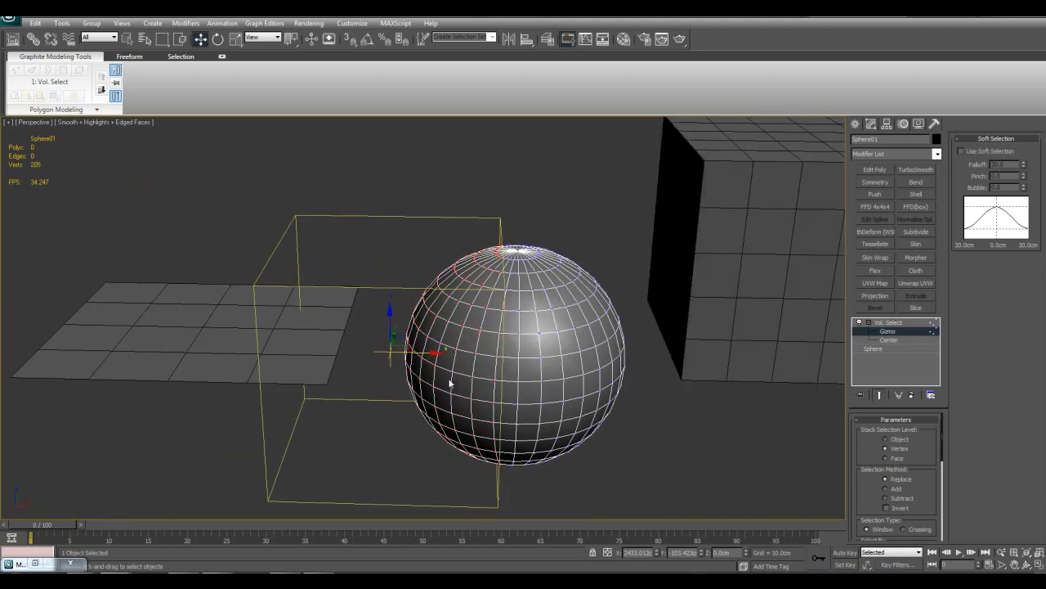
{"action": "left_click_drag", "start_coordinate": [429, 351], "coordinate": [454, 392]}
{"action": "scroll", "coordinate": [562, 346], "scroll_direction": "up", "scroll_amount": 4}
{"action": "scroll", "coordinate": [583, 343], "scroll_direction": "down", "scroll_amount": 5}
{"action": "scroll", "coordinate": [621, 389], "scroll_direction": "down", "scroll_amount": 3}
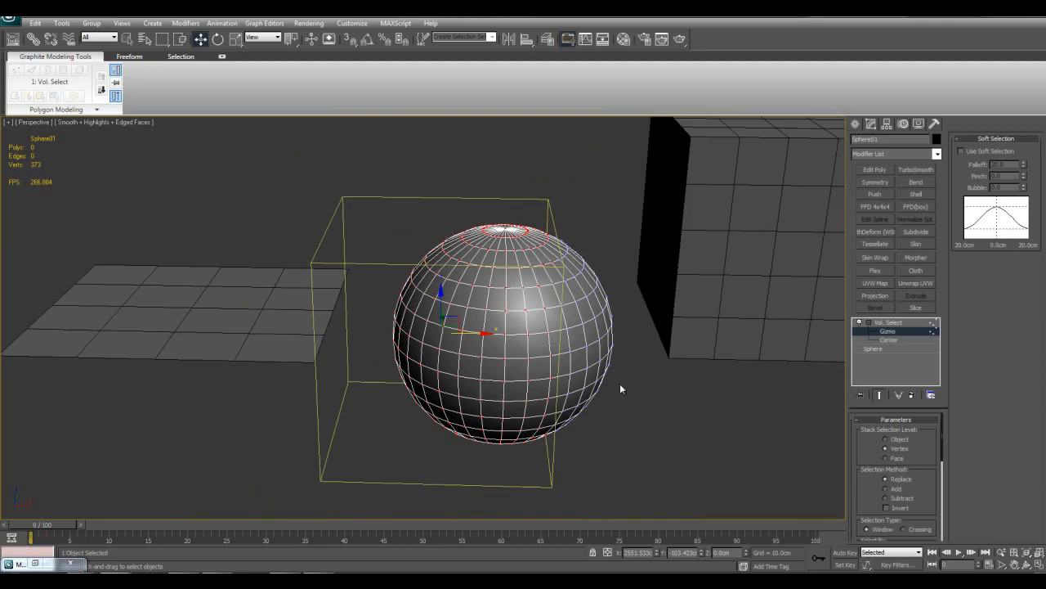
{"action": "left_click", "coordinate": [896, 460]}
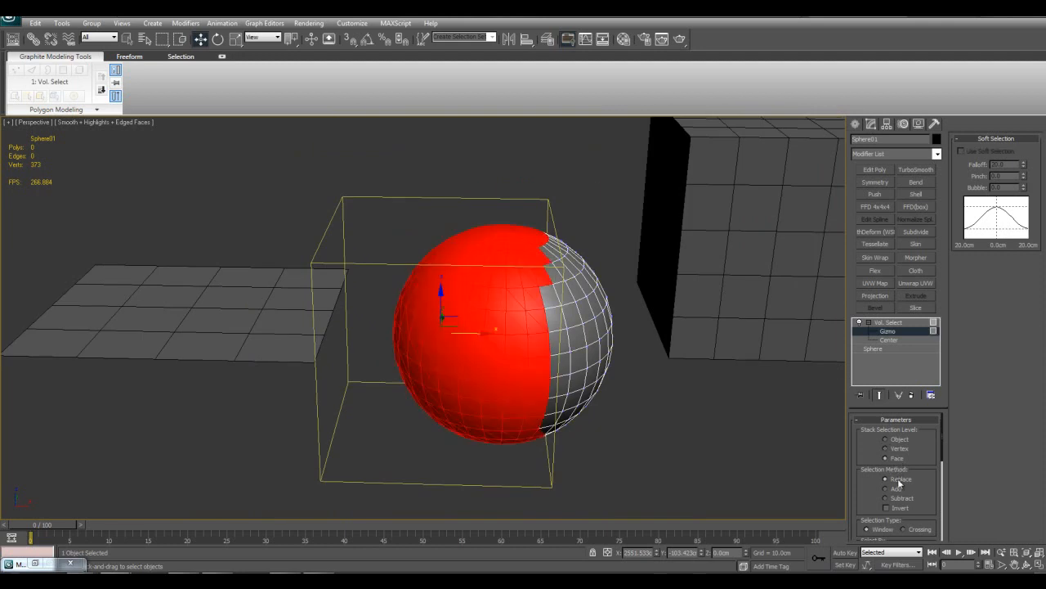
{"action": "middle_click_drag", "start_coordinate": [615, 396], "coordinate": [594, 396], "text": "alt"}
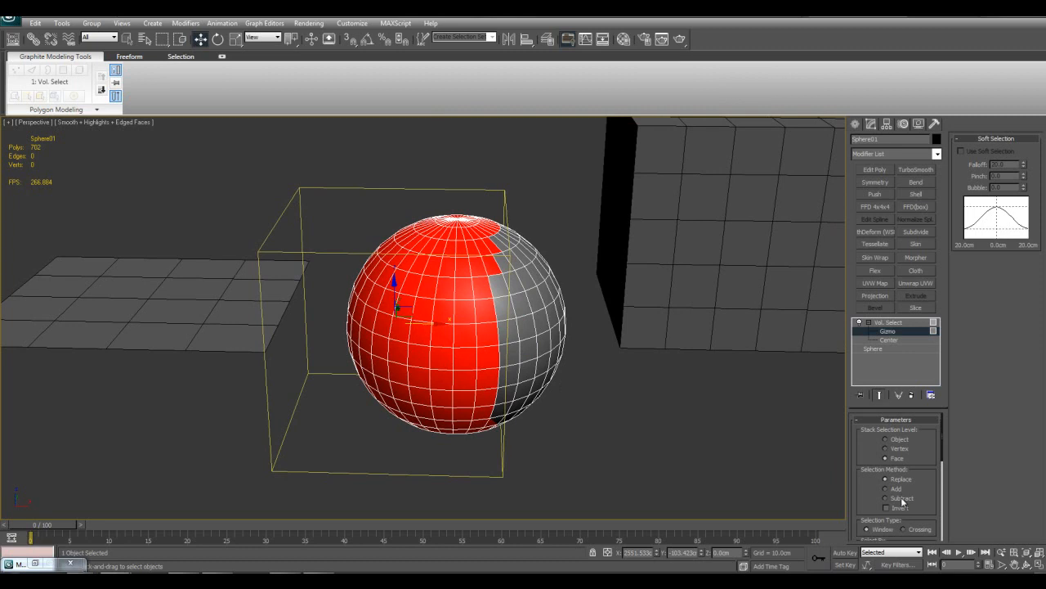
Step: Delete the Vol. Select modifier from the sphere's stack
{"action": "left_click", "coordinate": [892, 322]}
{"action": "right_click", "coordinate": [906, 328]}
{"action": "left_click", "coordinate": [914, 345]}
Step: Add an Edit Poly modifier to the sphere and select the polygons of its upper cap
{"action": "middle_click_drag", "start_coordinate": [561, 319], "coordinate": [636, 327], "text": "alt"}
{"action": "middle_click_drag", "start_coordinate": [817, 200], "coordinate": [898, 181], "text": "alt"}
{"action": "left_click", "coordinate": [889, 171]}
{"action": "middle_click_drag", "start_coordinate": [645, 204], "coordinate": [602, 222]}
{"action": "key", "text": "4"}
{"action": "left_click_drag", "start_coordinate": [294, 169], "coordinate": [705, 276]}
{"action": "middle_click_drag", "start_coordinate": [705, 275], "coordinate": [874, 339], "text": "alt"}
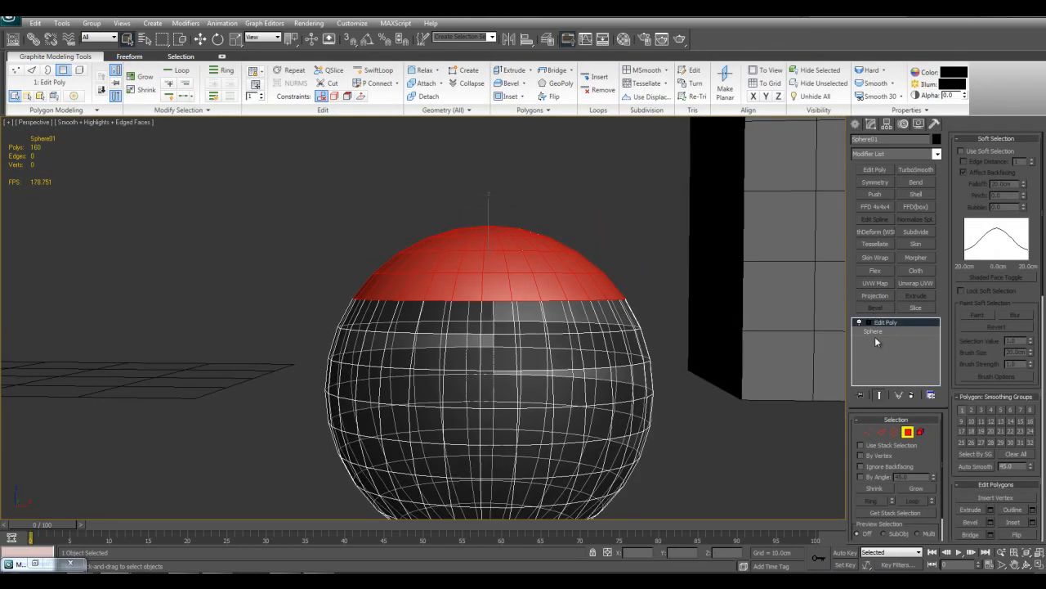
Step: Leave the polygon level, add a second Edit Poly modifier on top, and enter its Polygon level
{"action": "left_click", "coordinate": [869, 323]}
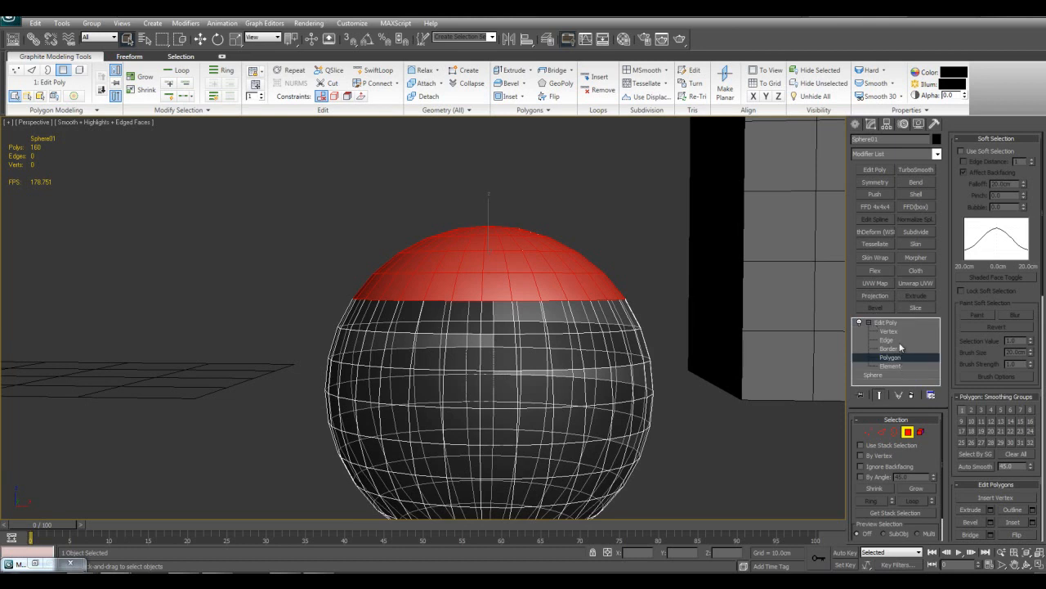
{"action": "left_click", "coordinate": [888, 323]}
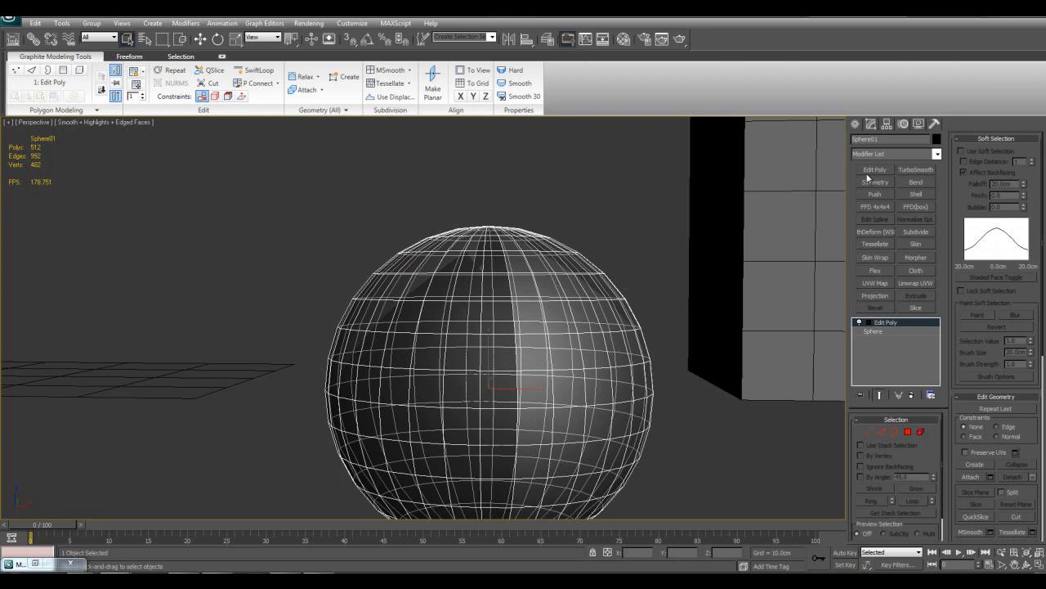
{"action": "left_click", "coordinate": [873, 170]}
{"action": "left_click", "coordinate": [867, 322]}
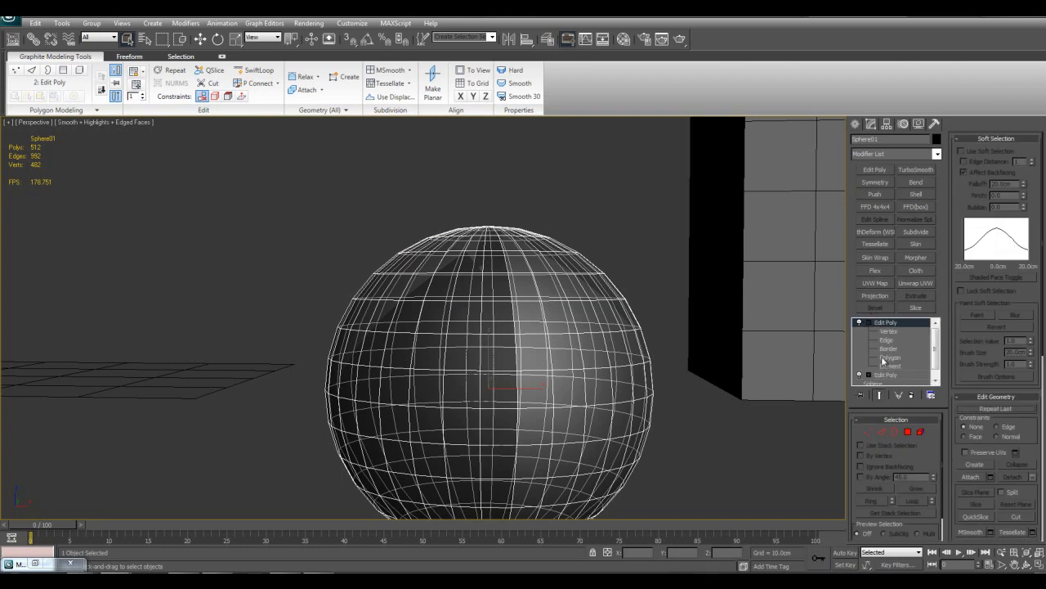
{"action": "left_click", "coordinate": [882, 358]}
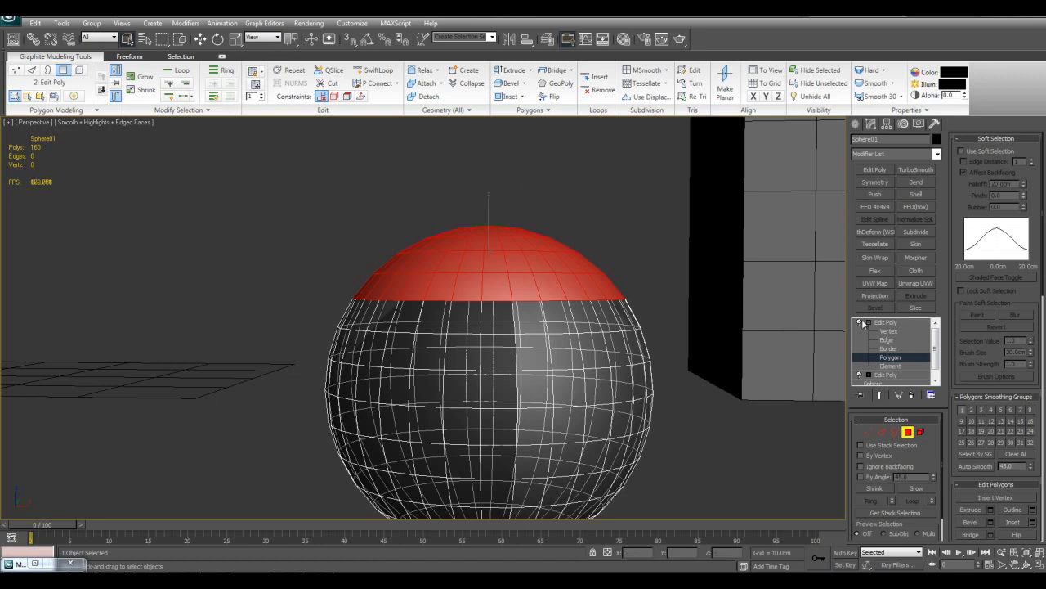
Step: Switch between the two Edit Poly modifiers and examine the polygon selection passed up to the upper one
{"action": "left_click", "coordinate": [884, 323]}
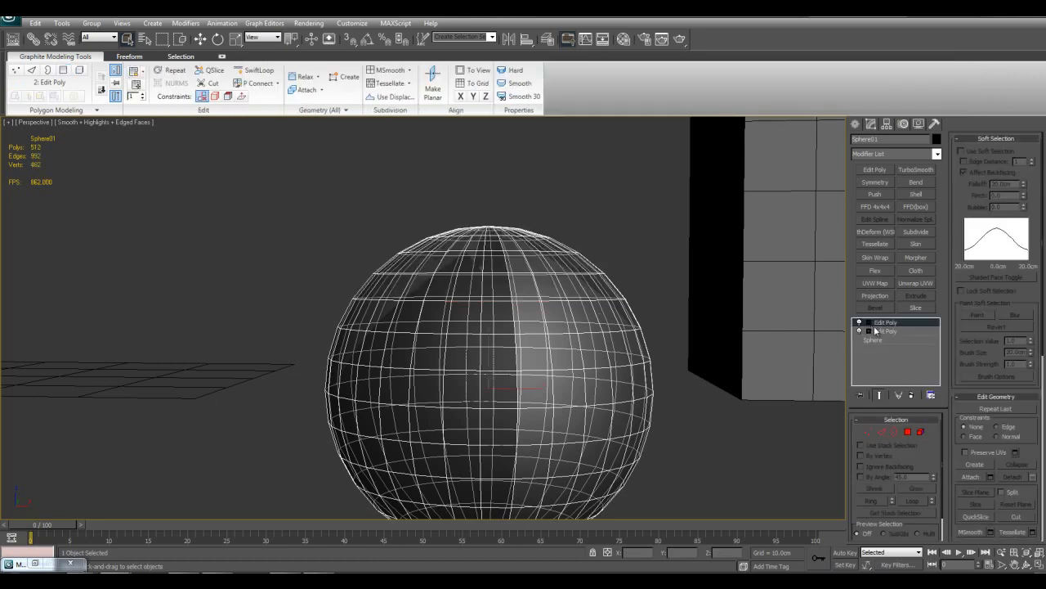
{"action": "left_click", "coordinate": [886, 332]}
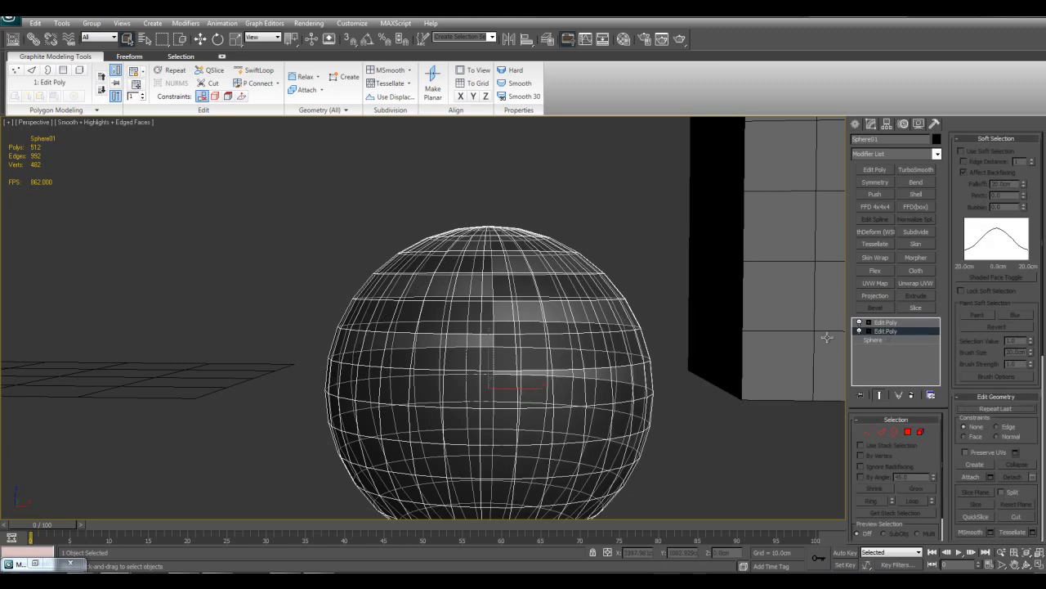
{"action": "left_click", "coordinate": [886, 323]}
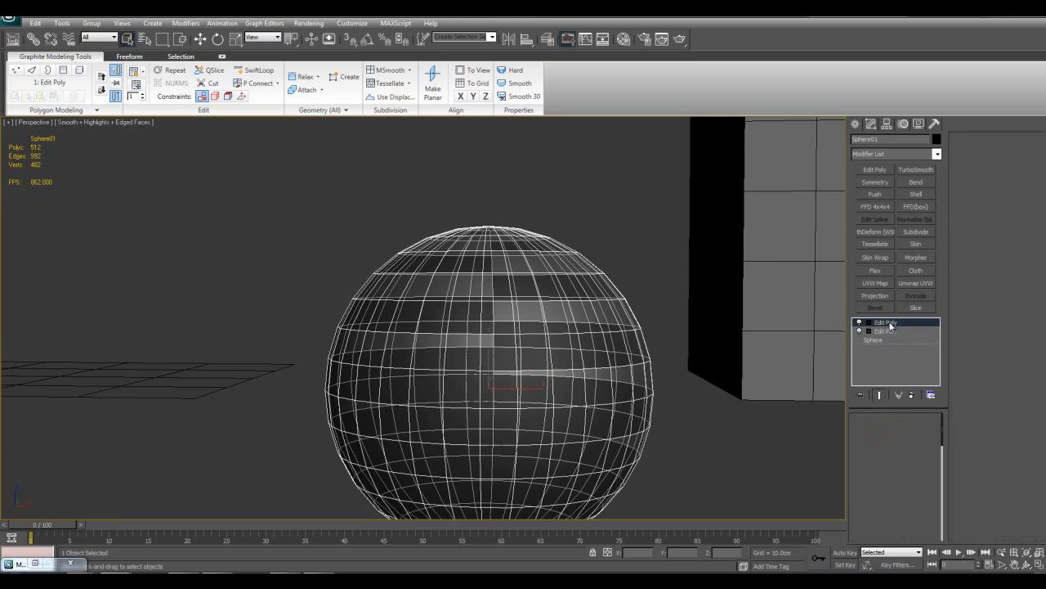
{"action": "left_click", "coordinate": [869, 323]}
{"action": "left_click", "coordinate": [889, 357]}
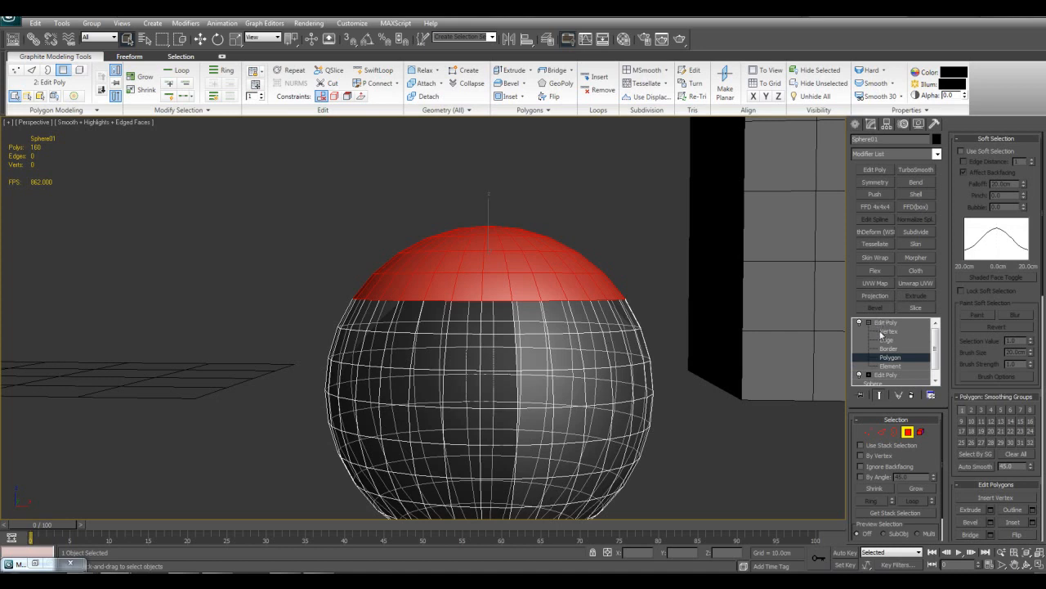
{"action": "left_click", "coordinate": [870, 324]}
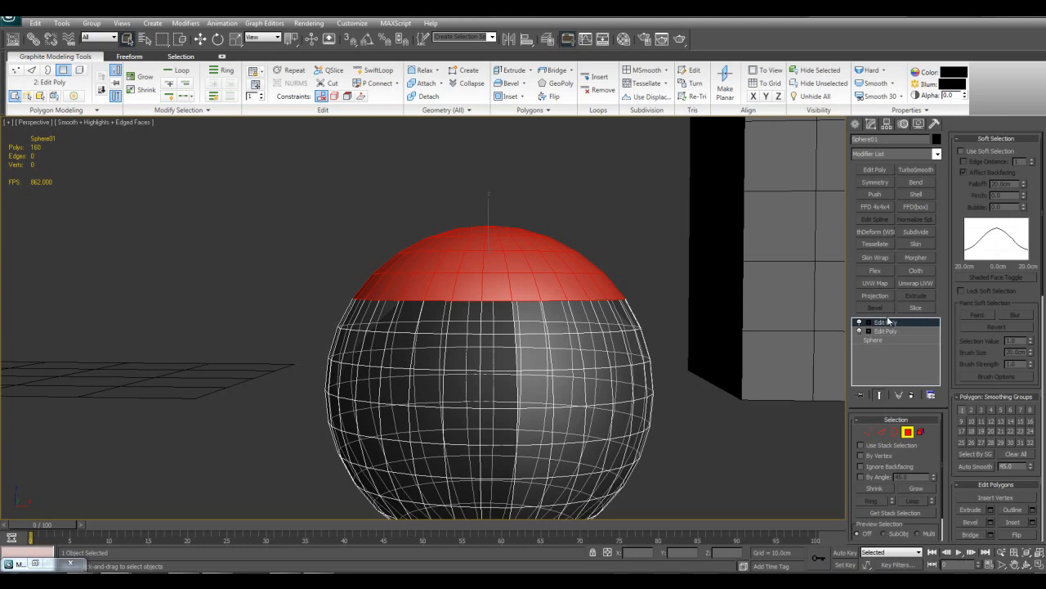
{"action": "left_click", "coordinate": [869, 330]}
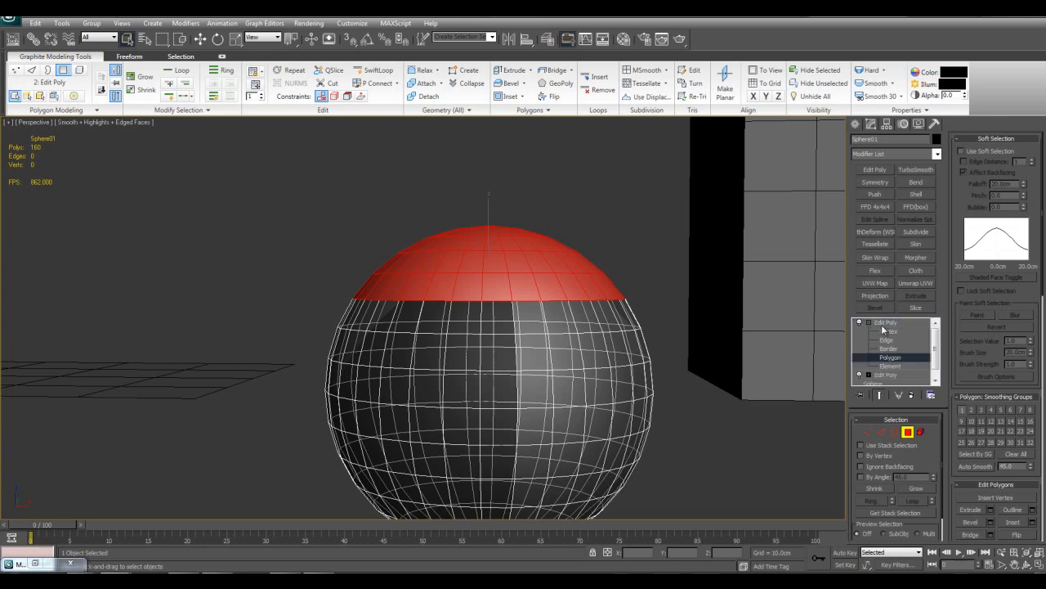
Step: Delete both Edit Poly modifiers from the sphere's stack
{"action": "right_click", "coordinate": [895, 324]}
{"action": "left_click", "coordinate": [900, 341]}
{"action": "right_click", "coordinate": [890, 321]}
{"action": "left_click", "coordinate": [900, 342]}
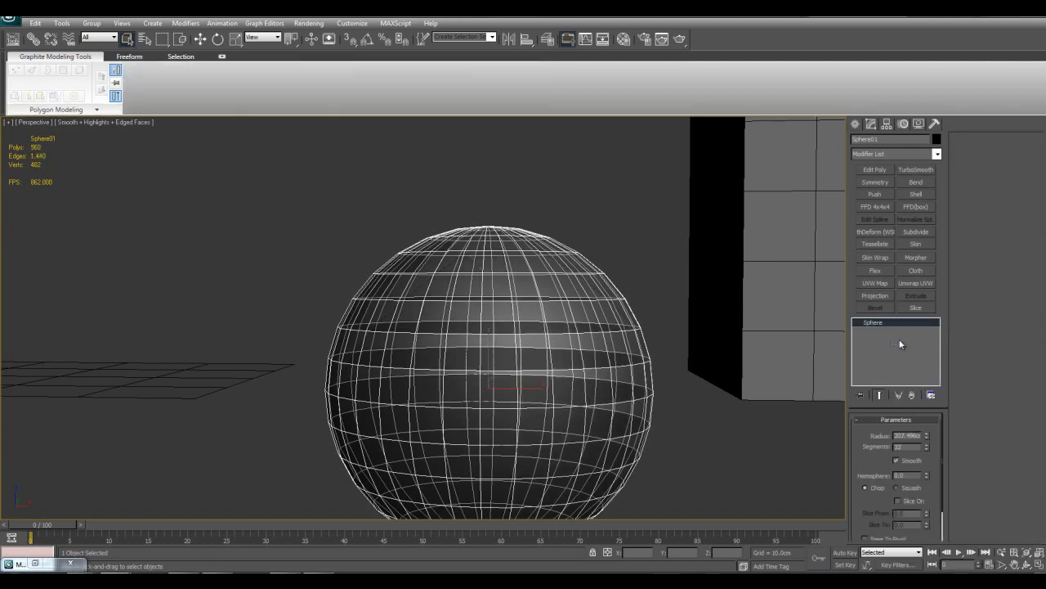
{"action": "left_click", "coordinate": [937, 154]}
{"action": "left_click_drag", "start_coordinate": [940, 168], "coordinate": [944, 450]}
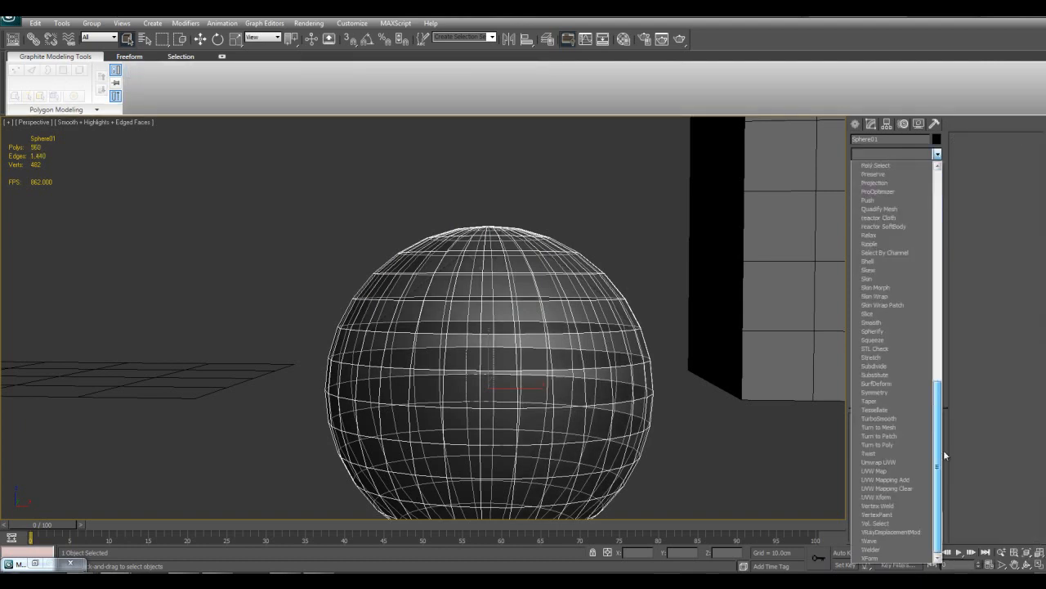
{"action": "left_click", "coordinate": [907, 524]}
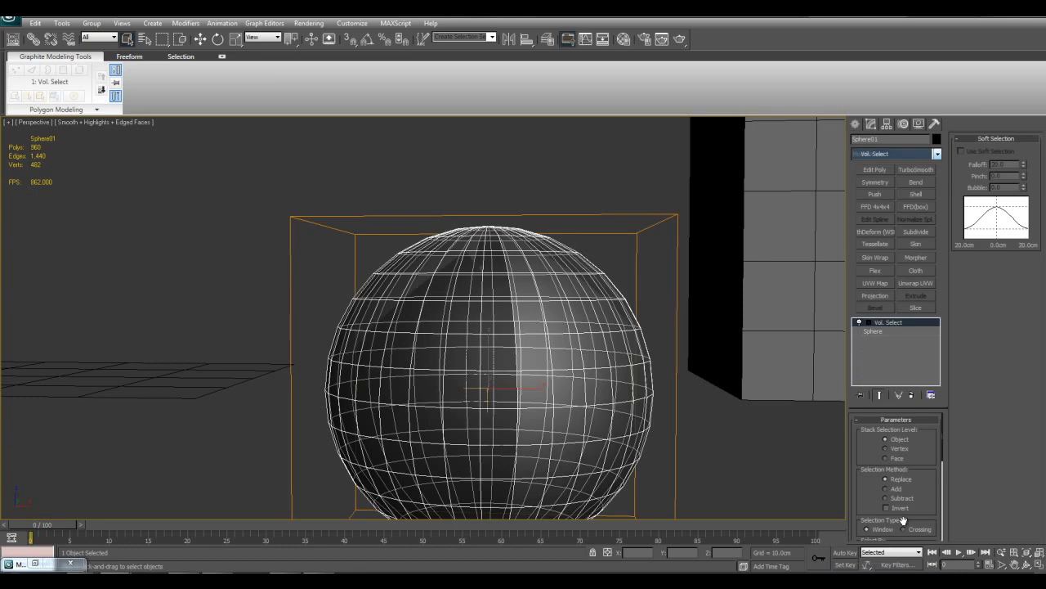
{"action": "right_click", "coordinate": [893, 325]}
{"action": "left_click", "coordinate": [900, 342]}
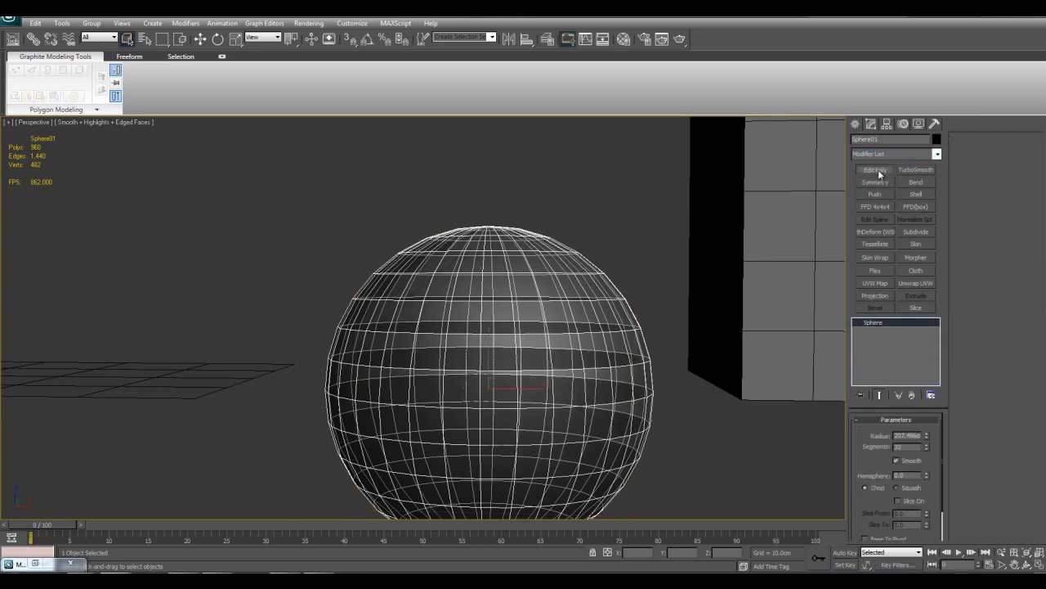
Step: Add an Edit Poly modifier to the sphere, select the polygons of its top cap, and leave the polygon level
{"action": "left_click", "coordinate": [874, 169]}
{"action": "key", "text": "4"}
{"action": "left_click_drag", "start_coordinate": [291, 194], "coordinate": [688, 273]}
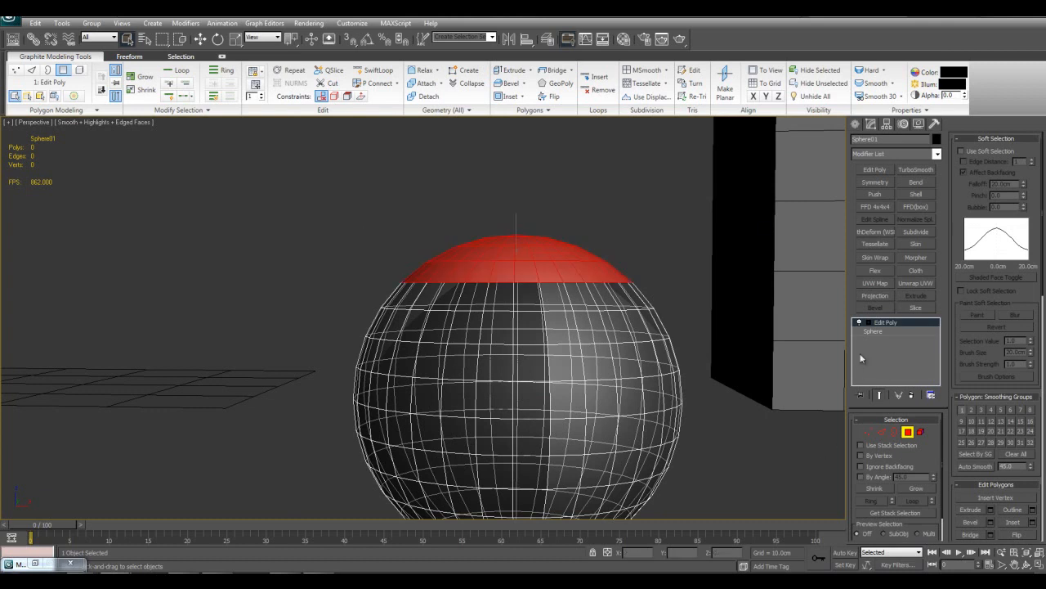
{"action": "left_click", "coordinate": [869, 322]}
{"action": "left_click", "coordinate": [879, 324]}
{"action": "left_click", "coordinate": [868, 322]}
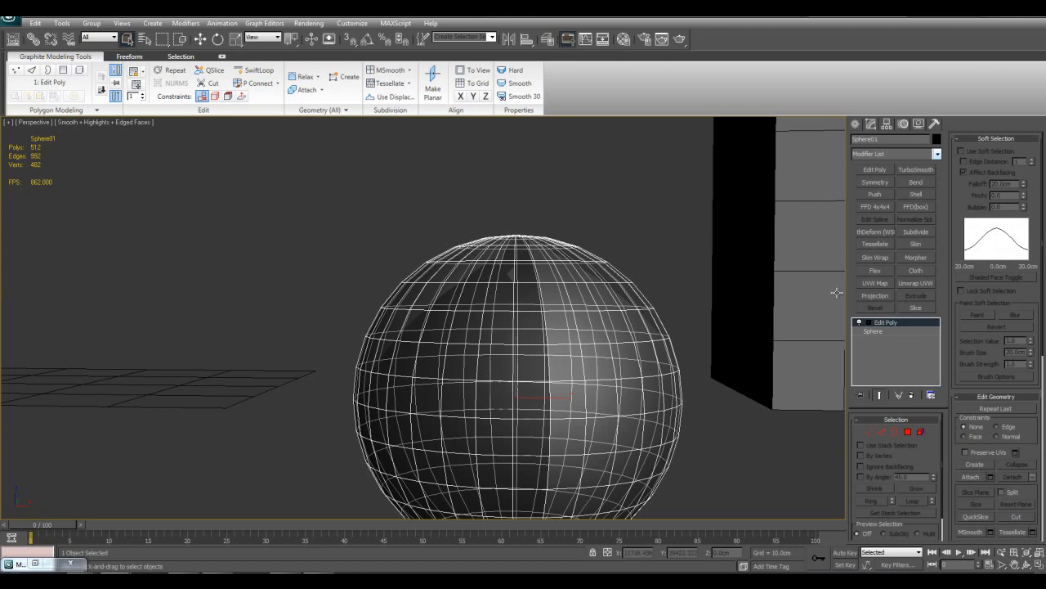
{"action": "key", "text": "4"}
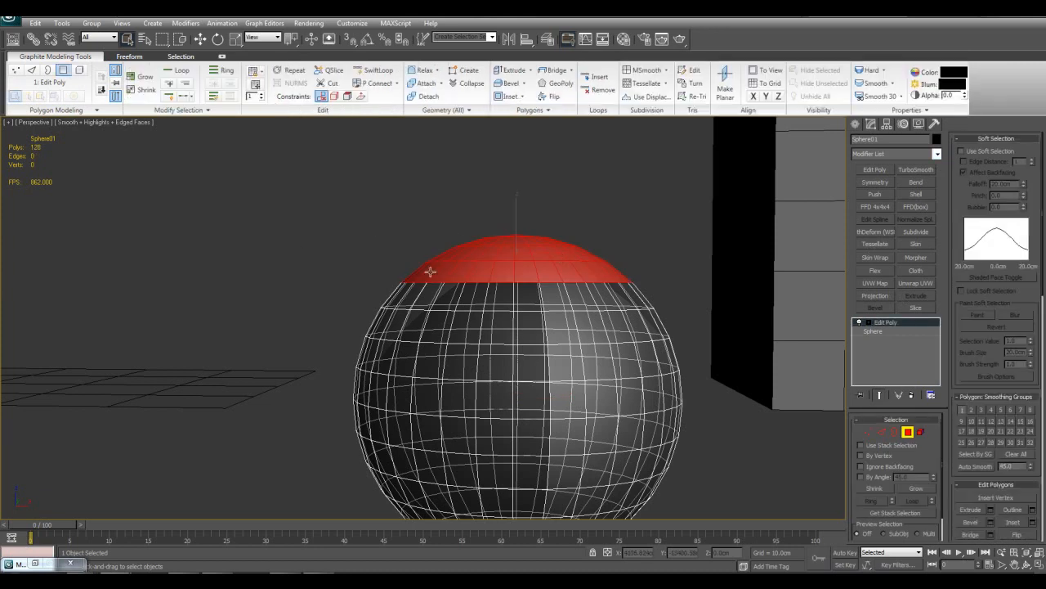
{"action": "left_click", "coordinate": [884, 323]}
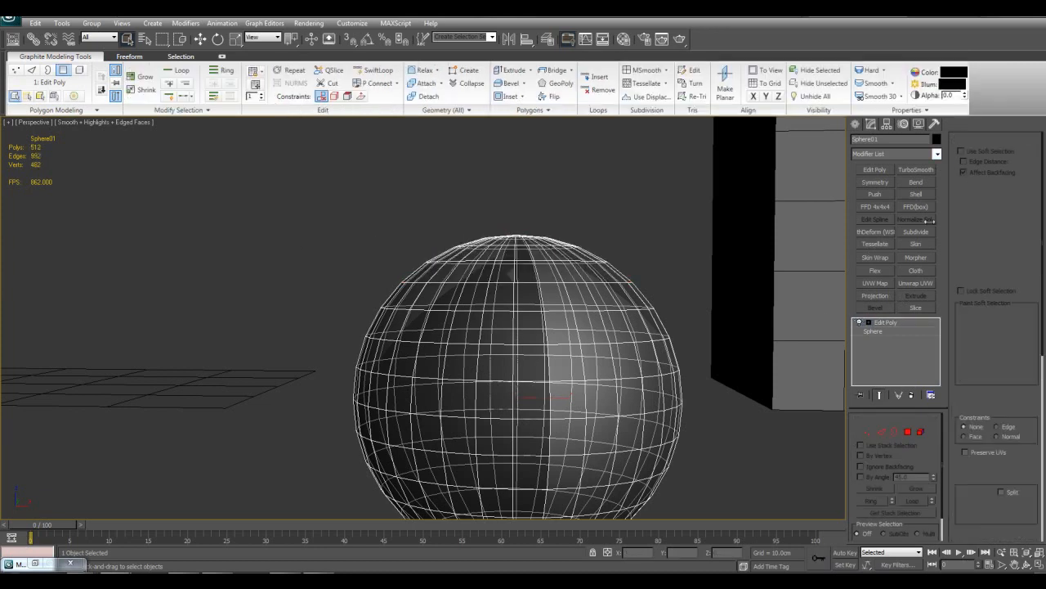
Step: Add a Vol. Select modifier above Edit Poly, activate its gizmo, and set the stack selection level to Face
{"action": "left_click", "coordinate": [937, 155]}
{"action": "scroll", "coordinate": [916, 426], "scroll_direction": "down", "scroll_amount": 10}
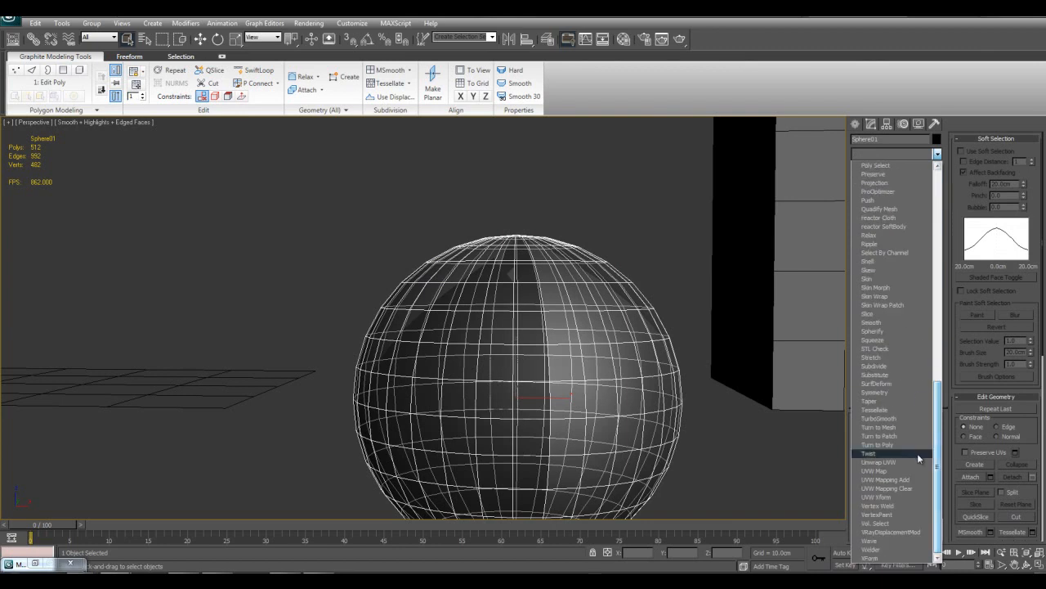
{"action": "left_click", "coordinate": [889, 523]}
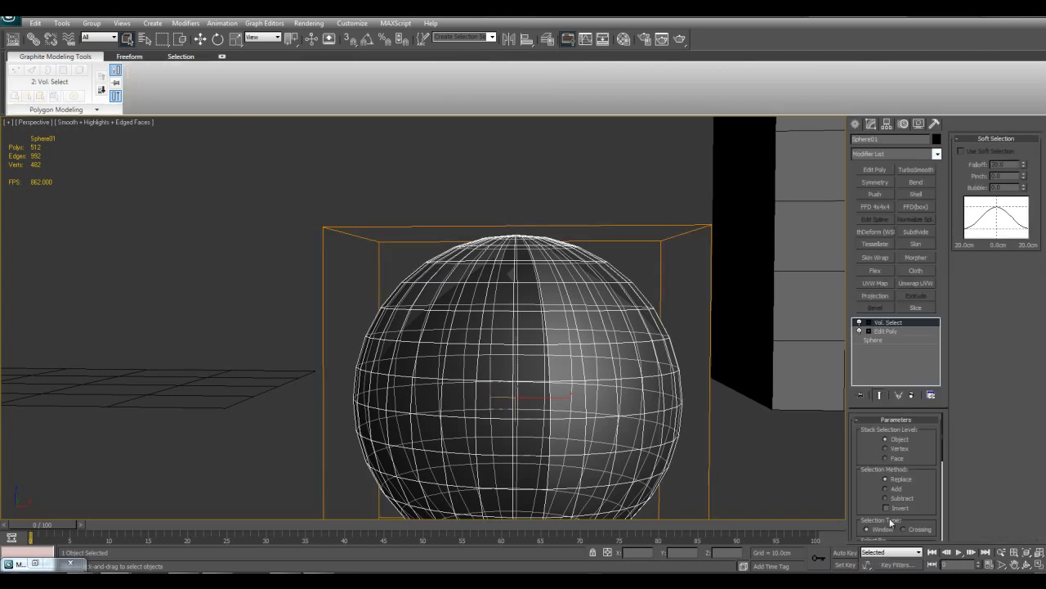
{"action": "left_click", "coordinate": [869, 323]}
{"action": "left_click", "coordinate": [887, 331]}
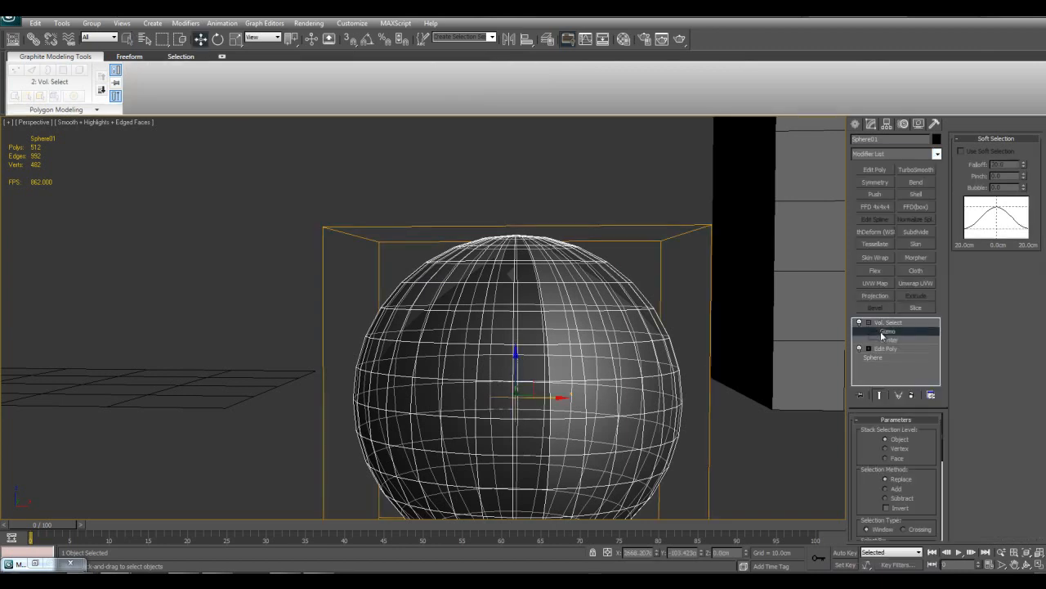
{"action": "left_click", "coordinate": [898, 457]}
Step: Move the Vol. Select gizmo in the negative X direction so it selects only the faces on one side of the sphere
{"action": "middle_click_drag", "start_coordinate": [699, 383], "coordinate": [747, 411]}
{"action": "middle_click_drag", "start_coordinate": [574, 403], "coordinate": [580, 338]}
{"action": "left_click_drag", "start_coordinate": [579, 338], "coordinate": [376, 325]}
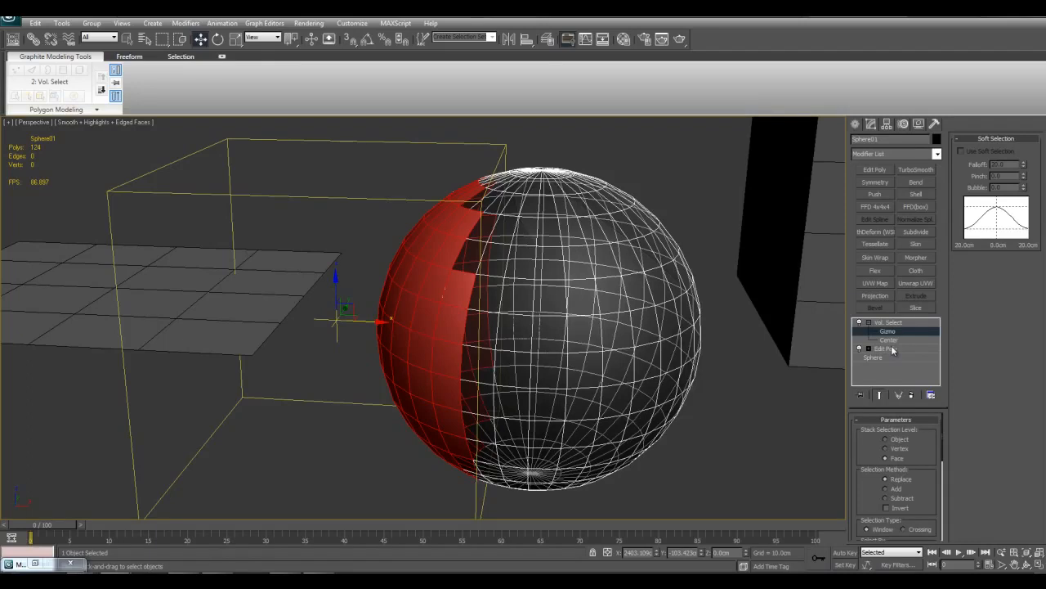
{"action": "left_click_drag", "start_coordinate": [372, 325], "coordinate": [354, 342]}
Step: Set the selection method to Add and move the gizmo along X until it barely overlaps the sphere's side
{"action": "left_click", "coordinate": [896, 489]}
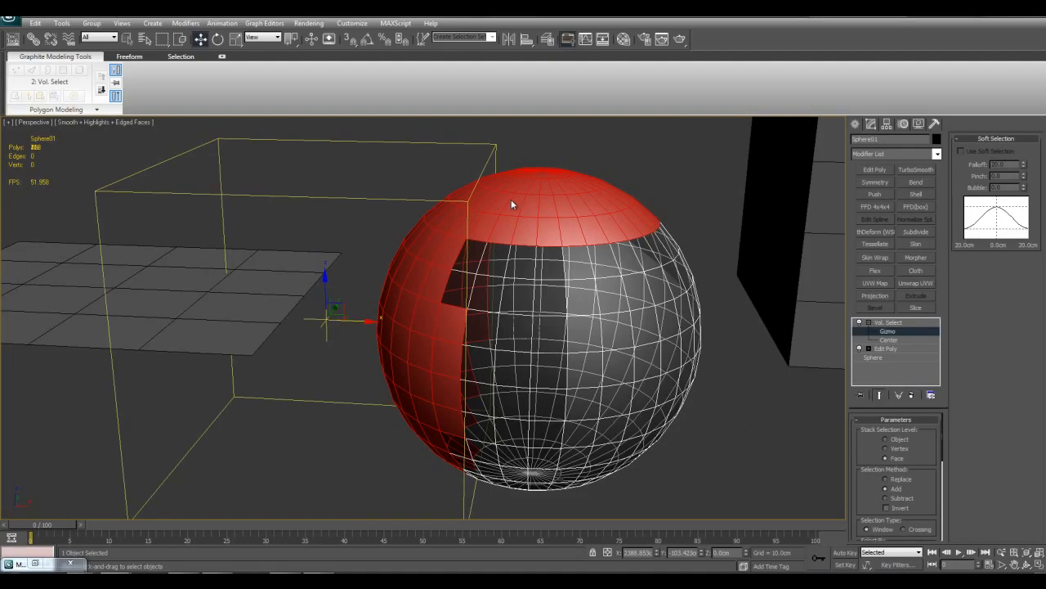
{"action": "left_click_drag", "start_coordinate": [359, 322], "coordinate": [268, 321]}
{"action": "middle_click_drag", "start_coordinate": [474, 270], "coordinate": [504, 232], "text": "alt"}
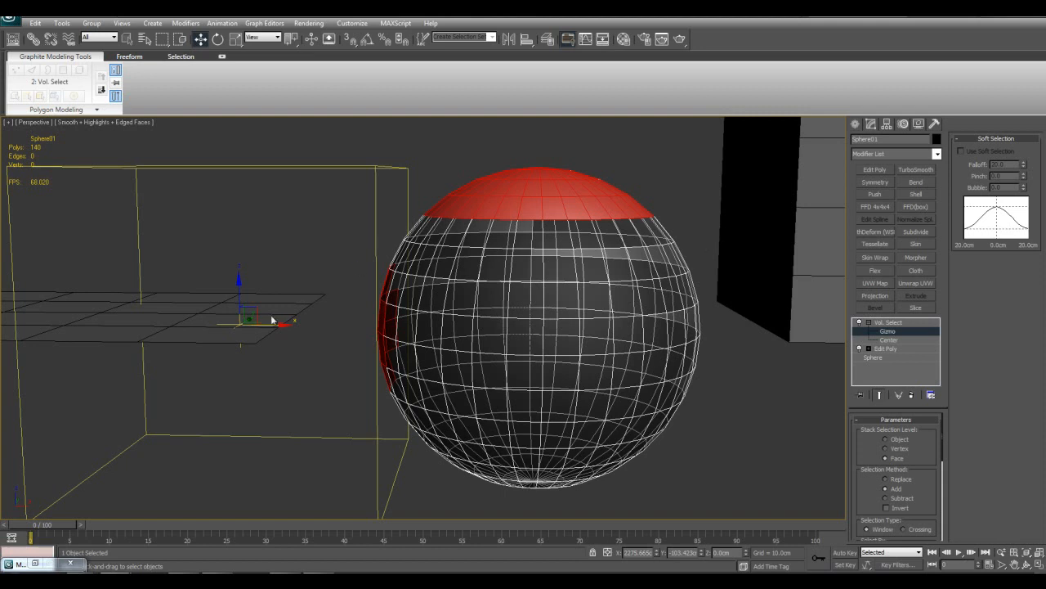
Step: Set the Vol. Select selection method to Subtract and nudge the gizmo along X against the sphere's side
{"action": "left_click_drag", "start_coordinate": [263, 324], "coordinate": [263, 352]}
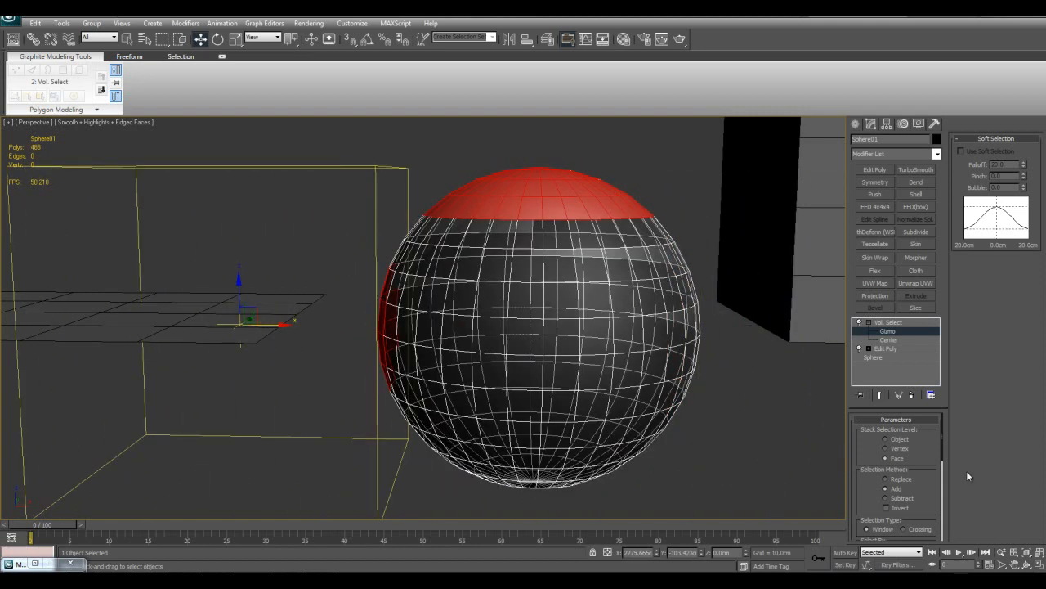
{"action": "left_click", "coordinate": [886, 497]}
{"action": "middle_click_drag", "start_coordinate": [491, 326], "coordinate": [489, 333], "text": "alt"}
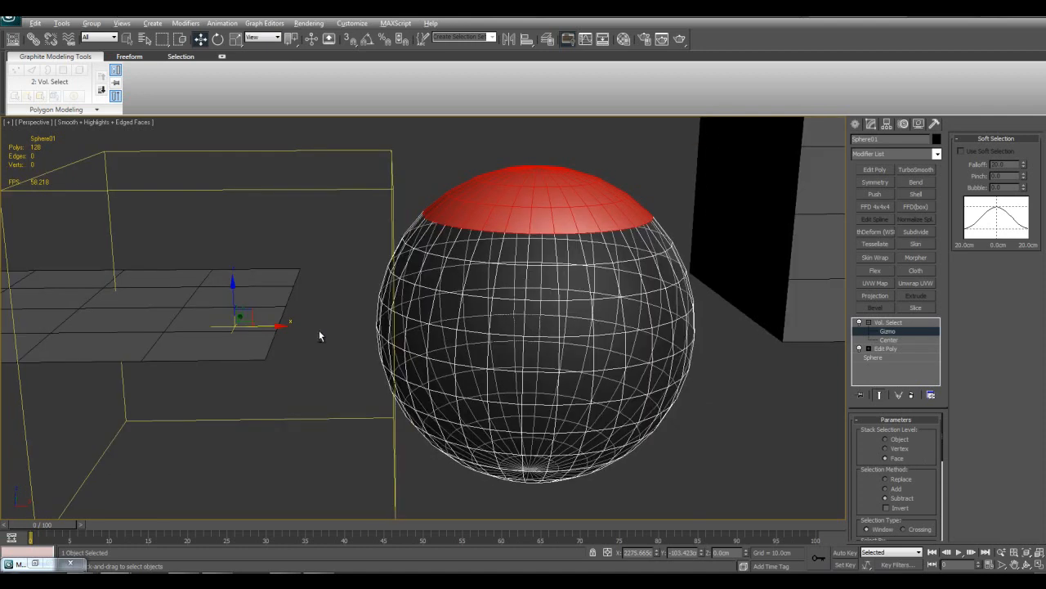
{"action": "middle_click_drag", "start_coordinate": [325, 330], "coordinate": [294, 338], "text": "alt"}
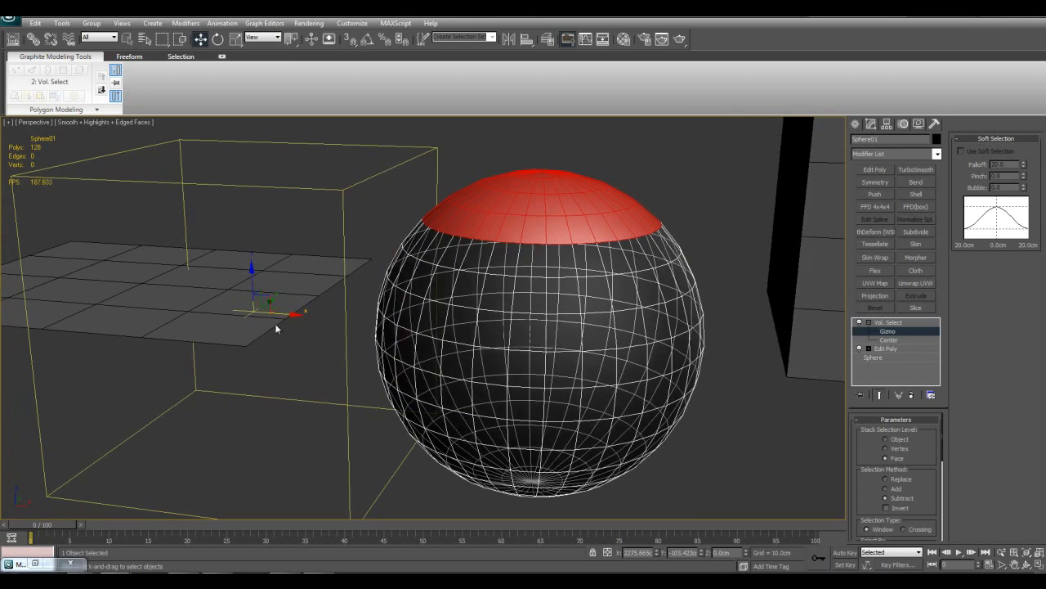
{"action": "mouse_move", "coordinate": [278, 319]}
{"action": "left_mouse_down"}
{"action": "mouse_move", "coordinate": [552, 327]}
{"action": "mouse_move", "coordinate": [818, 360]}
{"action": "mouse_move", "coordinate": [286, 322]}
{"action": "left_mouse_up"}
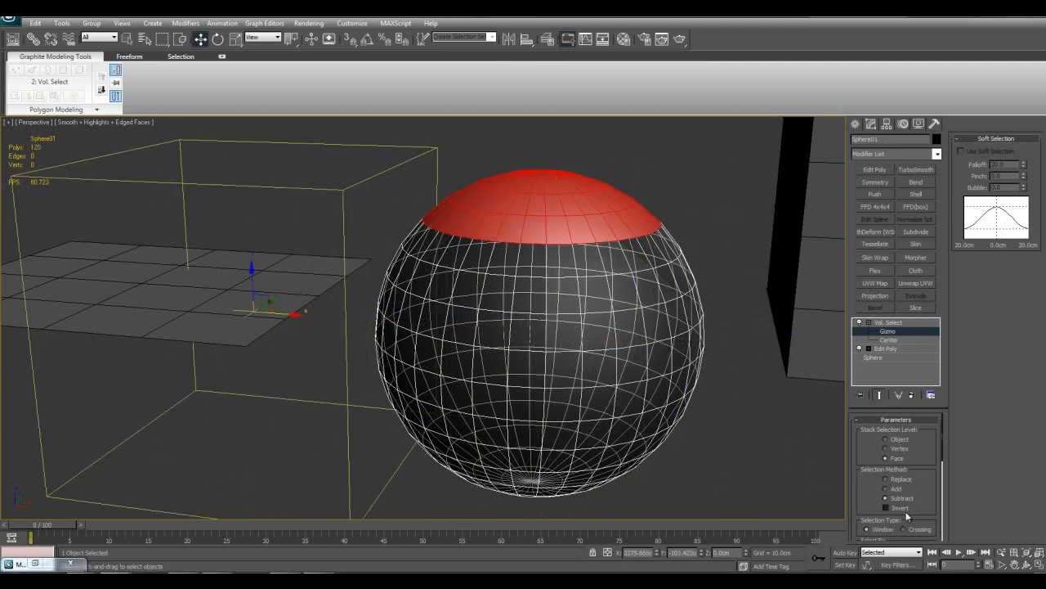
Step: Try the Invert option with the Subtract method, then set the method back to Add with Invert off
{"action": "left_click", "coordinate": [887, 507]}
{"action": "left_click_drag", "start_coordinate": [316, 341], "coordinate": [278, 325]}
{"action": "left_click", "coordinate": [903, 508]}
{"action": "left_click", "coordinate": [904, 507]}
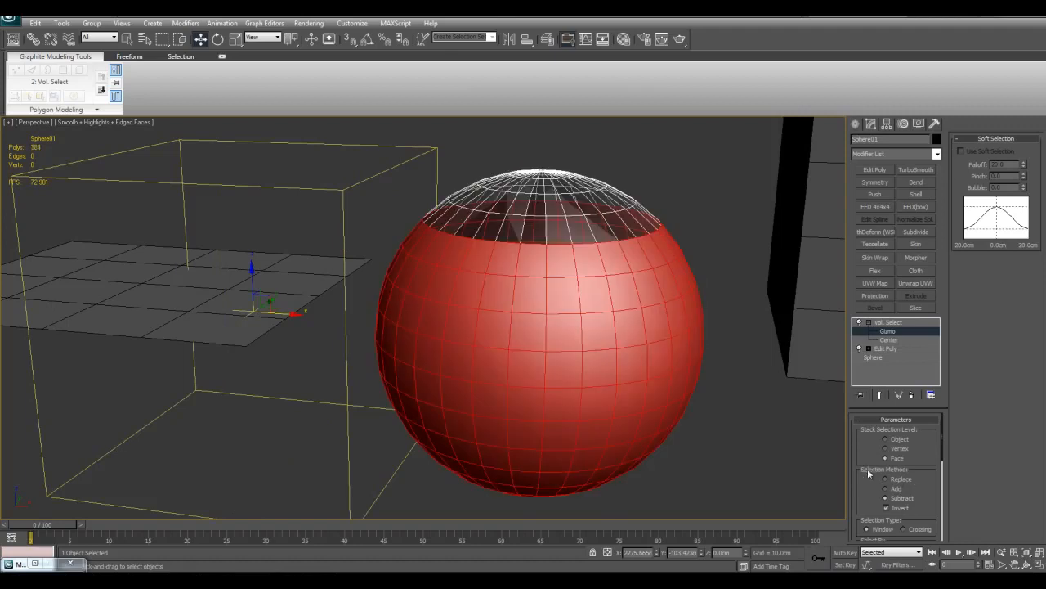
{"action": "left_click", "coordinate": [896, 492]}
{"action": "left_click", "coordinate": [888, 507]}
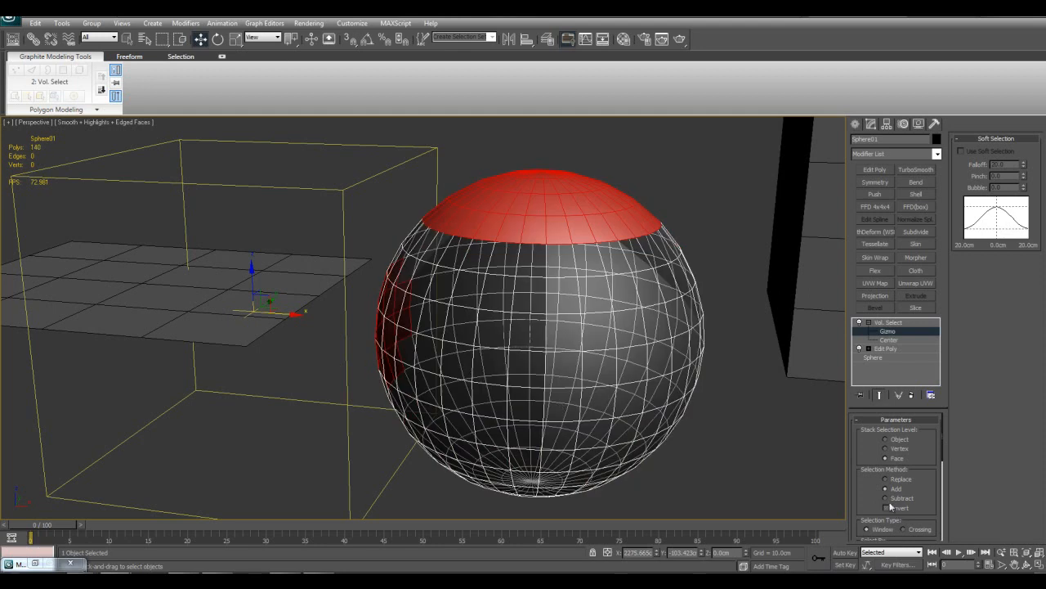
{"action": "left_click_drag", "start_coordinate": [299, 317], "coordinate": [755, 390]}
{"action": "right_click", "coordinate": [753, 390]}
{"action": "middle_click_drag", "start_coordinate": [726, 393], "coordinate": [735, 394]}
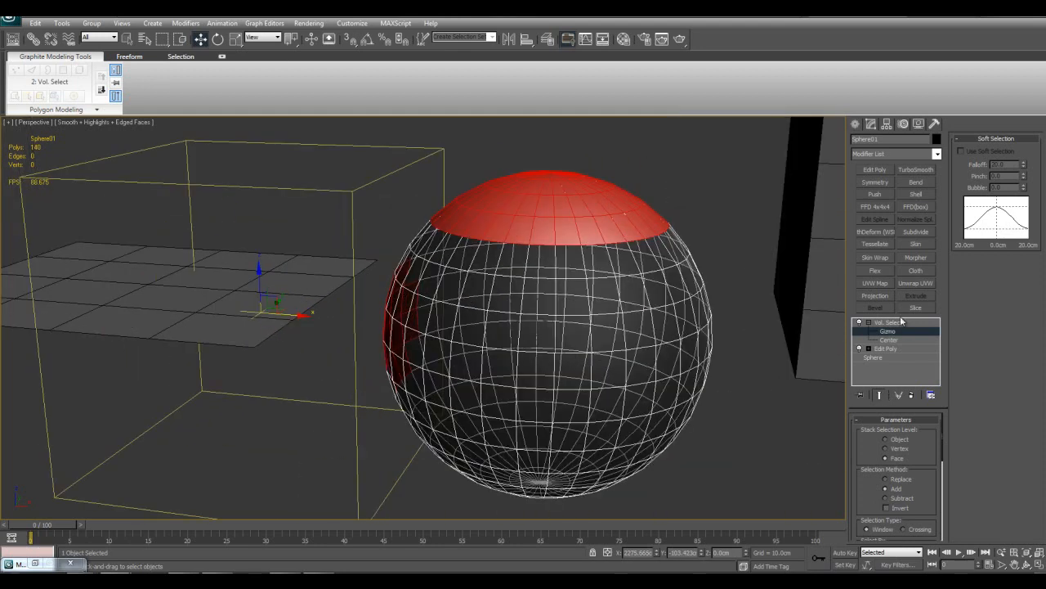
{"action": "left_click_drag", "start_coordinate": [920, 495], "coordinate": [932, 390]}
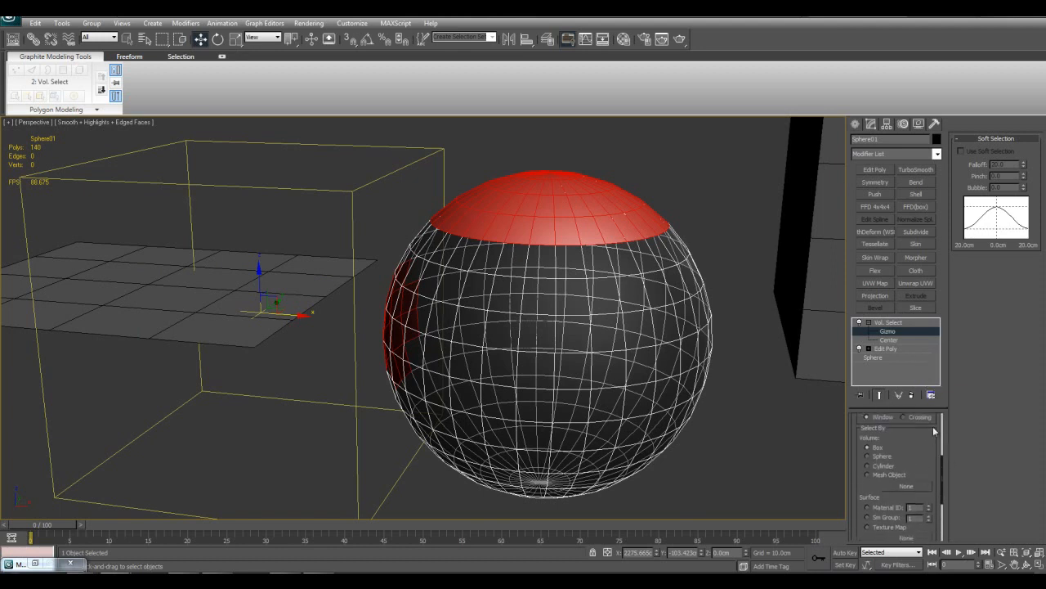
{"action": "left_click_drag", "start_coordinate": [919, 441], "coordinate": [911, 533]}
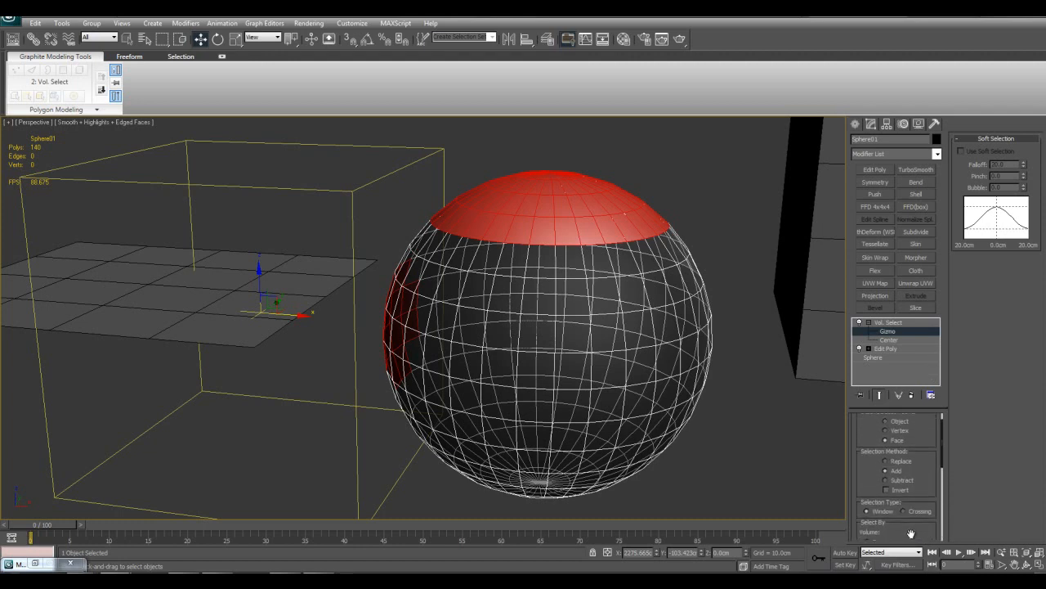
Step: Delete the Vol. Select and Edit Poly modifiers from the sphere's stack
{"action": "left_click", "coordinate": [888, 323]}
{"action": "right_click", "coordinate": [890, 323]}
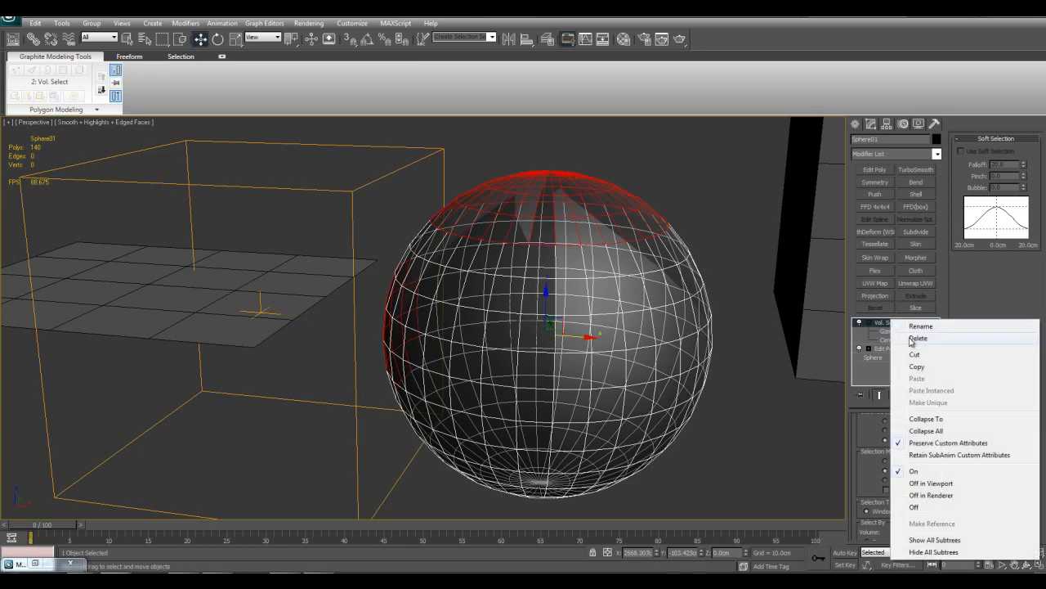
{"action": "left_click", "coordinate": [902, 337]}
{"action": "left_click", "coordinate": [870, 323]}
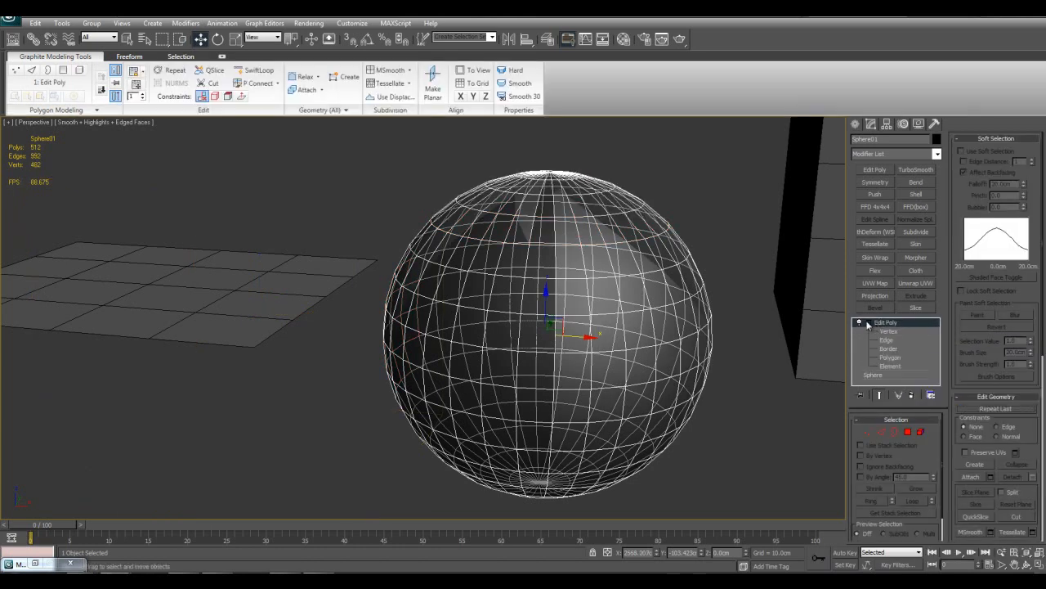
{"action": "right_click", "coordinate": [881, 322]}
{"action": "left_click", "coordinate": [903, 336]}
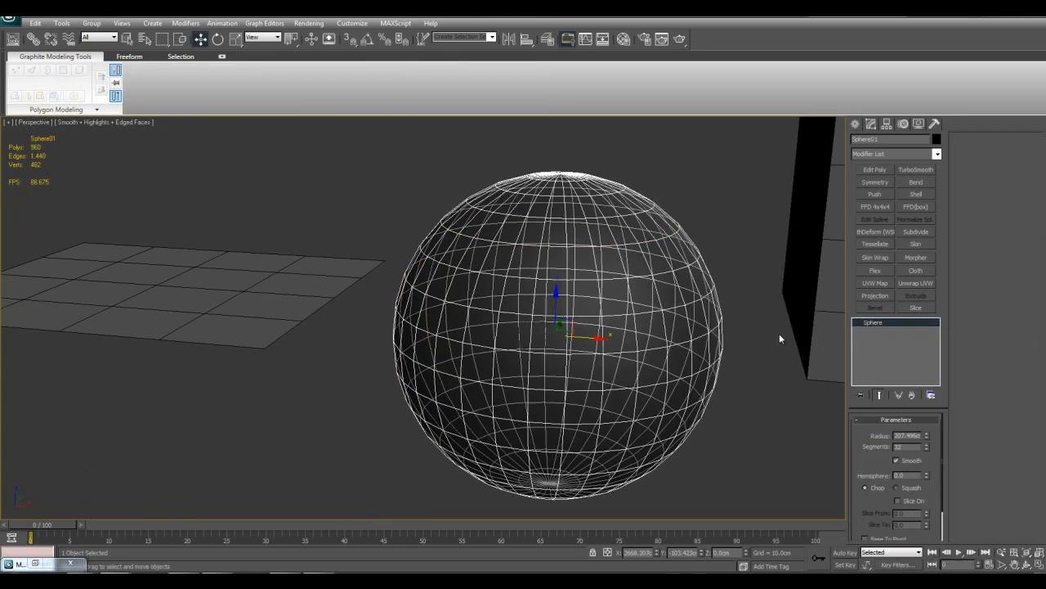
Step: Turn off the sphere's see-through display and set its segments to 128
{"action": "key", "text": "alt+x"}
{"action": "key", "text": "q"}
{"action": "middle_click_drag", "start_coordinate": [789, 350], "coordinate": [835, 411], "text": "alt"}
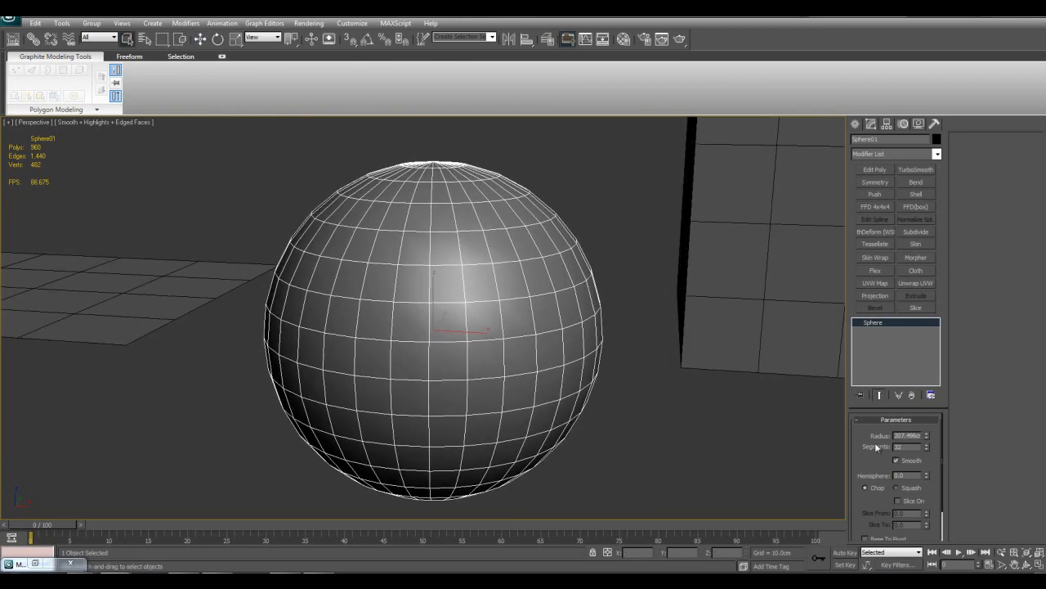
{"action": "double_click", "coordinate": [899, 446]}
{"action": "type", "text": "128"}
{"action": "key", "text": "Return"}
{"action": "middle_click_drag", "start_coordinate": [680, 417], "coordinate": [835, 355]}
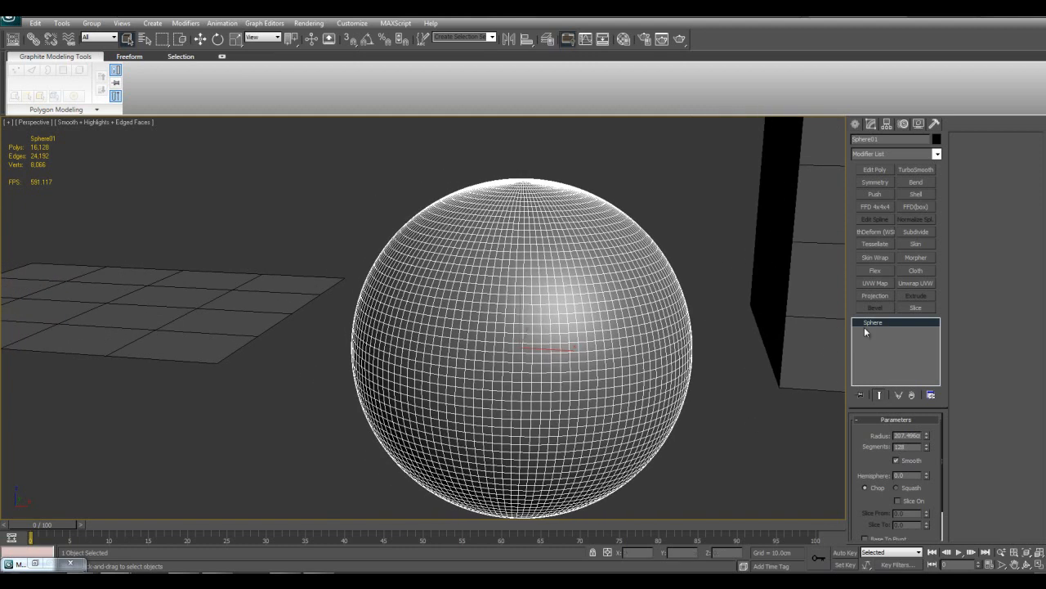
Step: Add a Vol. Select modifier to the sphere, activate its gizmo, and move it about 475 cm in the negative X direction
{"action": "left_click", "coordinate": [937, 154]}
{"action": "scroll", "coordinate": [914, 450], "scroll_direction": "down", "scroll_amount": 10}
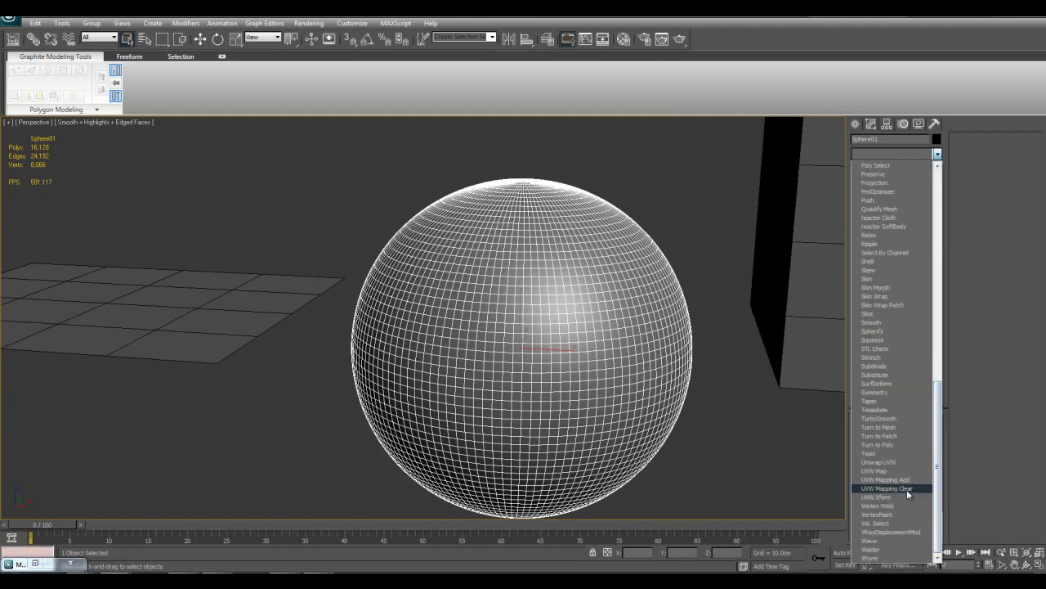
{"action": "left_click", "coordinate": [877, 523]}
{"action": "left_click", "coordinate": [869, 323]}
{"action": "left_click", "coordinate": [884, 330]}
{"action": "key", "text": "w"}
{"action": "scroll", "coordinate": [600, 400], "scroll_direction": "down", "scroll_amount": 3}
{"action": "middle_click_drag", "start_coordinate": [595, 403], "coordinate": [618, 397], "text": "alt"}
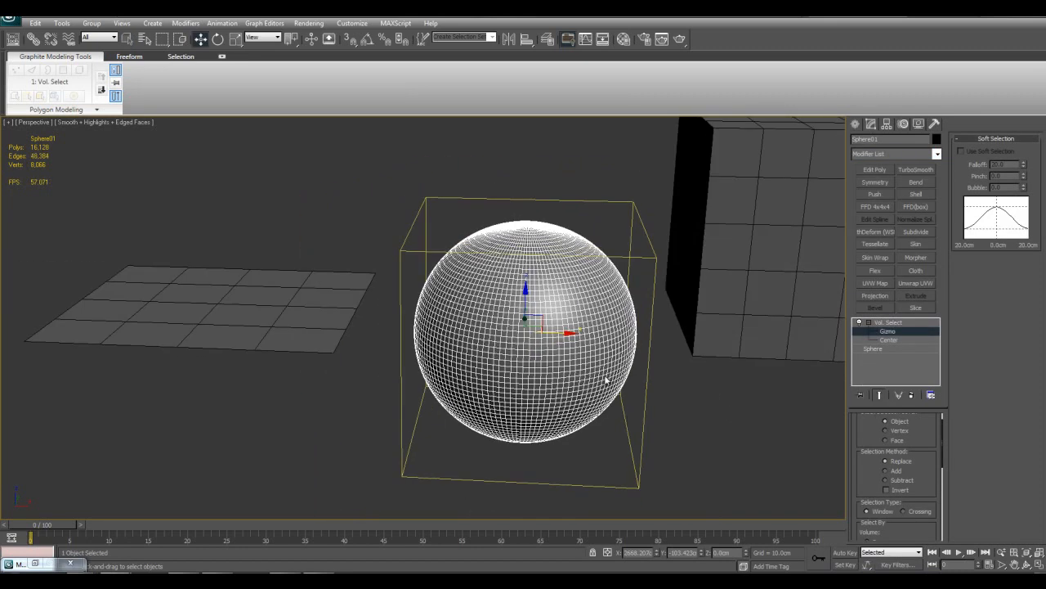
{"action": "left_click_drag", "start_coordinate": [628, 343], "coordinate": [378, 345]}
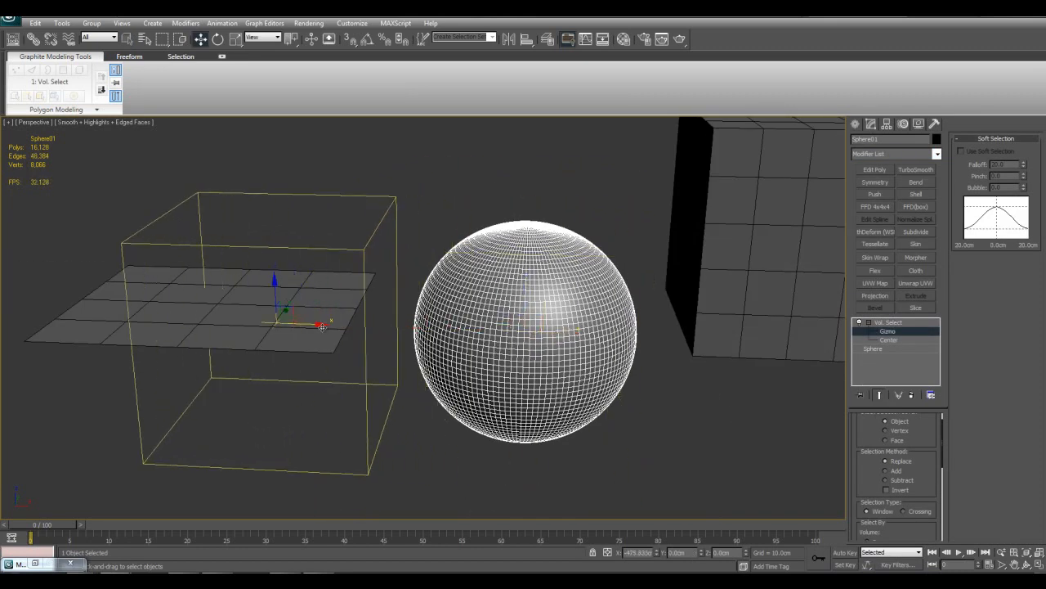
Step: Isolate the sphere and move the Vol. Select gizmo back along X until it sits right beside the sphere
{"action": "key", "text": "q"}
{"action": "key", "text": "alt+q"}
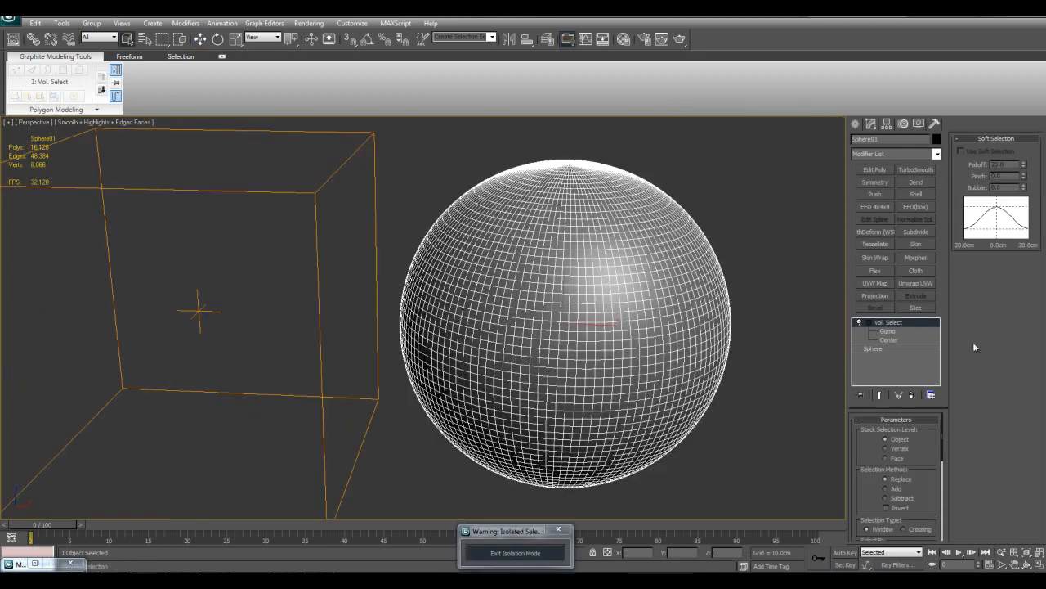
{"action": "left_click", "coordinate": [901, 335]}
{"action": "key", "text": "w"}
{"action": "middle_click_drag", "start_coordinate": [517, 391], "coordinate": [490, 368], "text": "alt"}
{"action": "scroll", "coordinate": [497, 390], "scroll_direction": "down", "scroll_amount": 3}
{"action": "left_click_drag", "start_coordinate": [325, 317], "coordinate": [346, 317]}
Step: Animate the Vol. Select gizmo with Auto Key so it passes through the sphere to its positive X side at frame 100
{"action": "middle_click_drag", "start_coordinate": [559, 342], "coordinate": [534, 387], "text": "alt"}
{"action": "left_click", "coordinate": [846, 553]}
{"action": "middle_click_drag", "start_coordinate": [397, 354], "coordinate": [330, 358]}
{"action": "middle_click_drag", "start_coordinate": [173, 219], "coordinate": [170, 220]}
{"action": "middle_click_drag", "start_coordinate": [263, 264], "coordinate": [249, 270]}
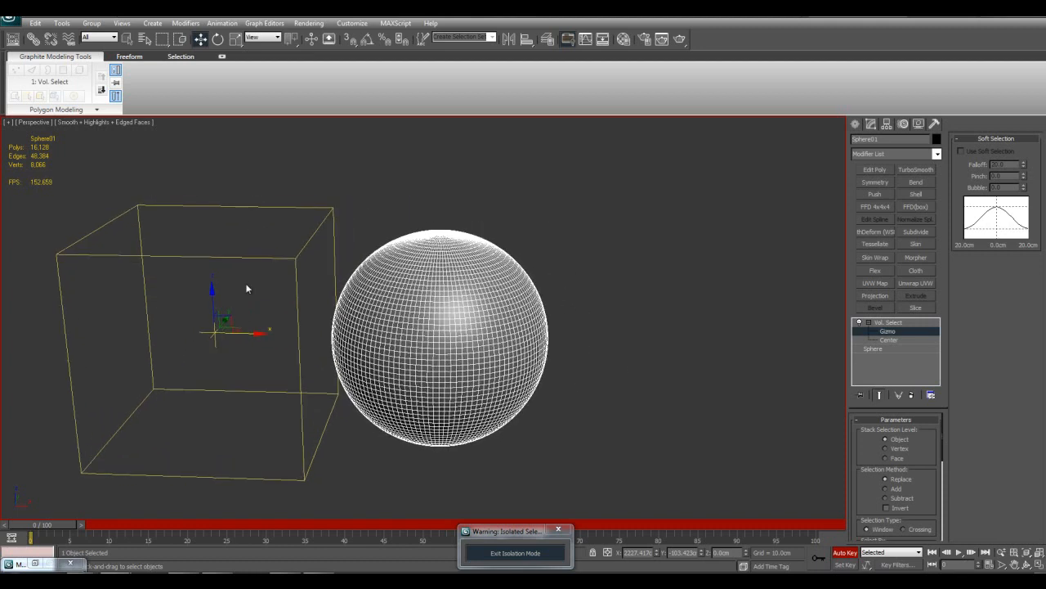
{"action": "middle_click_drag", "start_coordinate": [246, 334], "coordinate": [239, 338]}
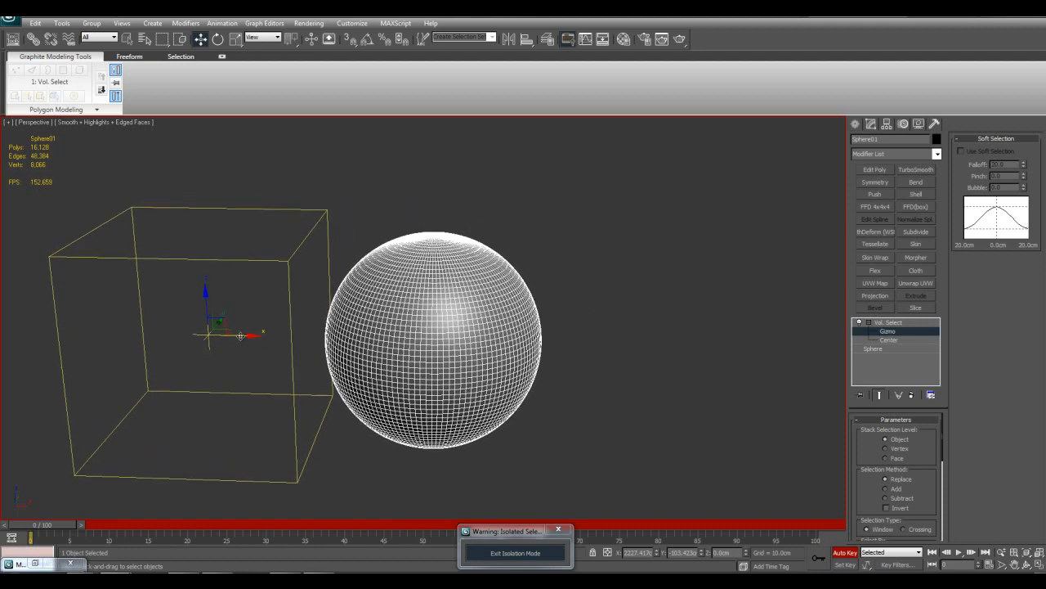
{"action": "left_click_drag", "start_coordinate": [64, 523], "coordinate": [799, 523]}
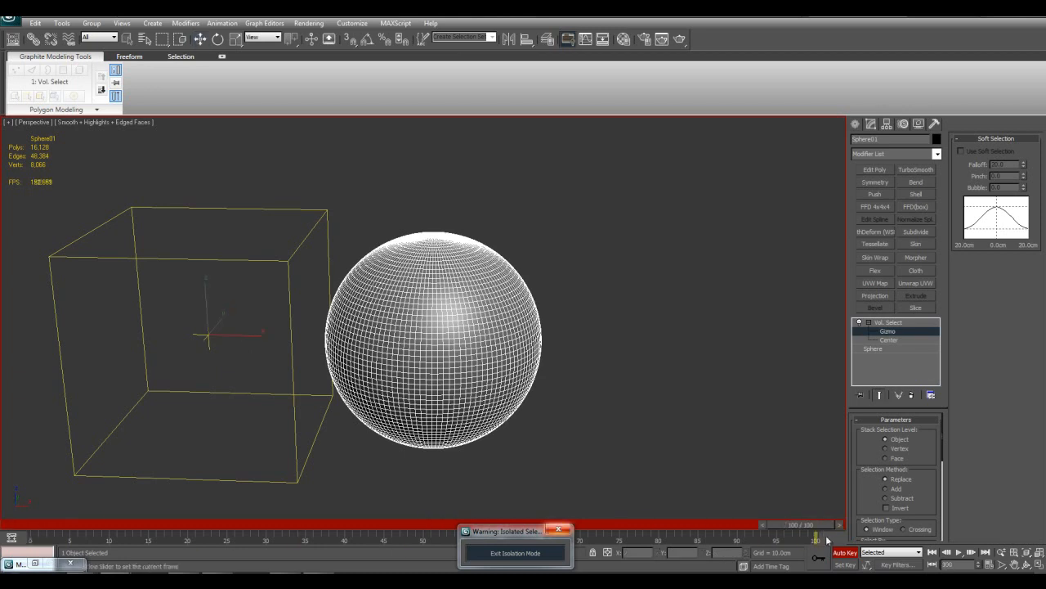
{"action": "key", "text": "w"}
{"action": "left_click_drag", "start_coordinate": [234, 338], "coordinate": [660, 386]}
{"action": "middle_click_drag", "start_coordinate": [679, 389], "coordinate": [715, 423]}
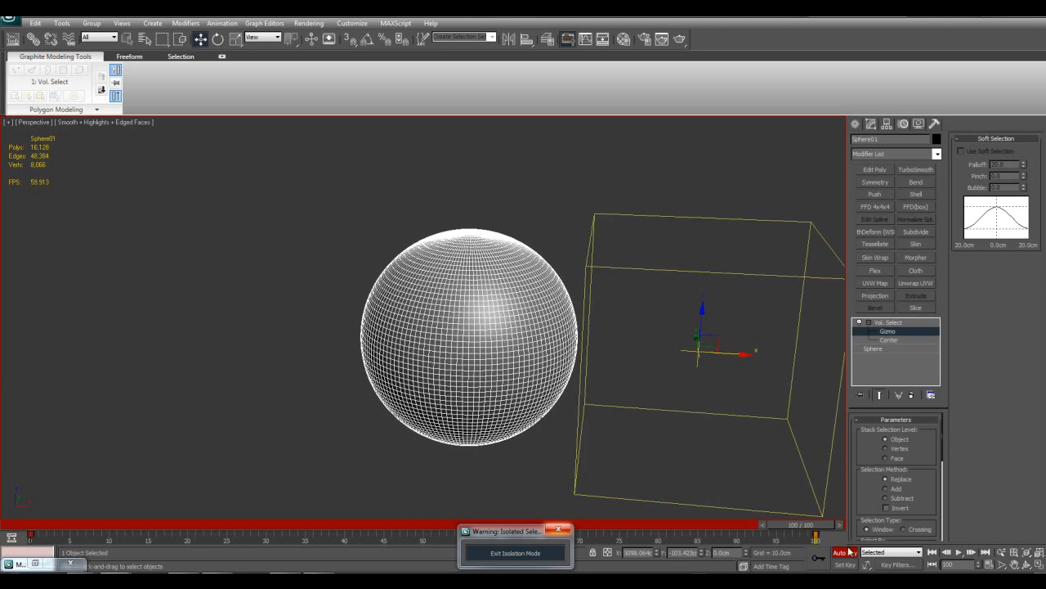
{"action": "left_click", "coordinate": [847, 552]}
Step: Add a Noise modifier above Vol. Select with a strength of 12 cm in X, Y and Z
{"action": "left_click", "coordinate": [937, 154]}
{"action": "scroll", "coordinate": [901, 392], "scroll_direction": "down", "scroll_amount": 15}
{"action": "scroll", "coordinate": [900, 390], "scroll_direction": "up", "scroll_amount": 5}
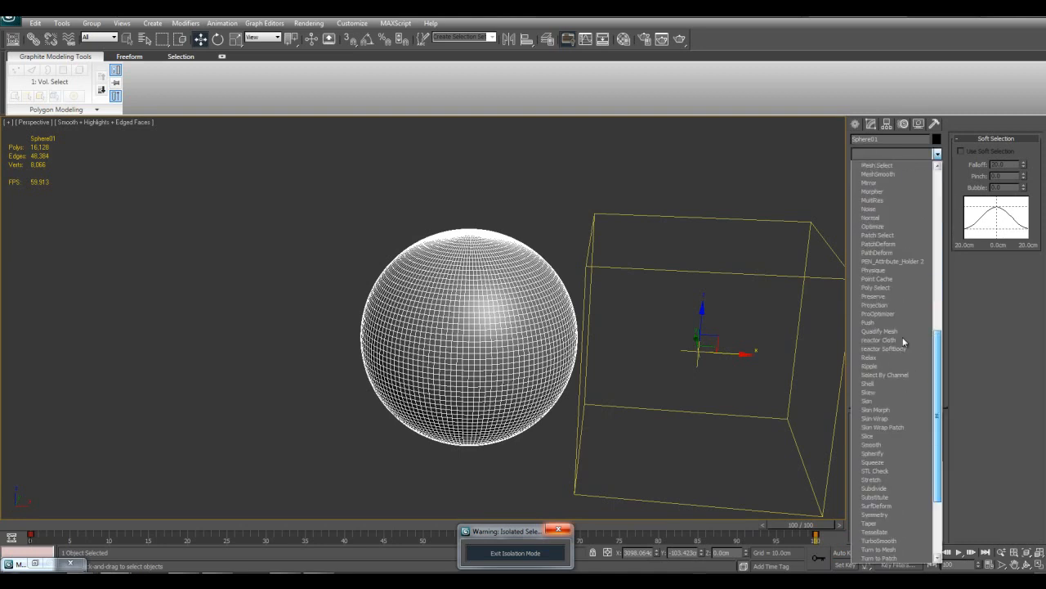
{"action": "left_click", "coordinate": [894, 232]}
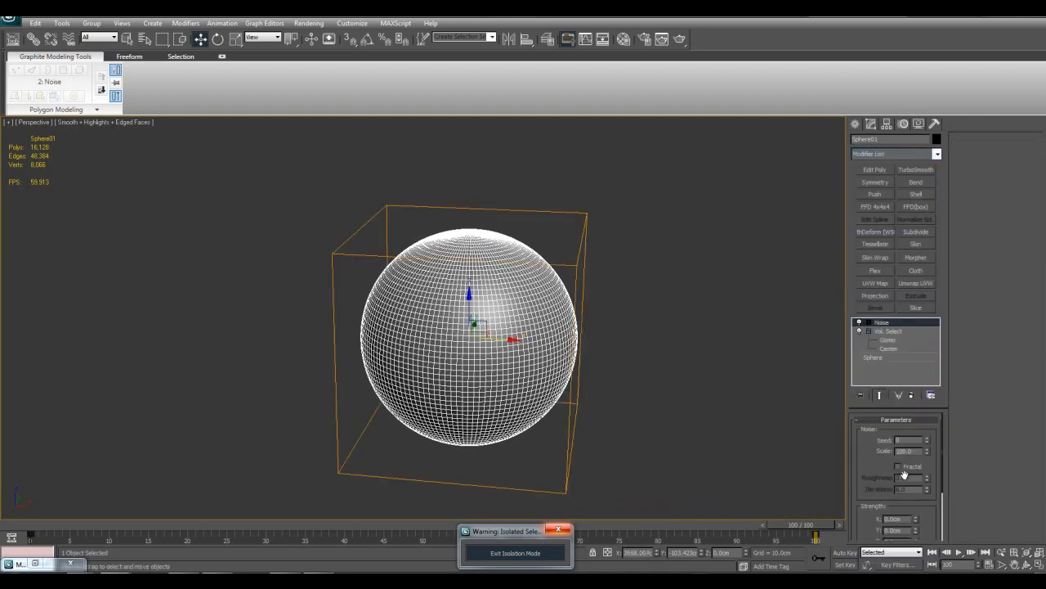
{"action": "type", "text": "12"}
{"action": "key", "text": "Tab"}
{"action": "type", "text": "12"}
{"action": "left_click_drag", "start_coordinate": [935, 525], "coordinate": [851, 522]}
{"action": "type", "text": "12"}
{"action": "middle_click_drag", "start_coordinate": [641, 440], "coordinate": [643, 443]}
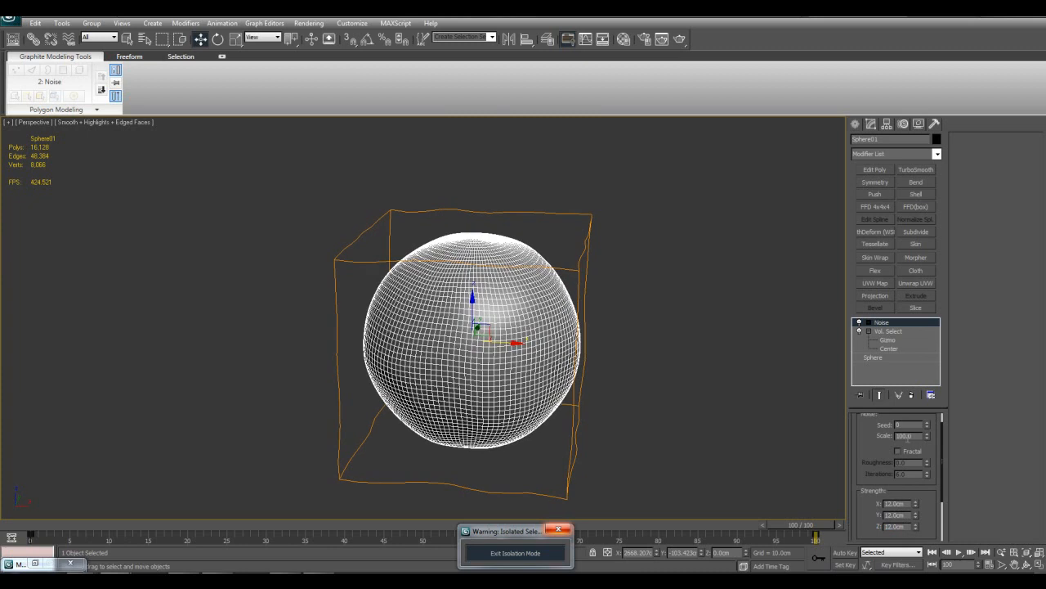
Step: Set the Noise scale to 24.5
{"action": "type", "text": "5"}
{"action": "key", "text": "Return"}
{"action": "left_click_drag", "start_coordinate": [928, 437], "coordinate": [914, 341]}
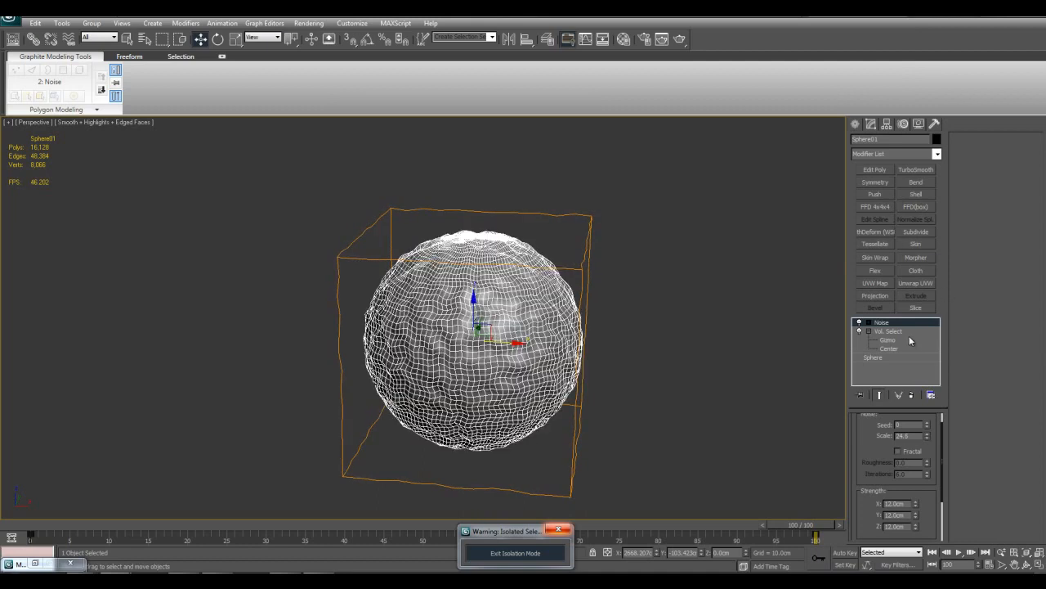
Step: Return to frame 0 and move the Vol. Select gizmo along X until it encloses most of the sphere
{"action": "left_click", "coordinate": [895, 327]}
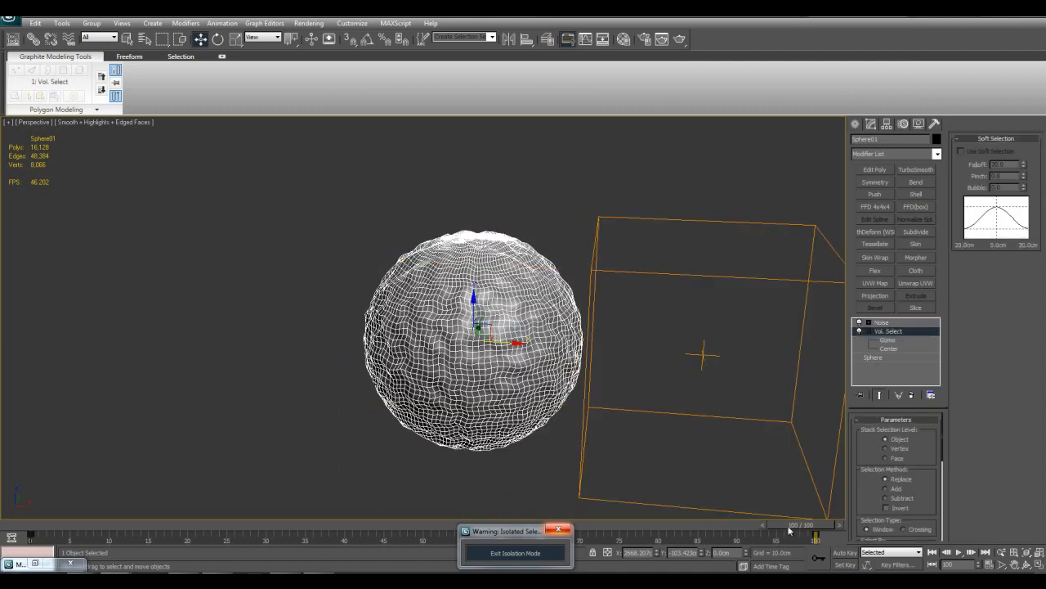
{"action": "left_click_drag", "start_coordinate": [801, 525], "coordinate": [55, 525]}
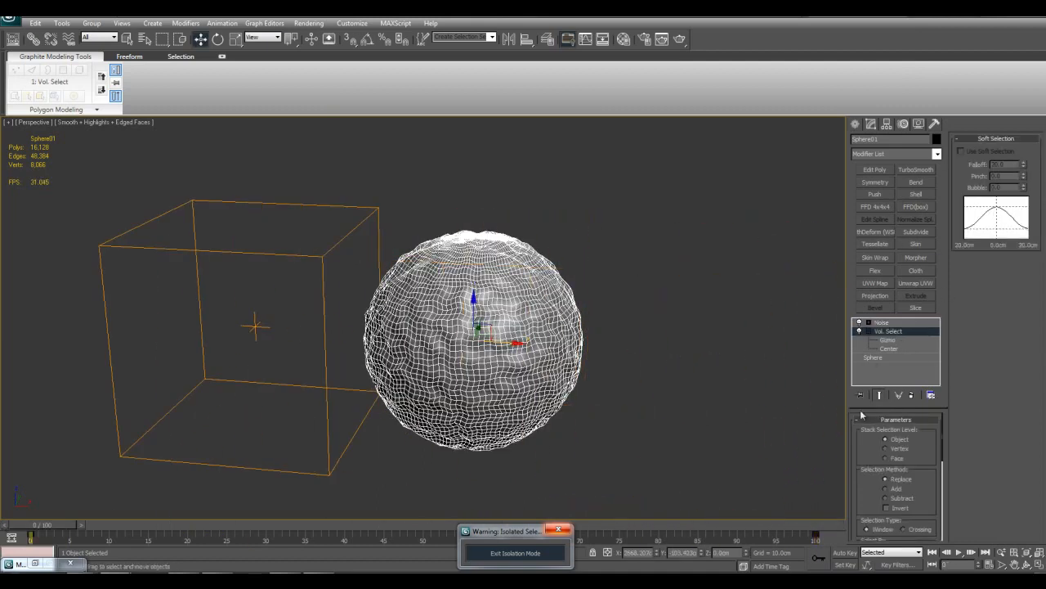
{"action": "left_click", "coordinate": [887, 341]}
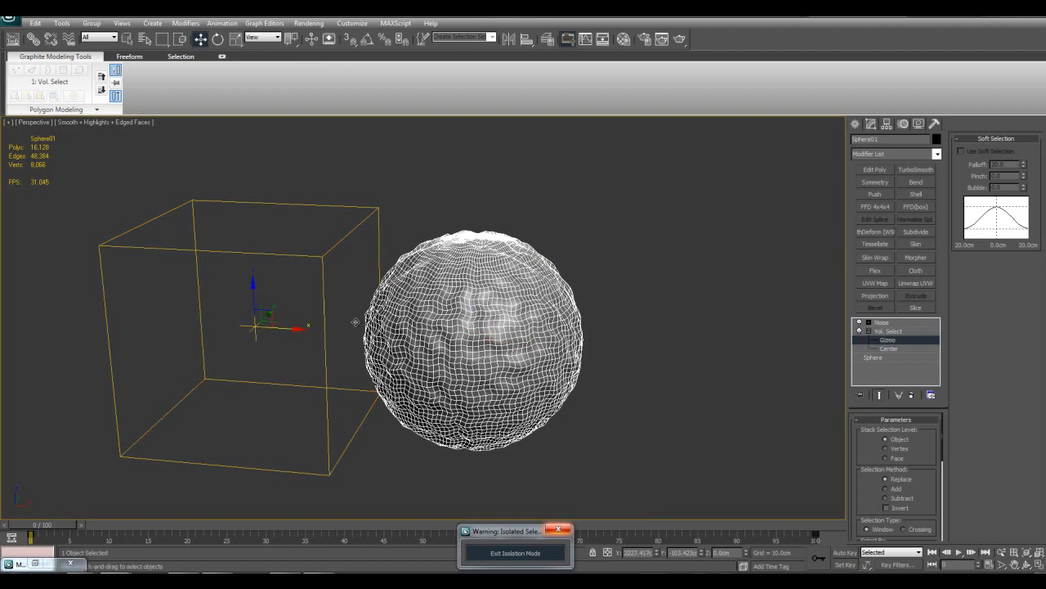
{"action": "left_click_drag", "start_coordinate": [290, 337], "coordinate": [758, 358]}
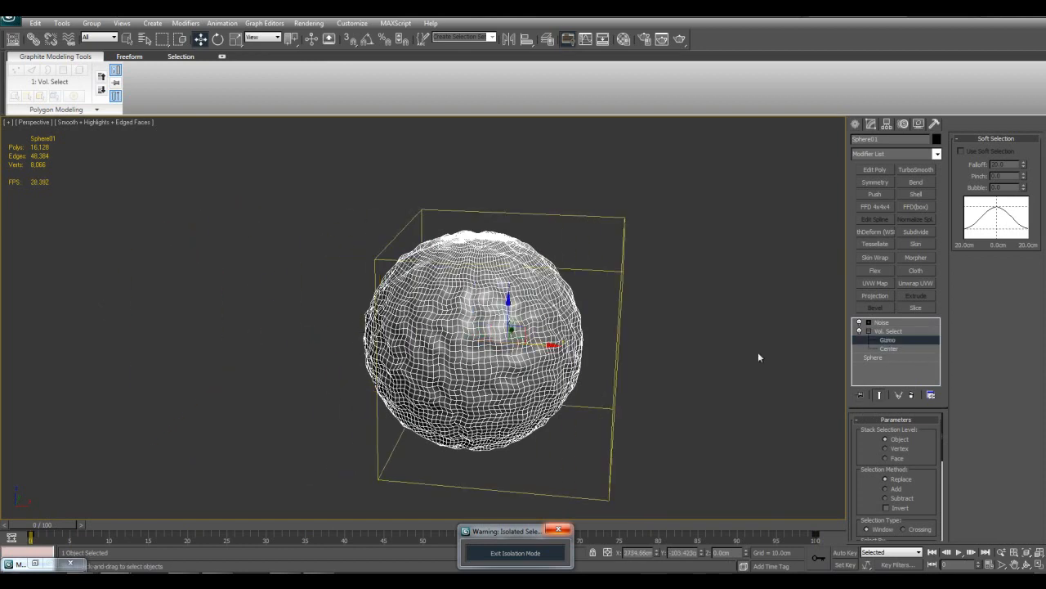
Step: Go to frame 1, delete the Noise modifier from the sphere, and frame the sphere in the view
{"action": "left_click", "coordinate": [898, 322]}
{"action": "middle_click_drag", "start_coordinate": [758, 343], "coordinate": [795, 336], "text": "alt"}
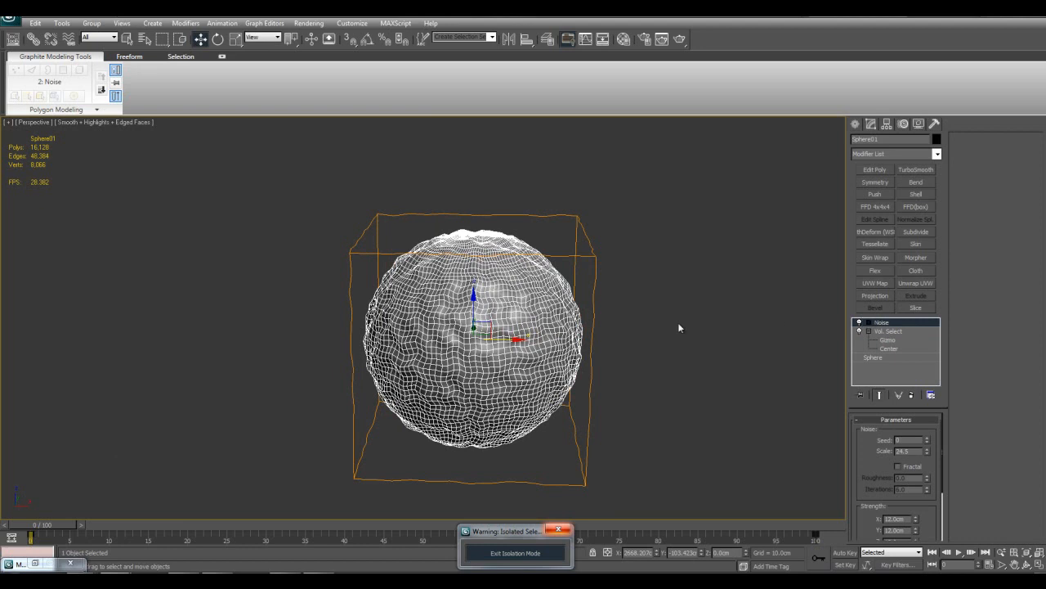
{"action": "mouse_move", "coordinate": [63, 526]}
{"action": "left_mouse_down"}
{"action": "mouse_move", "coordinate": [351, 531]}
{"action": "mouse_move", "coordinate": [70, 527]}
{"action": "left_mouse_up"}
{"action": "right_click", "coordinate": [883, 326]}
{"action": "left_click", "coordinate": [879, 341]}
{"action": "key", "text": "z"}
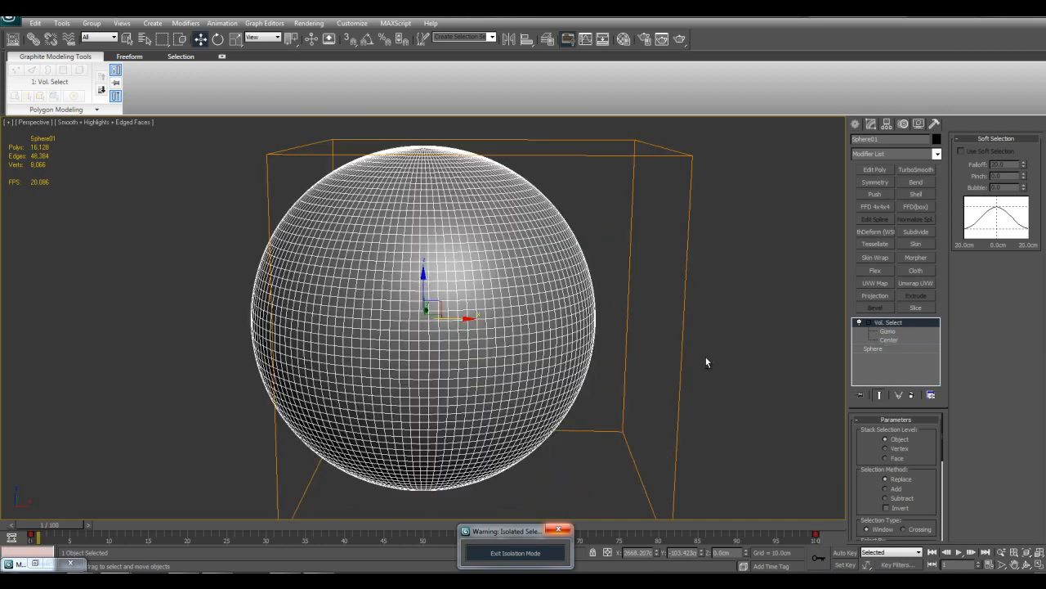
Step: Activate the Vol. Select gizmo and set its Select By volume to Mesh Object
{"action": "left_click", "coordinate": [897, 331]}
{"action": "left_click_drag", "start_coordinate": [927, 502], "coordinate": [928, 419]}
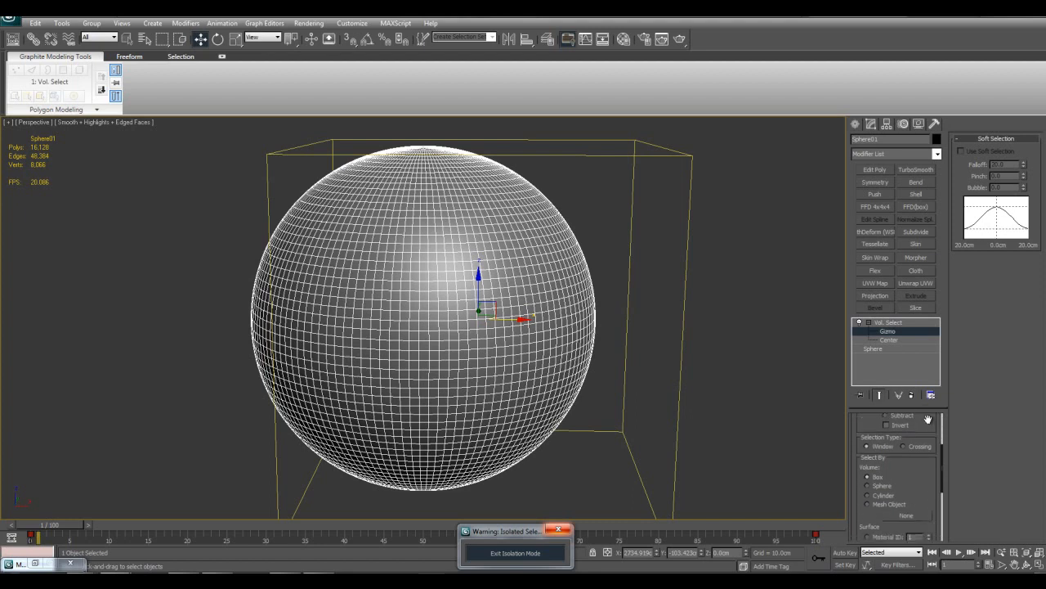
{"action": "left_click", "coordinate": [890, 504]}
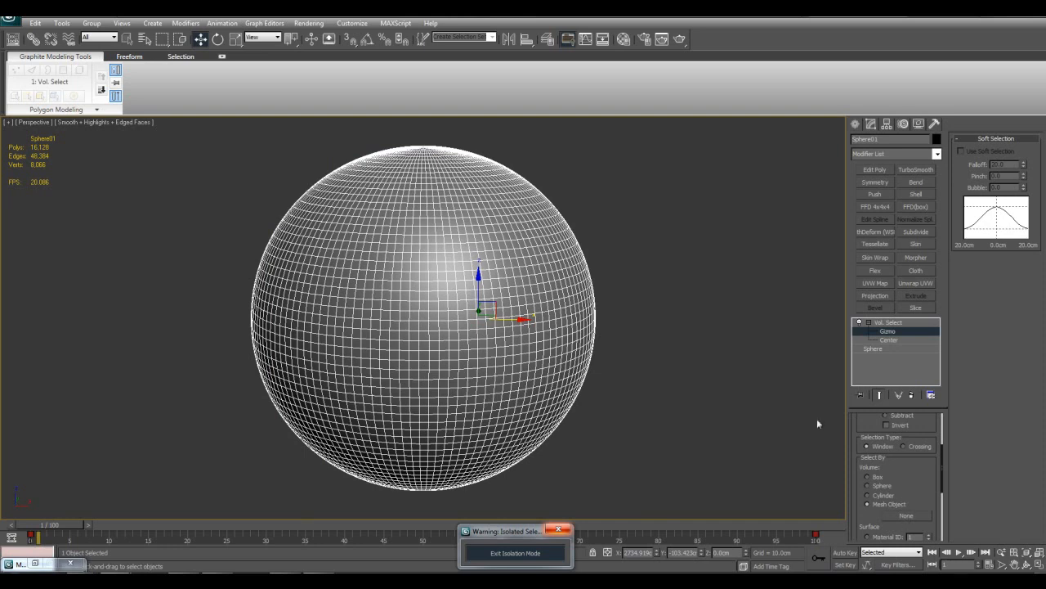
{"action": "middle_click_drag", "start_coordinate": [667, 333], "coordinate": [639, 355]}
{"action": "scroll", "coordinate": [651, 342], "scroll_direction": "down", "scroll_amount": 4}
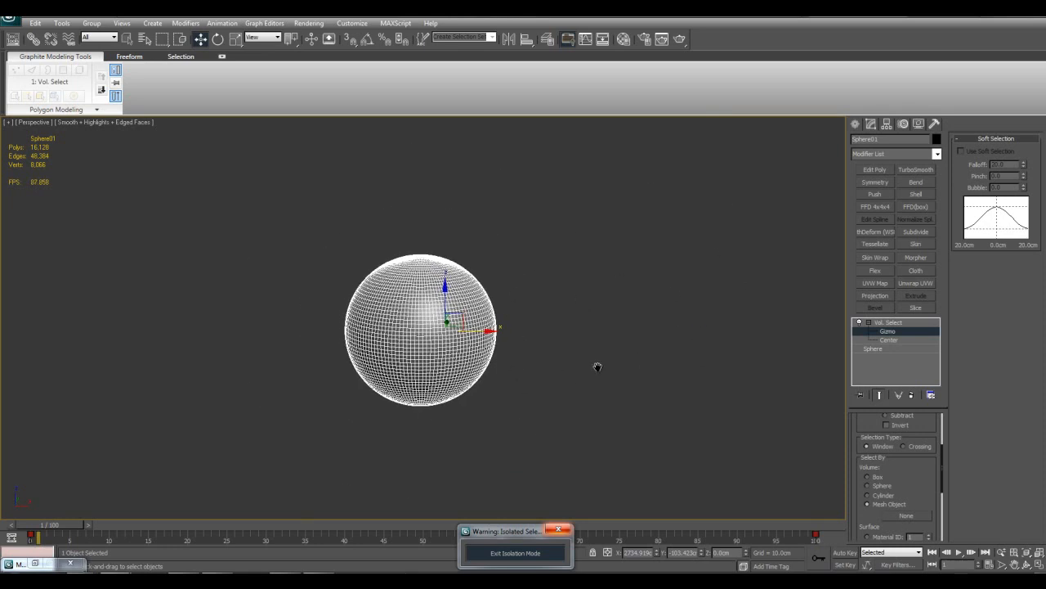
Step: Set the Vol. Select volume back to Box and move its gizmo along X partly off the sphere
{"action": "scroll", "coordinate": [598, 367], "scroll_direction": "up", "scroll_amount": 4}
{"action": "left_click", "coordinate": [868, 476]}
{"action": "scroll", "coordinate": [553, 399], "scroll_direction": "down", "scroll_amount": 2}
{"action": "left_click_drag", "start_coordinate": [490, 337], "coordinate": [319, 335]}
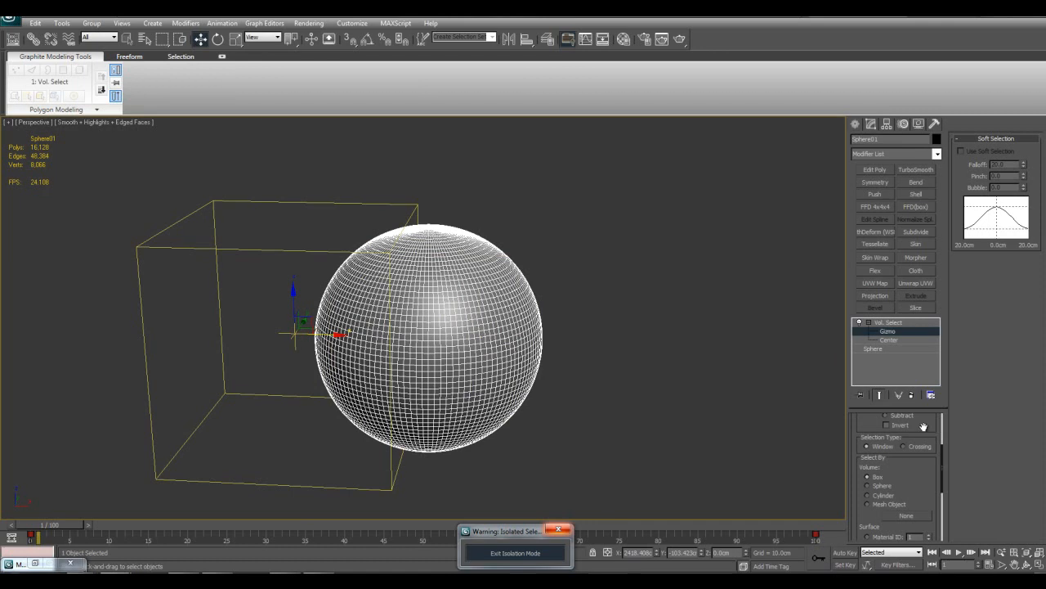
Step: Set the Stack Selection Level to Face and move the gizmo along X until it encloses most of the sphere
{"action": "left_click_drag", "start_coordinate": [922, 426], "coordinate": [913, 549]}
{"action": "left_click", "coordinate": [894, 458]}
{"action": "left_click_drag", "start_coordinate": [325, 334], "coordinate": [470, 337]}
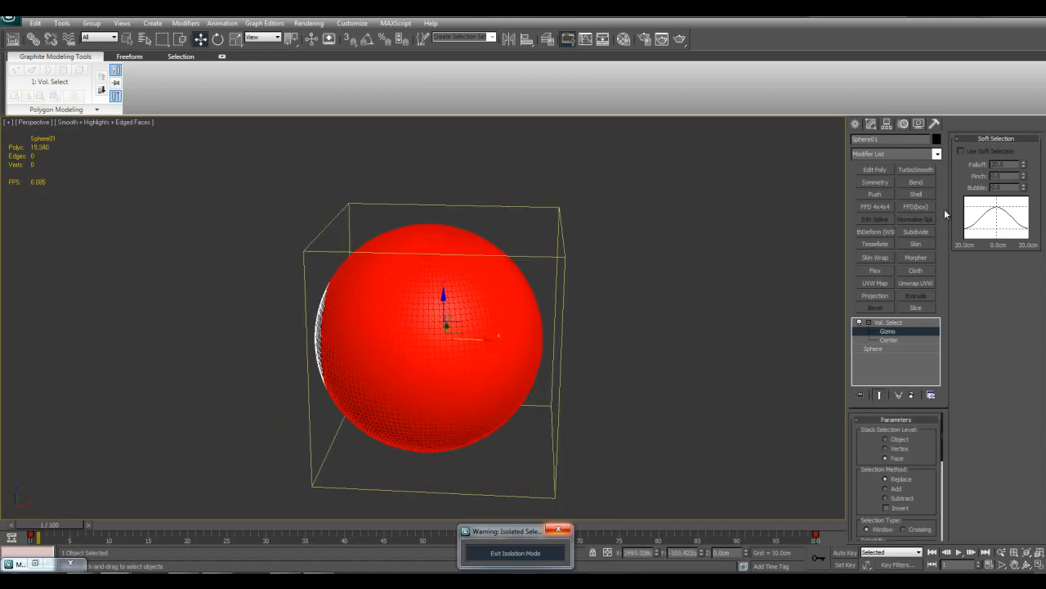
Step: Add a Noise modifier above Vol. Select on the sphere
{"action": "left_click", "coordinate": [937, 154]}
{"action": "scroll", "coordinate": [934, 344], "scroll_direction": "down", "scroll_amount": 5}
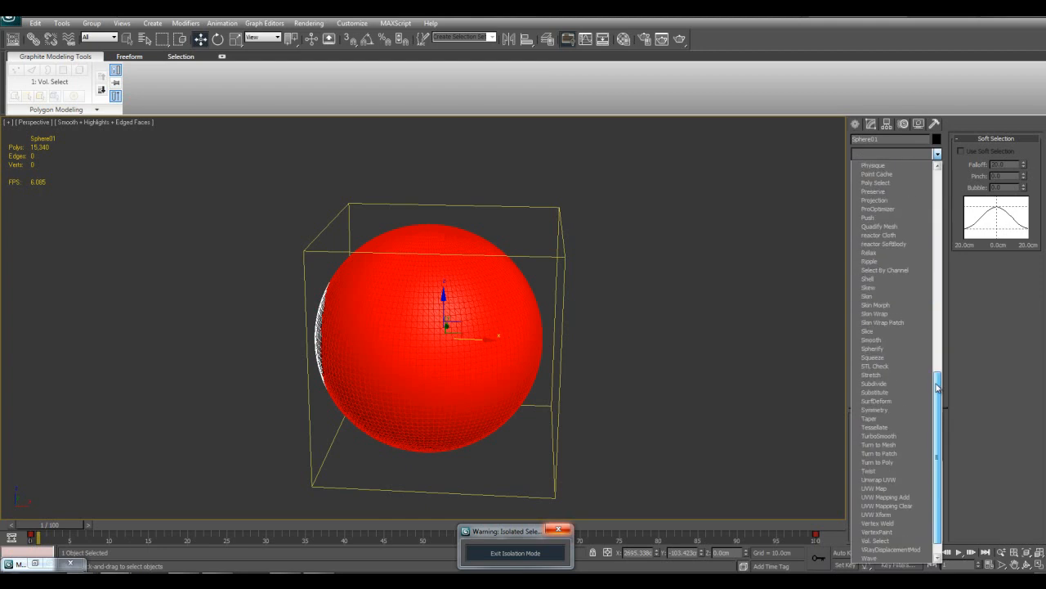
{"action": "scroll", "coordinate": [934, 343], "scroll_direction": "up", "scroll_amount": 2}
{"action": "left_click", "coordinate": [892, 270]}
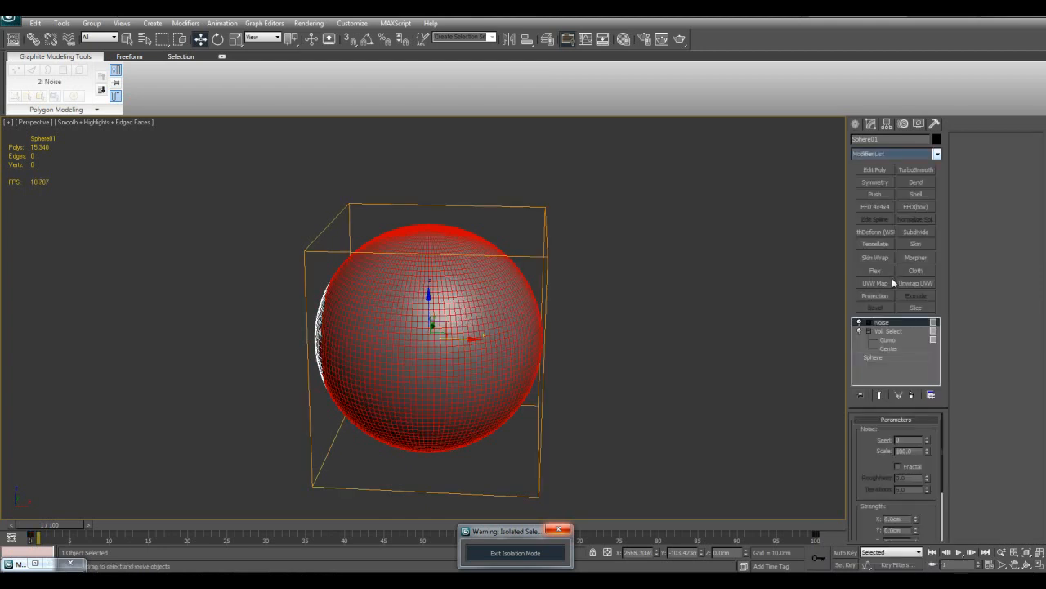
Step: Set the Noise strength to 25 cm on X, Y and Z and reduce its scale to 32
{"action": "double_click", "coordinate": [903, 532]}
{"action": "type", "text": "25"}
{"action": "left_click_drag", "start_coordinate": [867, 526], "coordinate": [868, 504]}
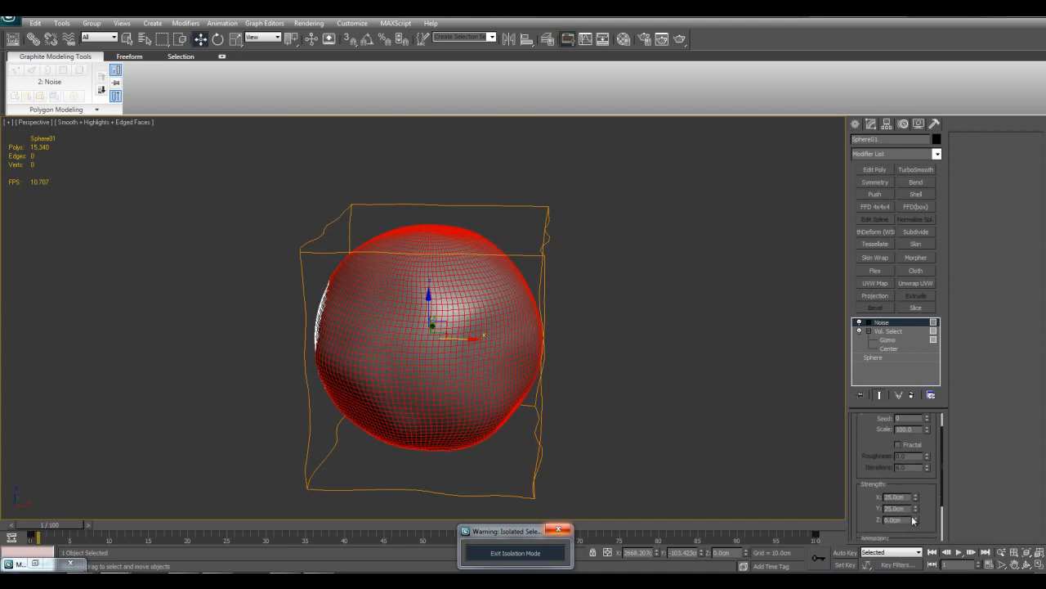
{"action": "key", "text": "Return"}
{"action": "left_click_drag", "start_coordinate": [928, 448], "coordinate": [928, 482]}
{"action": "left_click_drag", "start_coordinate": [471, 360], "coordinate": [477, 353]}
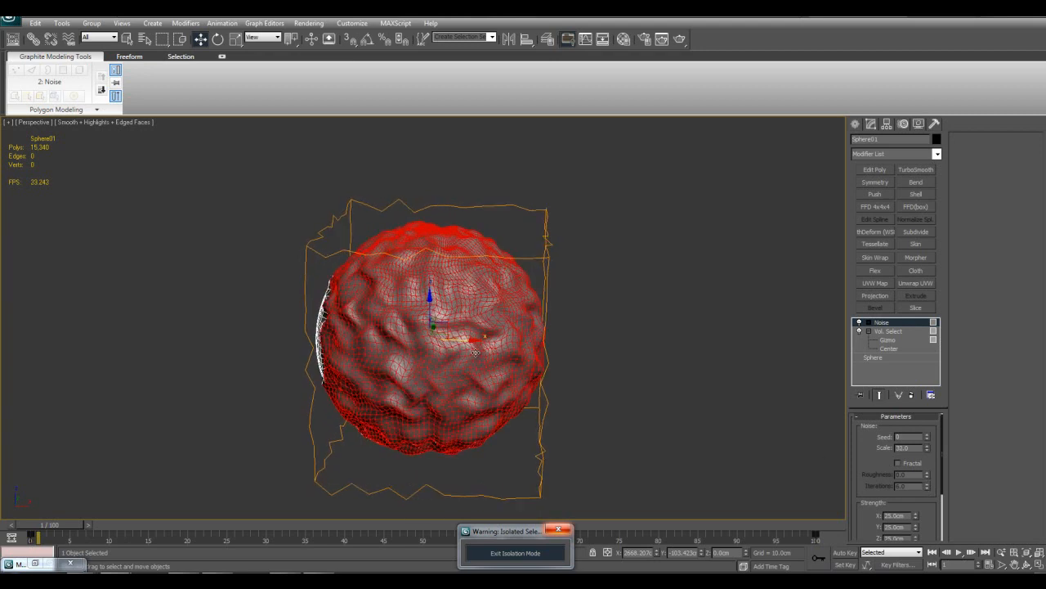
Step: Go to frame 0, activate the Vol. Select gizmo, and move it along negative X until it is completely clear of the sphere
{"action": "left_click_drag", "start_coordinate": [67, 527], "coordinate": [26, 531]}
{"action": "key", "text": "w"}
{"action": "middle_click_drag", "start_coordinate": [463, 439], "coordinate": [459, 419]}
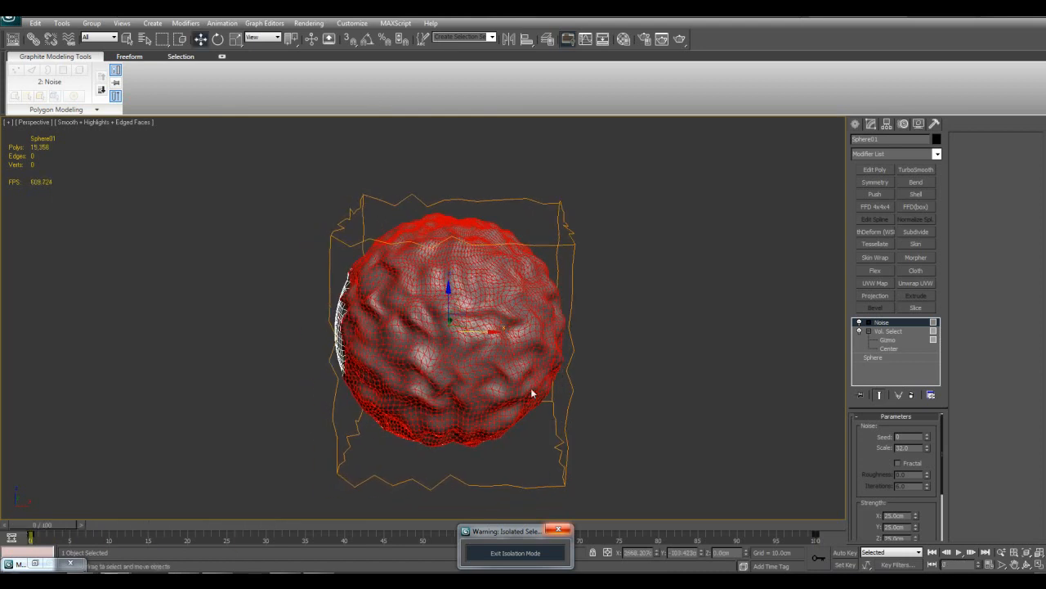
{"action": "left_click", "coordinate": [888, 340]}
{"action": "middle_click_drag", "start_coordinate": [591, 354], "coordinate": [614, 358]}
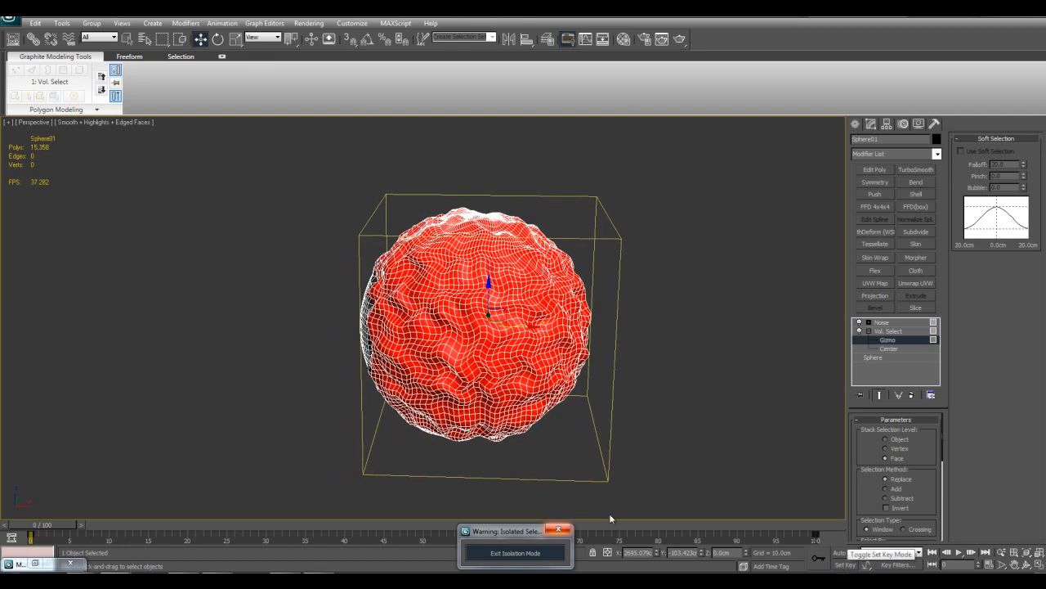
{"action": "left_click_drag", "start_coordinate": [522, 327], "coordinate": [251, 325]}
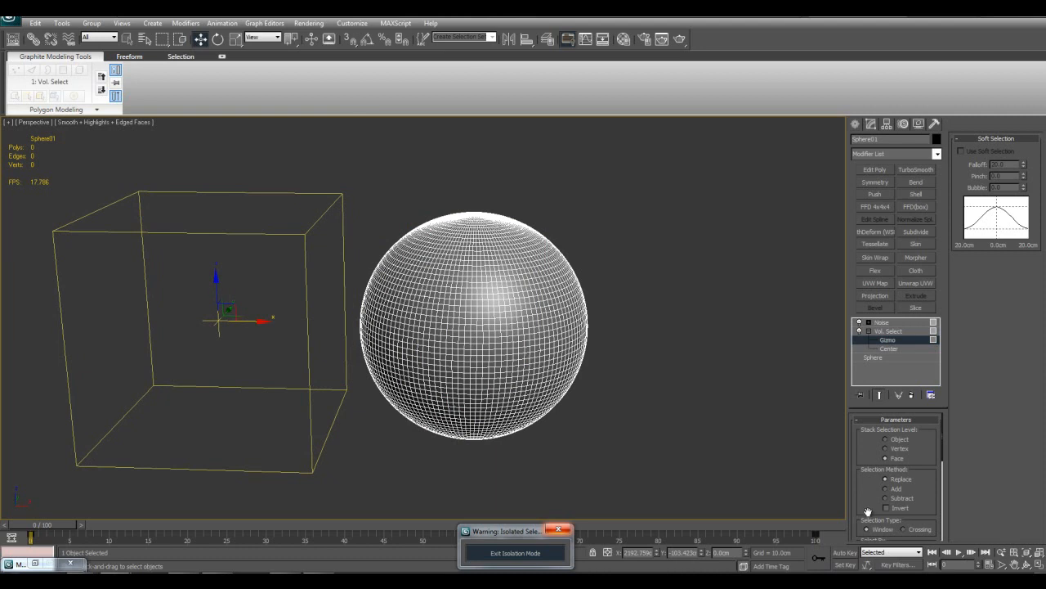
Step: At frame 100, use Auto Key to record the gizmo moved along positive X clear of the sphere, and switch Auto Key off
{"action": "left_click_drag", "start_coordinate": [67, 520], "coordinate": [810, 521]}
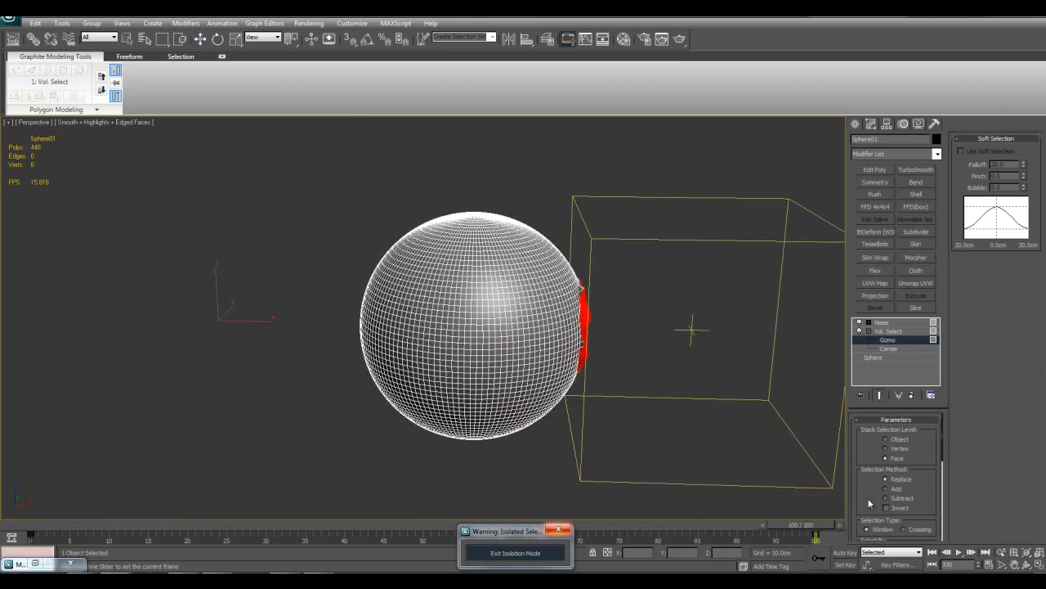
{"action": "left_click", "coordinate": [846, 553]}
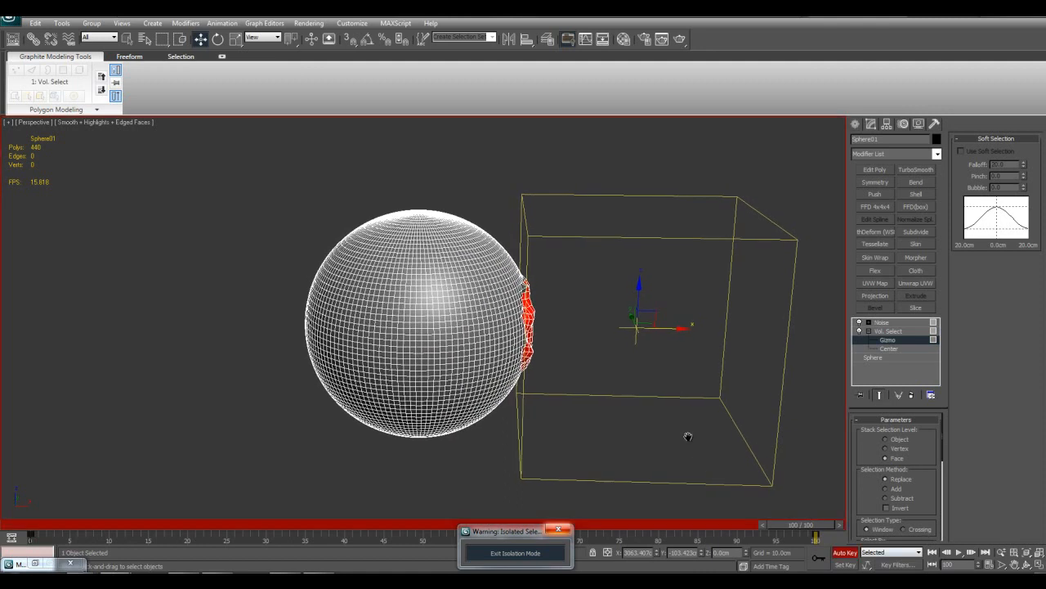
{"action": "scroll", "coordinate": [638, 329], "scroll_direction": "down", "scroll_amount": 3}
{"action": "left_click_drag", "start_coordinate": [609, 322], "coordinate": [642, 322]}
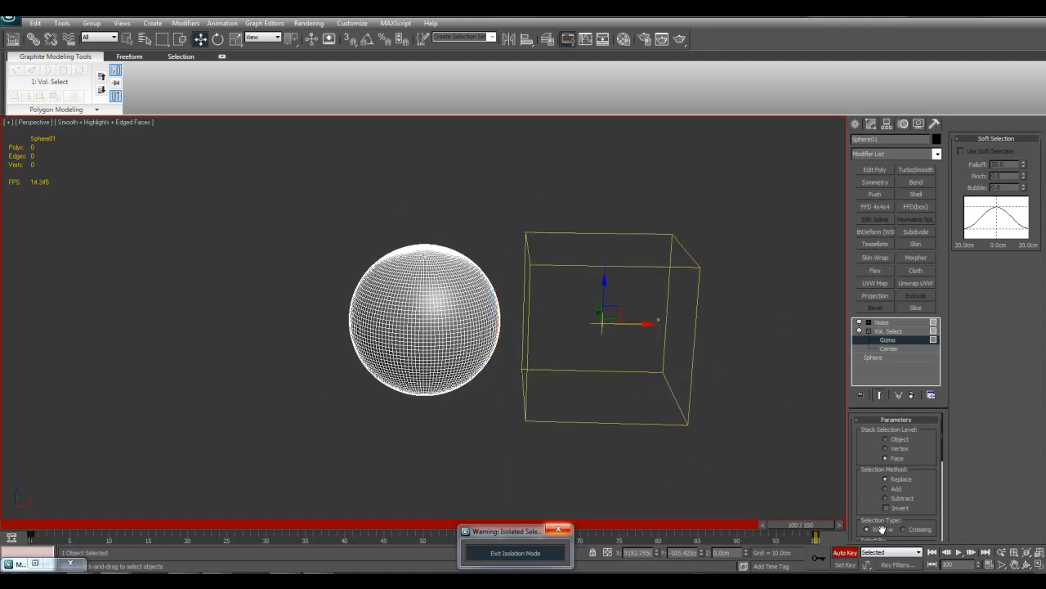
{"action": "left_click", "coordinate": [846, 553]}
Step: Scrub the animation back to frame 7, leave the gizmo sub-level for Vol. Select, and frame the sphere
{"action": "left_click_drag", "start_coordinate": [820, 532], "coordinate": [116, 468]}
{"action": "middle_click_drag", "start_coordinate": [568, 418], "coordinate": [619, 420]}
{"action": "left_click", "coordinate": [889, 331]}
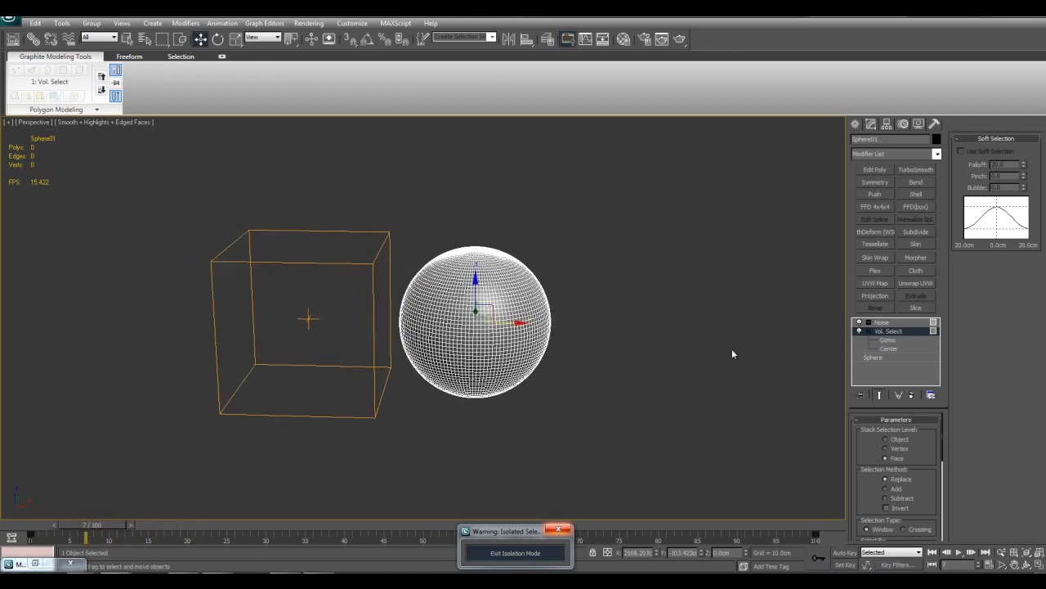
{"action": "middle_click_drag", "start_coordinate": [650, 363], "coordinate": [640, 368]}
{"action": "key", "text": "q"}
{"action": "key", "text": "z"}
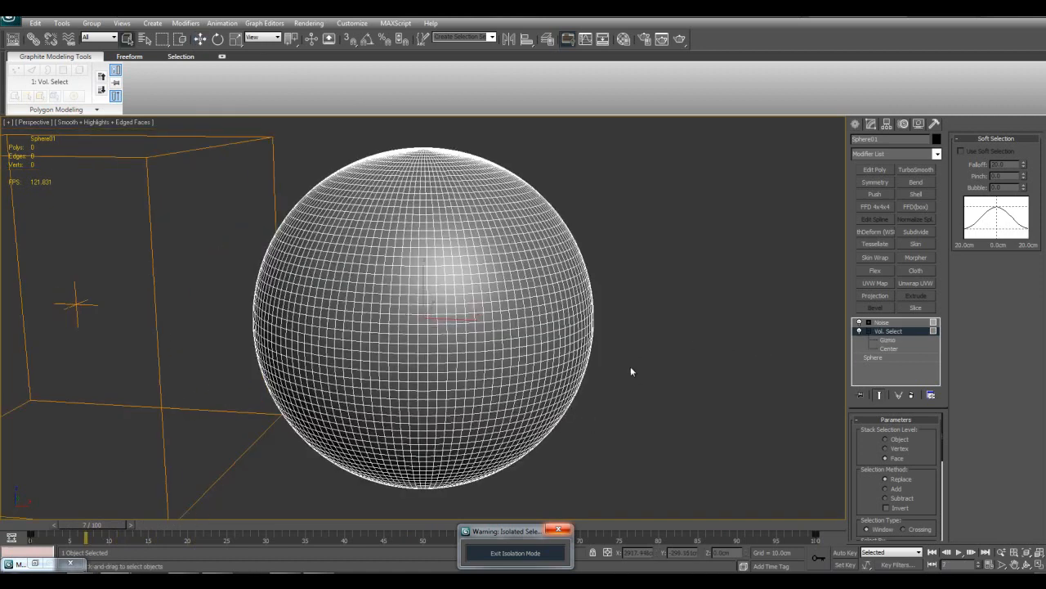
Step: Deselect the sphere and play the animation to watch the noise travel across it, stopping playback after viewing
{"action": "left_click", "coordinate": [641, 376]}
{"action": "middle_click_drag", "start_coordinate": [528, 331], "coordinate": [556, 338]}
{"action": "scroll", "coordinate": [556, 338], "scroll_direction": "down", "scroll_amount": 2}
{"action": "left_click", "coordinate": [958, 552]}
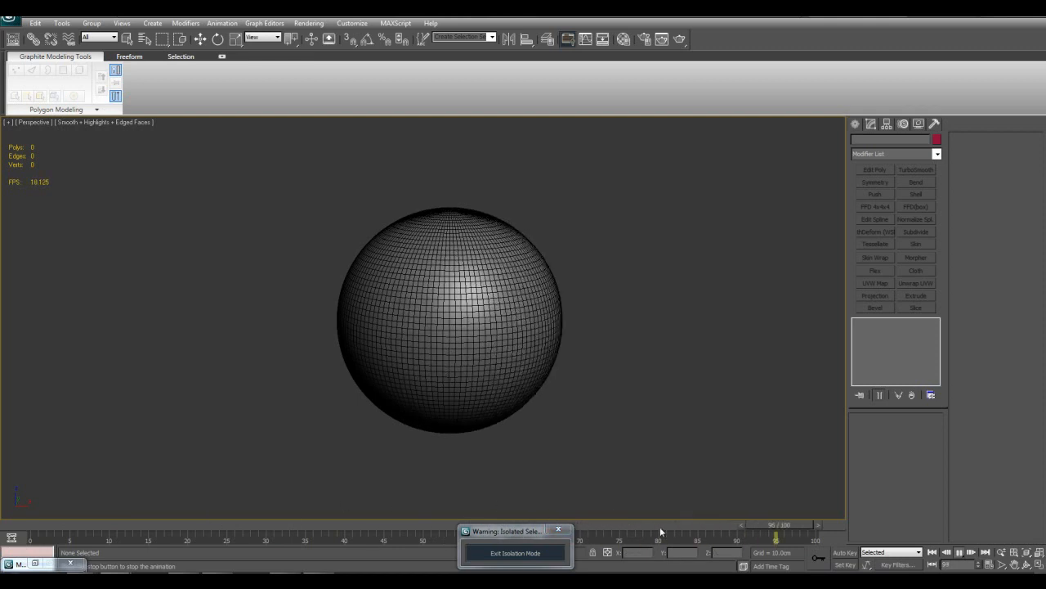
{"action": "middle_click_drag", "start_coordinate": [636, 394], "coordinate": [659, 397]}
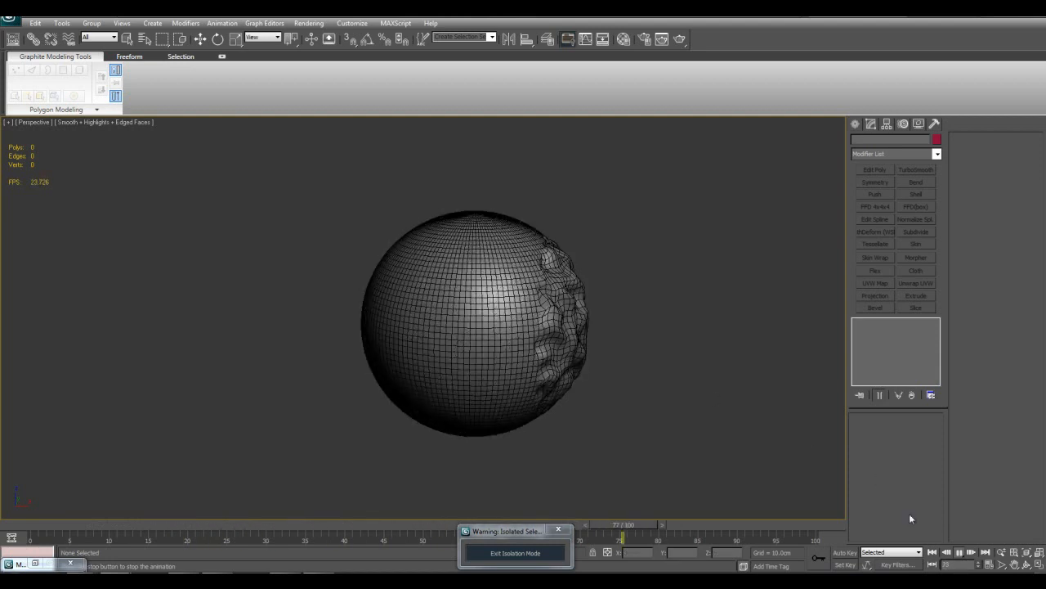
{"action": "left_click", "coordinate": [956, 552]}
Step: Select the sphere, choose its Vol. Select modifier, and scrub to frame 38 to inspect the selected faces
{"action": "middle_click_drag", "start_coordinate": [601, 452], "coordinate": [540, 428]}
{"action": "scroll", "coordinate": [539, 424], "scroll_direction": "up", "scroll_amount": 3}
{"action": "left_click", "coordinate": [539, 425]}
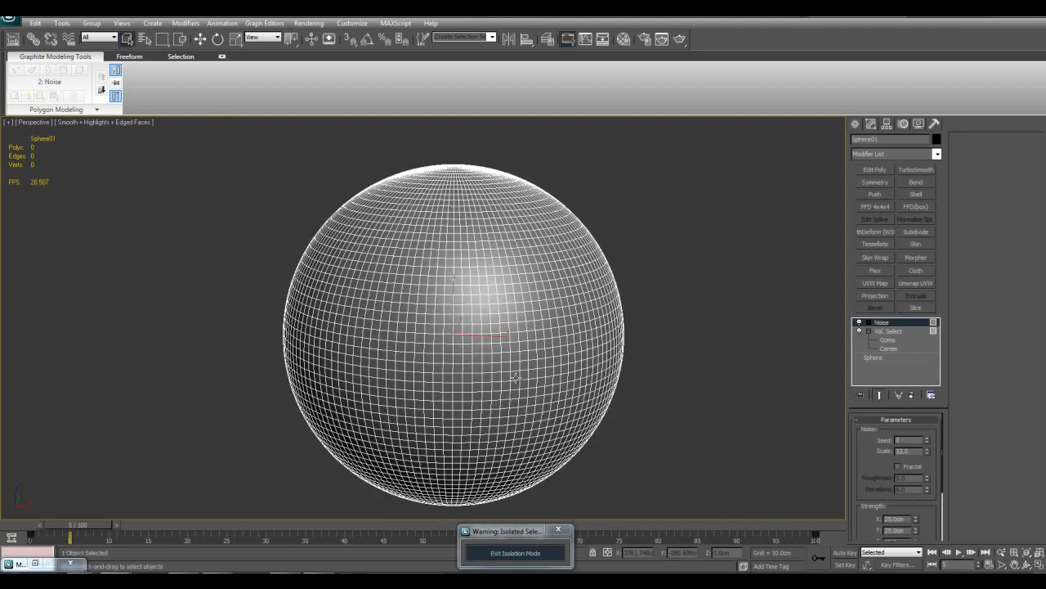
{"action": "left_click", "coordinate": [890, 332]}
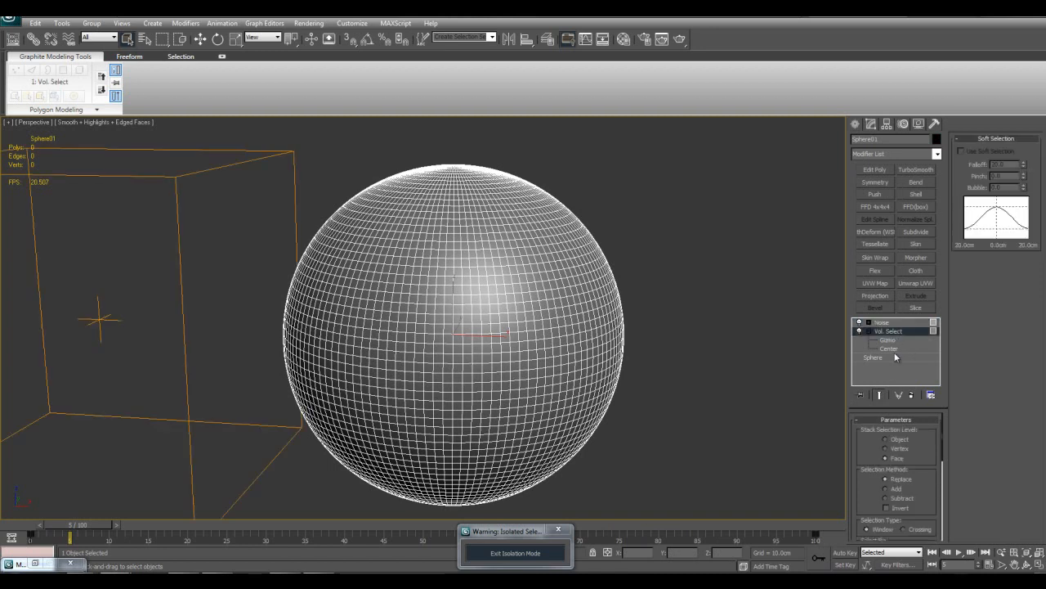
{"action": "left_click_drag", "start_coordinate": [108, 523], "coordinate": [328, 524]}
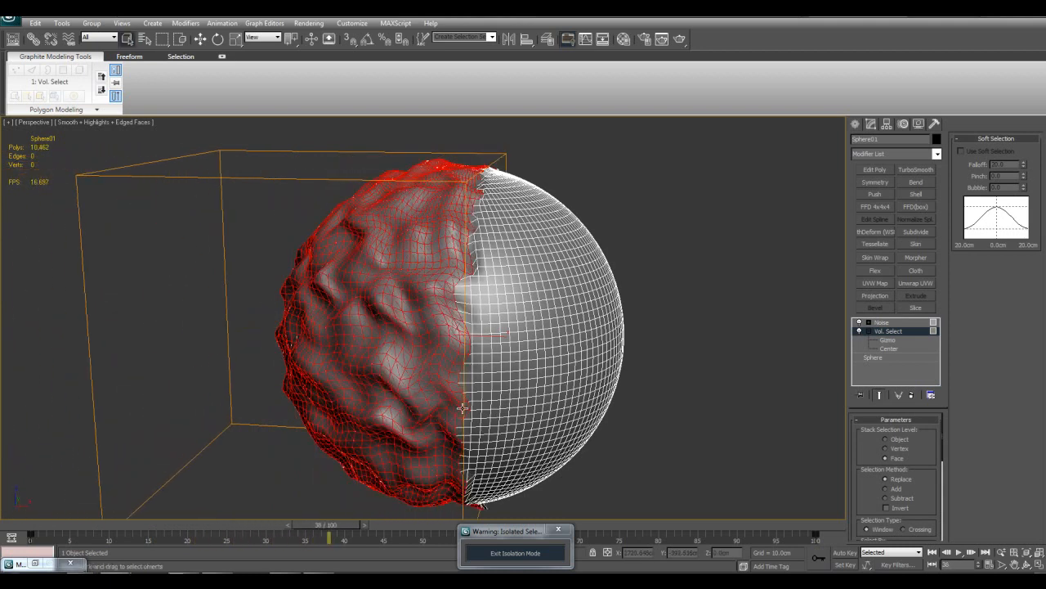
Step: Choose the Noise modifier and scrub through frames 36 and 86 to frame 89 to examine its effect on the animated selection
{"action": "left_click", "coordinate": [885, 322]}
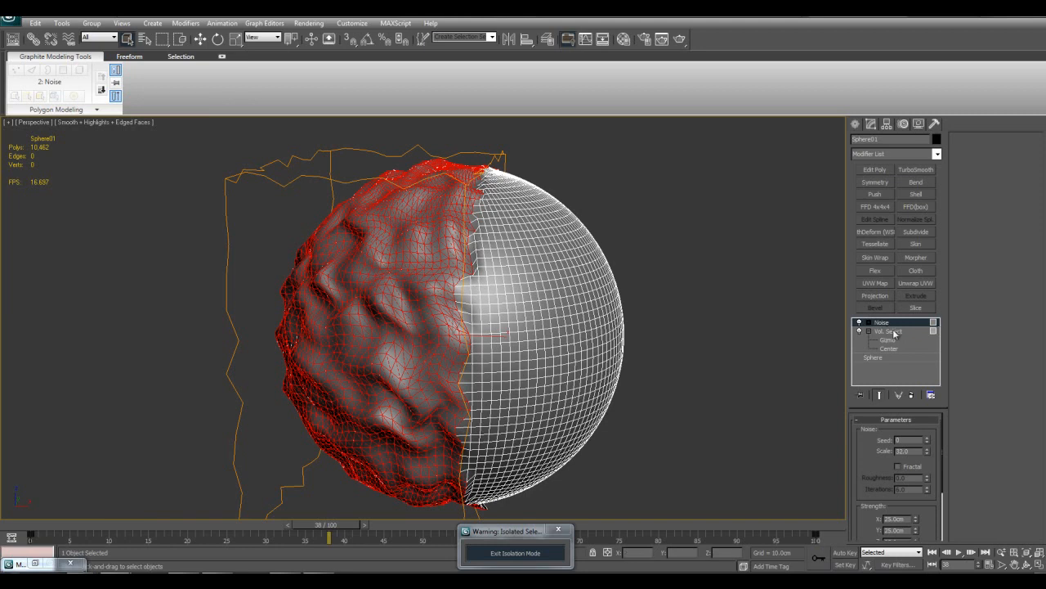
{"action": "left_click_drag", "start_coordinate": [343, 524], "coordinate": [321, 492]}
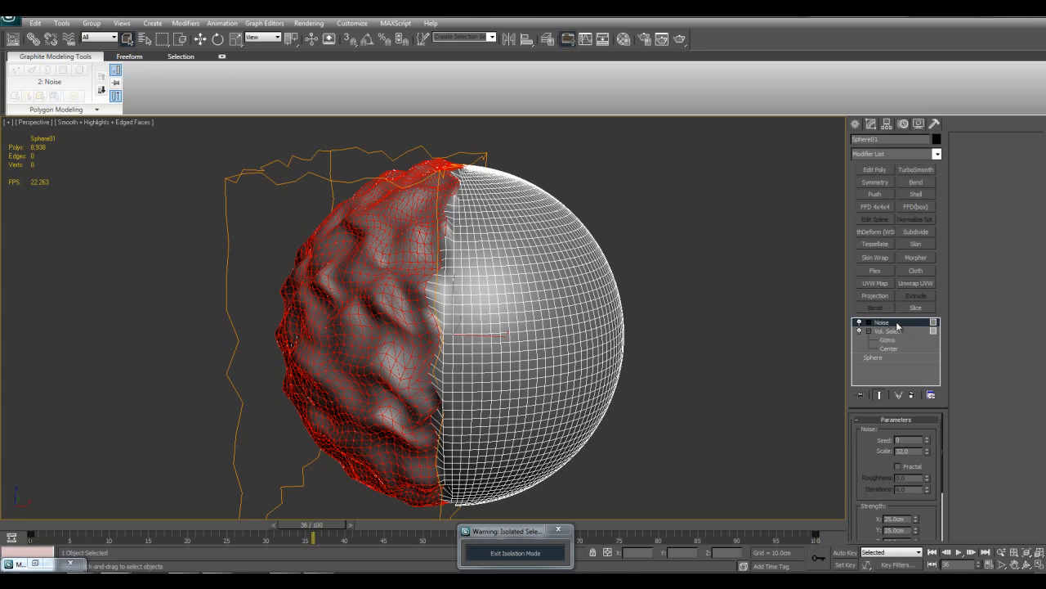
{"action": "left_click_drag", "start_coordinate": [324, 524], "coordinate": [710, 511]}
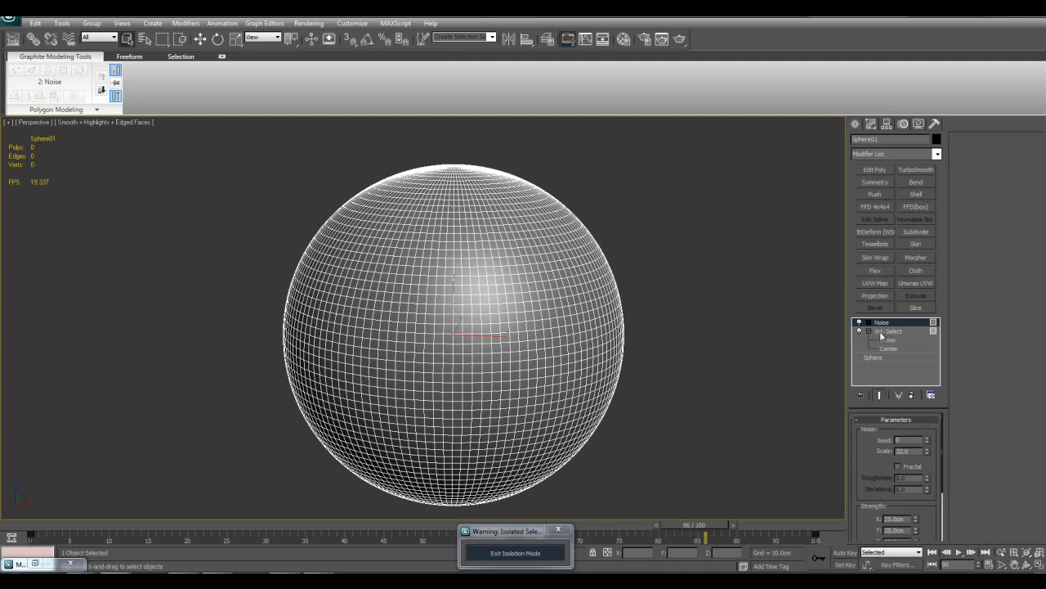
{"action": "left_click_drag", "start_coordinate": [702, 524], "coordinate": [731, 471]}
Step: Turn off edged faces in the view, play the animation from the first frame, and stop it at frame 94
{"action": "scroll", "coordinate": [722, 458], "scroll_direction": "down", "scroll_amount": 4}
{"action": "key", "text": "F4"}
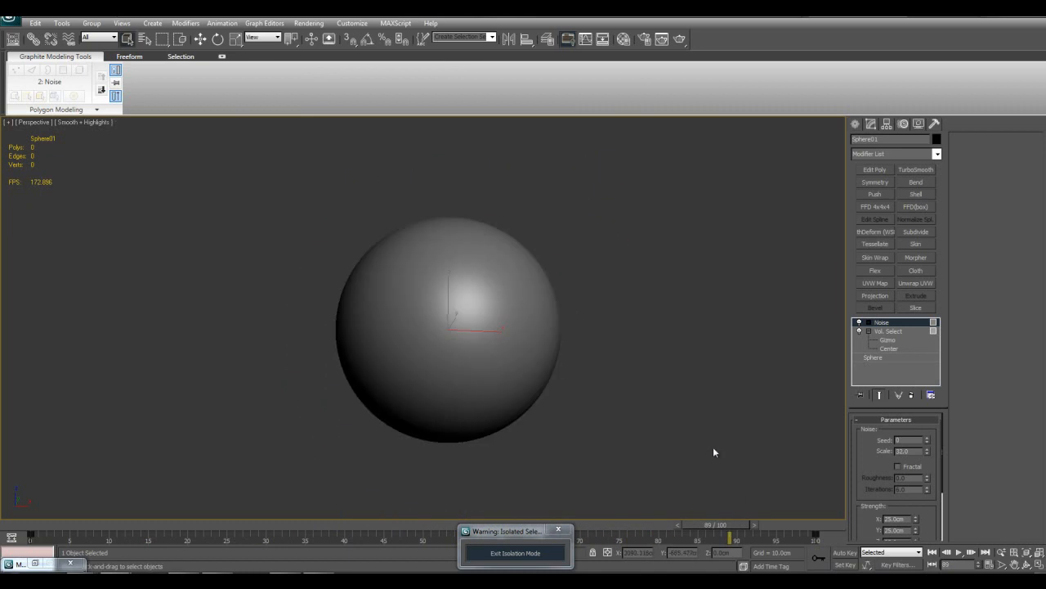
{"action": "middle_click_drag", "start_coordinate": [723, 450], "coordinate": [765, 449]}
{"action": "left_click", "coordinate": [932, 553]}
{"action": "left_click", "coordinate": [959, 553]}
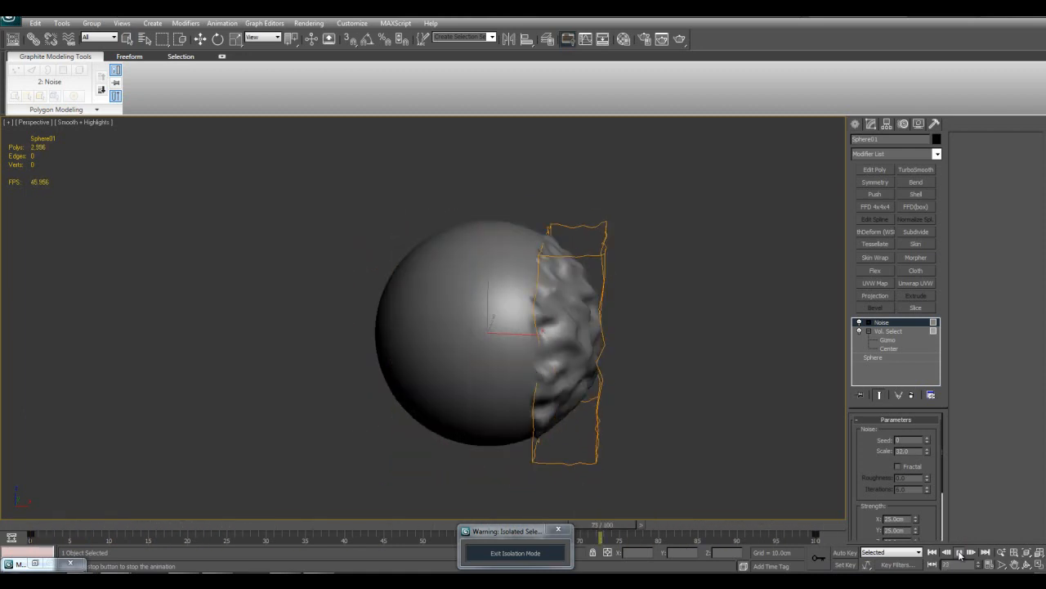
{"action": "left_click", "coordinate": [960, 554]}
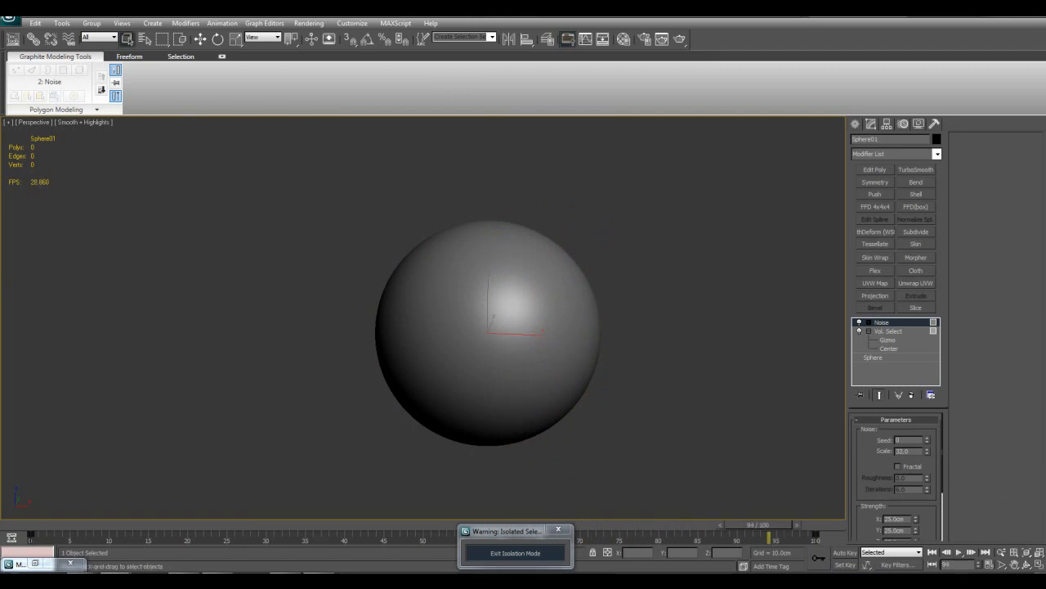